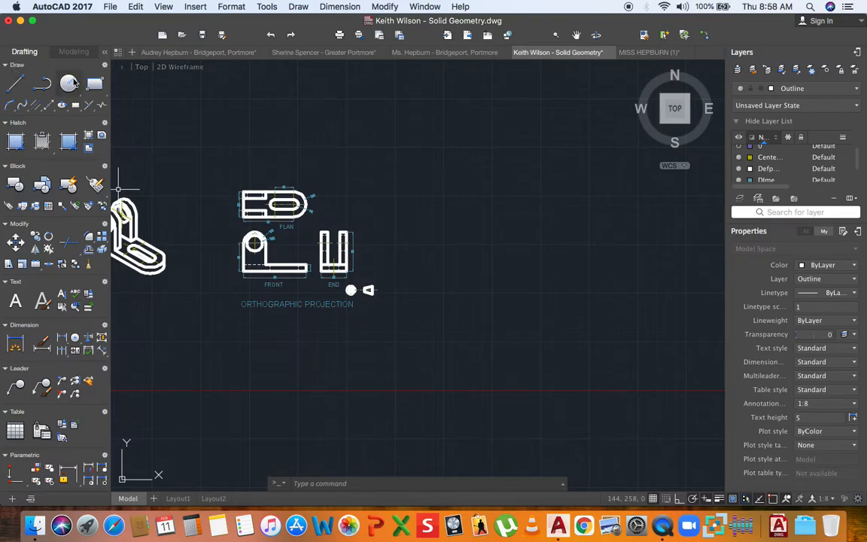
# - Make layer 0 current while keeping the Outline layer on
pyautogui.click(808, 91)
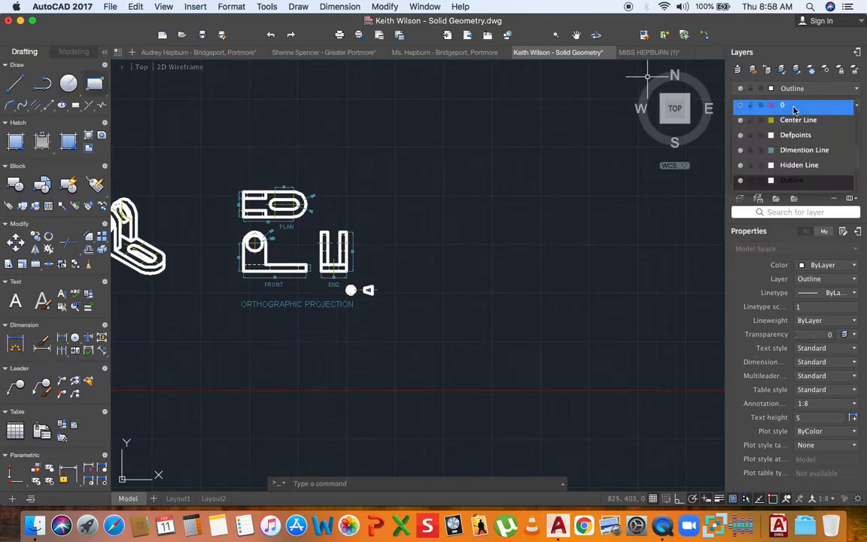
pyautogui.click(740, 182)
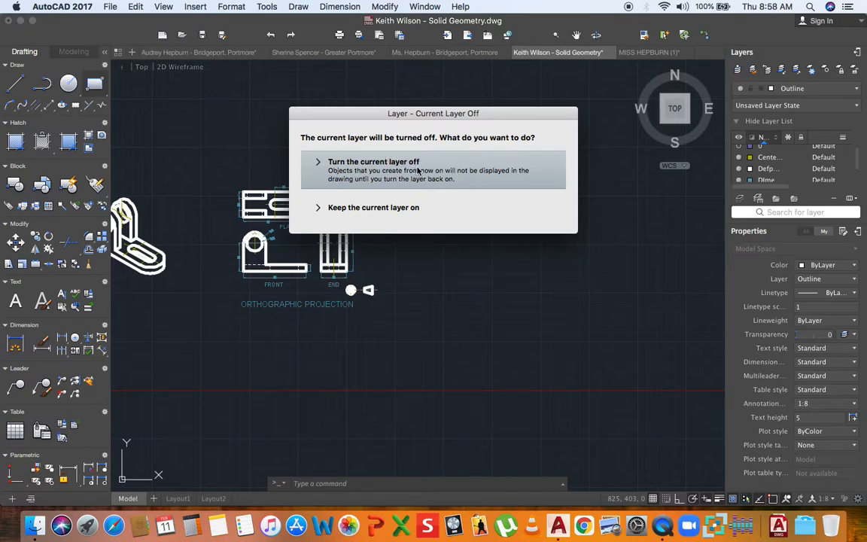
pyautogui.click(418, 208)
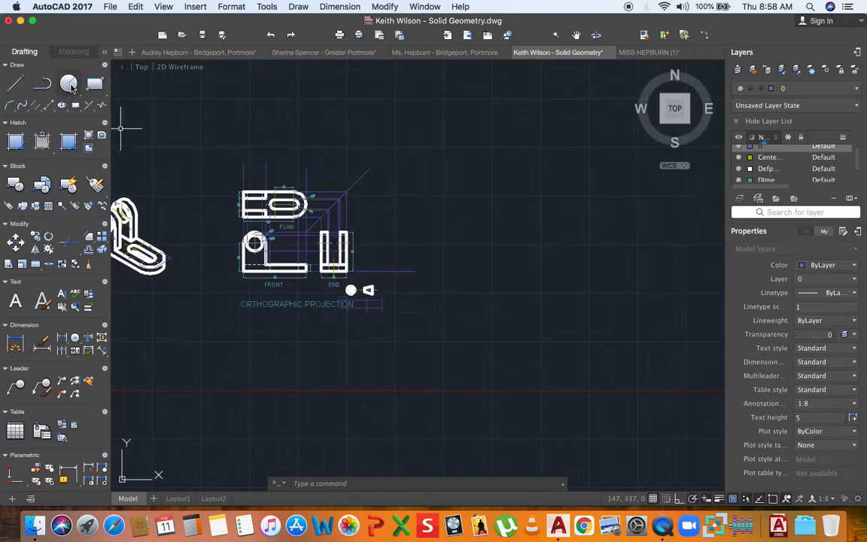
# - Draw a circle of radius 30 in empty space beside the orthographic views
pyautogui.click(71, 87)
pyautogui.moveTo(455, 291); pyautogui.dragTo(313, 280, button='middle')
pyautogui.scroll(5, 349, 247)
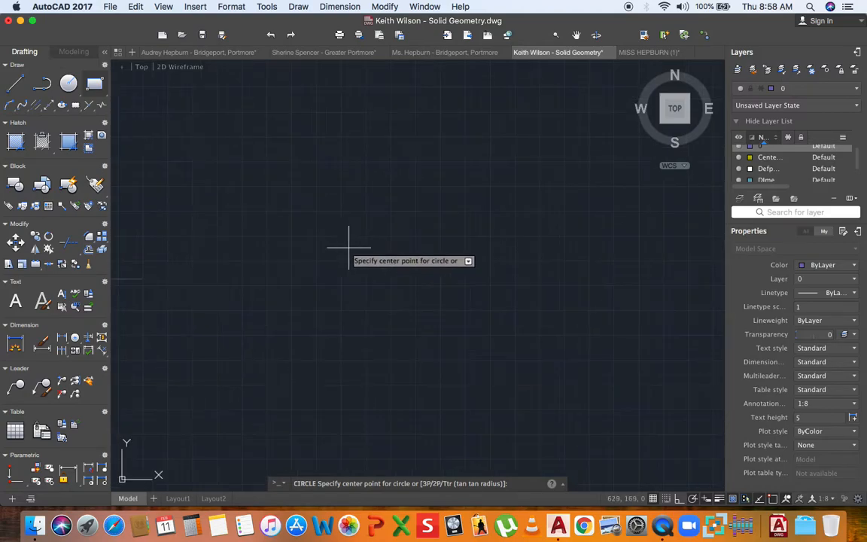
pyautogui.scroll(-3, 348, 246)
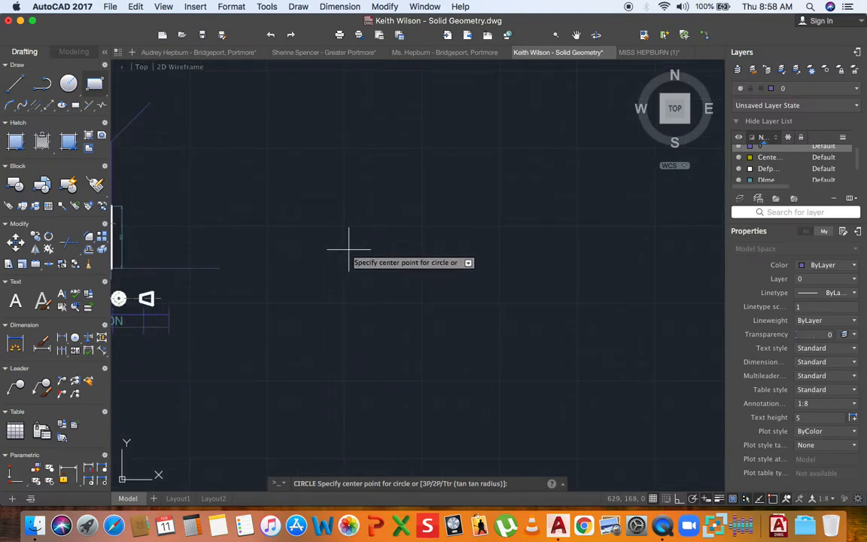
pyautogui.click(370, 251)
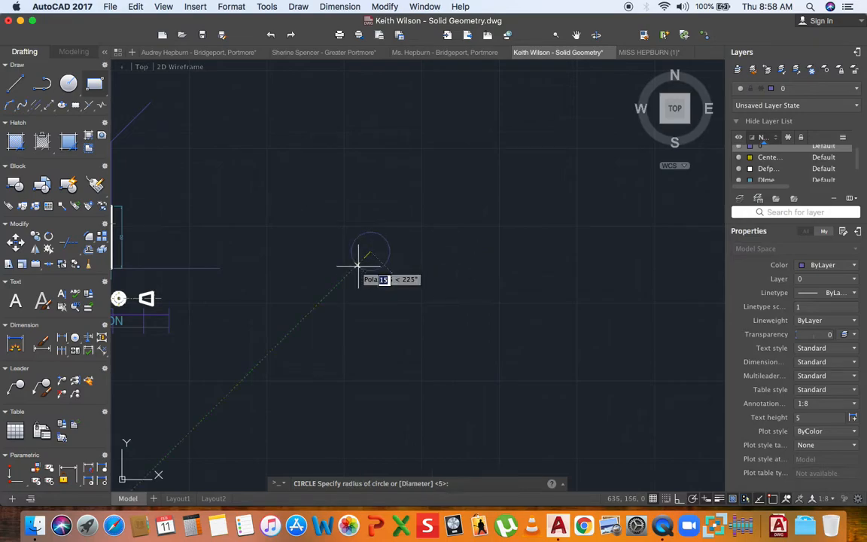
pyautogui.write('30')
pyautogui.press('Return')
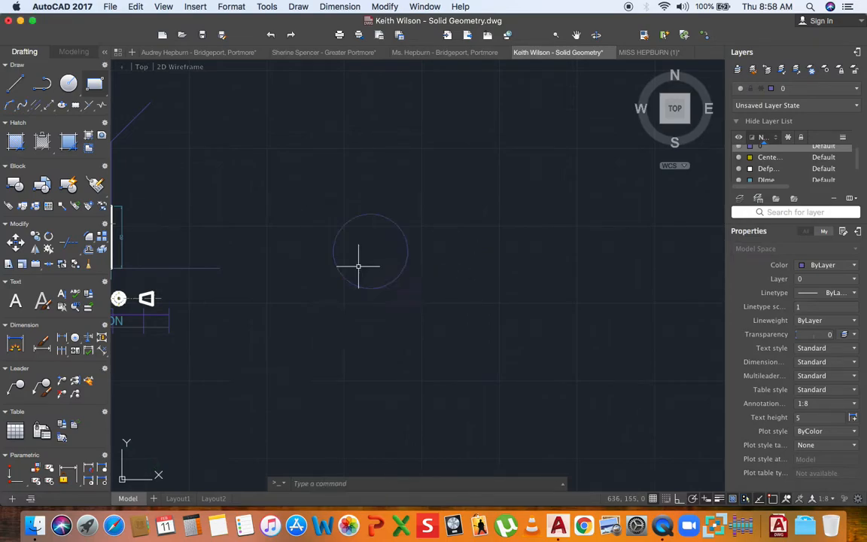
pyautogui.scroll(-3, 378, 268)
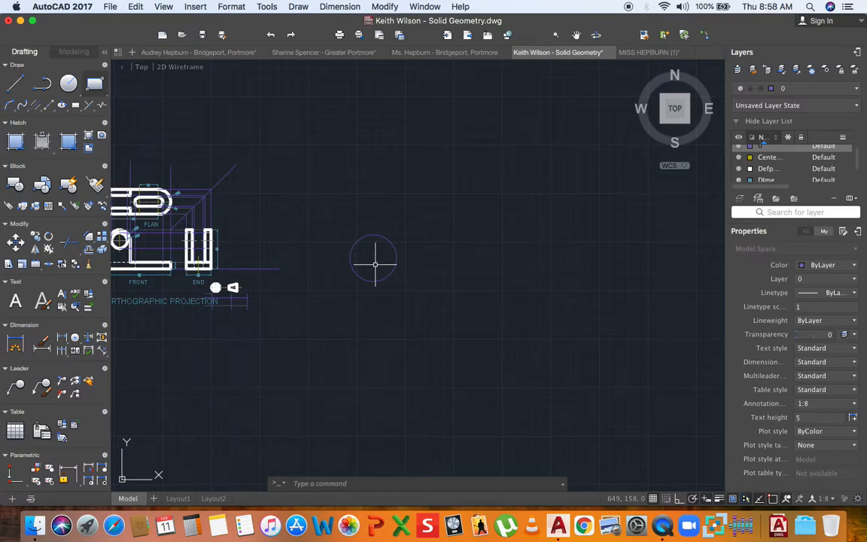
pyautogui.scroll(2, 372, 262)
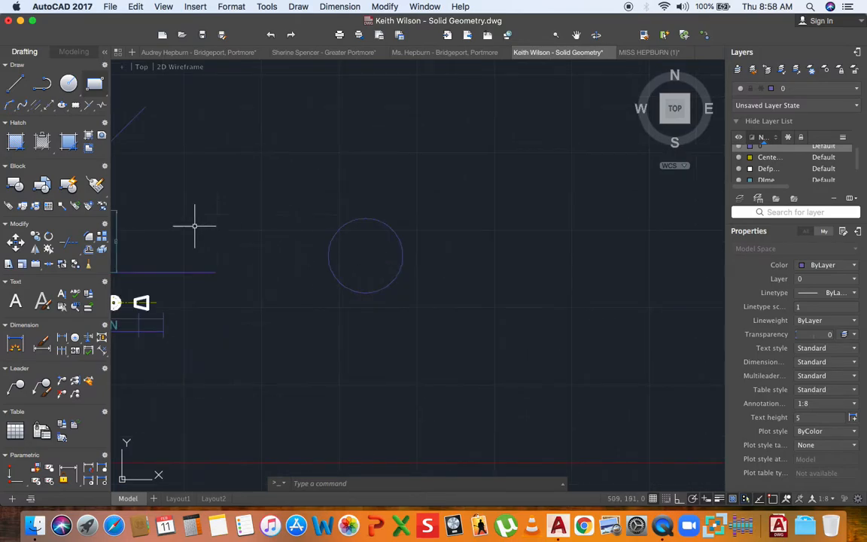
# - Make Center Line current and draw a horizontal centre line between the circle's left and right quadrants
pyautogui.click(832, 89)
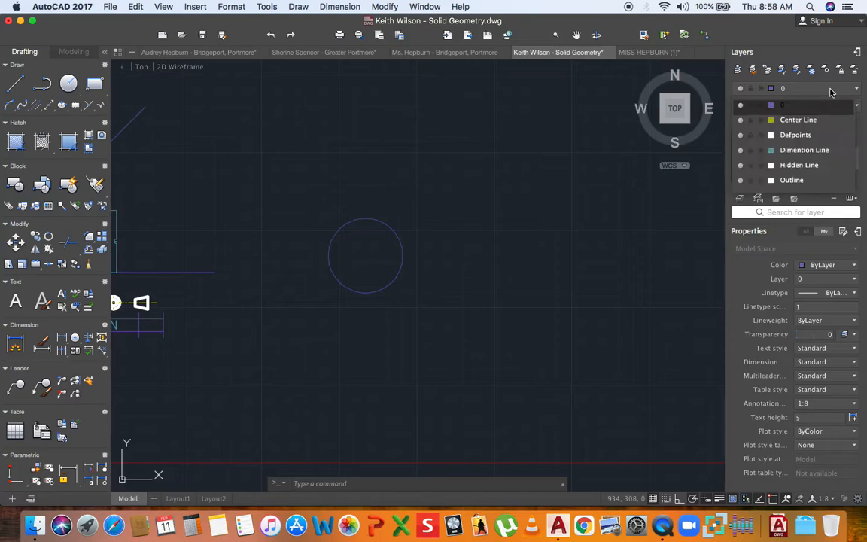
pyautogui.click(798, 119)
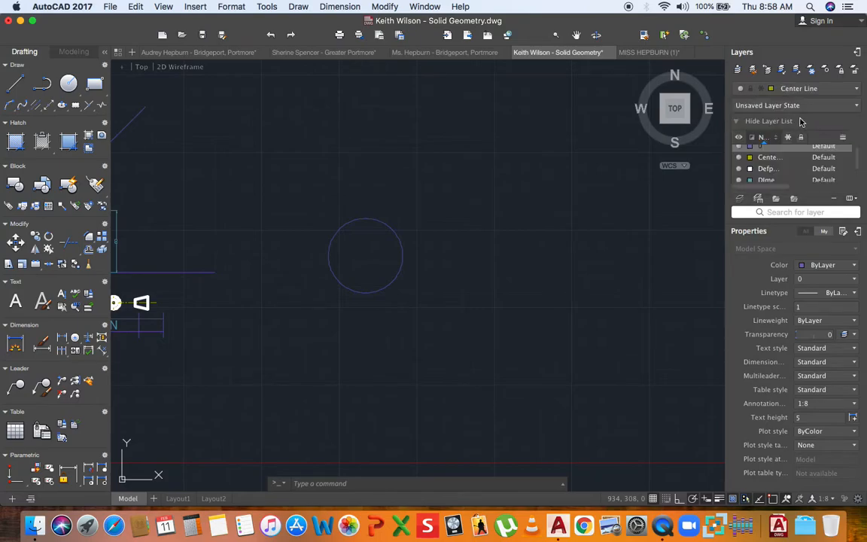
pyautogui.click(17, 85)
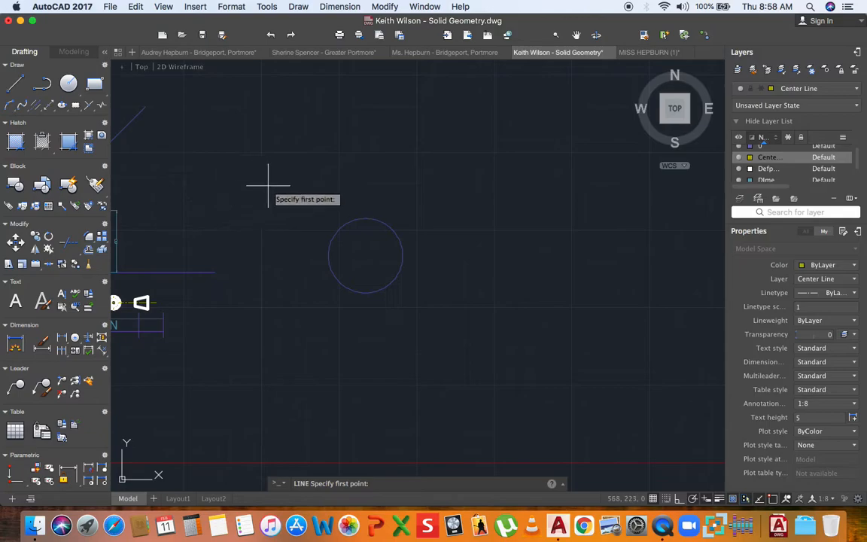
pyautogui.click(328, 255)
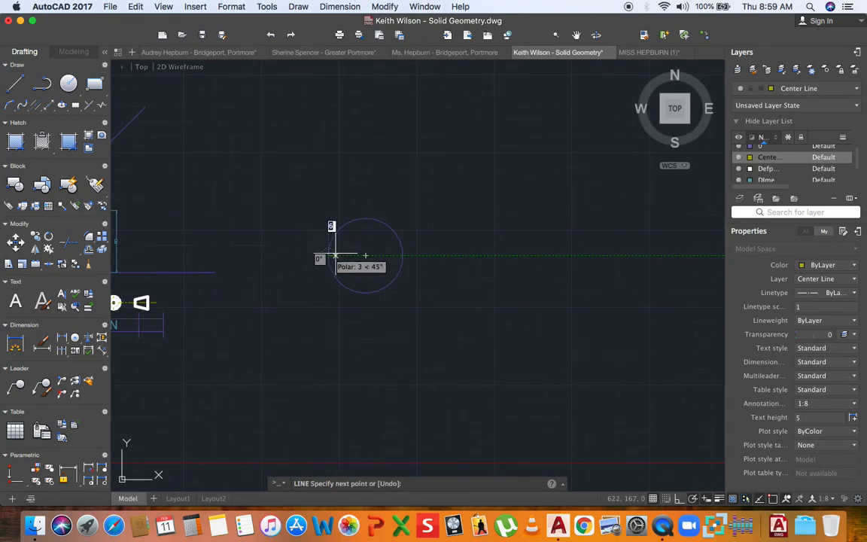
pyautogui.click(402, 255)
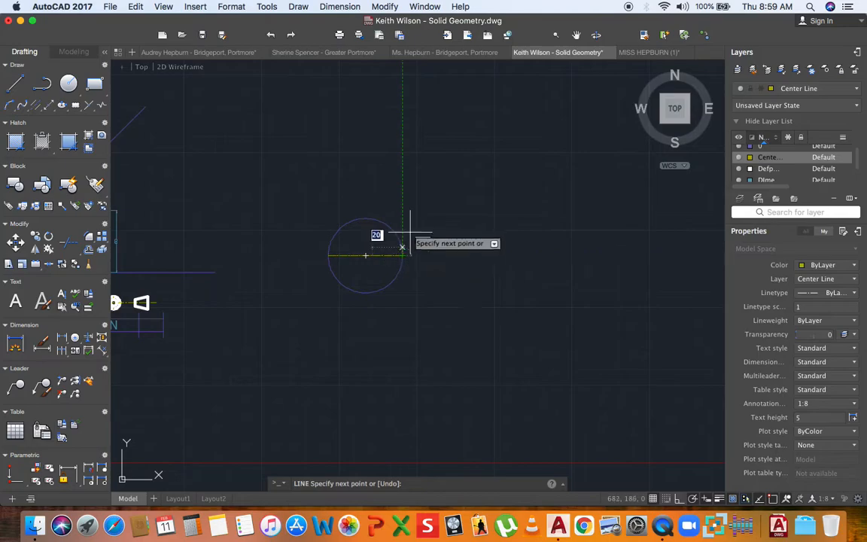
pyautogui.press('Escape')
# - Regenerate the drawing with REGEN so the centre line displays dashed
pyautogui.scroll(-2, 399, 249)
pyautogui.scroll(3, 387, 252)
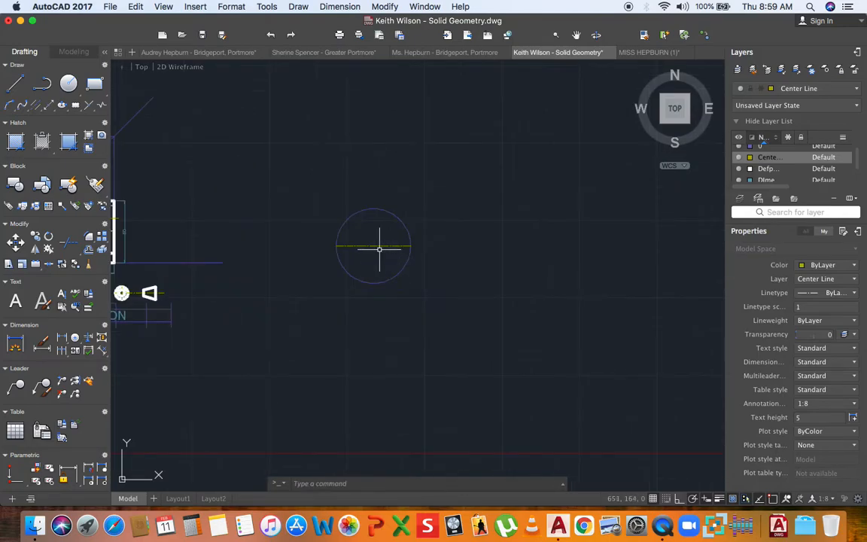
pyautogui.write('regen')
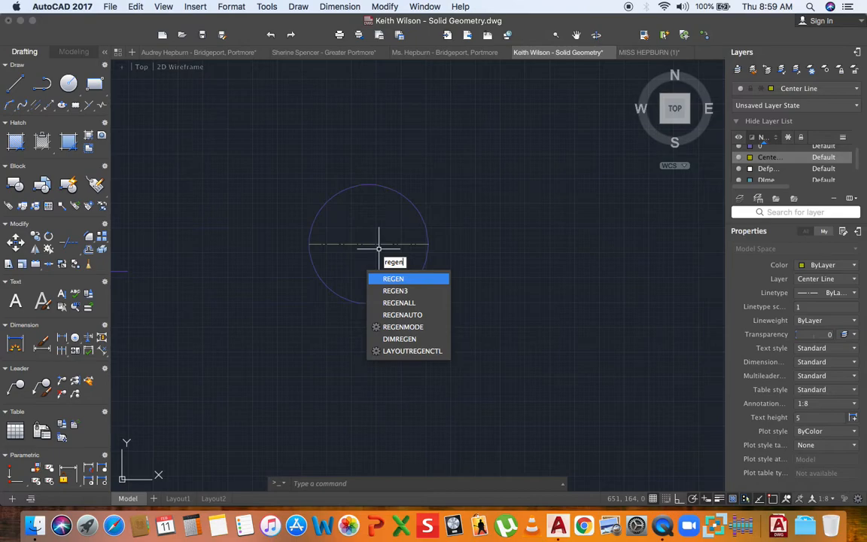
pyautogui.press('Return')
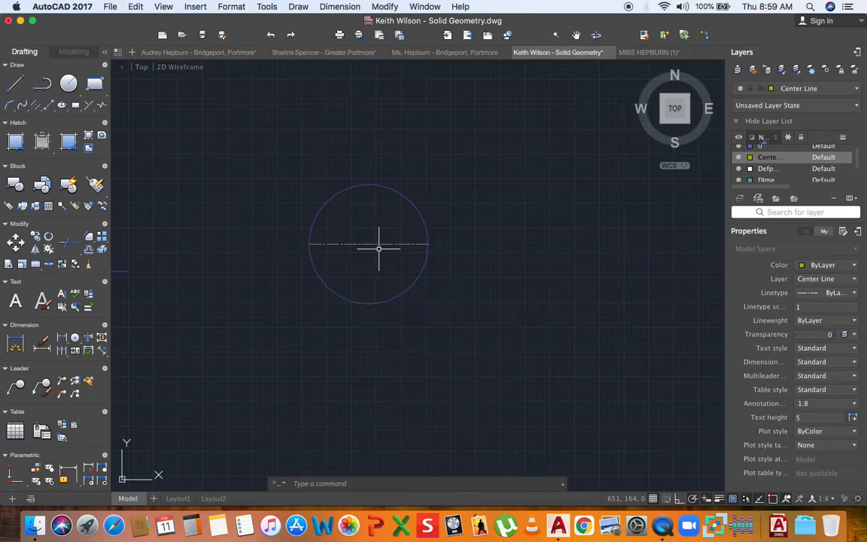
# - Draw the vertical centre line from the circle's top to its bottom
pyautogui.click(16, 84)
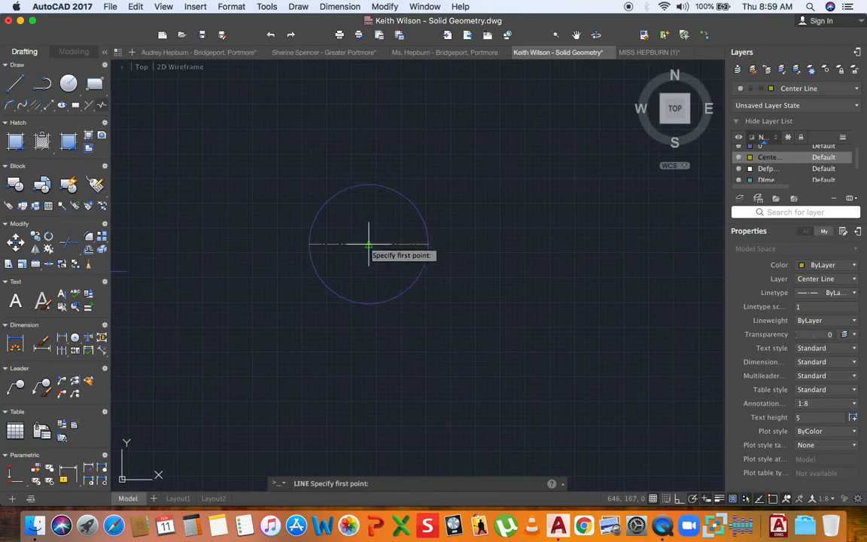
pyautogui.click(368, 184)
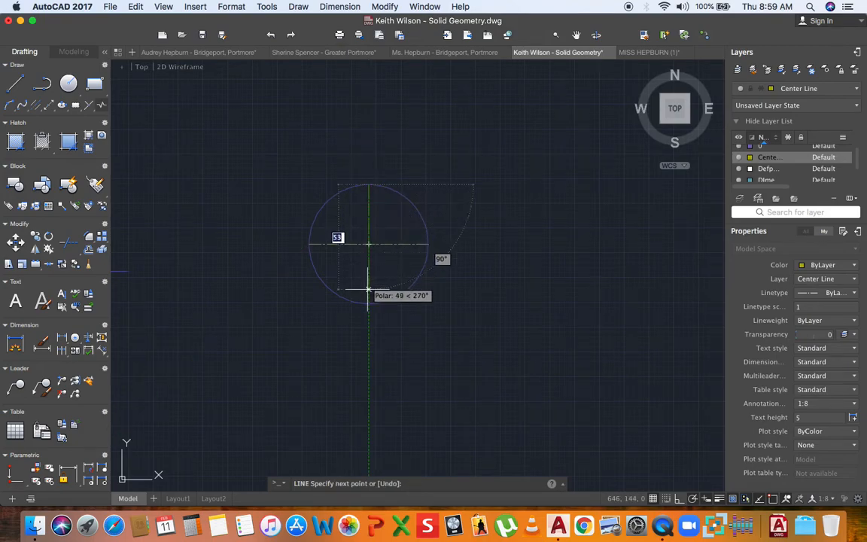
pyautogui.click(368, 302)
pyautogui.press('Escape')
# - Stretch the vertical centre line's top end far upward above the circle
pyautogui.scroll(-3, 364, 294)
pyautogui.moveTo(362, 280); pyautogui.dragTo(345, 301, button='middle')
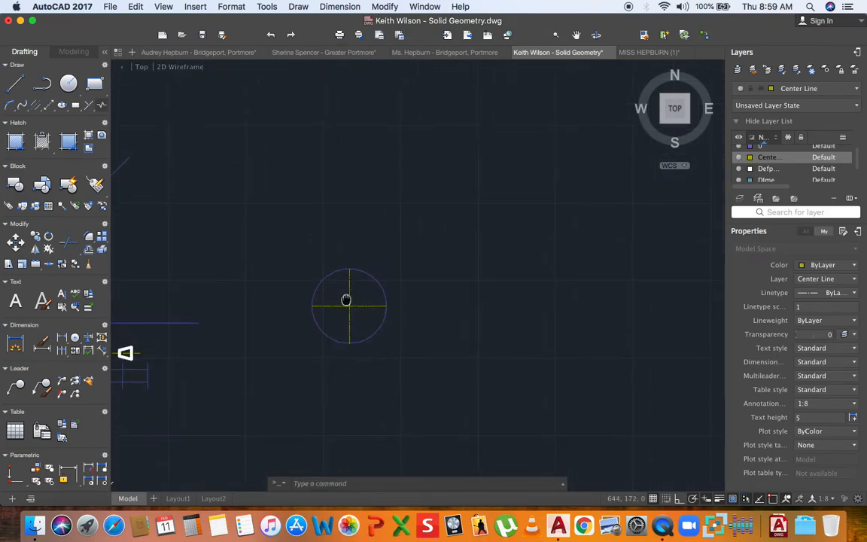
pyautogui.click(349, 290)
pyautogui.click(349, 268)
pyautogui.click(349, 100)
pyautogui.press('Escape')
pyautogui.scroll(-3, 355, 258)
pyautogui.scroll(3, 159, 279)
pyautogui.scroll(3, 183, 276)
pyautogui.moveTo(257, 307); pyautogui.dragTo(198, 303, button='middle')
pyautogui.moveTo(378, 305); pyautogui.dragTo(366, 308, button='middle')
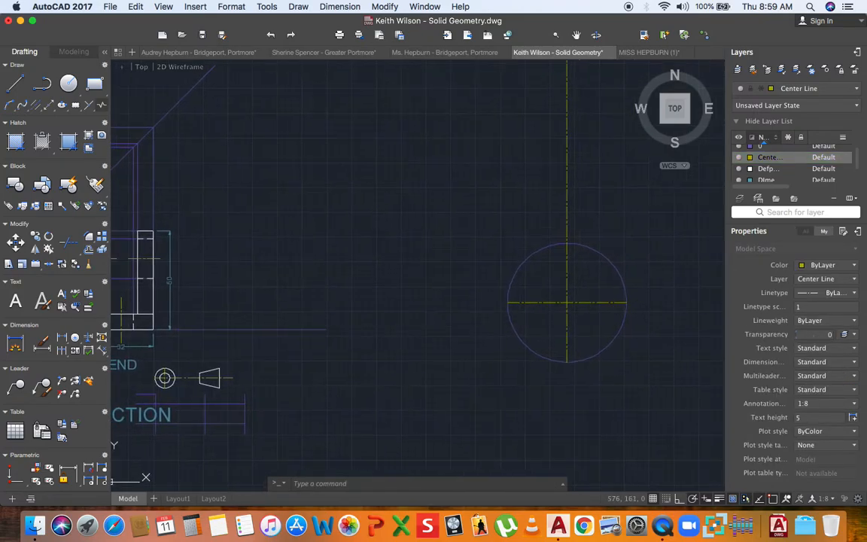
pyautogui.moveTo(430, 309); pyautogui.dragTo(348, 314, button='middle')
pyautogui.moveTo(472, 304); pyautogui.dragTo(361, 329, button='middle')
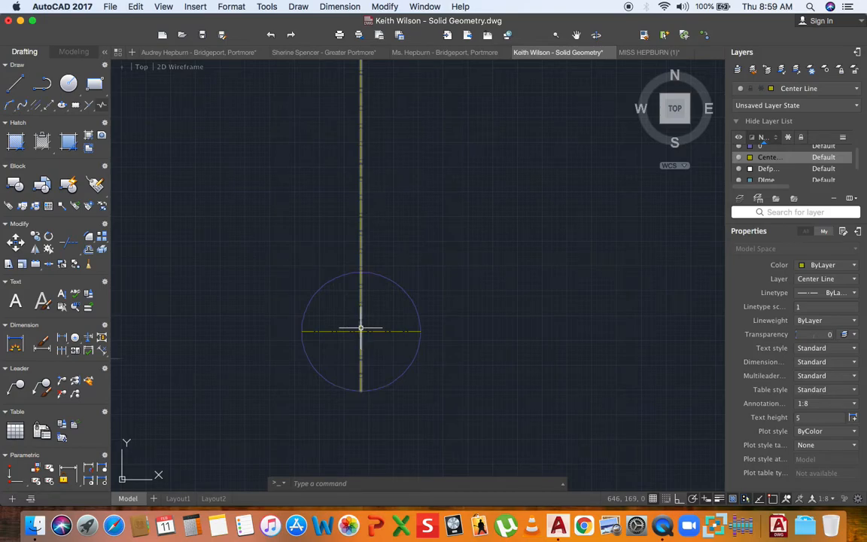
pyautogui.moveTo(350, 316); pyautogui.dragTo(333, 313, button='middle')
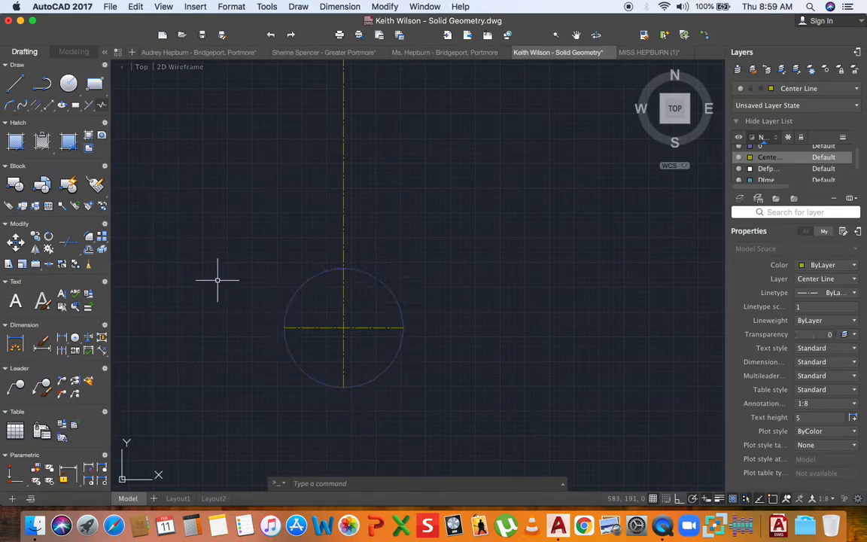
# - Make Outline the current layer and set polar tracking to 30° increments
pyautogui.click(16, 84)
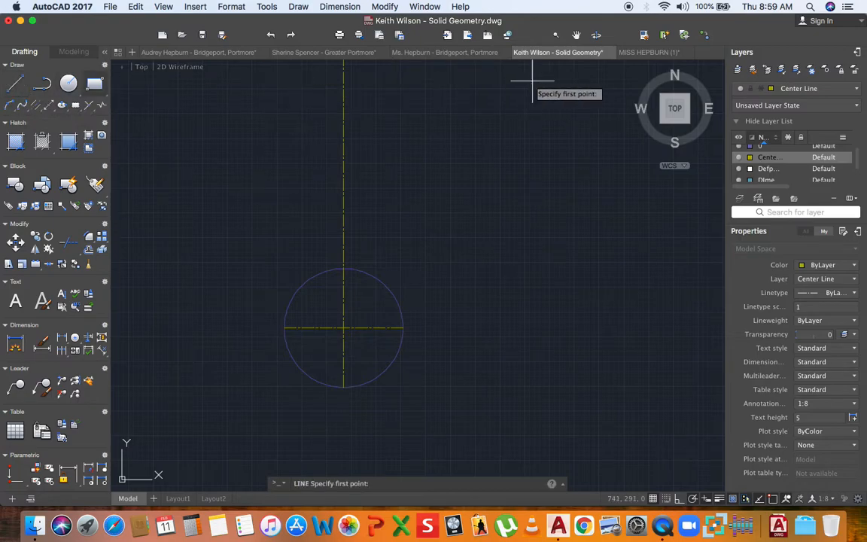
pyautogui.click(797, 88)
pyautogui.click(794, 180)
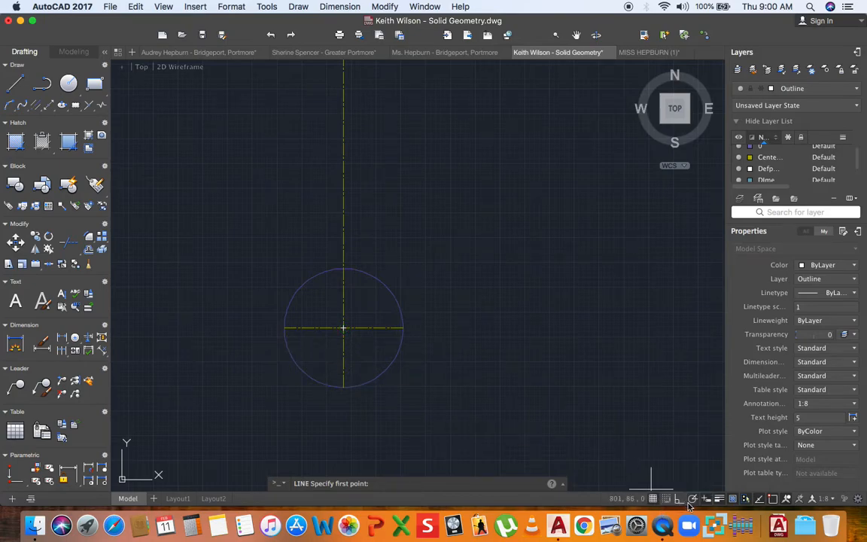
pyautogui.click(691, 498)
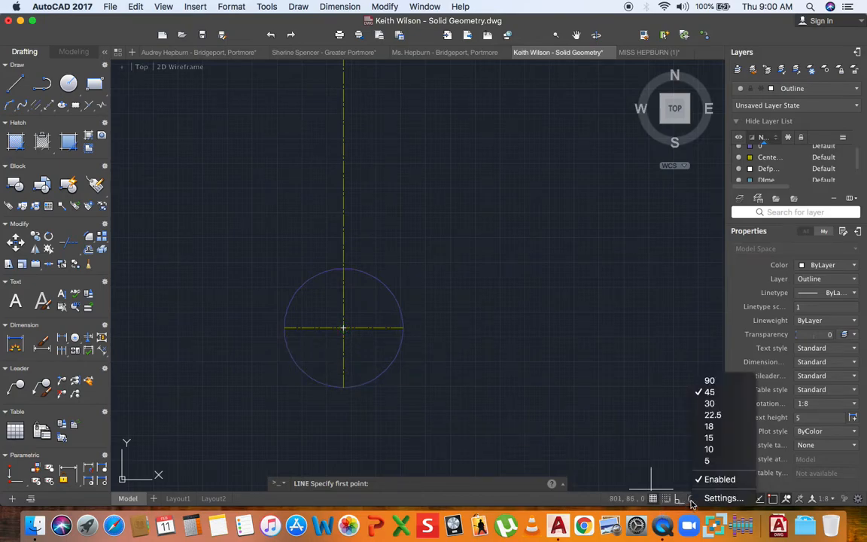
pyautogui.click(711, 405)
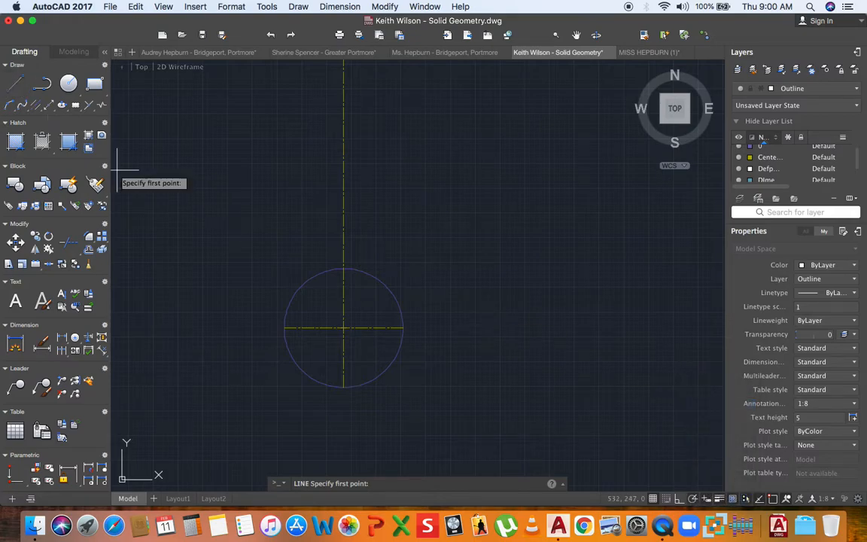
# - Draw the six hexagon sides inside the circle, closing back at the left quadrant
pyautogui.click(284, 327)
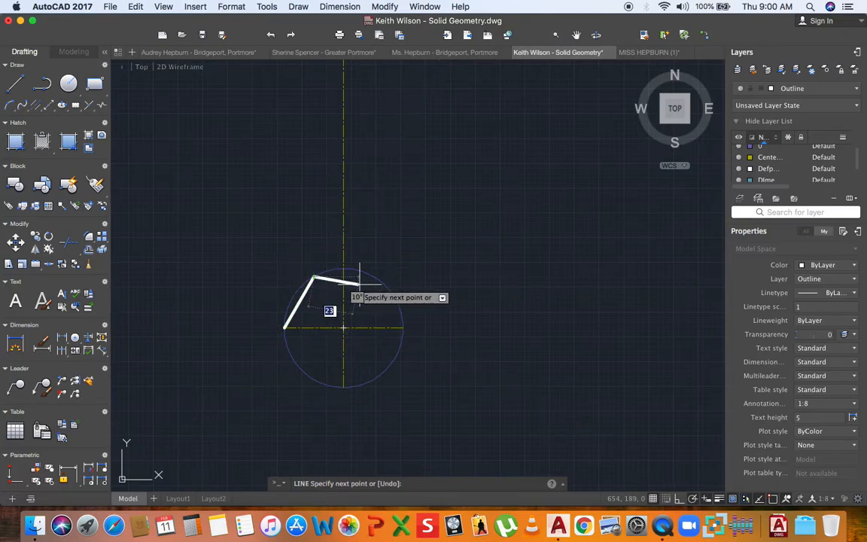
pyautogui.press('Return')
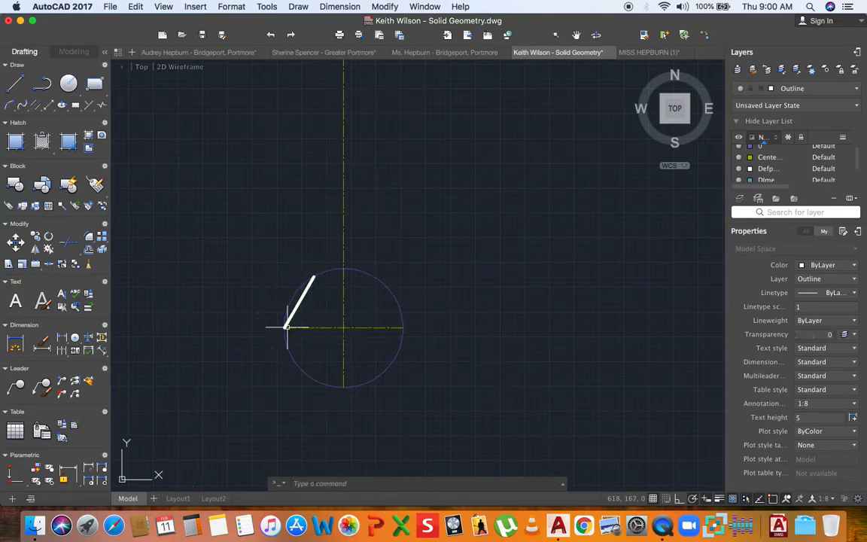
pyautogui.press('Return')
pyautogui.click(313, 276)
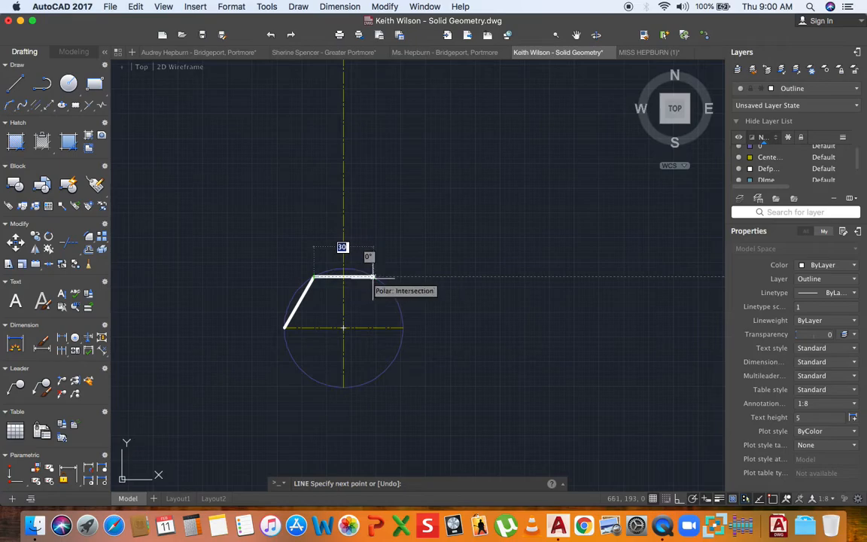
pyautogui.click(374, 276)
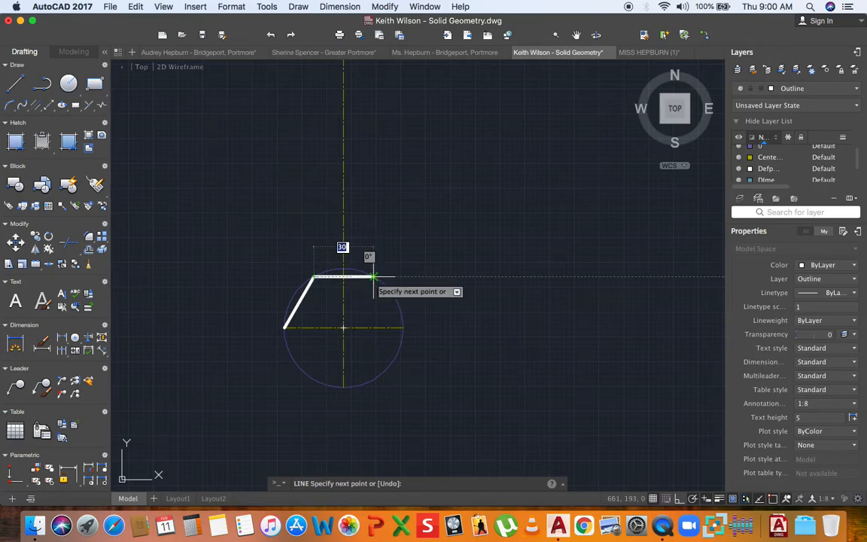
pyautogui.click(403, 327)
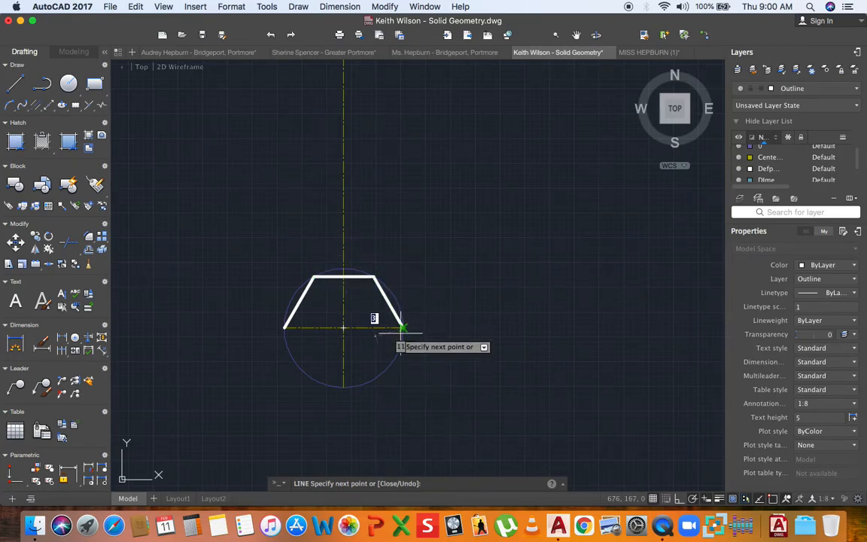
pyautogui.click(374, 378)
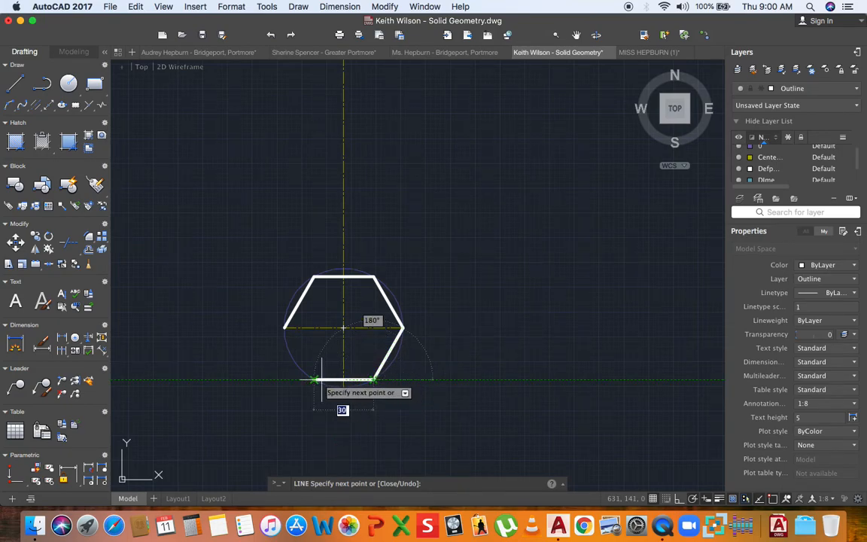
pyautogui.click(314, 379)
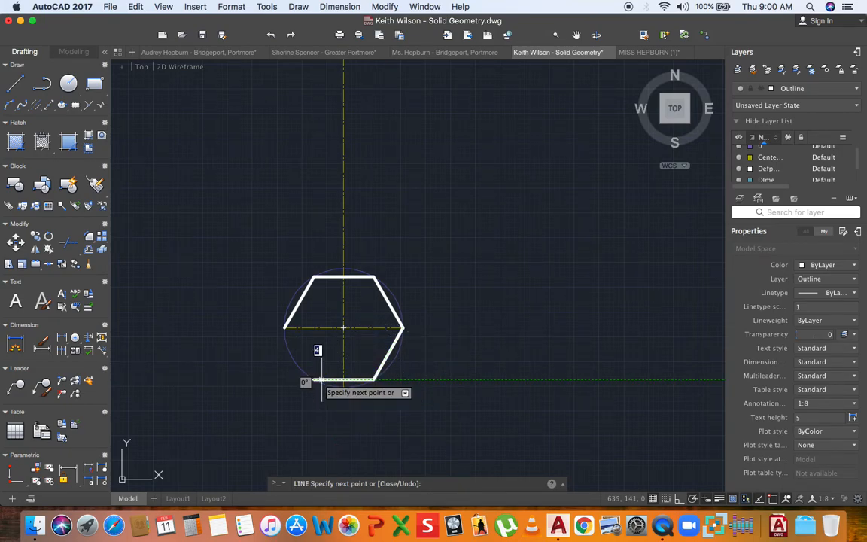
pyautogui.click(284, 328)
pyautogui.press('Return')
pyautogui.moveTo(280, 304); pyautogui.dragTo(273, 328, button='middle')
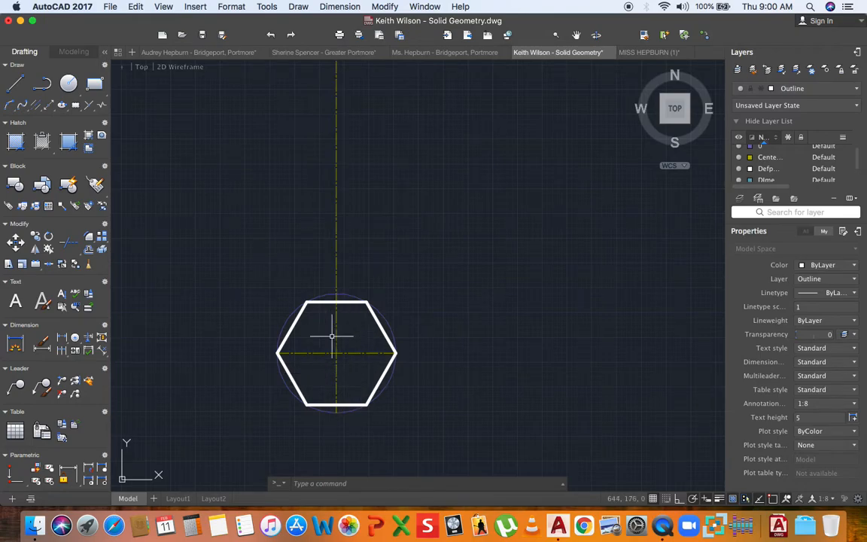
# - Make layer 0 current, draw a horizontal line above the hexagon, and erase the stray vertical segment
pyautogui.click(825, 90)
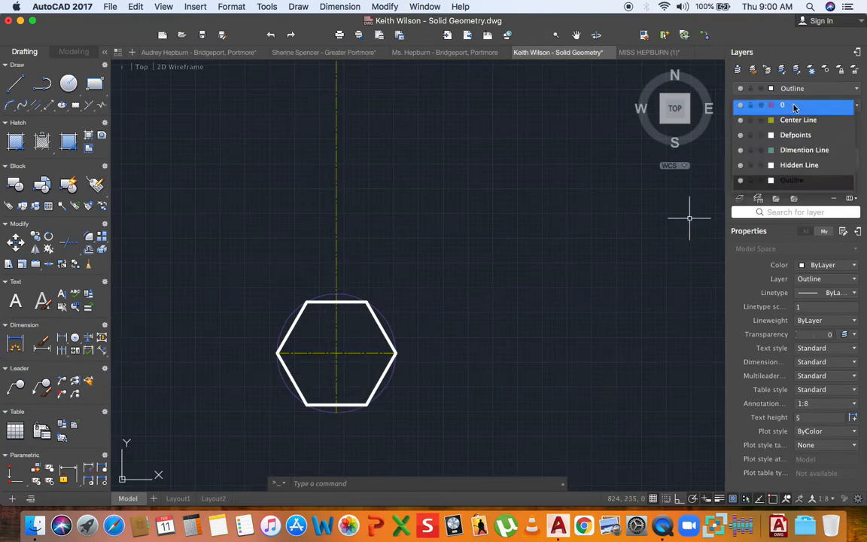
pyautogui.click(793, 108)
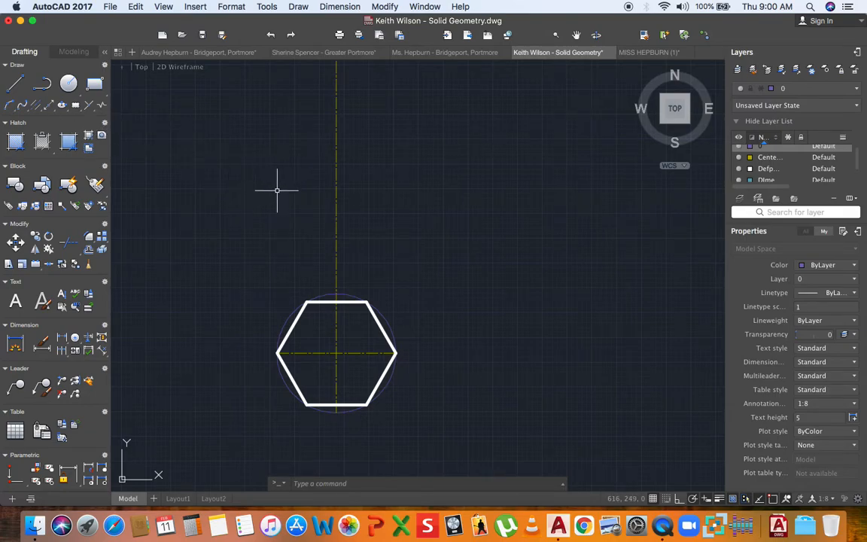
pyautogui.press('l')
pyautogui.press('Return')
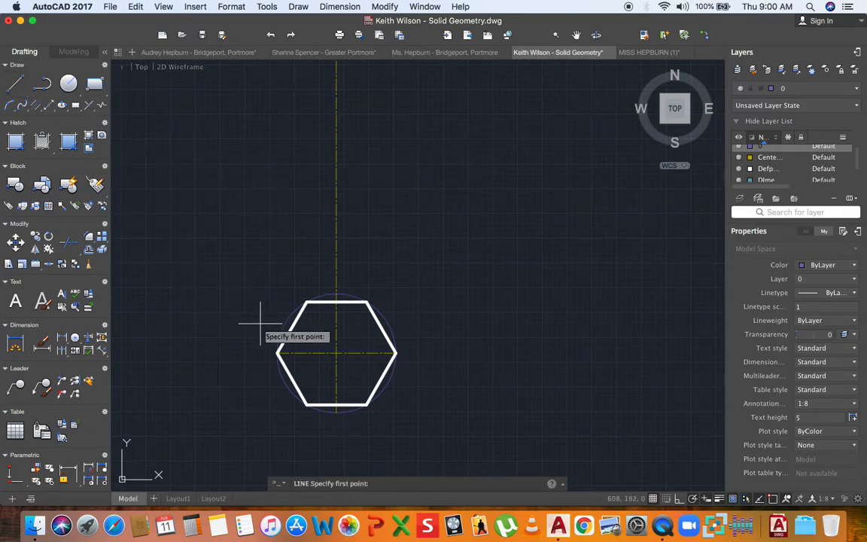
pyautogui.press('Escape')
pyautogui.click(329, 301)
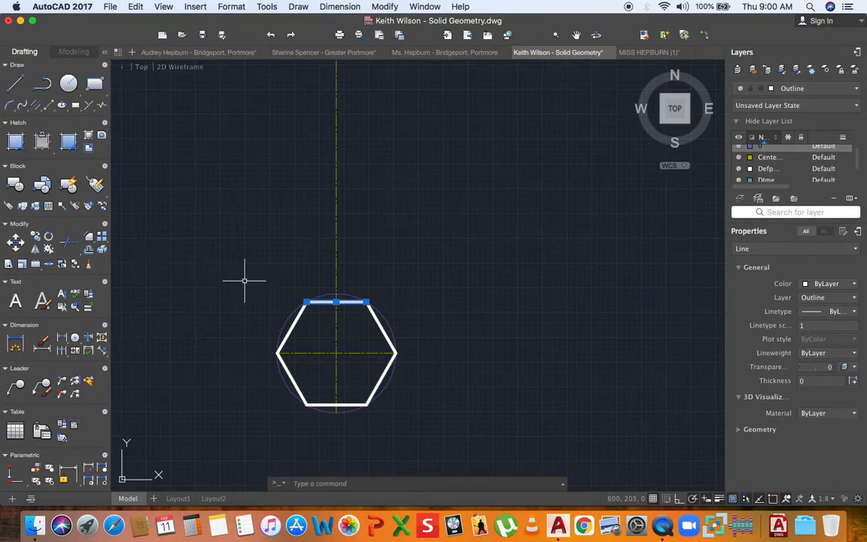
pyautogui.press('Escape')
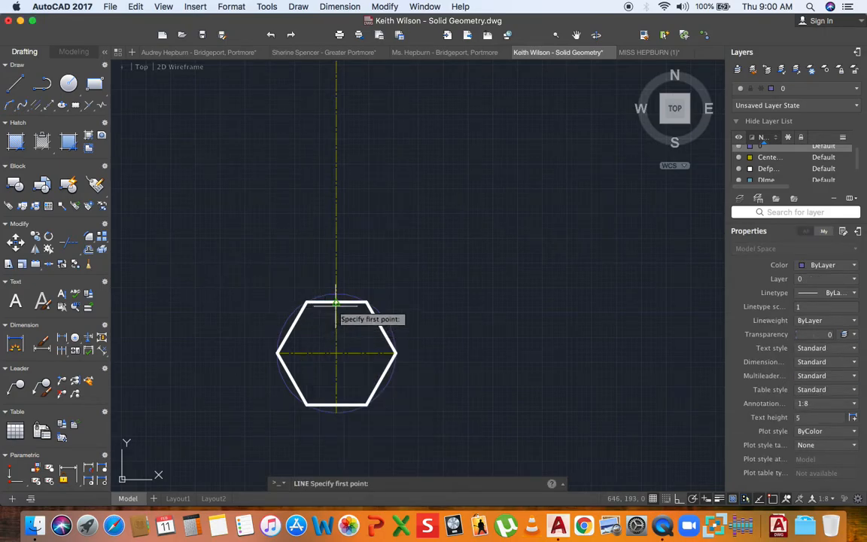
pyautogui.click(336, 301)
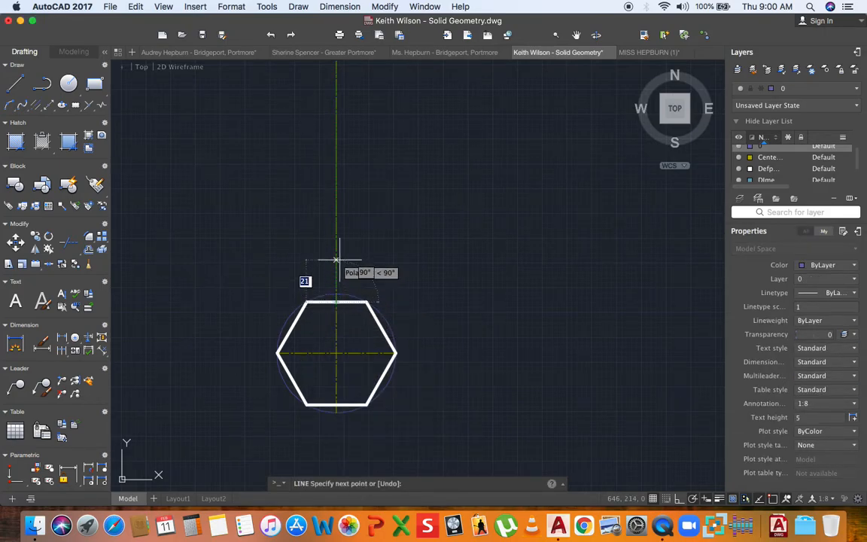
pyautogui.click(338, 261)
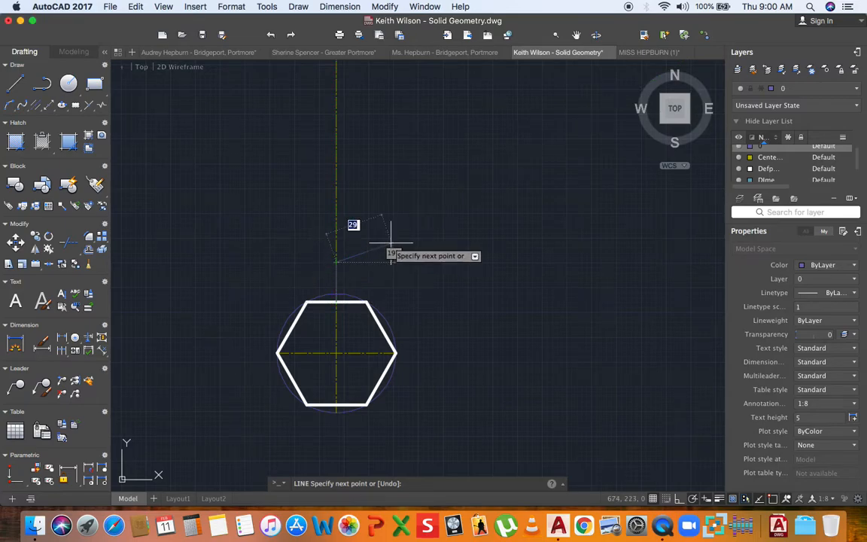
pyautogui.click(431, 262)
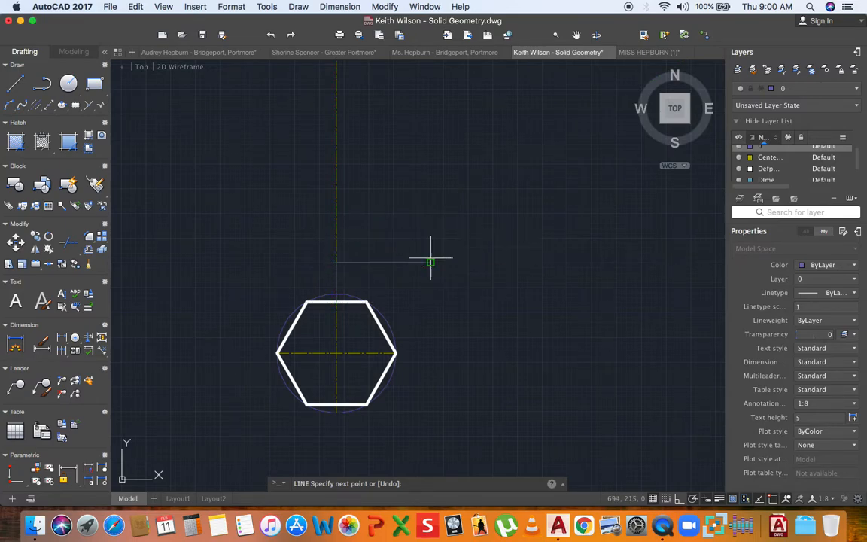
pyautogui.press('Escape')
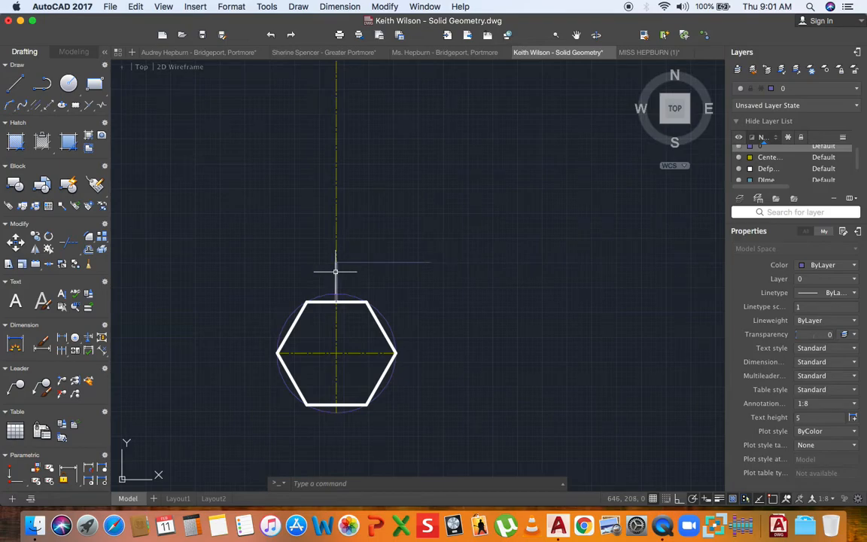
pyautogui.press('Delete')
# - Stretch the horizontal line leftward and move it to centre on the vertical centre line
pyautogui.click(348, 263)
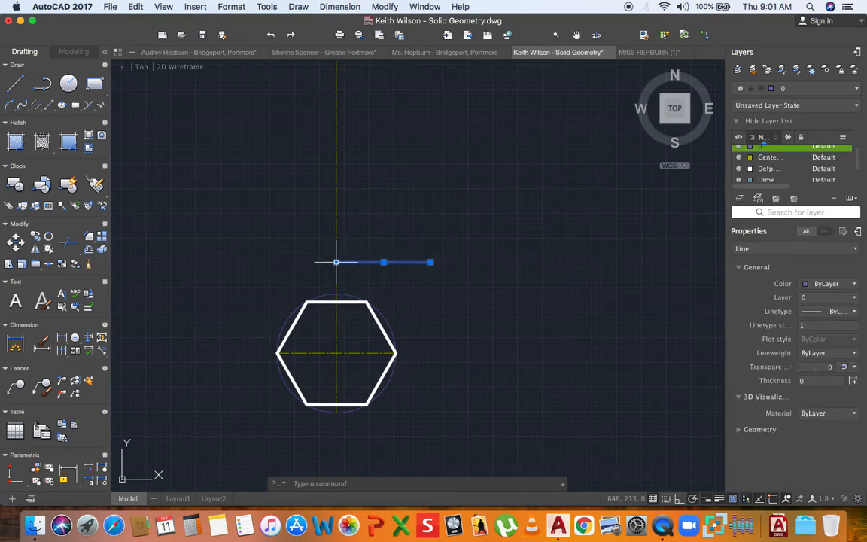
pyautogui.click(336, 262)
pyautogui.click(232, 262)
pyautogui.press('Escape')
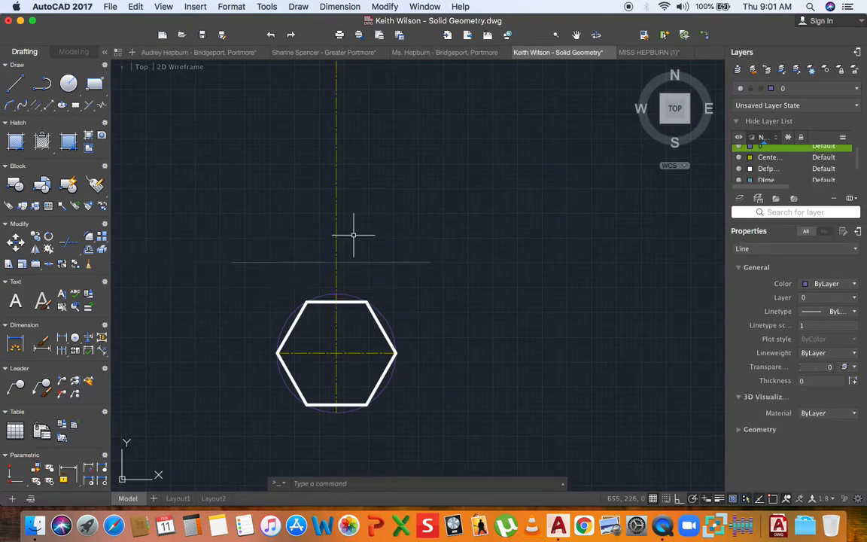
pyautogui.scroll(3, 322, 258)
pyautogui.click(326, 254)
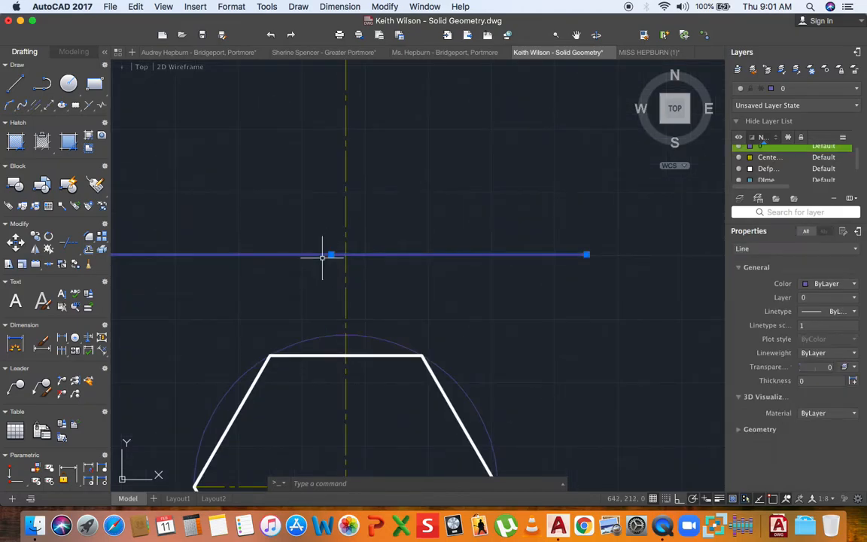
pyautogui.scroll(3, 327, 256)
pyautogui.click(339, 244)
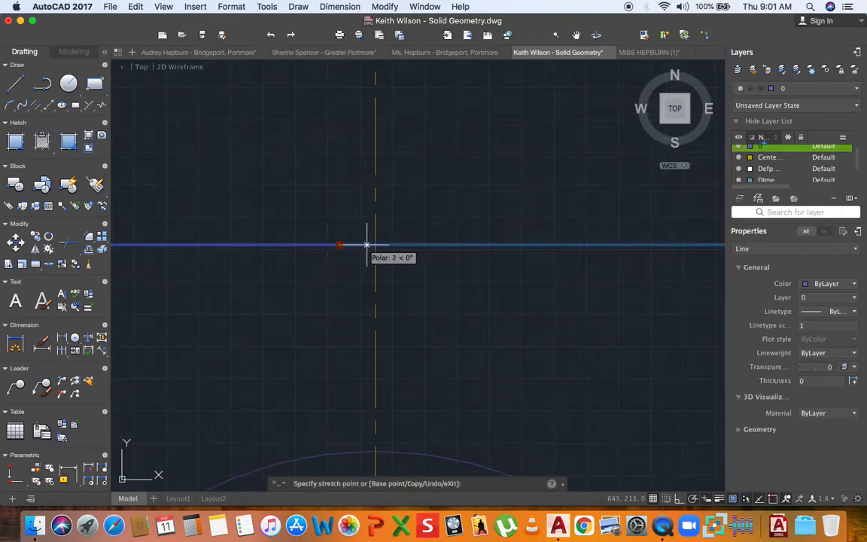
pyautogui.click(375, 244)
pyautogui.scroll(-5, 349, 252)
pyautogui.moveTo(344, 281); pyautogui.dragTo(344, 293, button='middle')
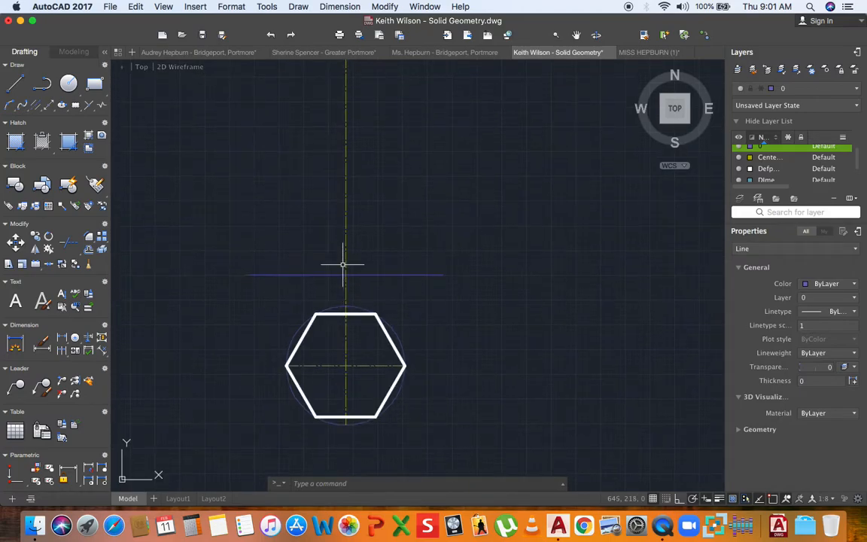
pyautogui.press('Escape')
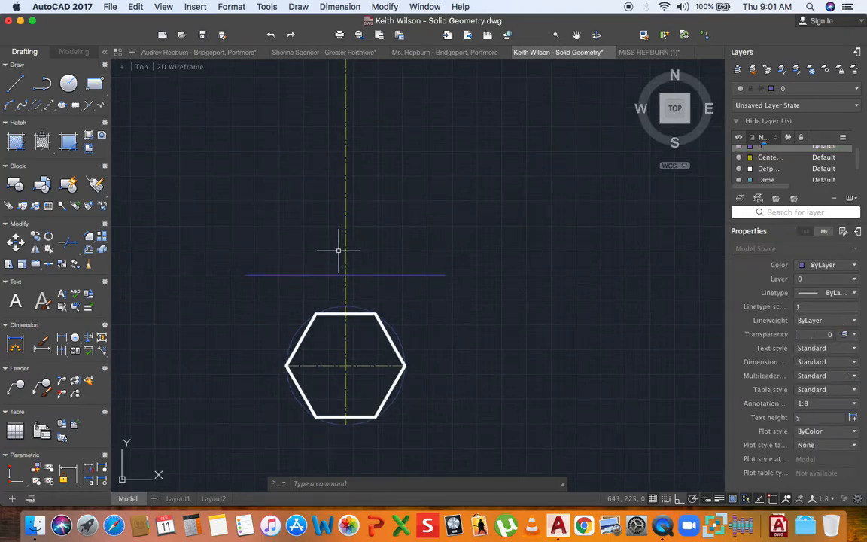
# - Draw vertical projectors from the hexagon's left, top-left, top-right and right corners up to the base line
pyautogui.click(14, 83)
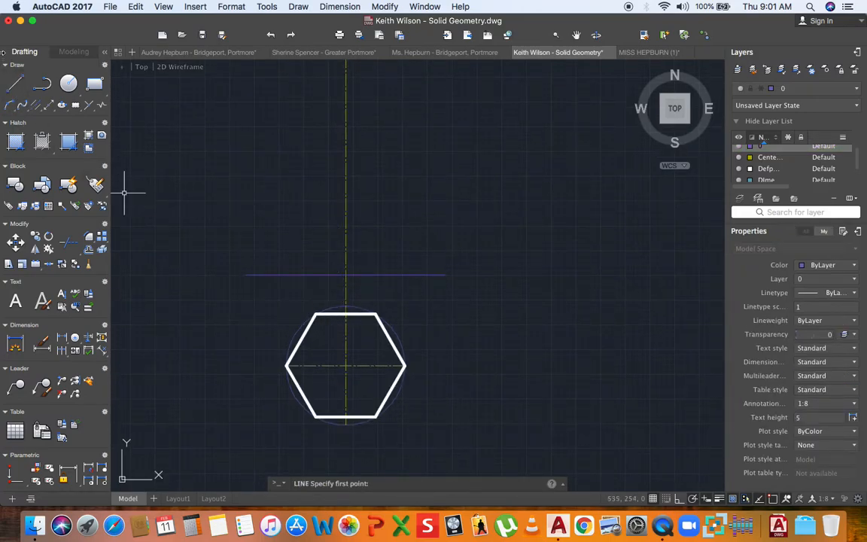
pyautogui.click(20, 87)
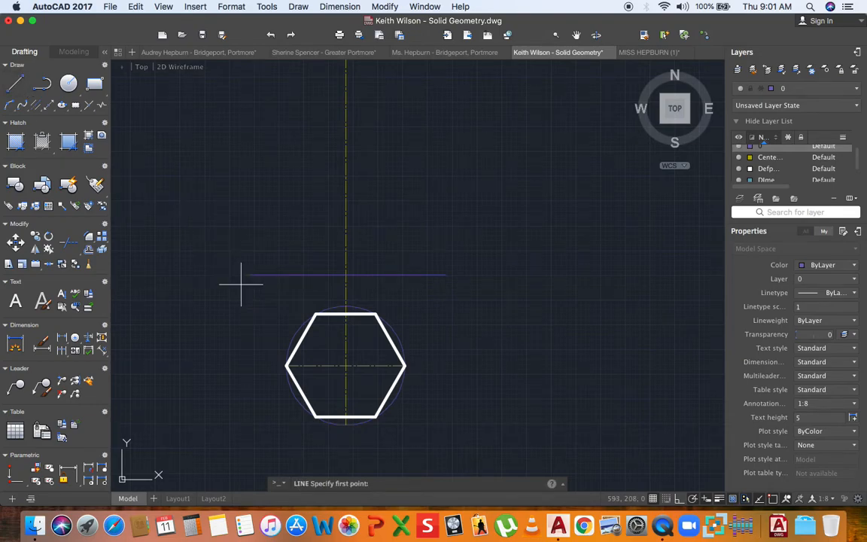
pyautogui.click(286, 365)
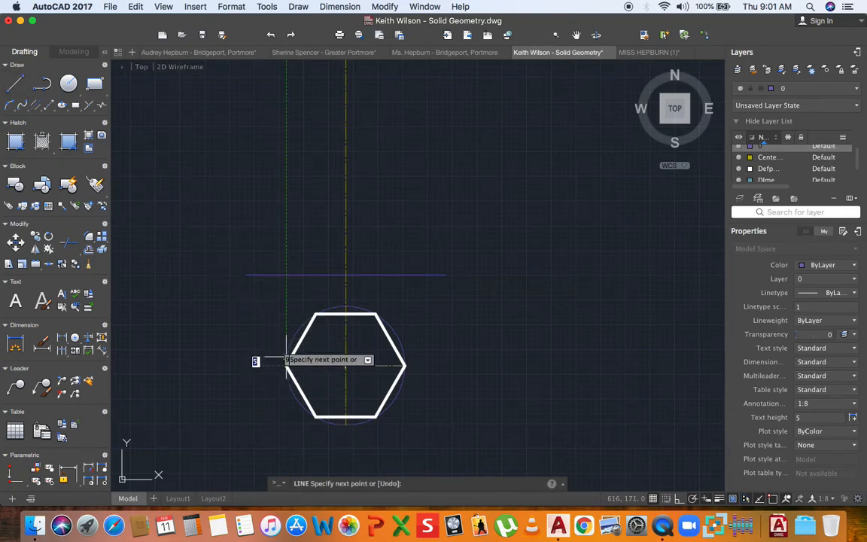
pyautogui.click(286, 276)
pyautogui.press('Escape')
pyautogui.press('Return')
pyautogui.click(315, 312)
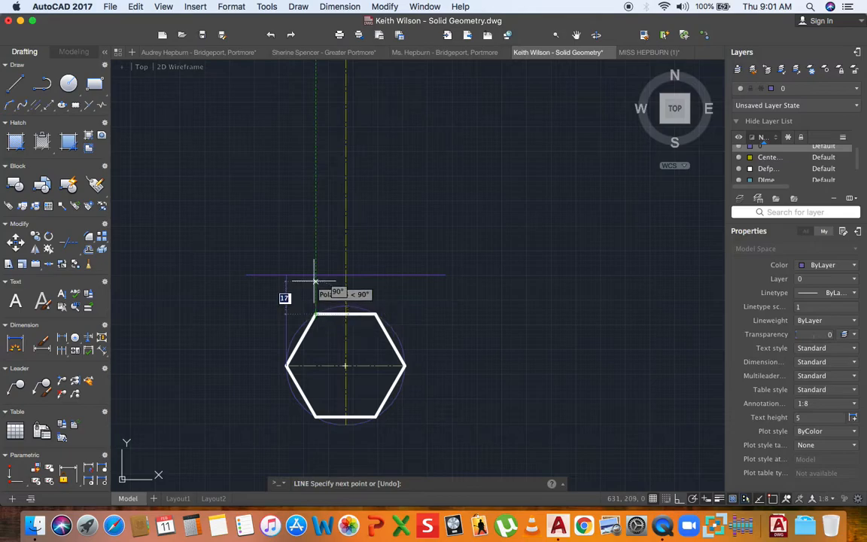
pyautogui.click(315, 276)
pyautogui.press('Escape')
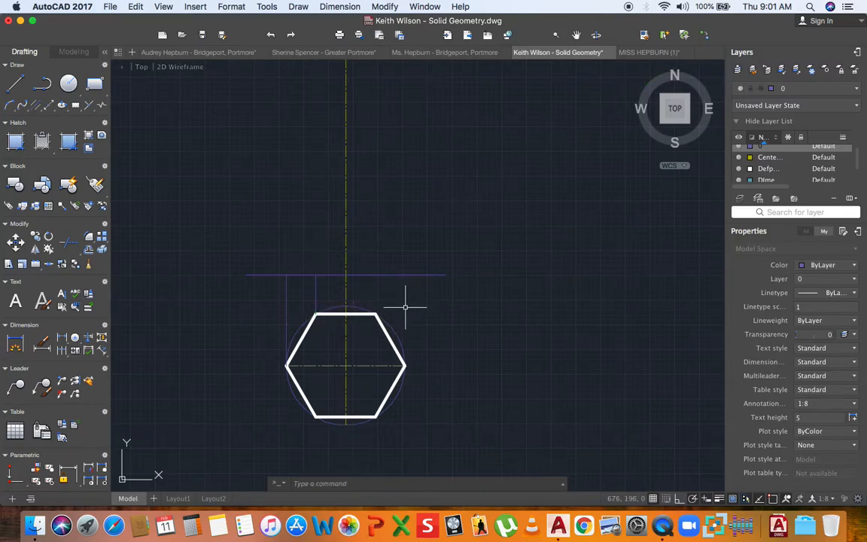
pyautogui.press('Return')
pyautogui.click(376, 313)
pyautogui.click(376, 275)
pyautogui.press('Escape')
pyautogui.press('Return')
pyautogui.click(405, 366)
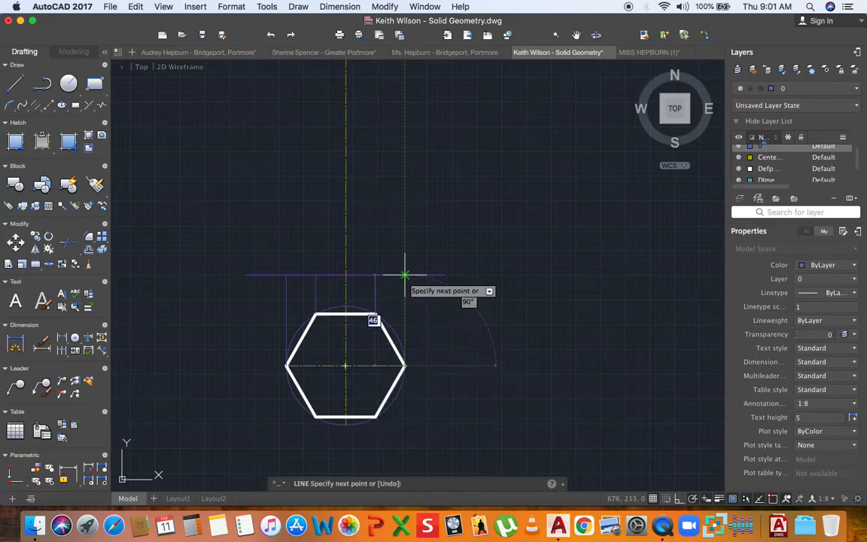
pyautogui.click(404, 275)
pyautogui.press('Escape')
pyautogui.moveTo(338, 282); pyautogui.dragTo(328, 323, button='middle')
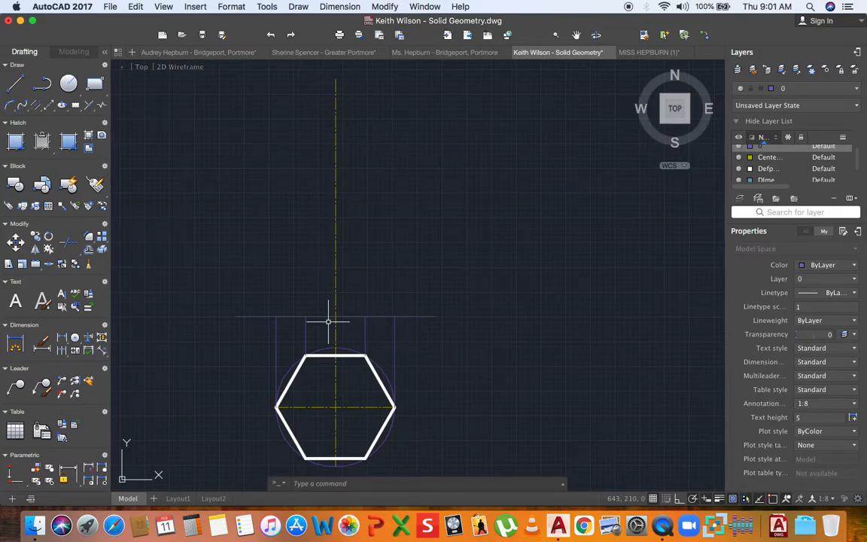
pyautogui.moveTo(330, 319); pyautogui.dragTo(332, 332, button='middle')
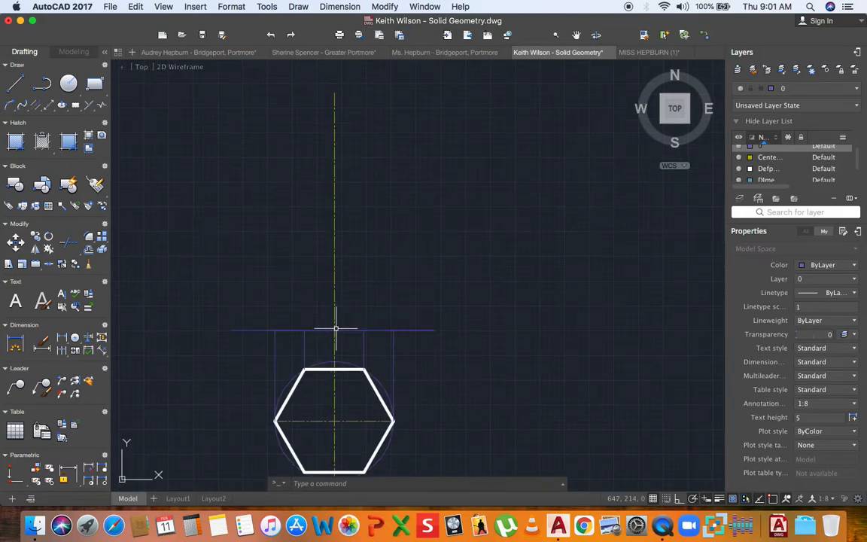
# - Offset the base line 70 units upward
pyautogui.click(91, 251)
pyautogui.write('70')
pyautogui.press('Return')
pyautogui.click(241, 330)
pyautogui.click(236, 227)
pyautogui.press('Return')
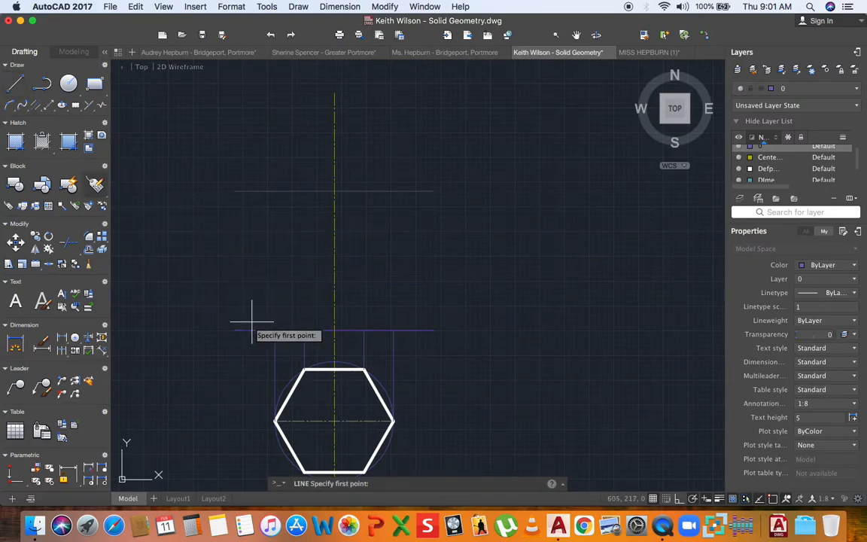
# - Draw four sloping edges from the base points up to the apex on the top line
pyautogui.click(275, 329)
pyautogui.click(334, 191)
pyautogui.click(393, 330)
pyautogui.press('Return')
pyautogui.press('Return')
pyautogui.click(363, 330)
pyautogui.click(334, 191)
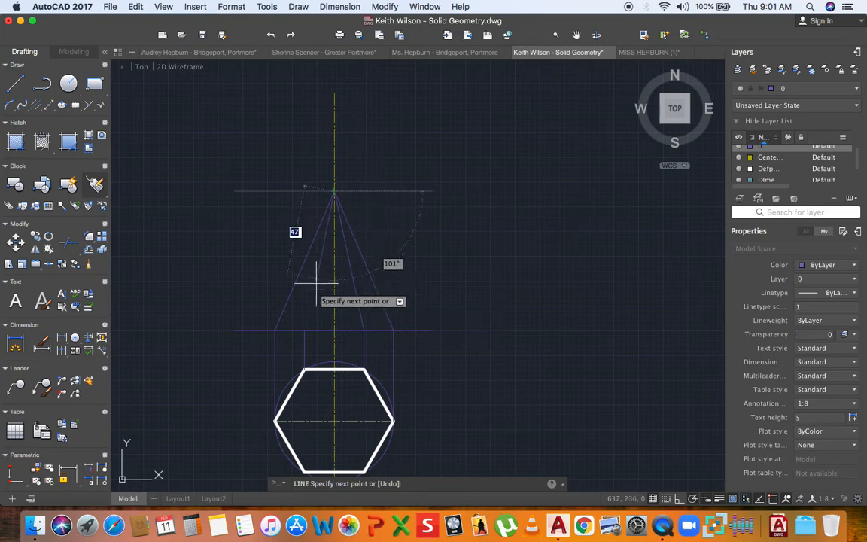
pyautogui.click(304, 330)
pyautogui.press('Return')
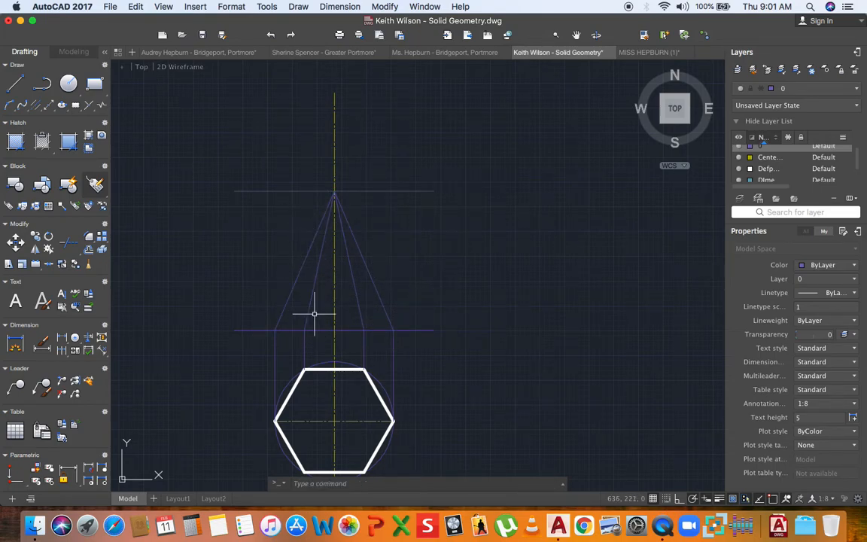
pyautogui.scroll(-4, 303, 297)
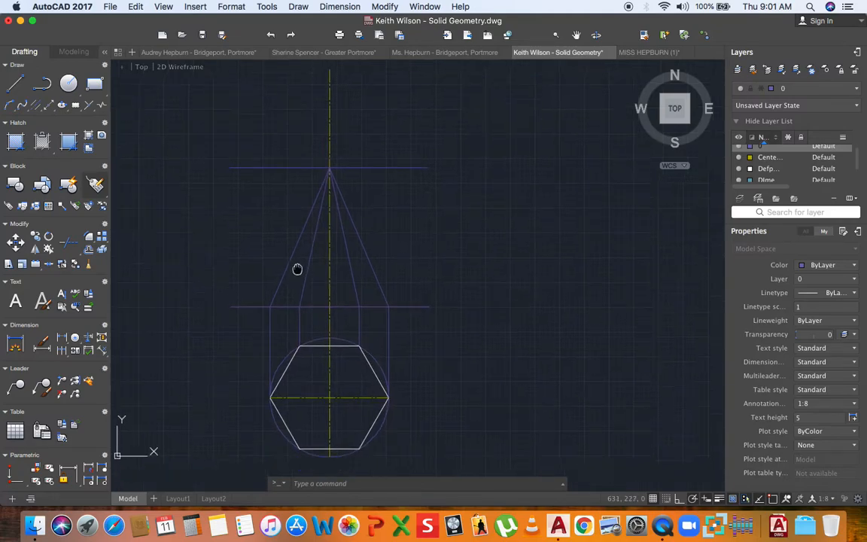
# - Draw the hexagon diagonals from top-left to bottom-right and top-right to bottom-left
pyautogui.click(18, 86)
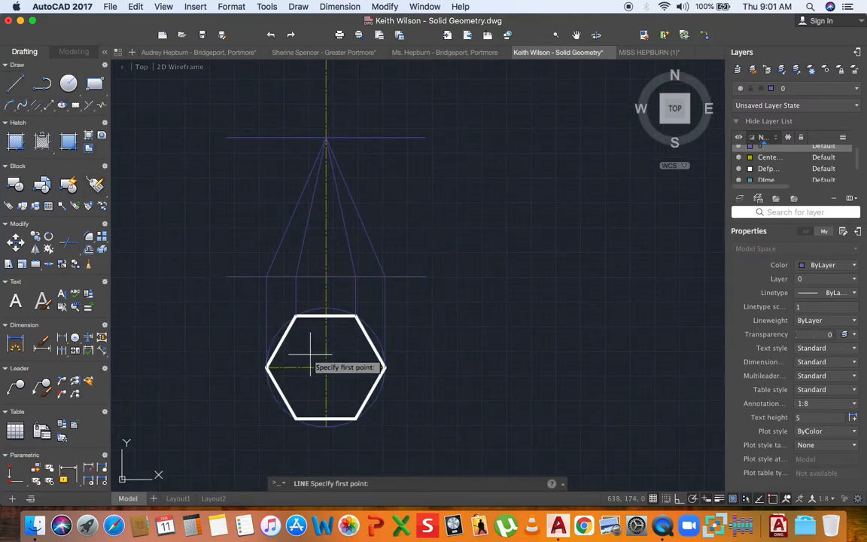
pyautogui.click(295, 316)
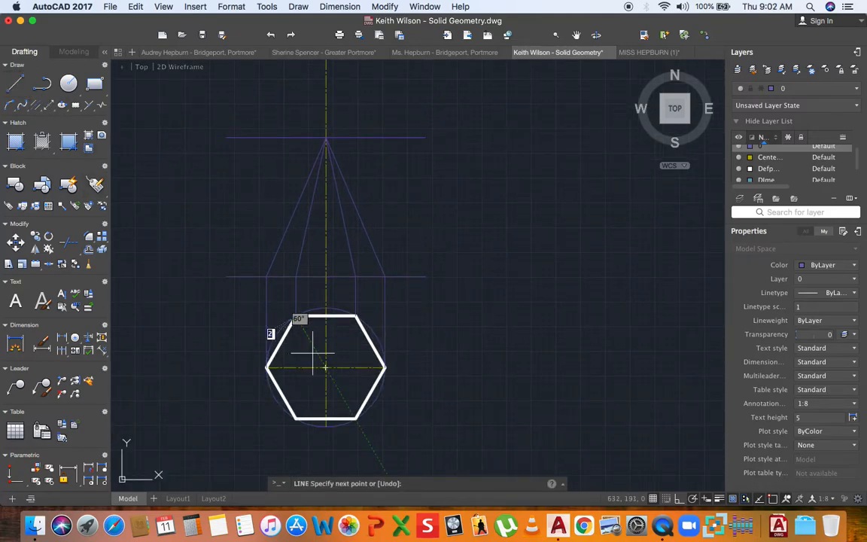
pyautogui.click(355, 418)
pyautogui.press('Return')
pyautogui.press('Return')
pyautogui.click(356, 316)
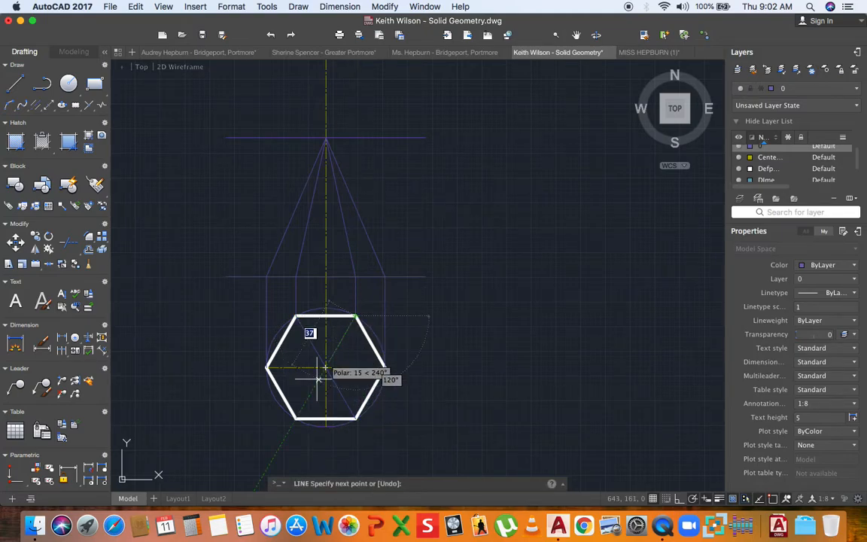
pyautogui.click(296, 418)
pyautogui.press('Return')
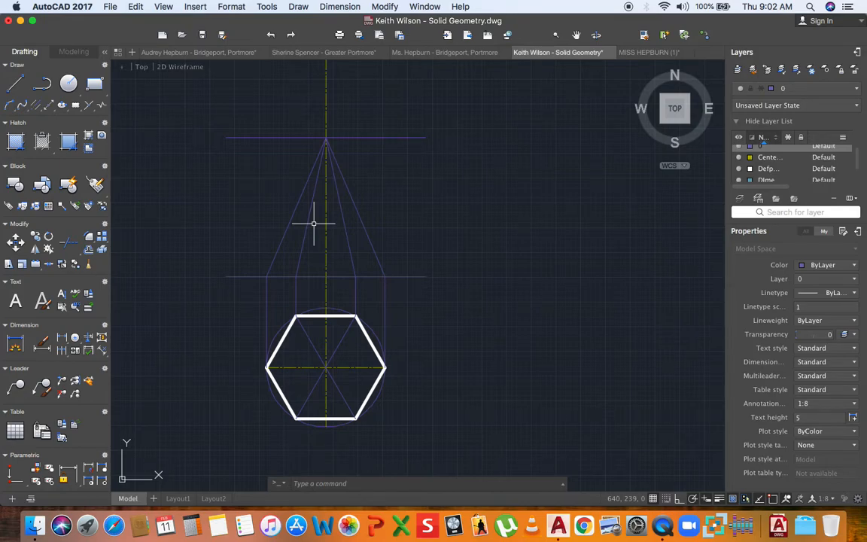
# - Offset the front view's base line 35 units upward with OFFSET
pyautogui.click(319, 277)
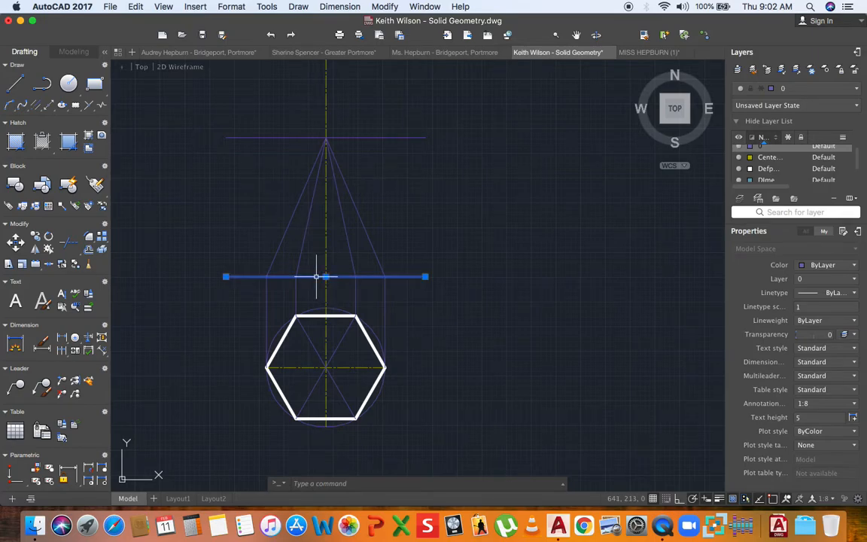
pyautogui.click(88, 252)
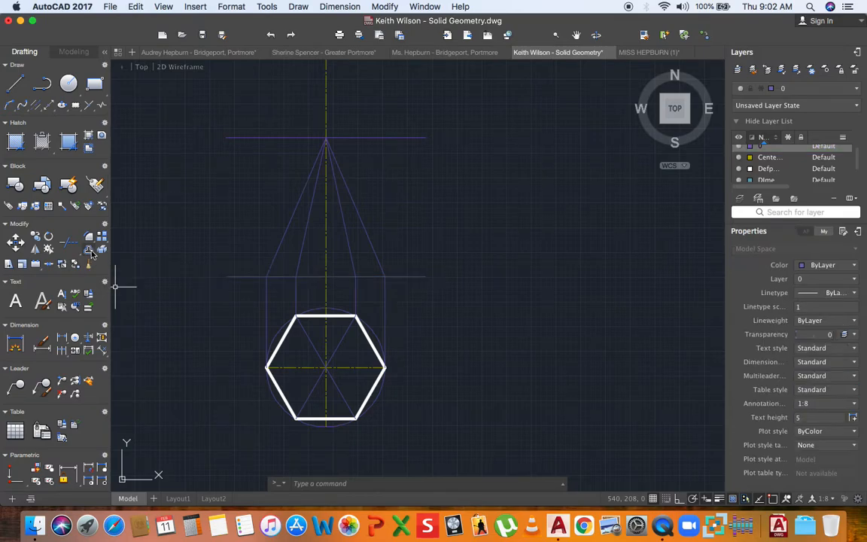
pyautogui.write('35')
pyautogui.press('Return')
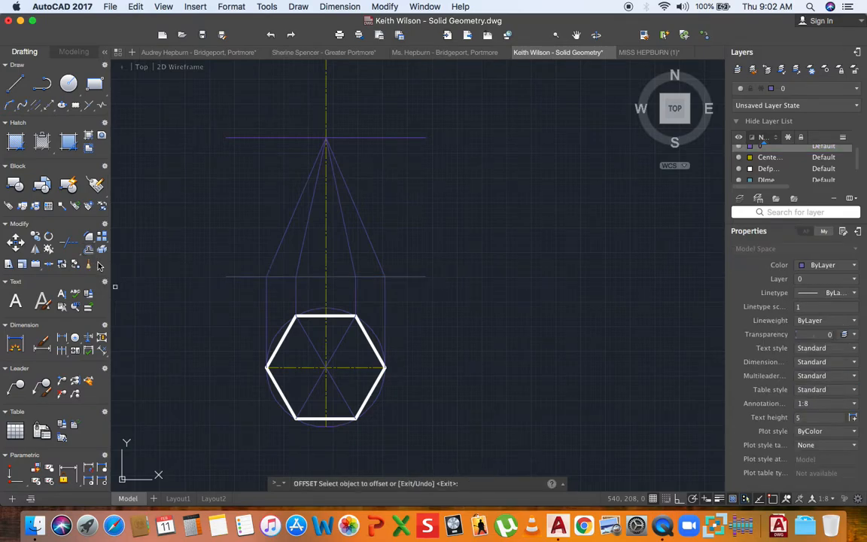
pyautogui.click(287, 277)
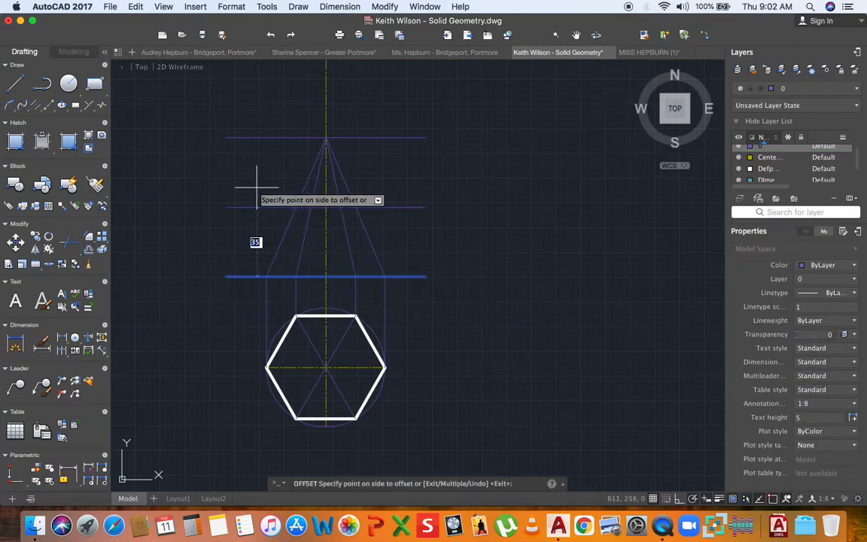
pyautogui.press('Escape')
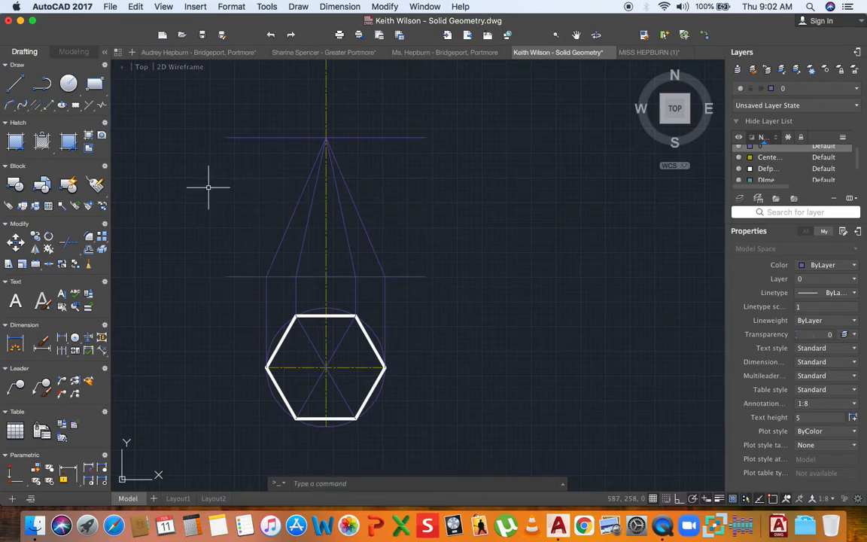
pyautogui.click(87, 248)
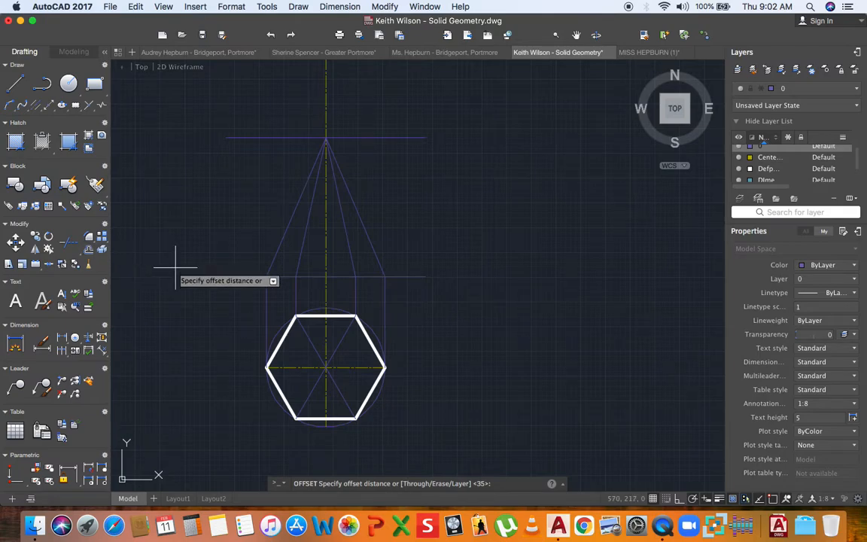
pyautogui.press('Return')
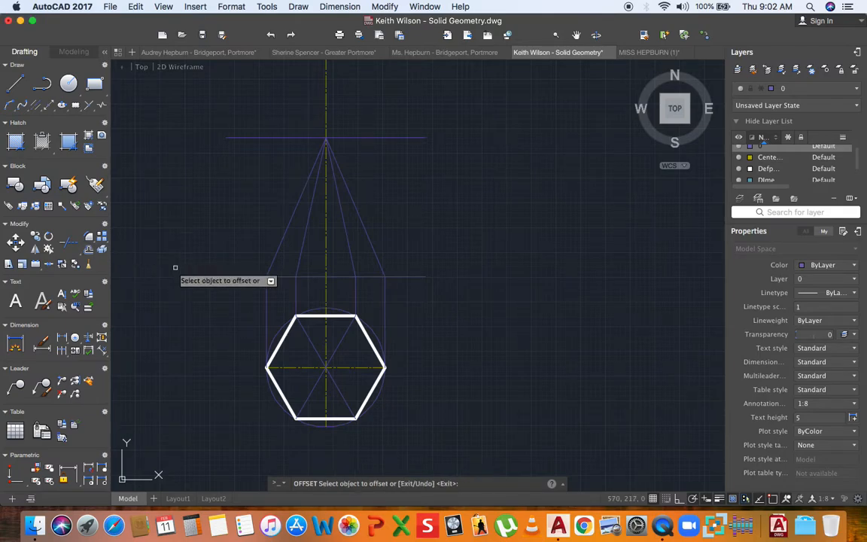
pyautogui.click(250, 276)
pyautogui.click(242, 216)
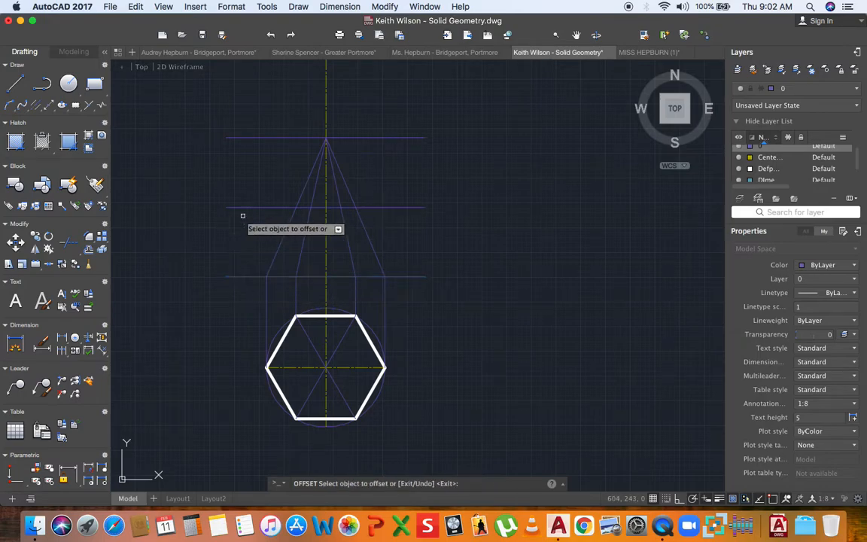
pyautogui.press('Return')
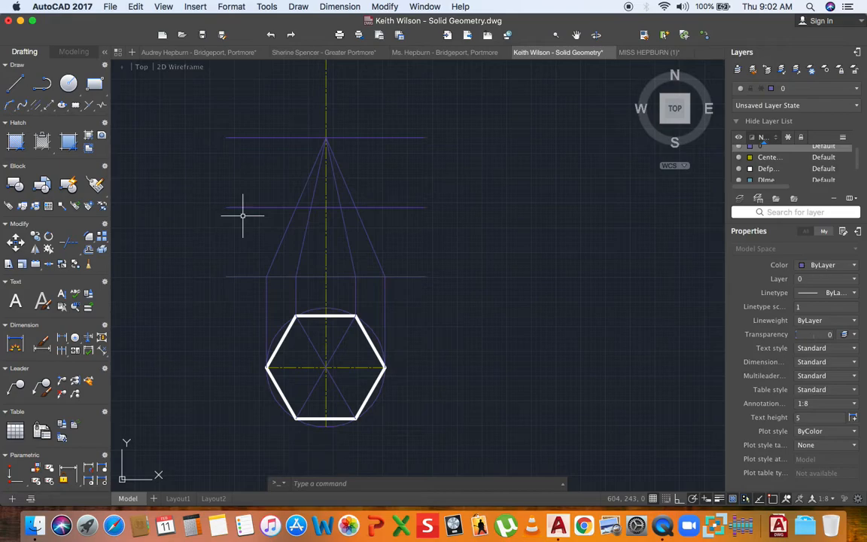
# - On the Outline layer, draw a short cut line up-right from the centreline point
pyautogui.click(790, 88)
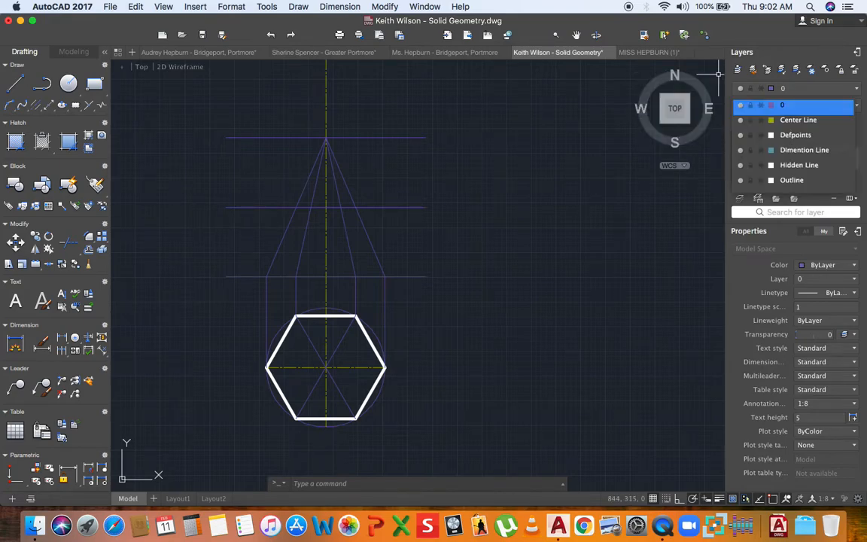
pyautogui.click(783, 164)
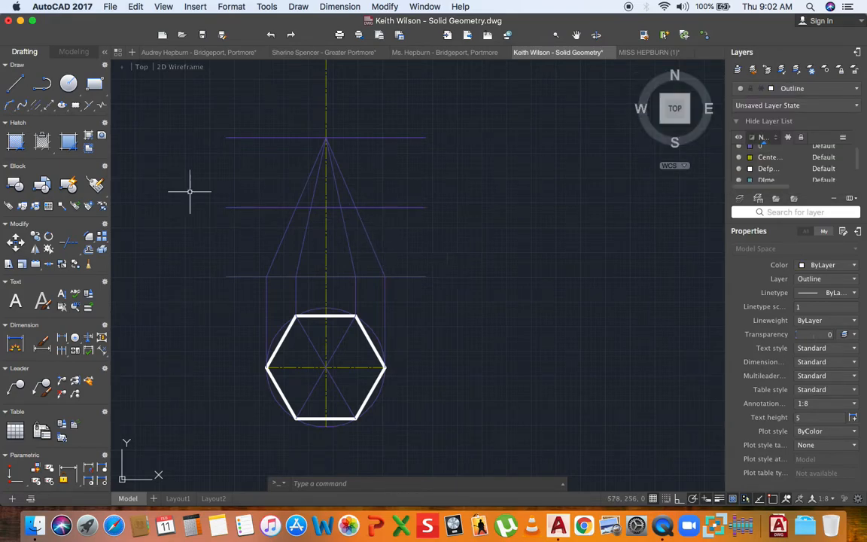
pyautogui.write('l')
pyautogui.press('Return')
pyautogui.scroll(2, 329, 193)
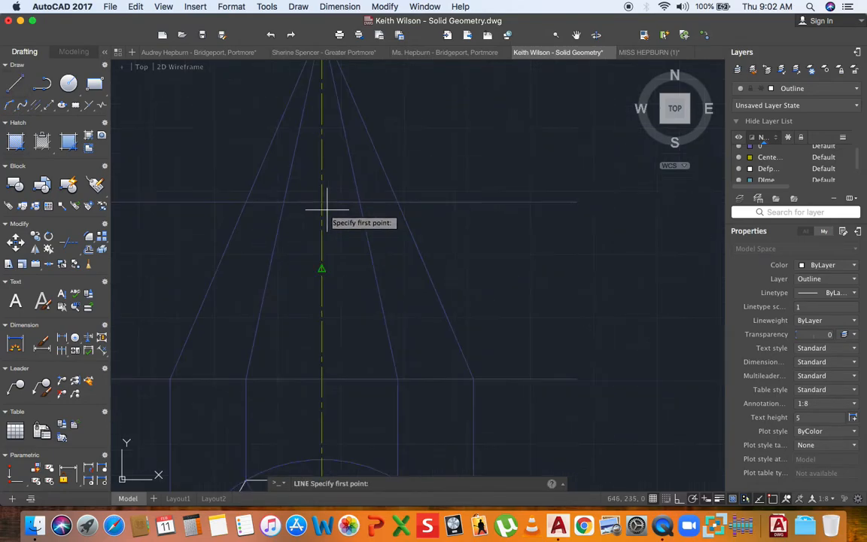
pyautogui.scroll(2, 322, 202)
pyautogui.click(322, 202)
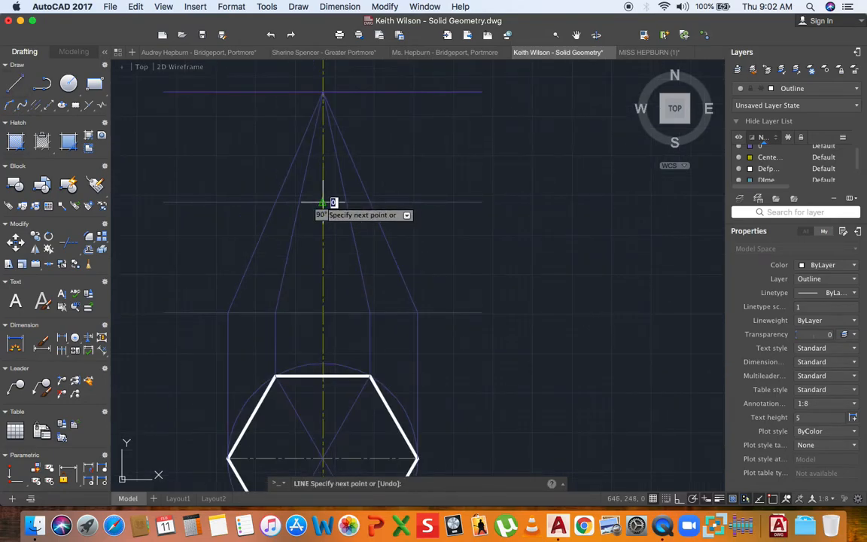
pyautogui.click(360, 180)
pyautogui.press('Return')
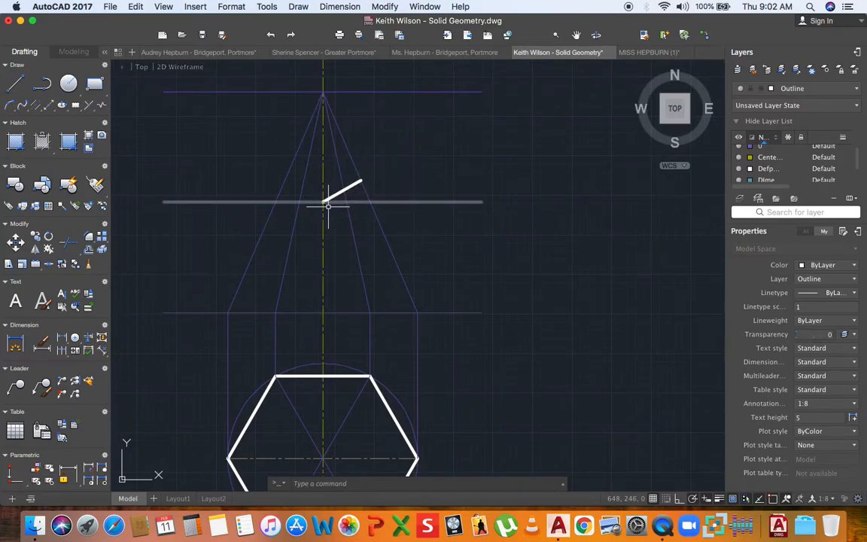
# - Stretch the cut line's lower end down to the pyramid's left edge
pyautogui.click(317, 203)
pyautogui.click(322, 202)
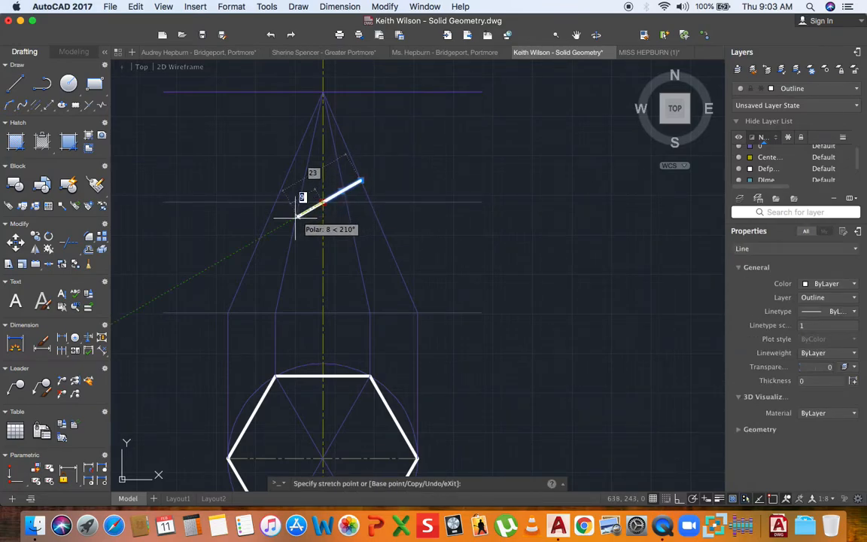
pyautogui.click(260, 237)
pyautogui.press('Escape')
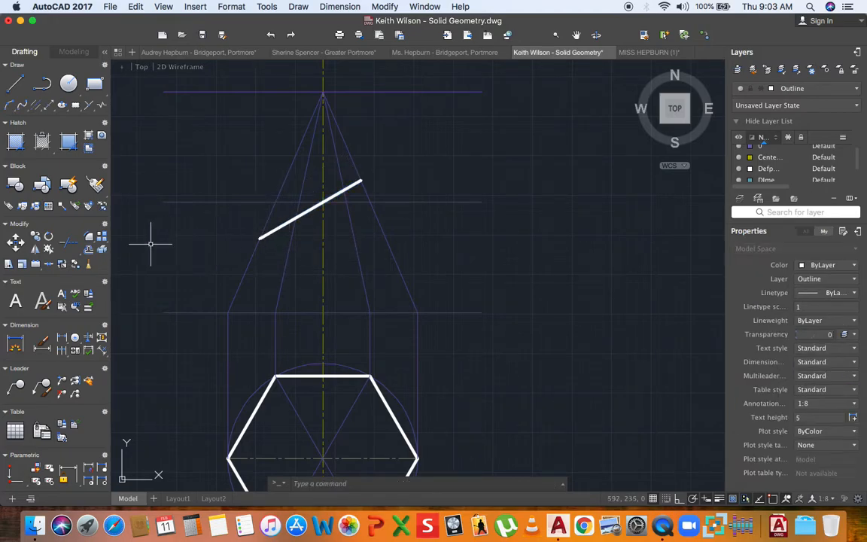
pyautogui.scroll(-2, 403, 168)
pyautogui.scroll(2, 378, 193)
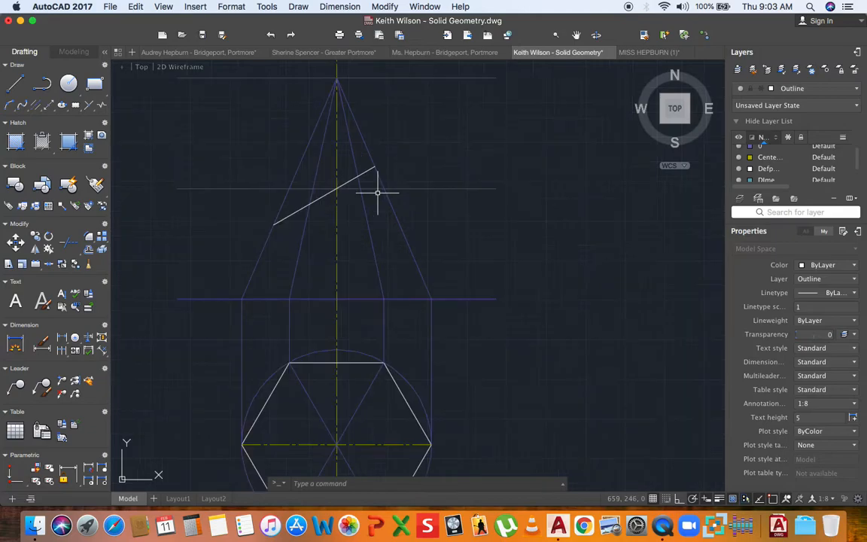
# - Trace the outline from the cut line's lower end, along the base corners, up to its upper end
pyautogui.press('Return')
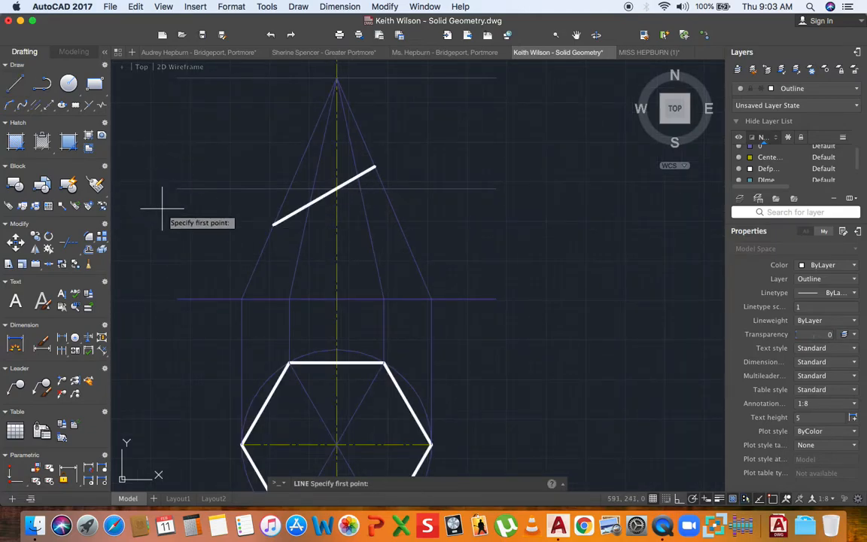
pyautogui.click(274, 223)
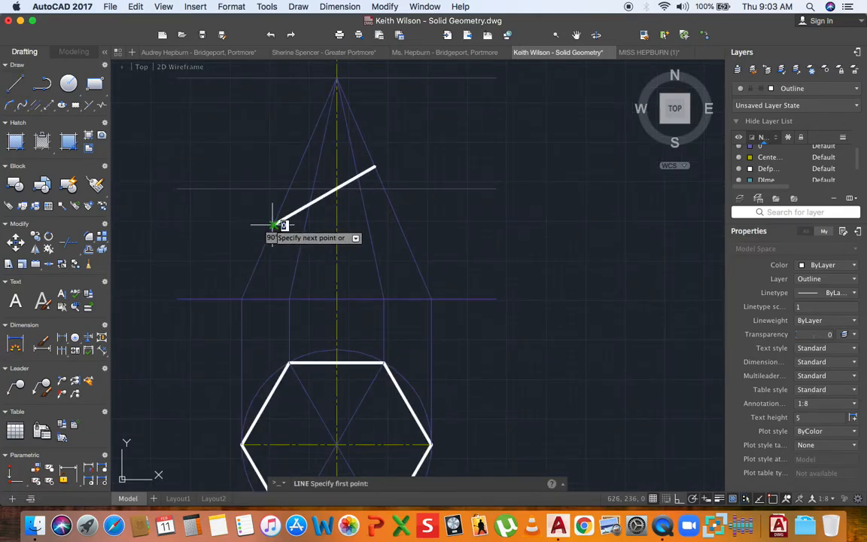
pyautogui.click(242, 299)
pyautogui.click(430, 299)
pyautogui.click(374, 167)
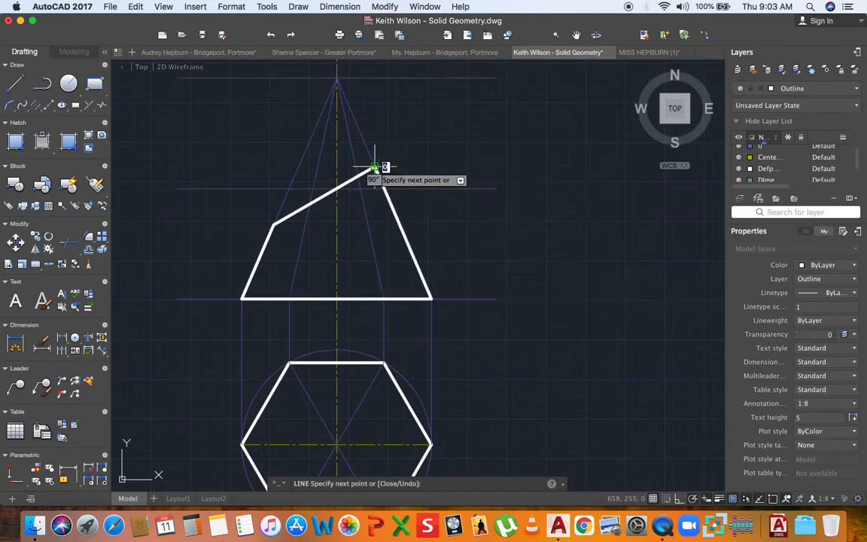
pyautogui.press('Return')
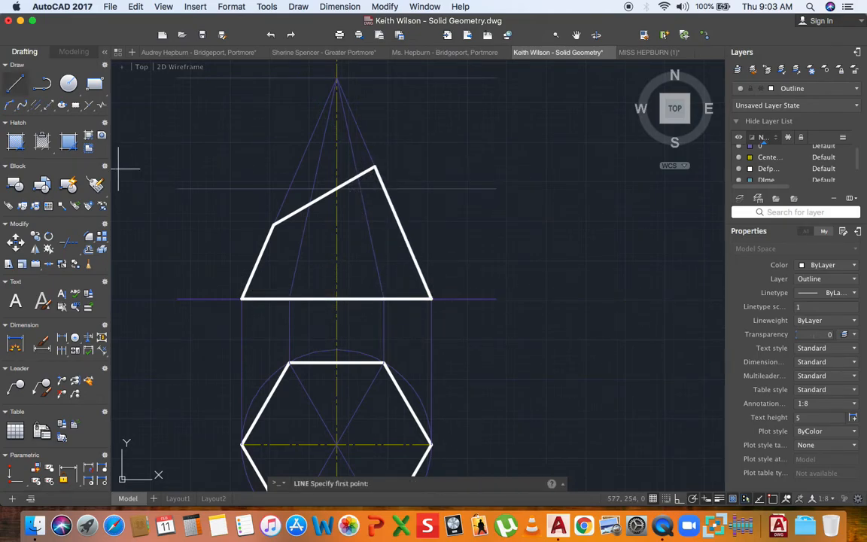
# - Draw two inner edges rising from the base line to the cut line
pyautogui.click(384, 299)
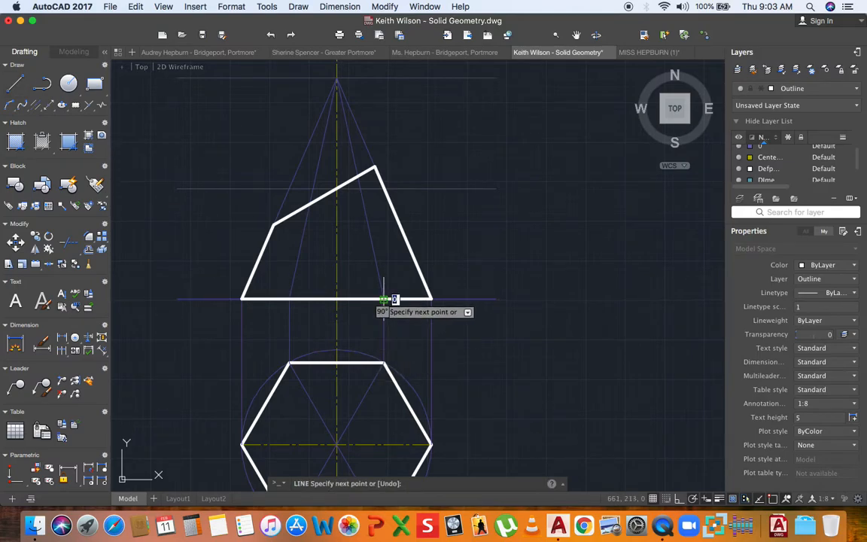
pyautogui.click(359, 177)
pyautogui.press('Return')
pyautogui.press('Return')
pyautogui.click(290, 299)
pyautogui.click(310, 204)
pyautogui.press('Return')
pyautogui.scroll(-3, 331, 247)
pyautogui.moveTo(345, 291)
pyautogui.mouseDown(button='middle')
pyautogui.moveTo(336, 274)
pyautogui.moveTo(353, 261)
pyautogui.mouseUp(button='middle')
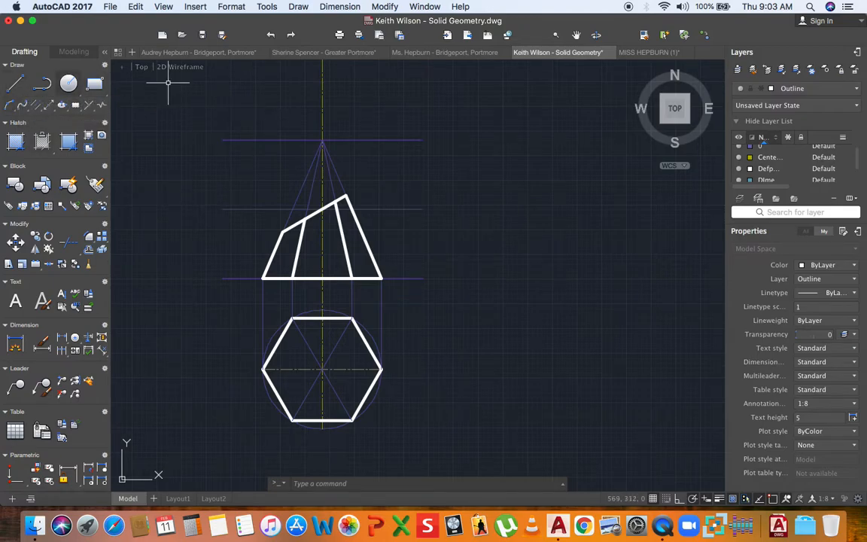
# - On layer 0, drop a vertical projector from the cut's upper-left corner into the top view
pyautogui.click(809, 88)
pyautogui.click(782, 97)
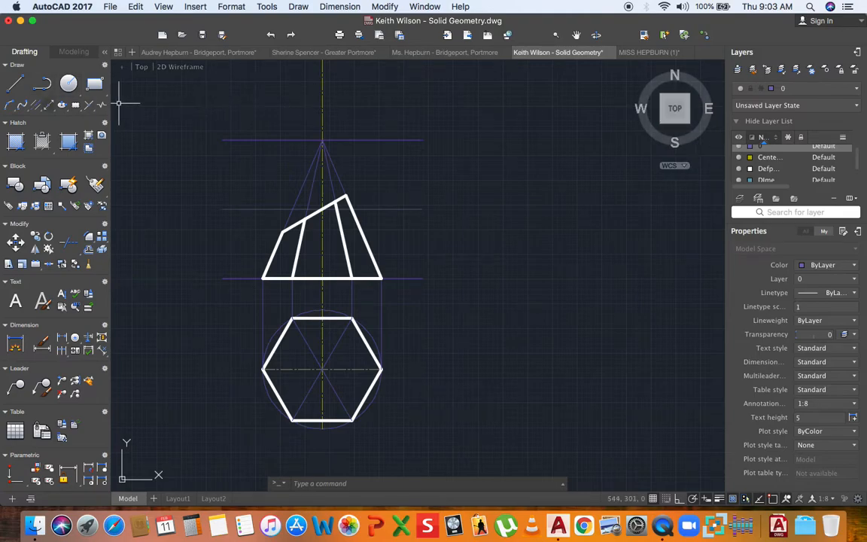
pyautogui.write('l')
pyautogui.press('Return')
pyautogui.click(282, 232)
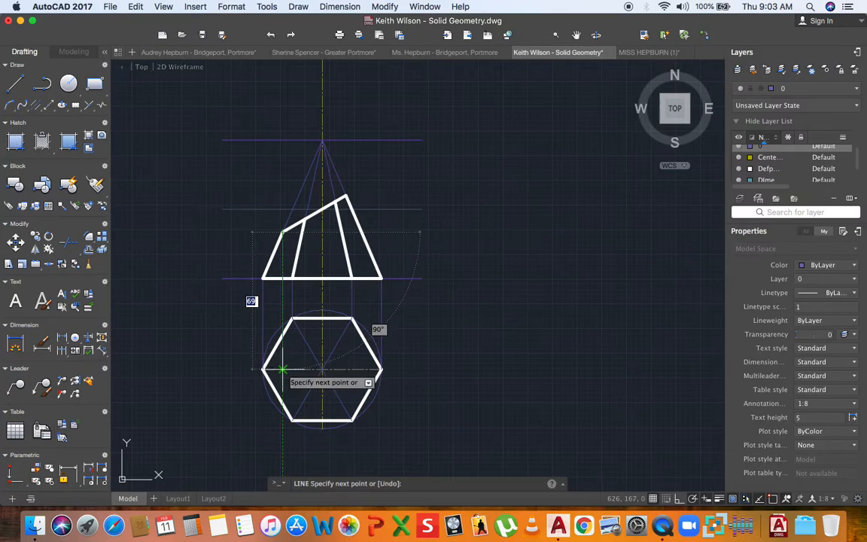
pyautogui.click(282, 368)
pyautogui.press('Return')
# - Drop two more projectors from the cut points down through the hexagonal top view
pyautogui.press('Return')
pyautogui.click(346, 197)
pyautogui.click(347, 369)
pyautogui.press('Return')
pyautogui.press('Return')
pyautogui.click(304, 220)
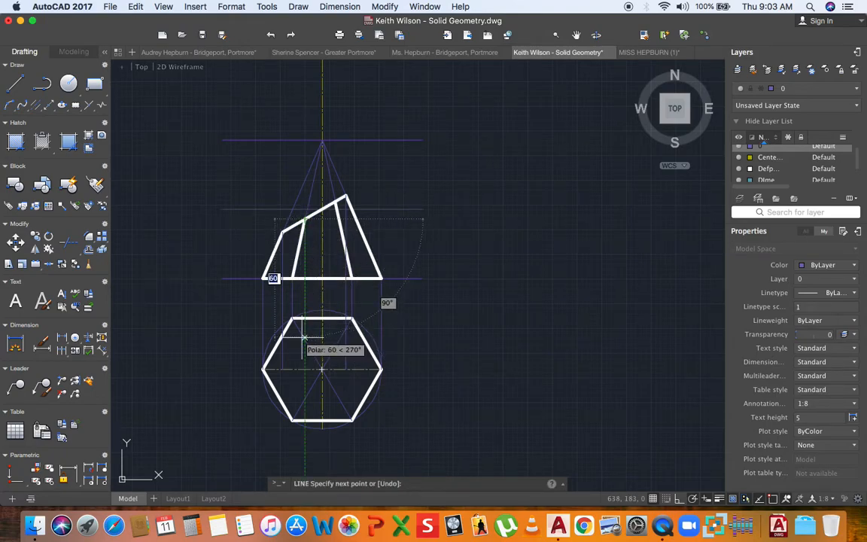
pyautogui.click(301, 399)
pyautogui.press('Return')
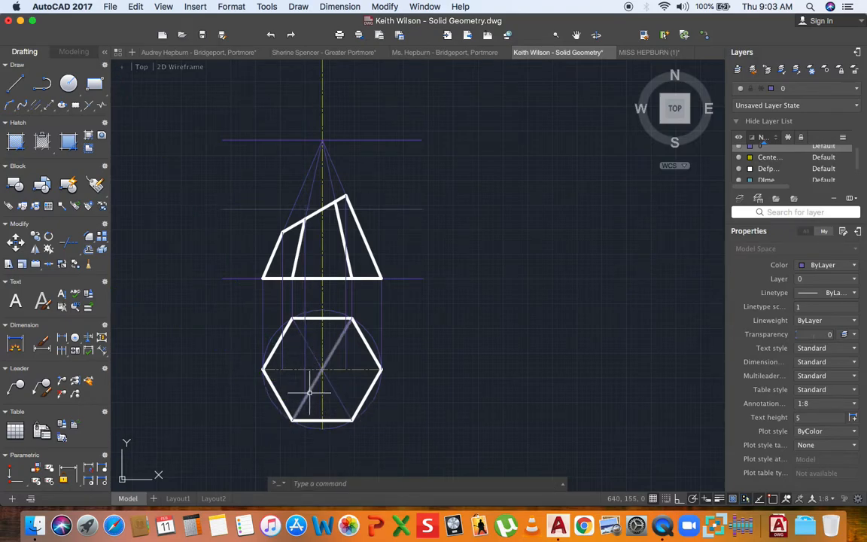
pyautogui.press('Return')
pyautogui.click(336, 201)
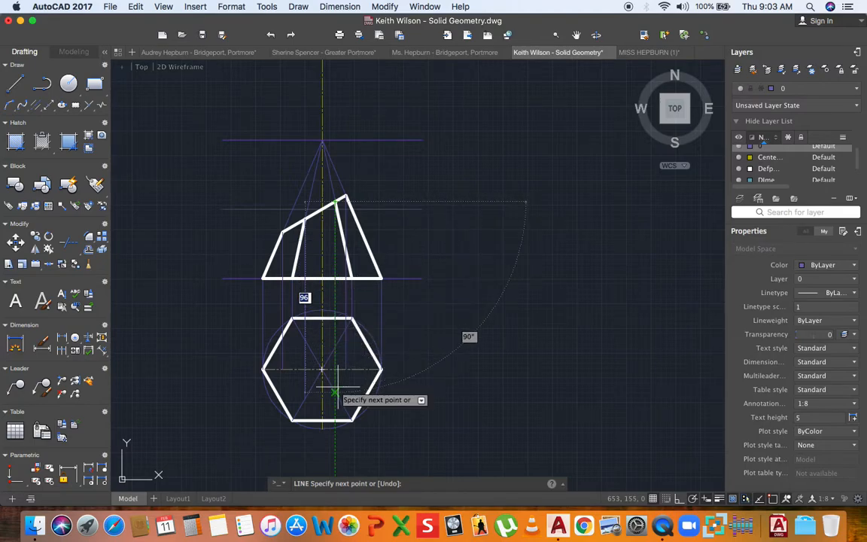
pyautogui.press('Escape')
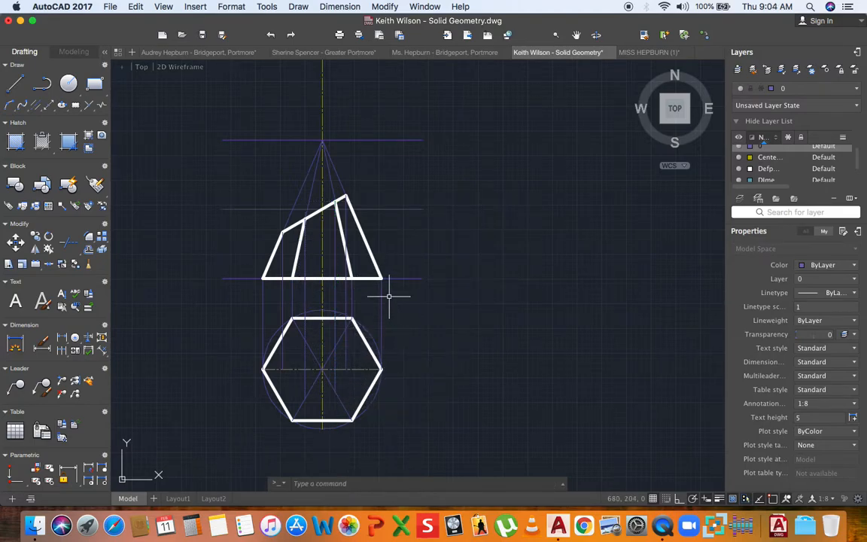
pyautogui.click(813, 88)
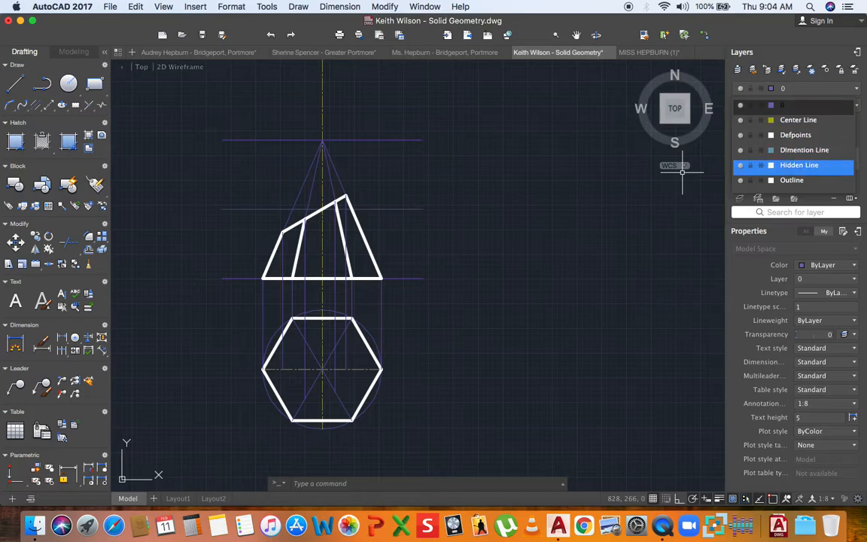
# - On the Outline layer, start the section at the centre-line corner and the next projector intersection
pyautogui.click(783, 180)
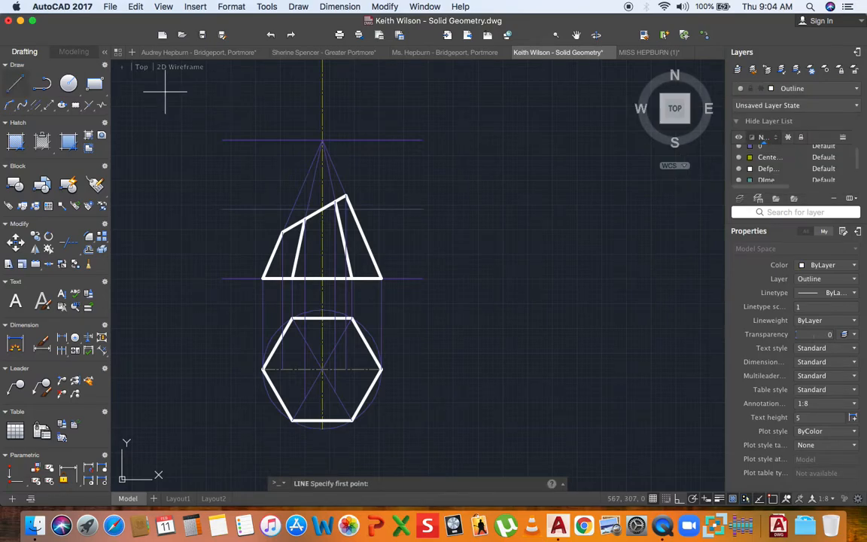
pyautogui.moveTo(226, 208); pyautogui.dragTo(237, 179, button='middle')
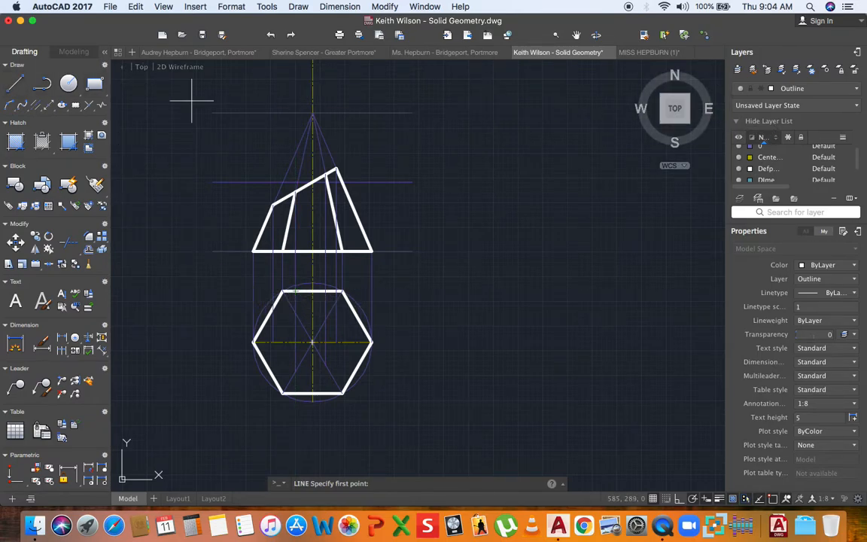
pyautogui.scroll(2, 312, 344)
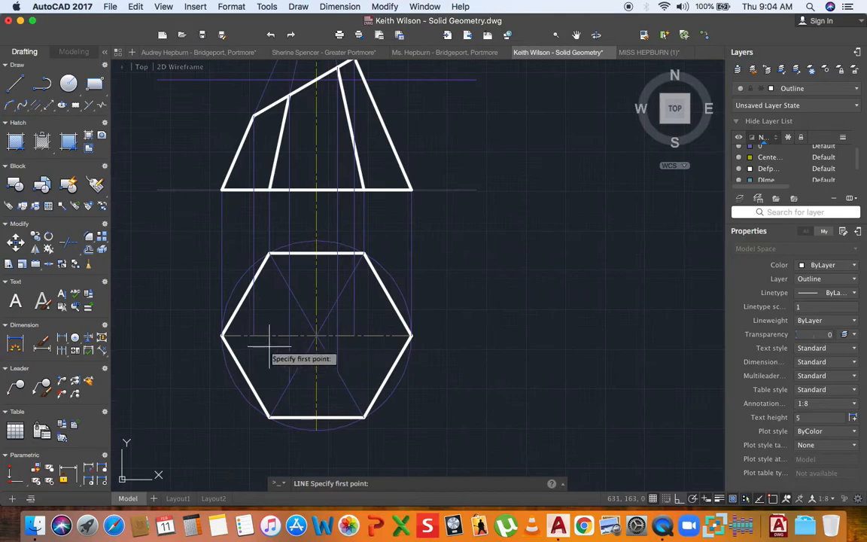
pyautogui.click(253, 335)
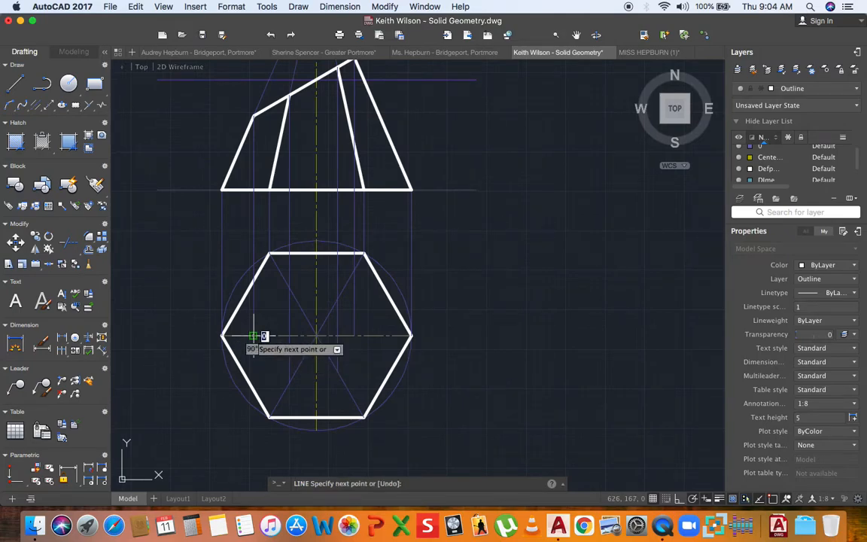
pyautogui.scroll(4, 286, 297)
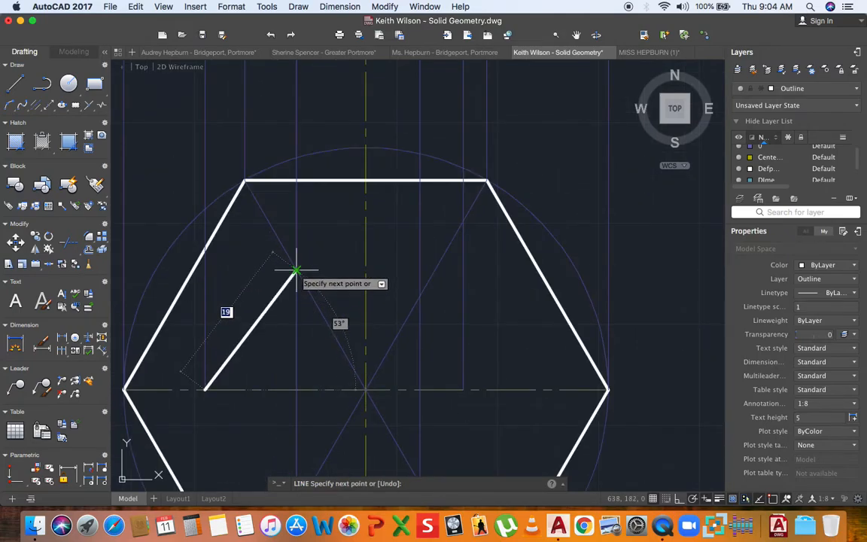
pyautogui.scroll(-4, 296, 269)
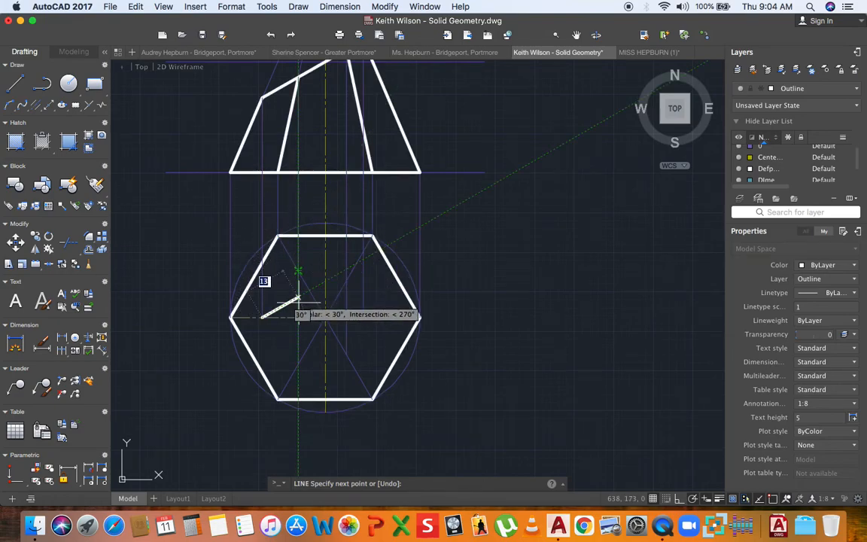
pyautogui.scroll(4, 298, 271)
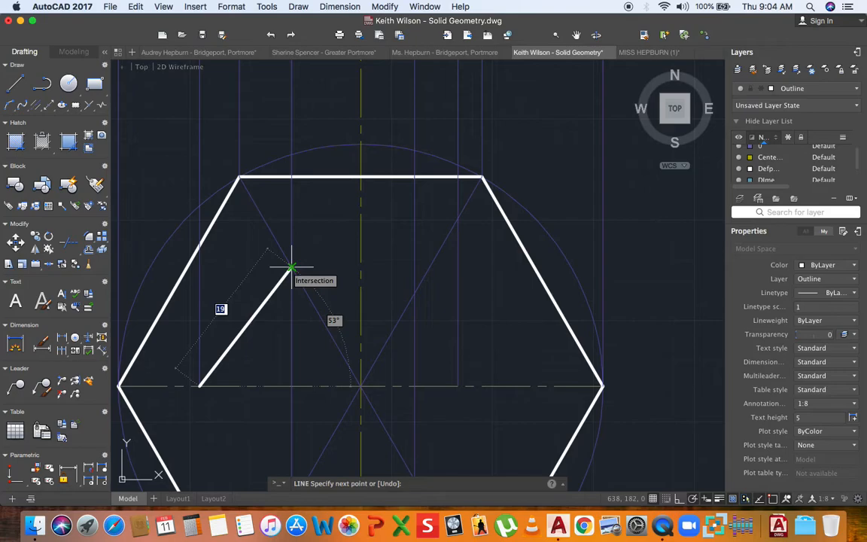
pyautogui.scroll(-4, 291, 268)
pyautogui.click(291, 267)
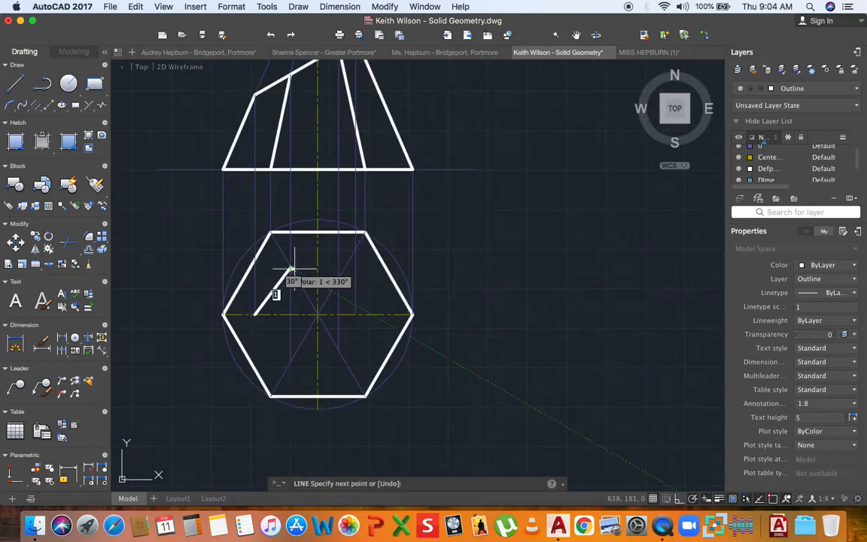
pyautogui.scroll(2, 292, 267)
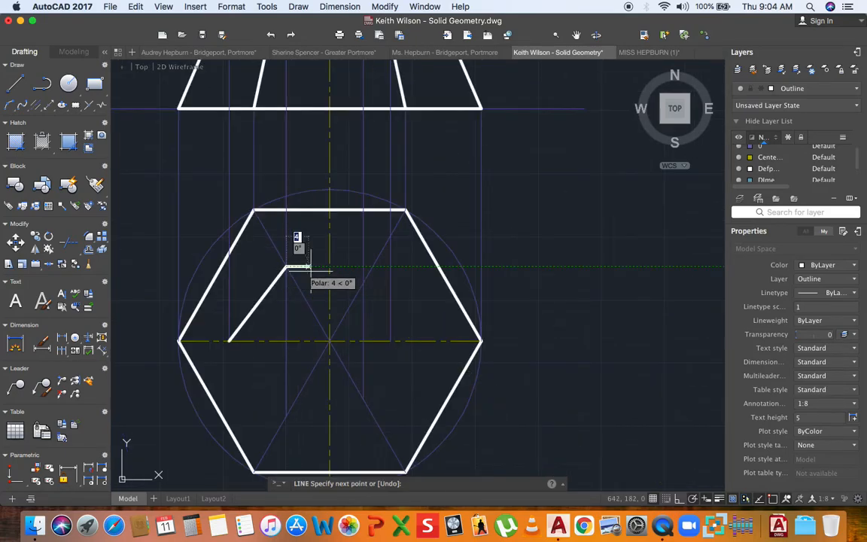
# - Trace the remaining section corners around the hexagon and close back at the start
pyautogui.click(363, 283)
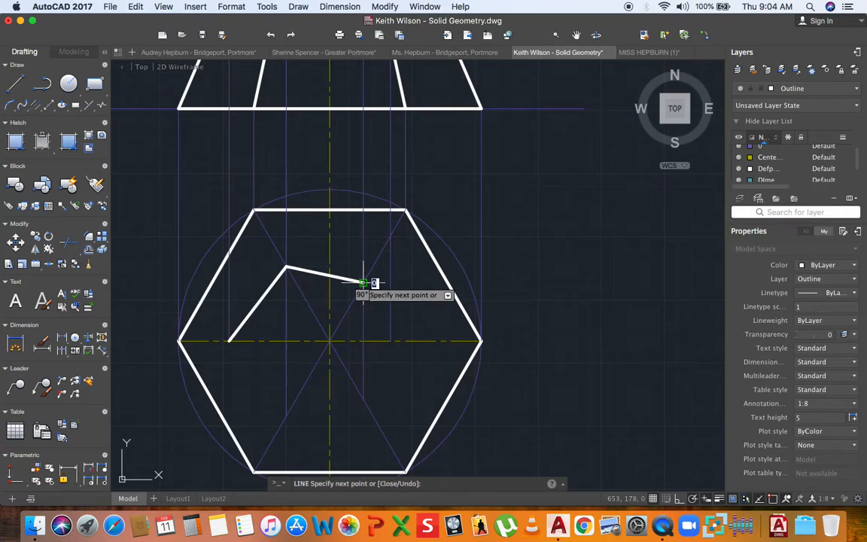
pyautogui.click(390, 341)
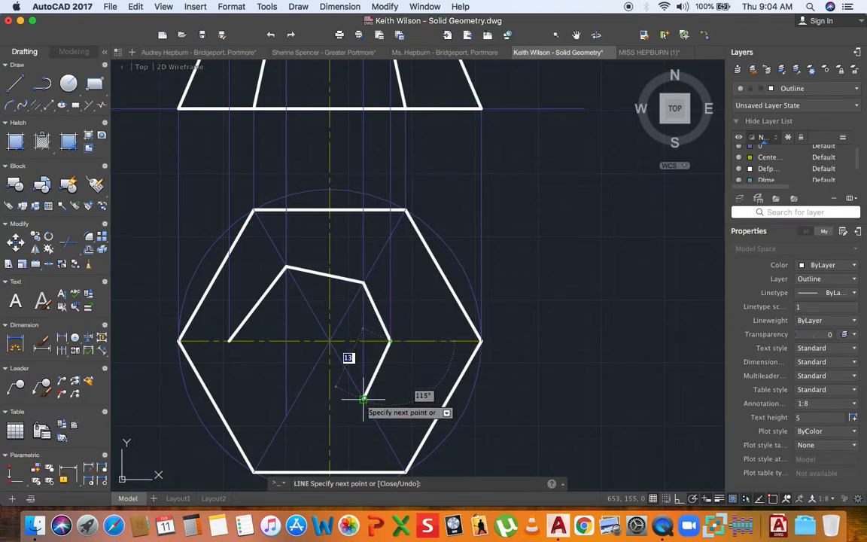
pyautogui.click(363, 398)
pyautogui.click(286, 415)
pyautogui.click(228, 341)
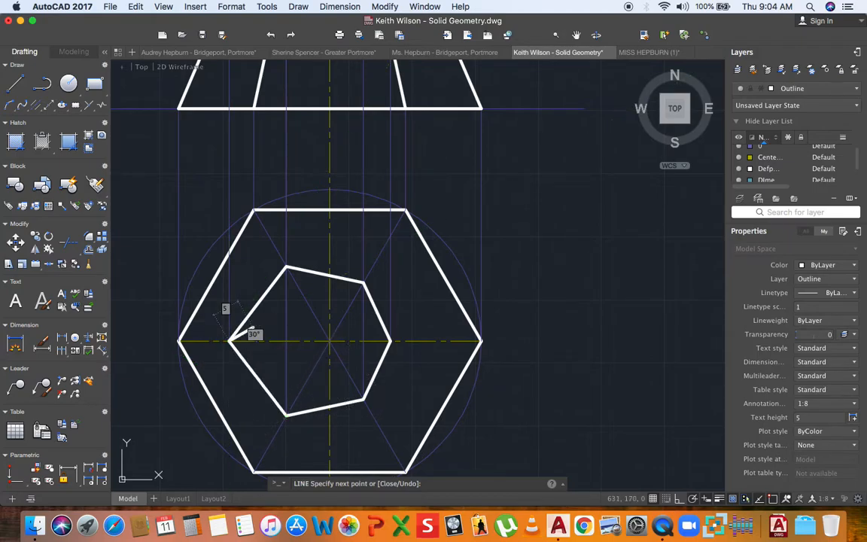
pyautogui.press('Escape')
pyautogui.scroll(-2, 349, 320)
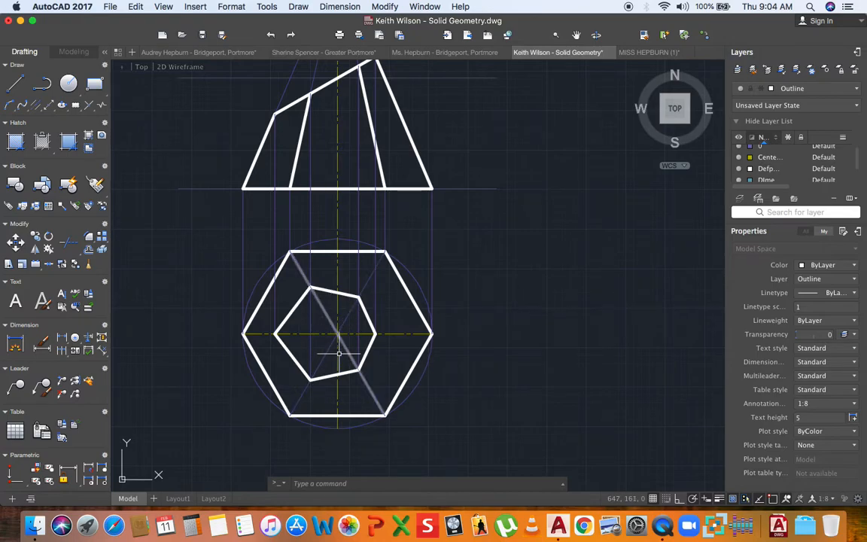
pyautogui.scroll(-2, 340, 347)
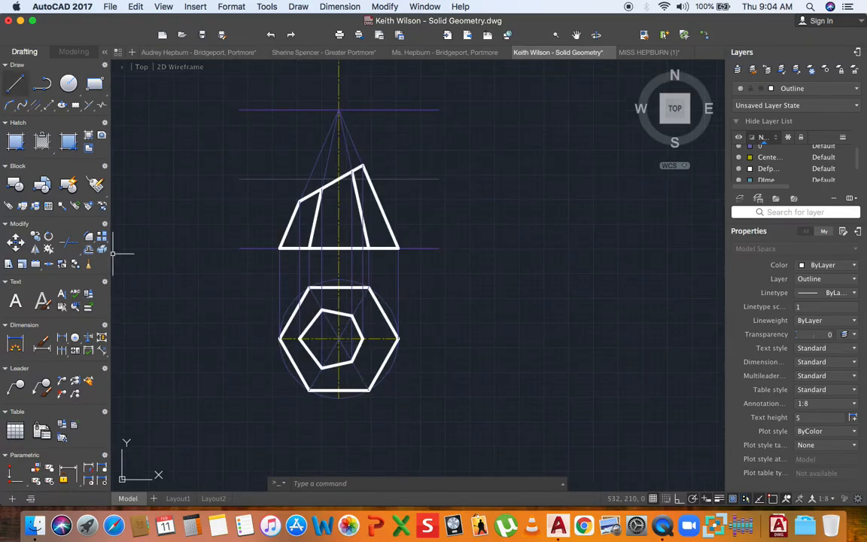
# - Join the upper-right, upper-left and left section corners to their outer hexagon corners
pyautogui.click(15, 83)
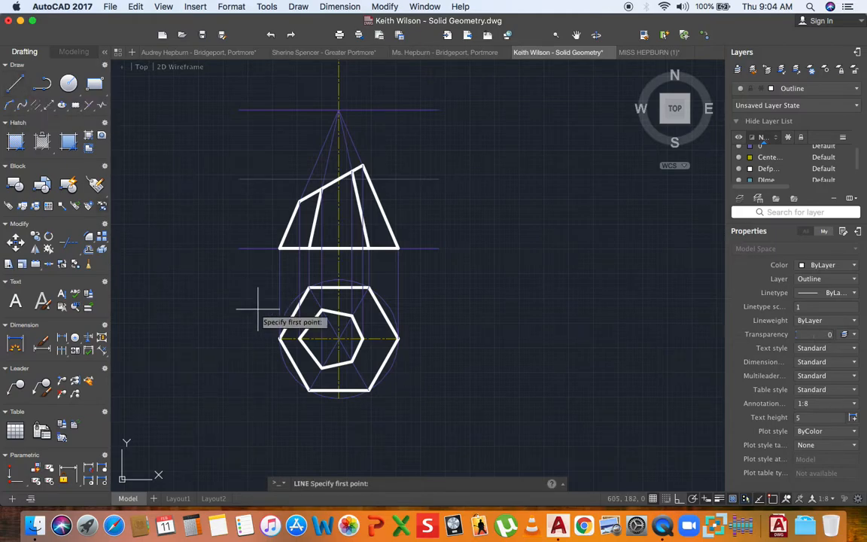
pyautogui.scroll(4, 360, 318)
pyautogui.click(325, 316)
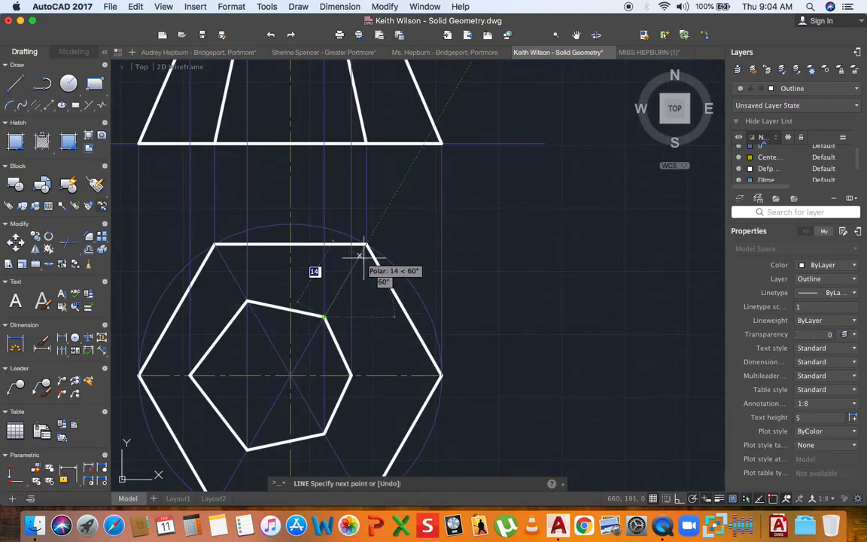
pyautogui.press('Return')
pyautogui.press('Return')
pyautogui.click(247, 301)
pyautogui.click(215, 244)
pyautogui.press('Return')
# - Join the lower-left, lower-right and right section corners to their outer hexagon corners
pyautogui.press('Return')
pyautogui.click(189, 374)
pyautogui.click(139, 374)
pyautogui.press('Return')
pyautogui.moveTo(155, 362); pyautogui.dragTo(251, 319, button='middle')
pyautogui.press('Return')
pyautogui.click(265, 329)
pyautogui.click(234, 386)
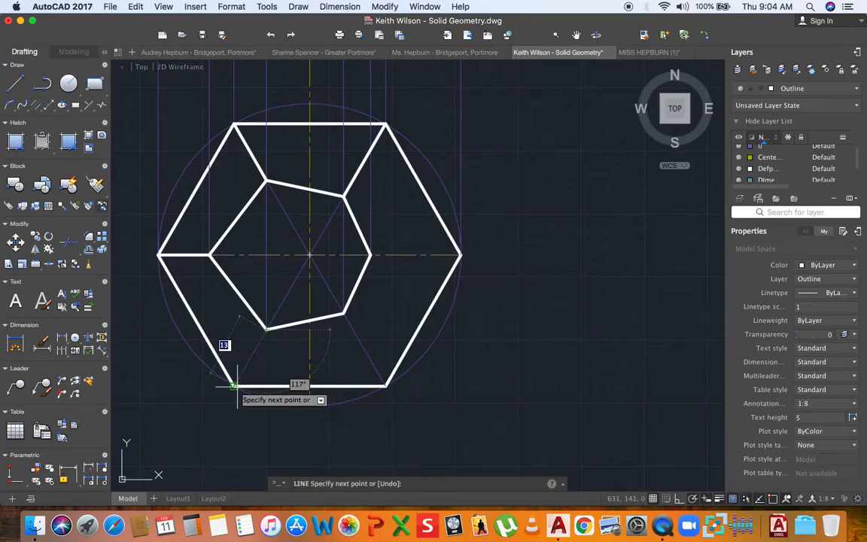
pyautogui.press('Return')
pyautogui.press('Return')
pyautogui.click(384, 386)
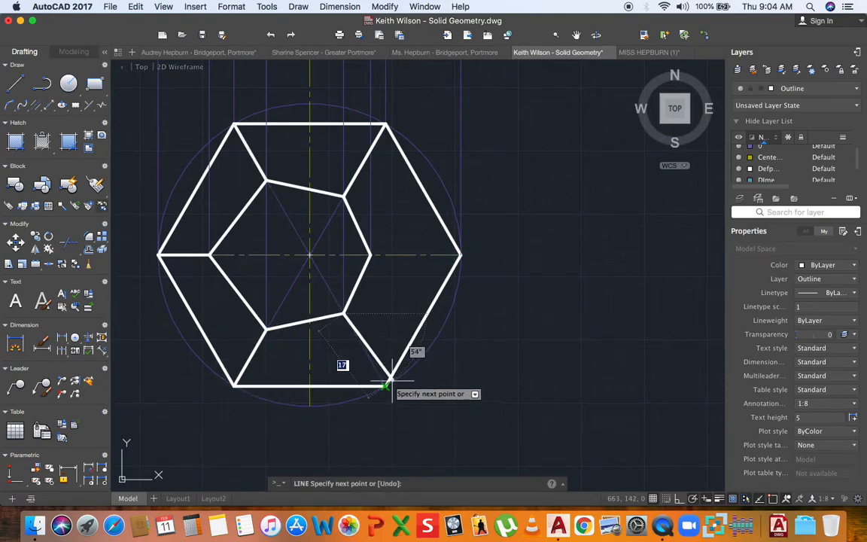
pyautogui.press('Return')
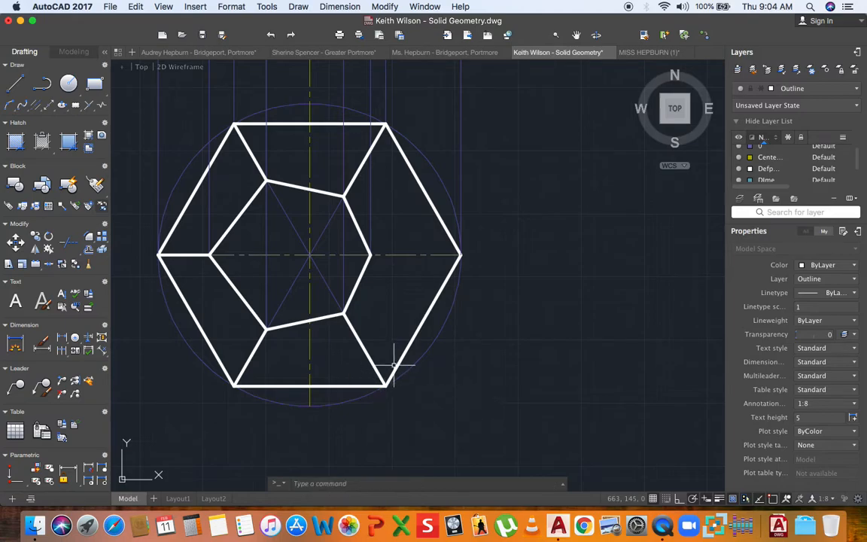
pyautogui.press('Return')
pyautogui.click(370, 255)
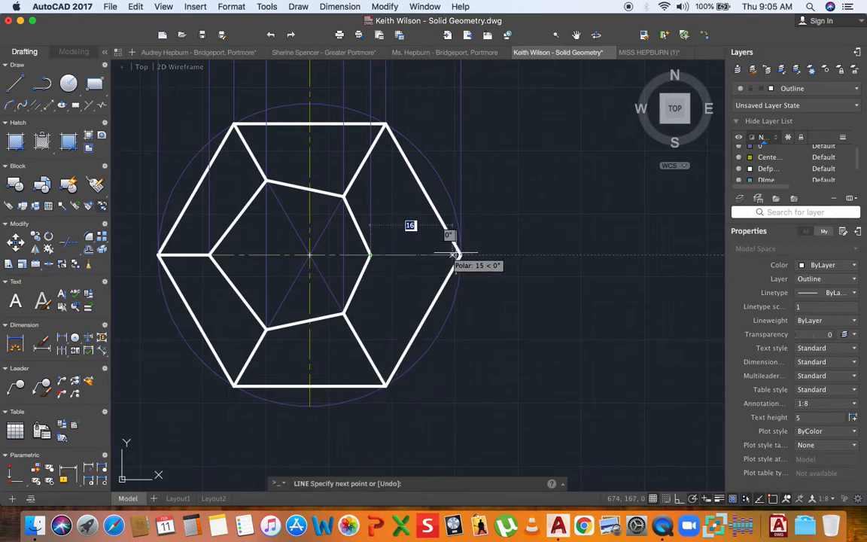
pyautogui.click(460, 255)
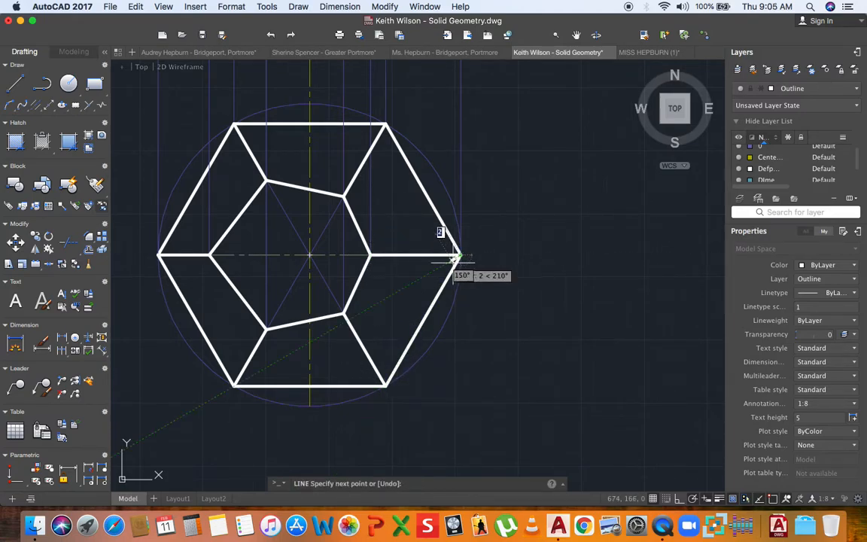
pyautogui.press('Return')
pyautogui.scroll(-5, 414, 275)
pyautogui.moveTo(412, 280); pyautogui.dragTo(394, 325, button='middle')
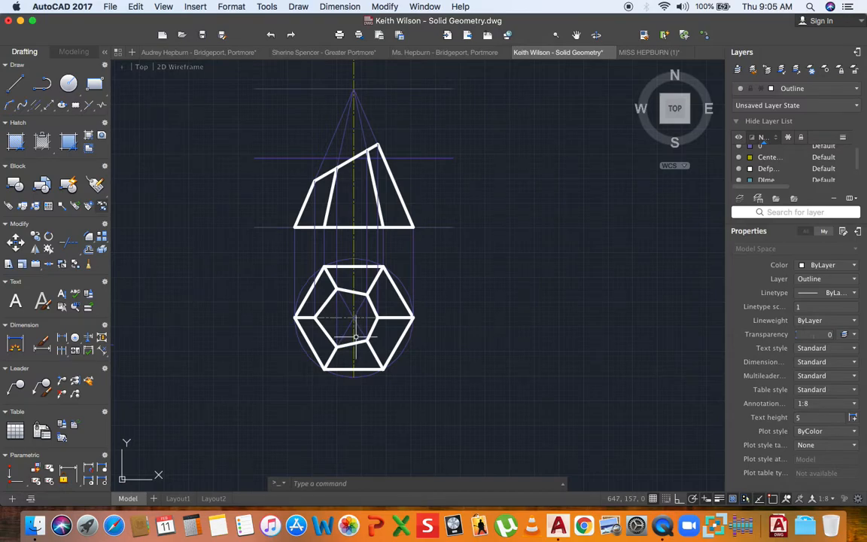
# - Zoom out and pan so the front and top views fit on screen together
pyautogui.scroll(3, 355, 283)
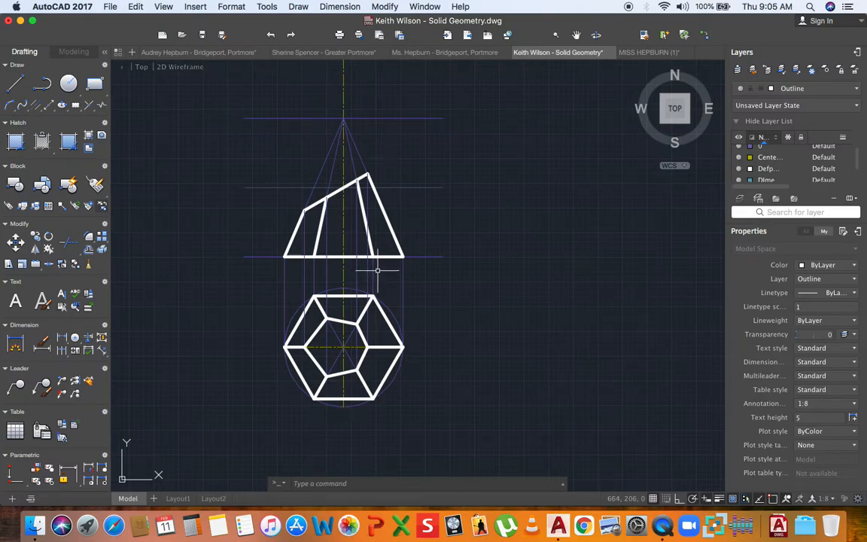
pyautogui.moveTo(411, 277); pyautogui.dragTo(326, 275, button='middle')
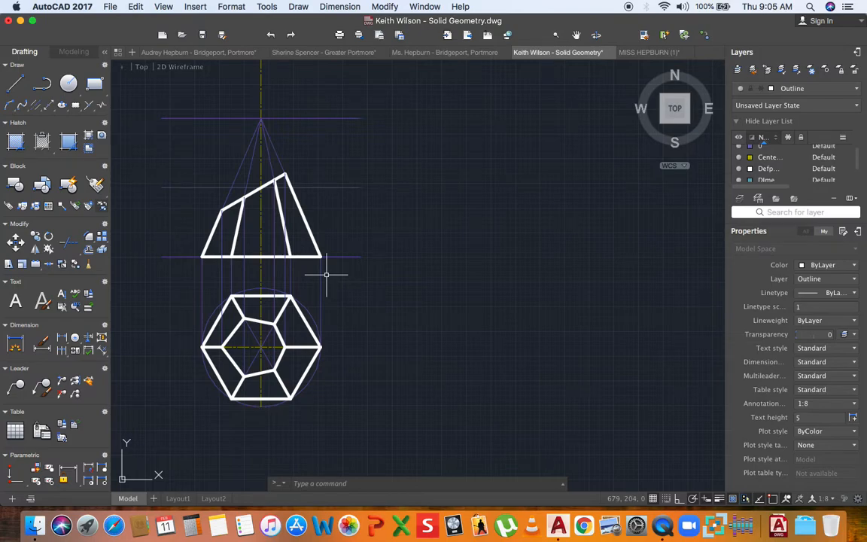
pyautogui.moveTo(327, 274); pyautogui.dragTo(327, 317, button='middle')
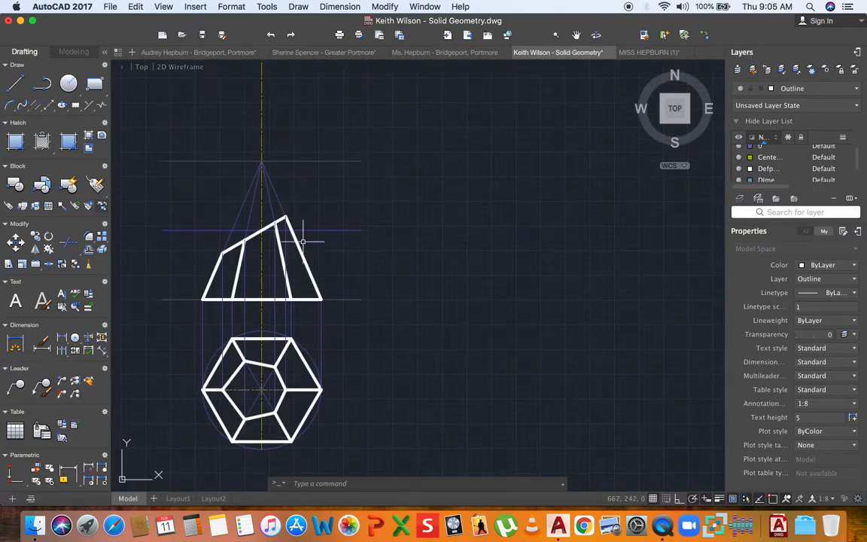
# - Select the front view's left slant edge running from the apex to the base corner
pyautogui.click(243, 201)
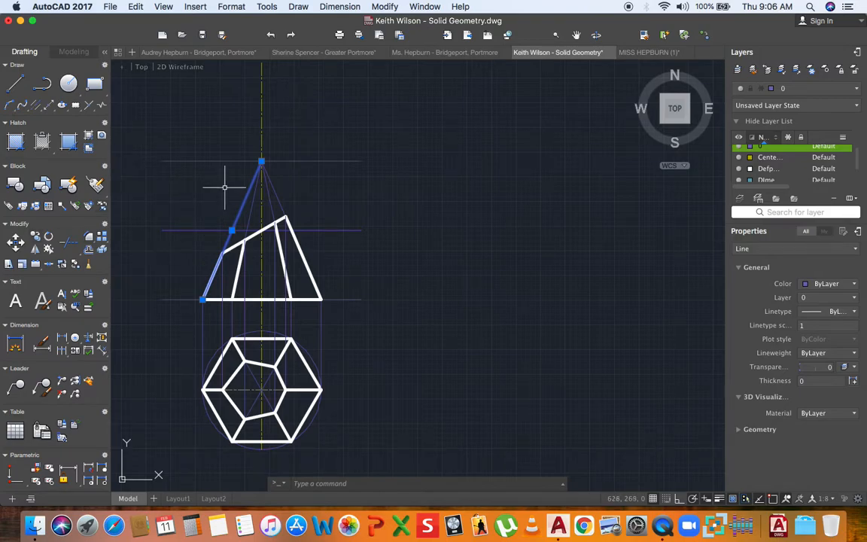
pyautogui.press('Escape')
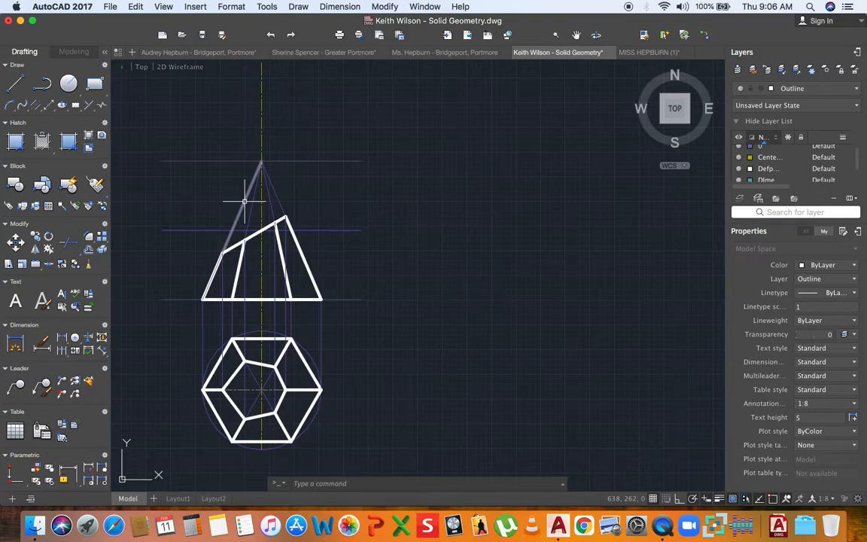
pyautogui.click(244, 201)
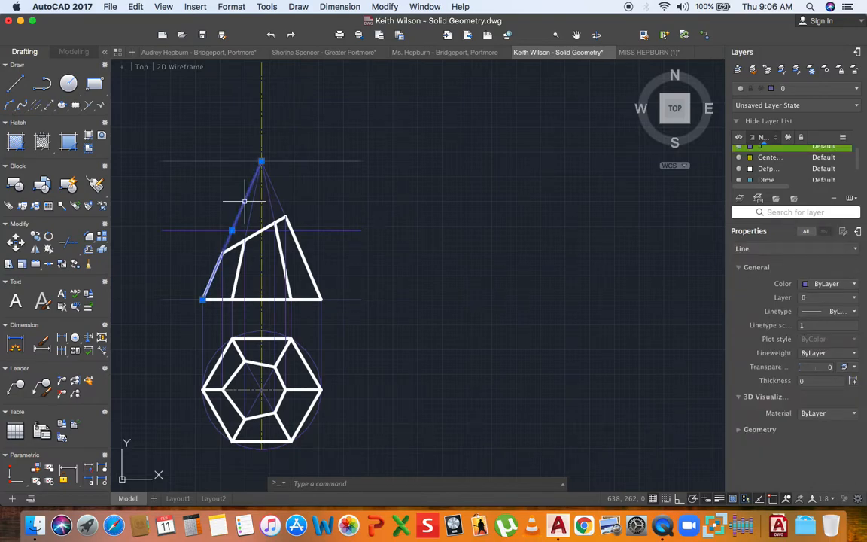
pyautogui.moveTo(261, 162)
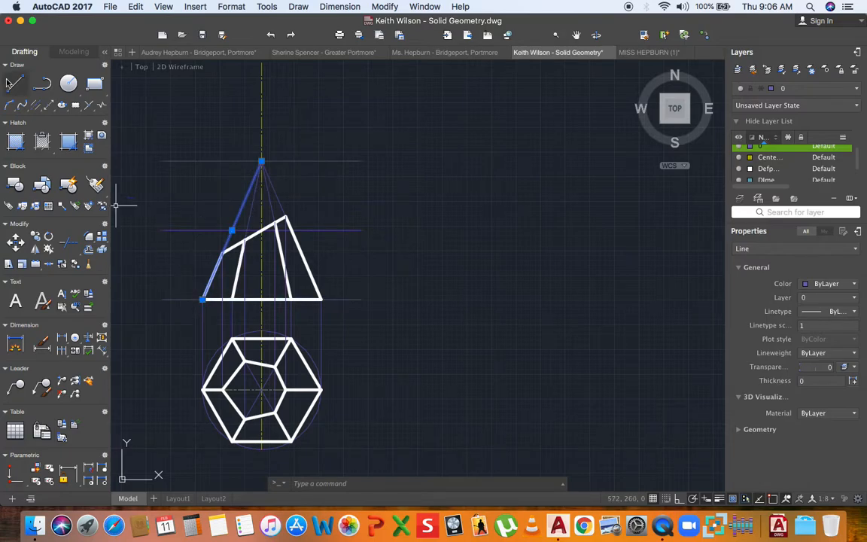
# - Copy the slant edge from its apex to a spot right of the views
pyautogui.click(36, 247)
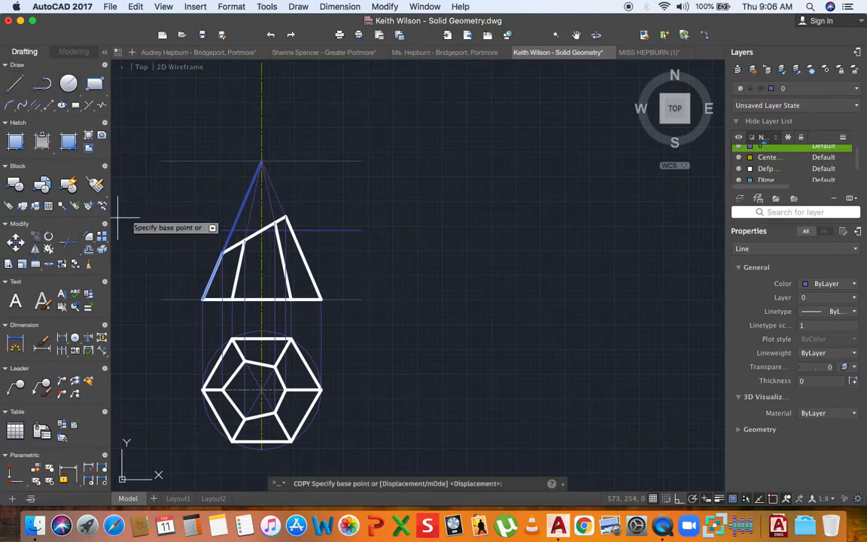
pyautogui.click(261, 162)
pyautogui.scroll(-4, 305, 194)
pyautogui.moveTo(304, 195); pyautogui.dragTo(247, 224, button='middle')
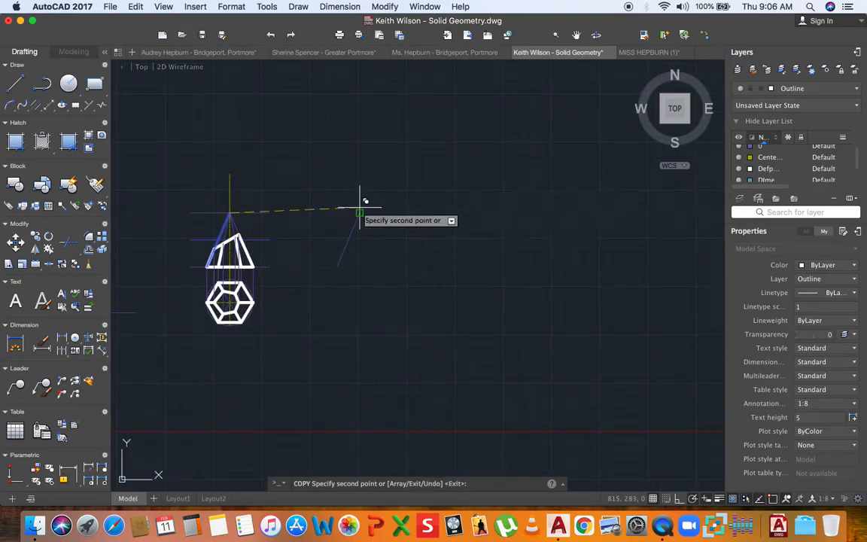
pyautogui.click(360, 212)
pyautogui.press('Escape')
pyautogui.scroll(2, 354, 222)
# - Rotate the copied edge about its upper end until it lies almost level
pyautogui.click(354, 222)
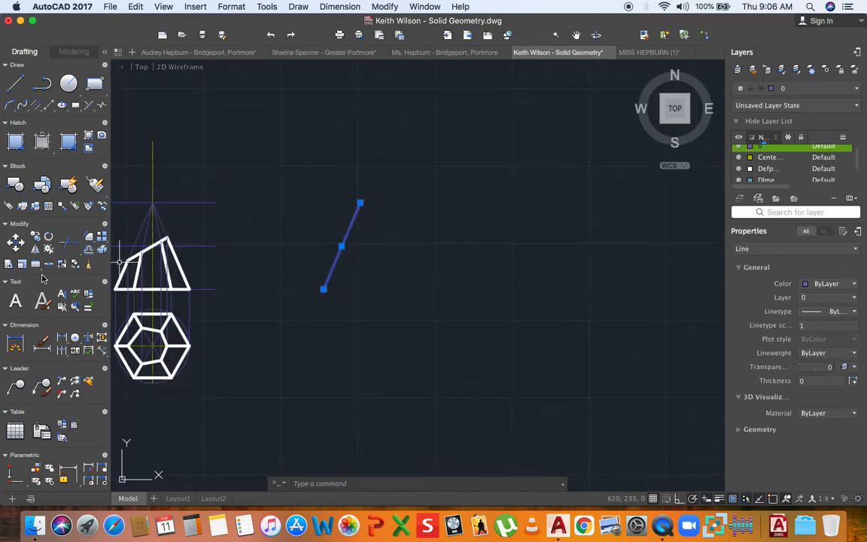
pyautogui.click(48, 237)
pyautogui.click(359, 203)
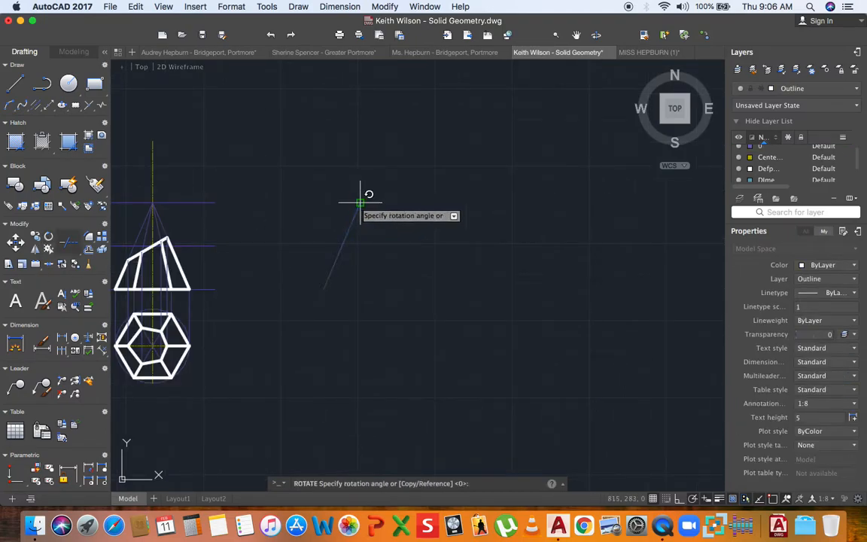
pyautogui.click(389, 245)
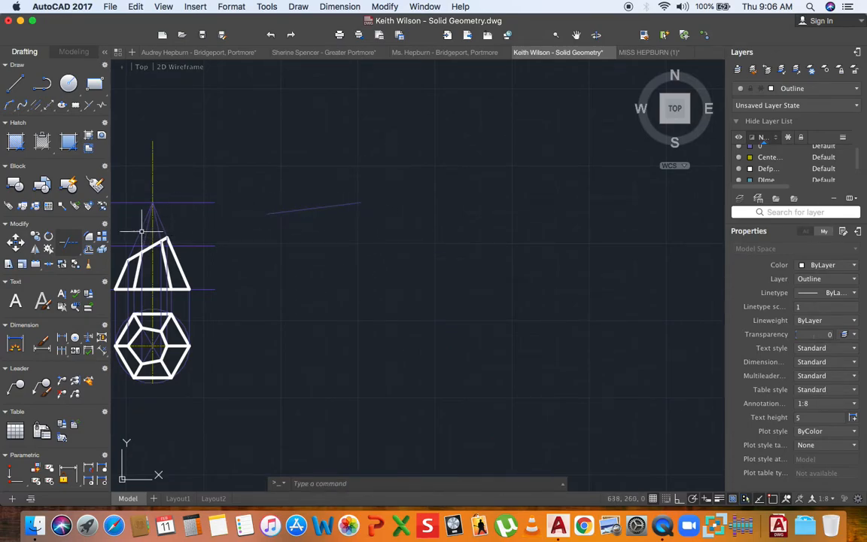
pyautogui.click(273, 215)
pyautogui.click(268, 214)
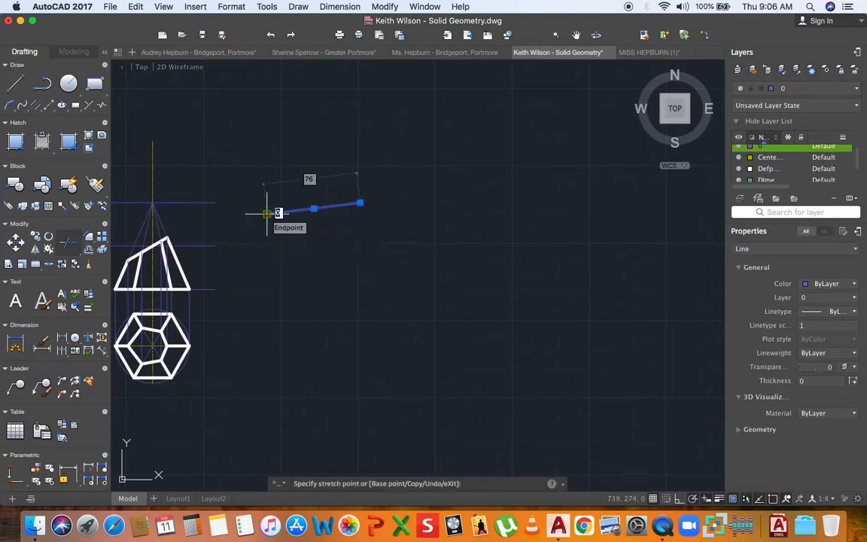
pyautogui.press('Escape')
pyautogui.press('Escape')
# - Frame both views on screen and switch the current layer from Outline to 0
pyautogui.moveTo(179, 234); pyautogui.dragTo(236, 237, button='middle')
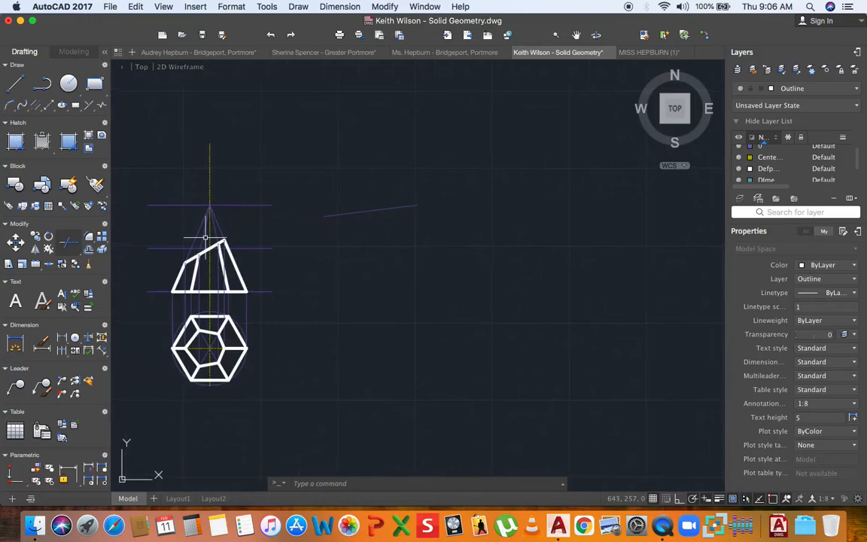
pyautogui.scroll(2, 383, 209)
pyautogui.moveTo(381, 209); pyautogui.dragTo(346, 217, button='middle')
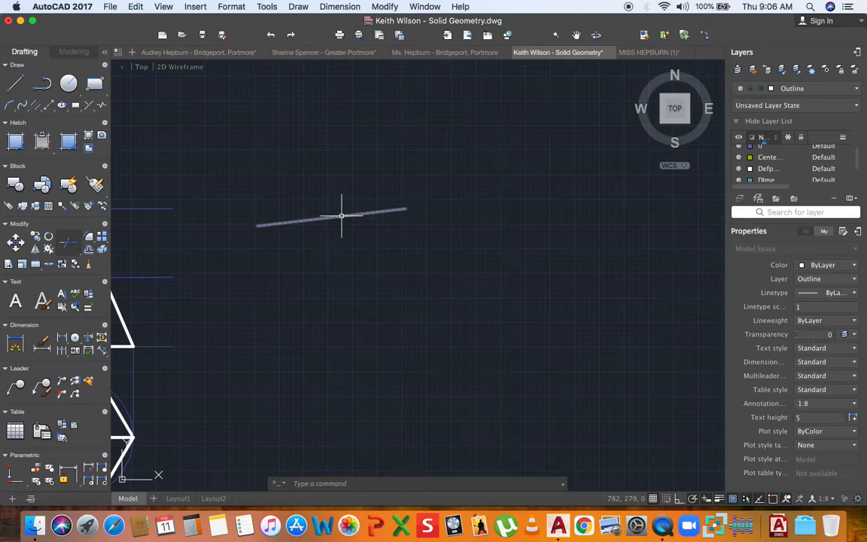
pyautogui.scroll(-3, 367, 229)
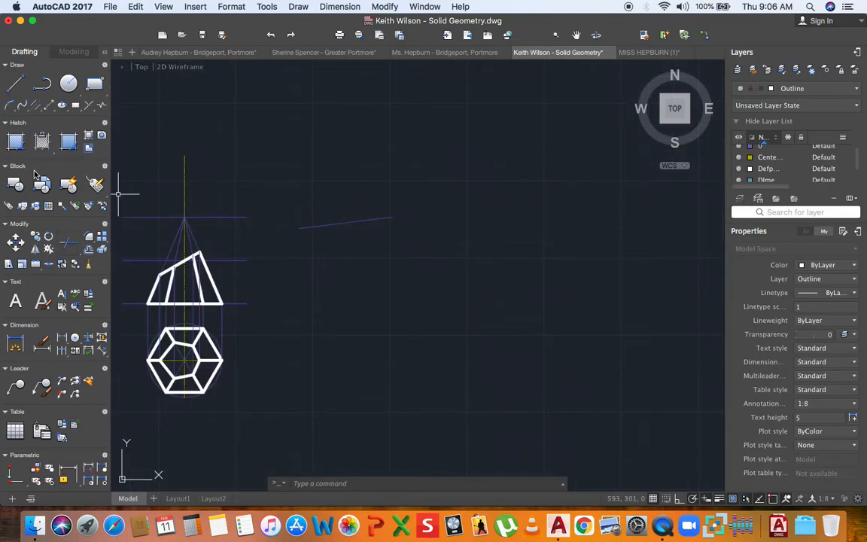
pyautogui.moveTo(118, 194); pyautogui.dragTo(150, 226, button='middle')
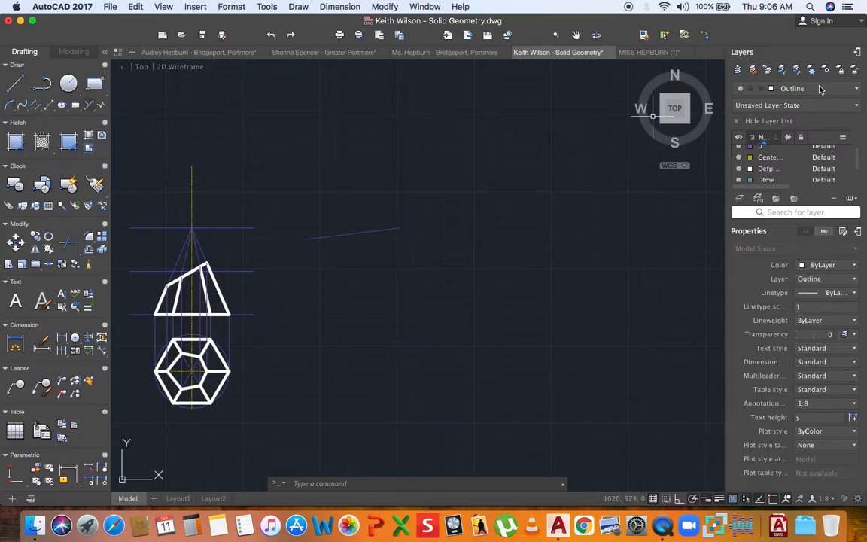
pyautogui.click(821, 89)
pyautogui.click(768, 101)
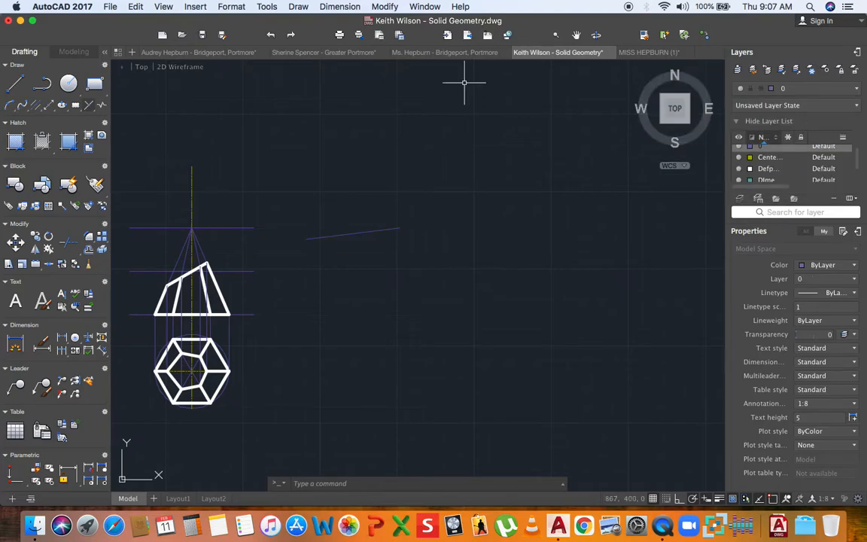
# - Draw a centre-start-end arc on the copied edge's right end, starting at its left end
pyautogui.click(7, 106)
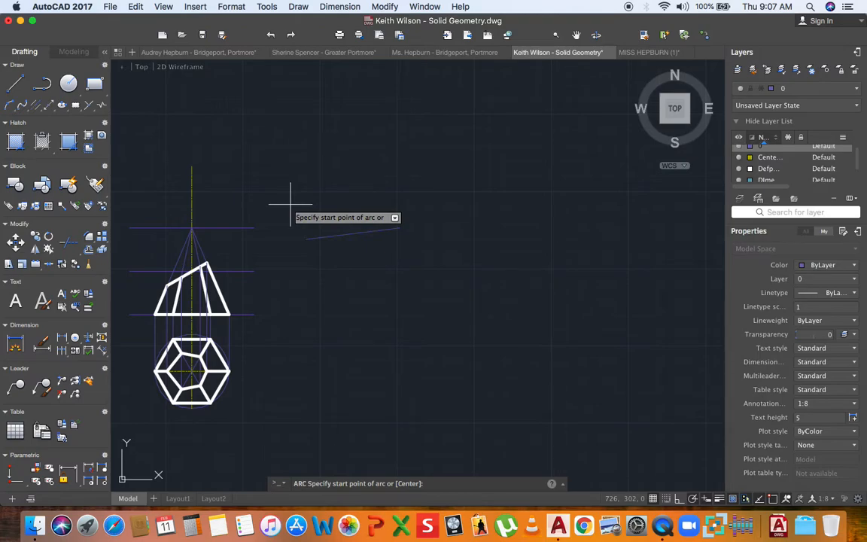
pyautogui.write('c')
pyautogui.press('Return')
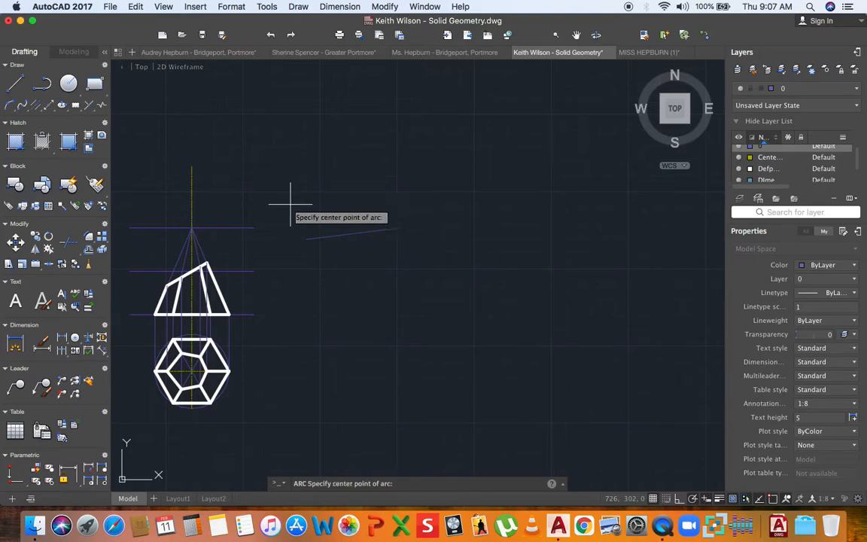
pyautogui.click(399, 228)
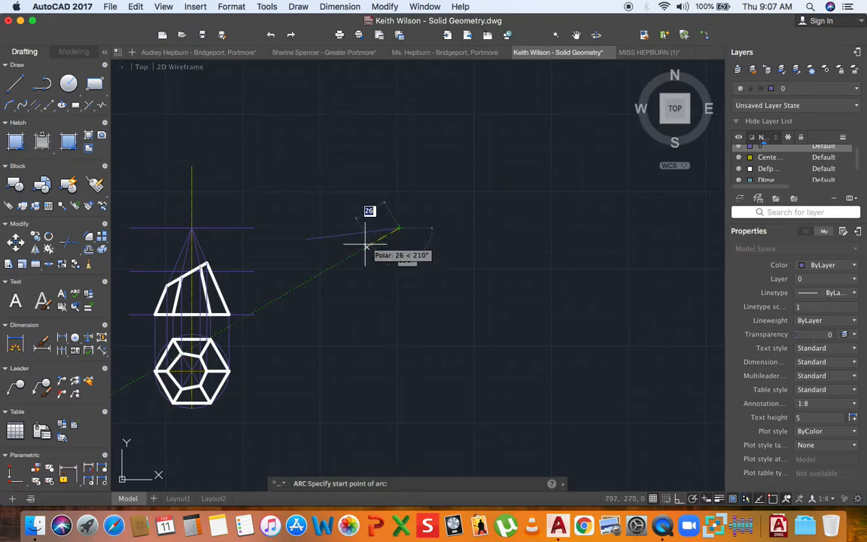
pyautogui.click(306, 240)
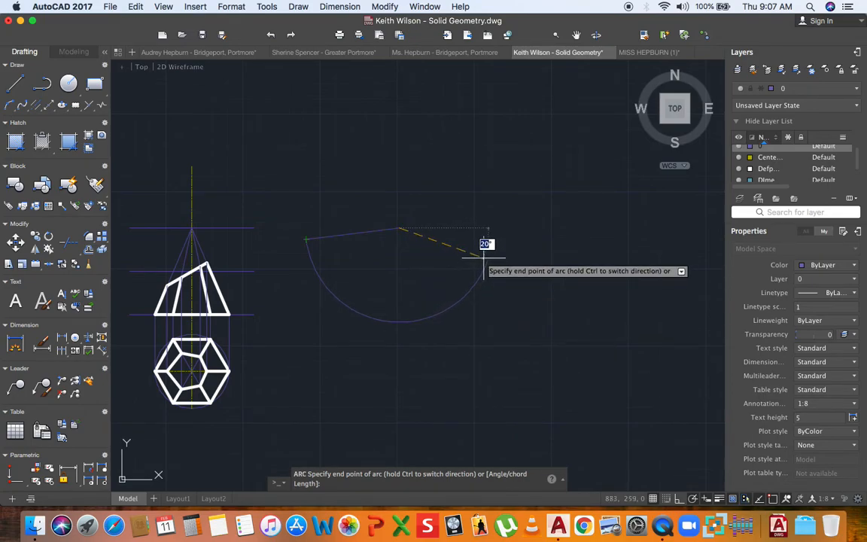
pyautogui.click(496, 210)
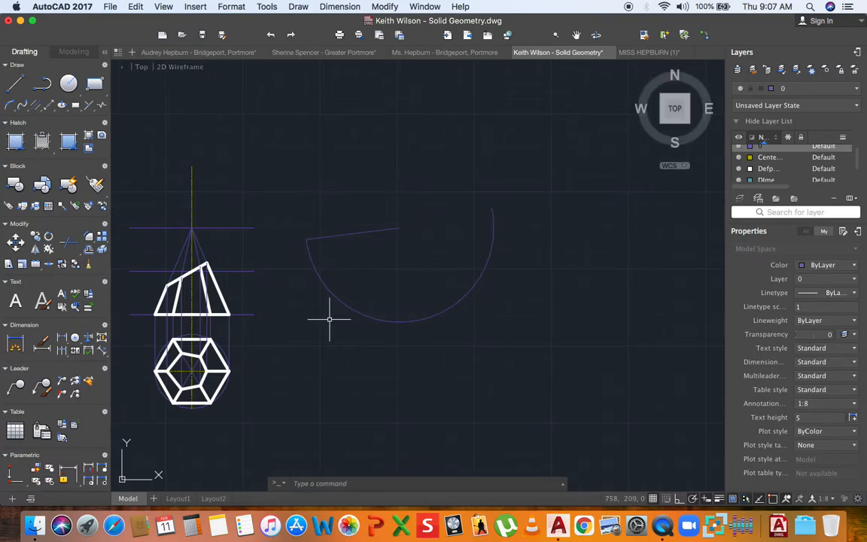
pyautogui.scroll(4, 175, 347)
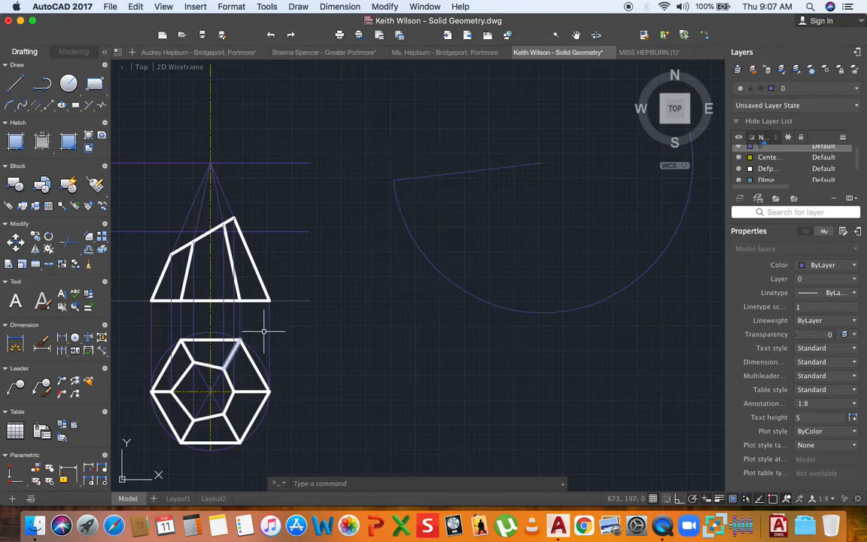
# - Draw a centre-first arc on the slanted line's left end, starting 30 units straight down
pyautogui.scroll(-2, 395, 194)
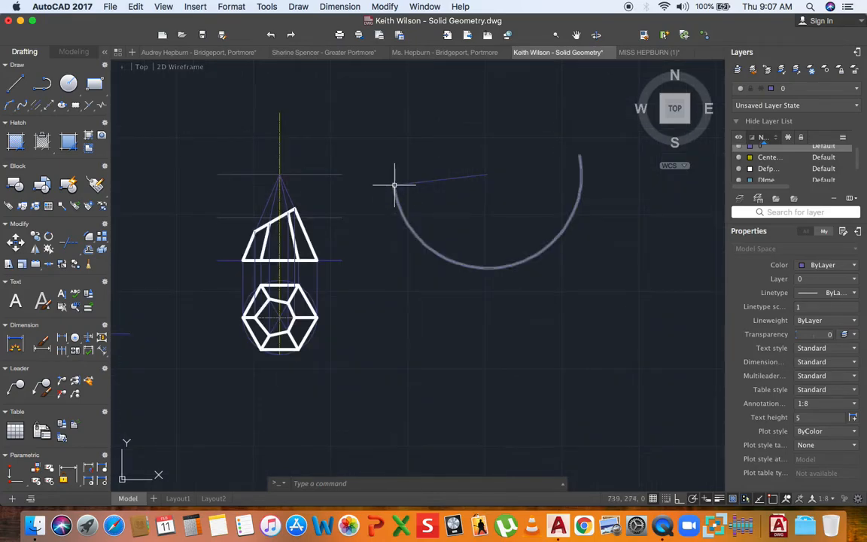
pyautogui.scroll(2, 399, 202)
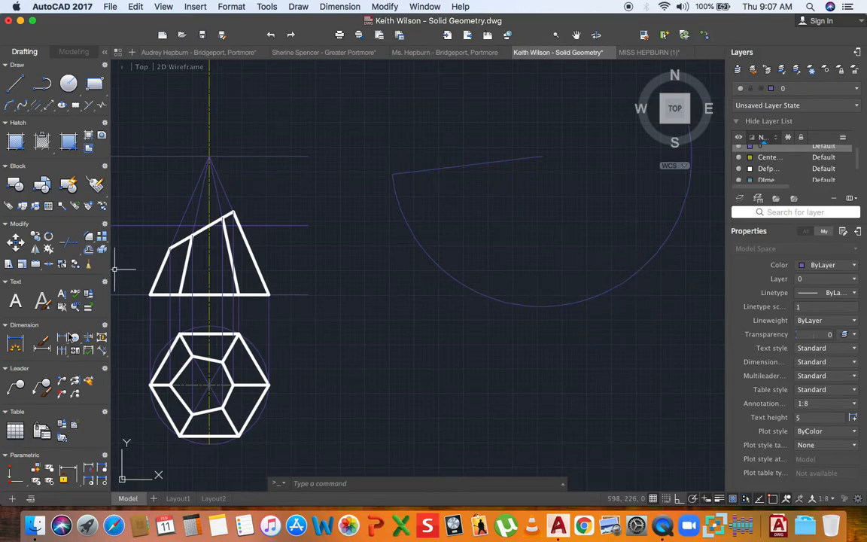
pyautogui.moveTo(238, 386); pyautogui.dragTo(213, 354, button='middle')
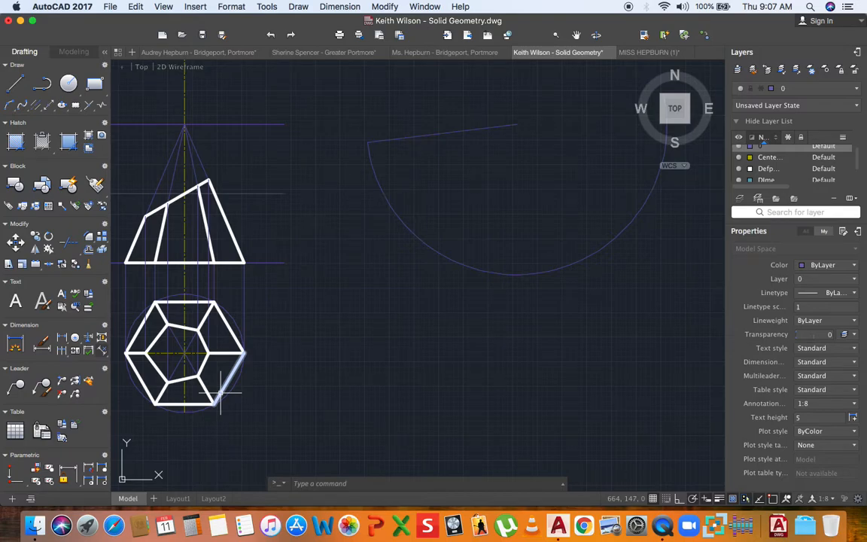
pyautogui.click(10, 107)
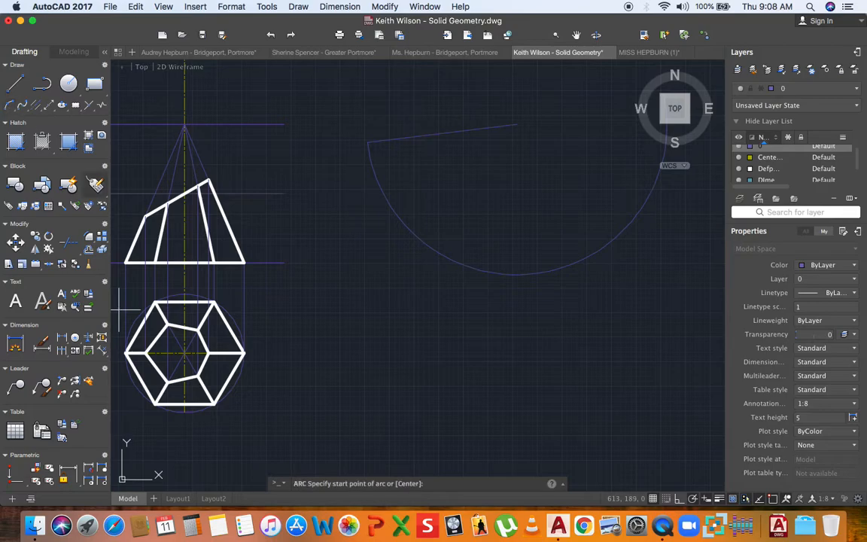
pyautogui.scroll(3, 180, 241)
pyautogui.write('c')
pyautogui.press('Return')
pyautogui.click(347, 174)
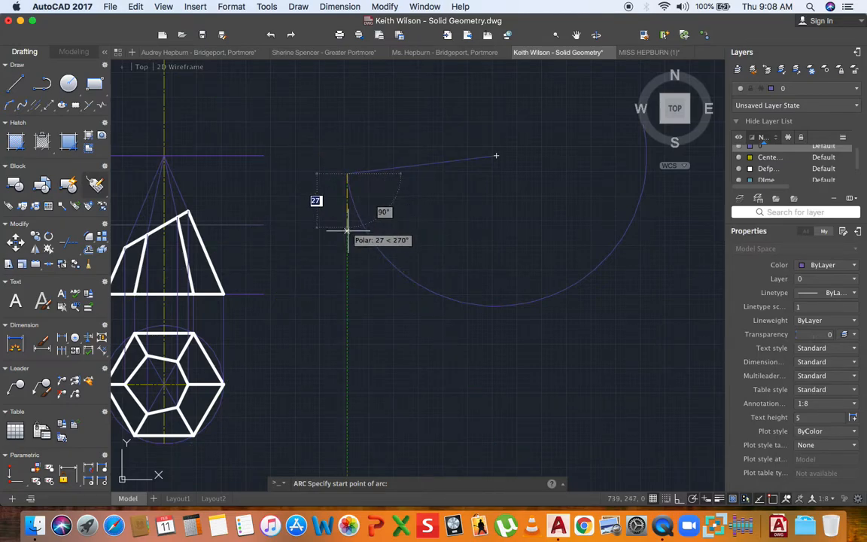
pyautogui.scroll(2, 347, 236)
pyautogui.scroll(-2, 347, 236)
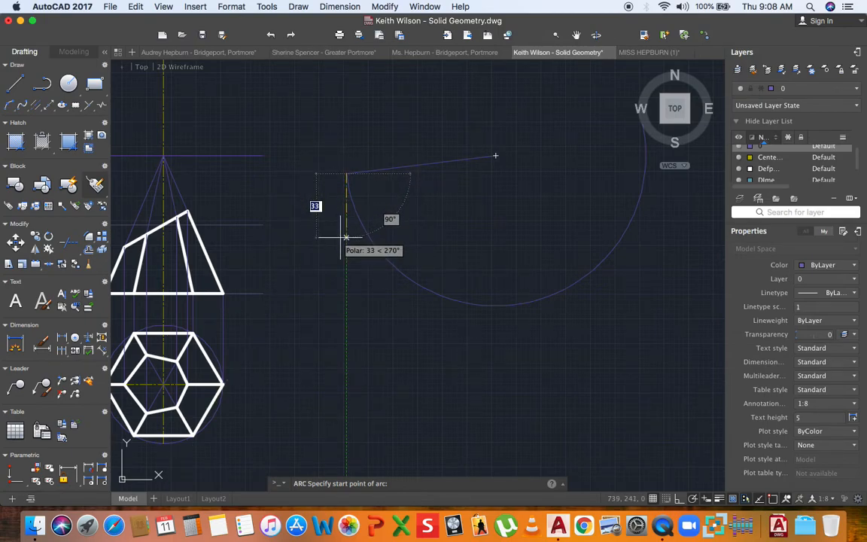
pyautogui.write('30')
pyautogui.press('Return')
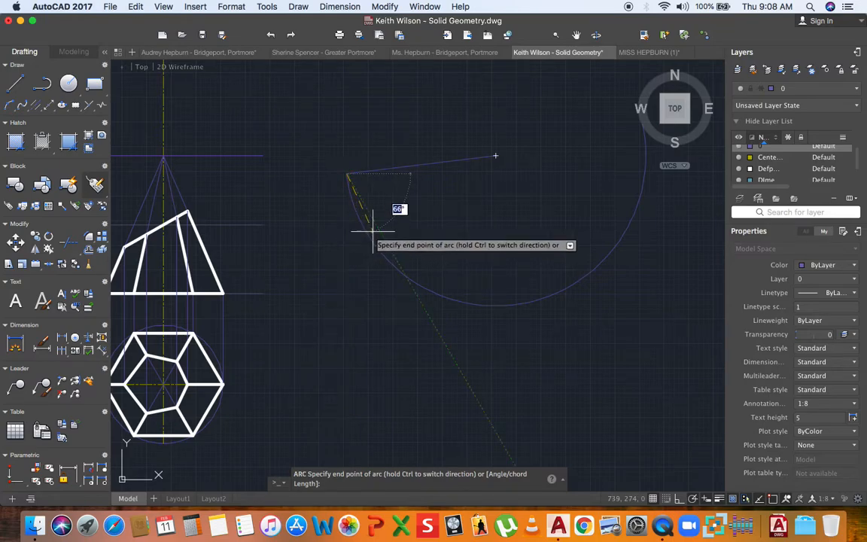
pyautogui.scroll(3, 373, 228)
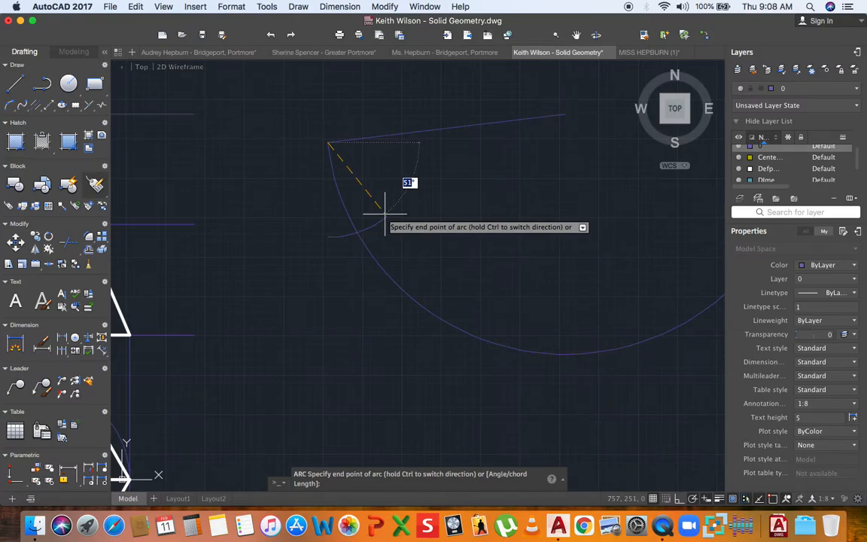
pyautogui.click(385, 214)
pyautogui.scroll(-3, 313, 228)
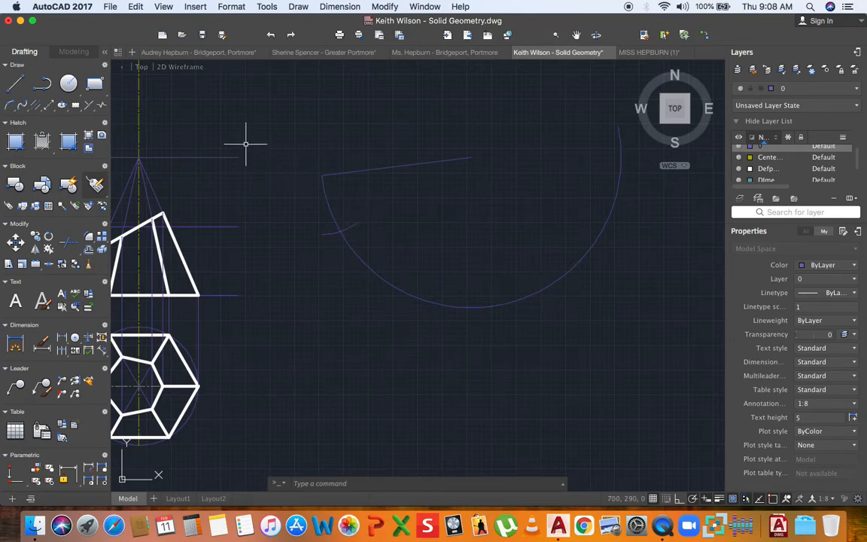
# - Replace the small arc with a radius-30 circle centred on the line's left end
pyautogui.press('Delete')
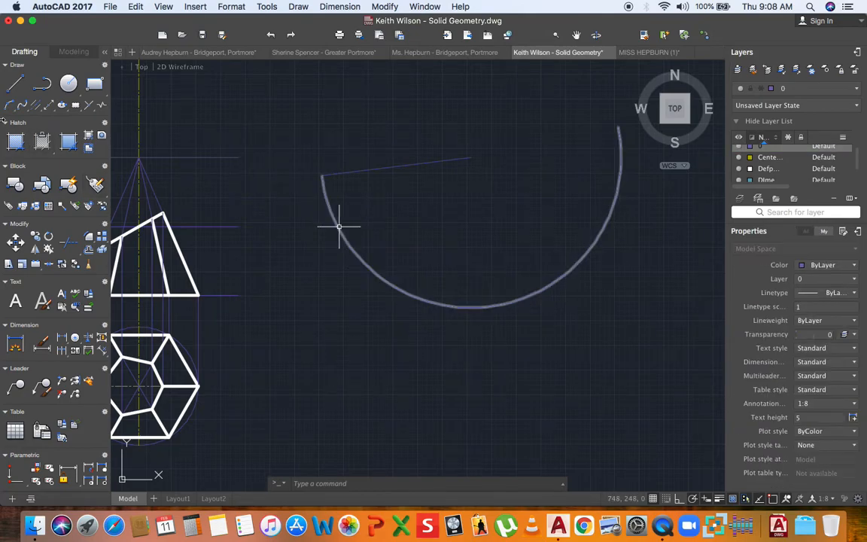
pyautogui.click(68, 83)
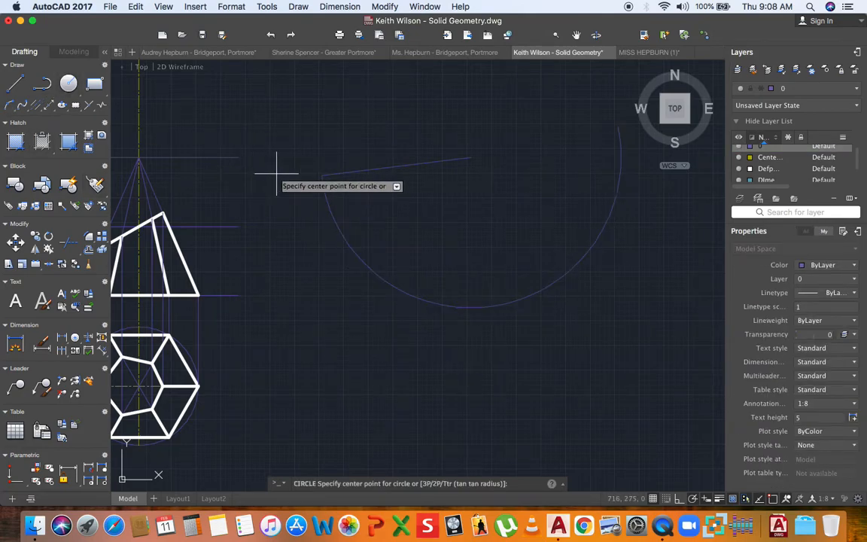
pyautogui.click(321, 176)
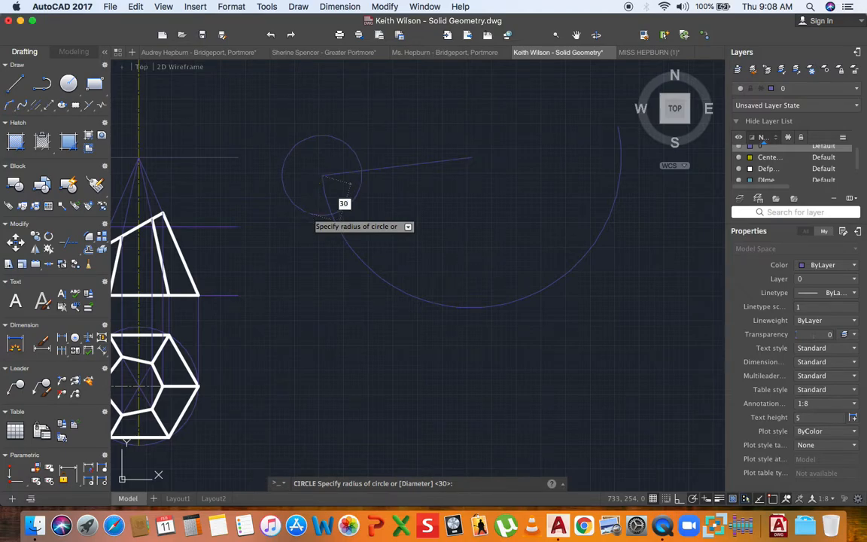
pyautogui.press('Return')
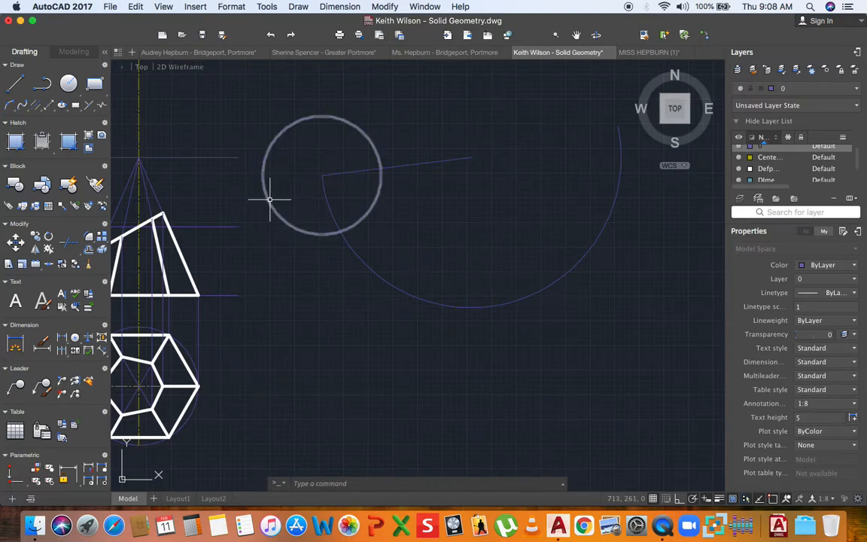
# - Draw two construction lines across the circle
pyautogui.write('l')
pyautogui.press('Return')
pyautogui.click(316, 211)
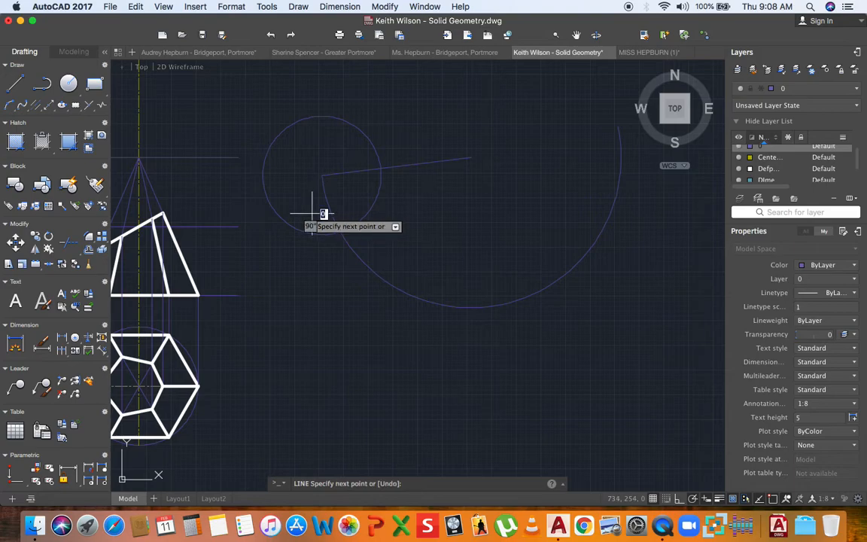
pyautogui.click(305, 256)
pyautogui.press('Return')
pyautogui.press('Return')
pyautogui.click(354, 194)
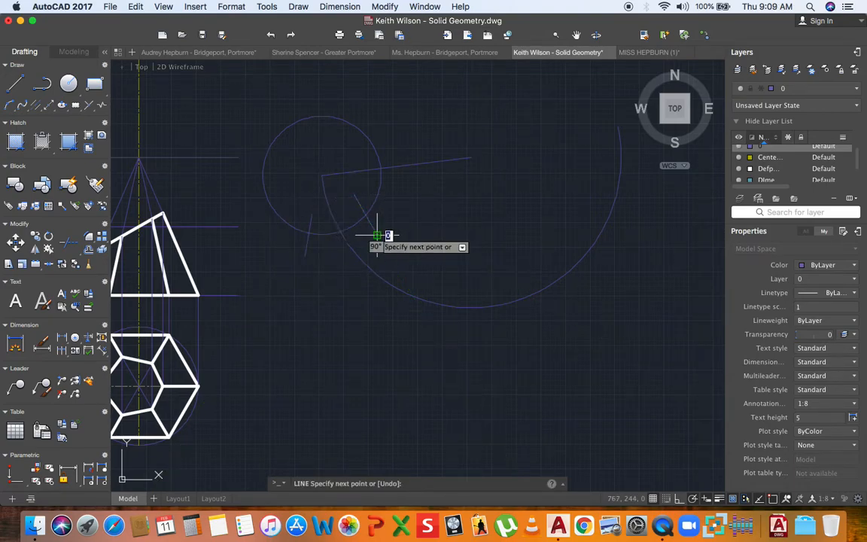
pyautogui.click(377, 236)
pyautogui.press('Return')
# - Delete the diagonal and short construction lines
pyautogui.scroll(3, 312, 227)
pyautogui.click(309, 224)
pyautogui.click(280, 210)
pyautogui.press('Escape')
pyautogui.click(387, 188)
pyautogui.press('Delete')
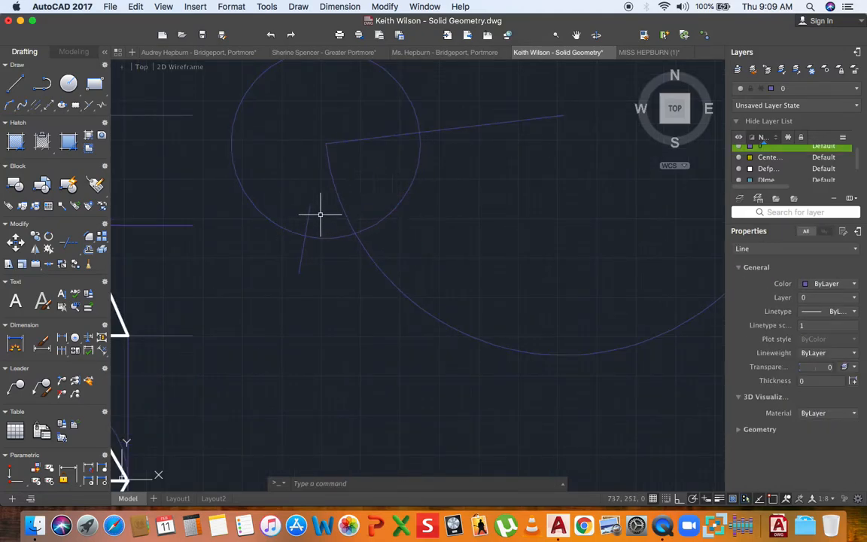
pyautogui.click(309, 212)
pyautogui.press('Delete')
# - Draw a short vertical line where the circle meets the large arc, plus another cutting line
pyautogui.write('l')
pyautogui.press('Return')
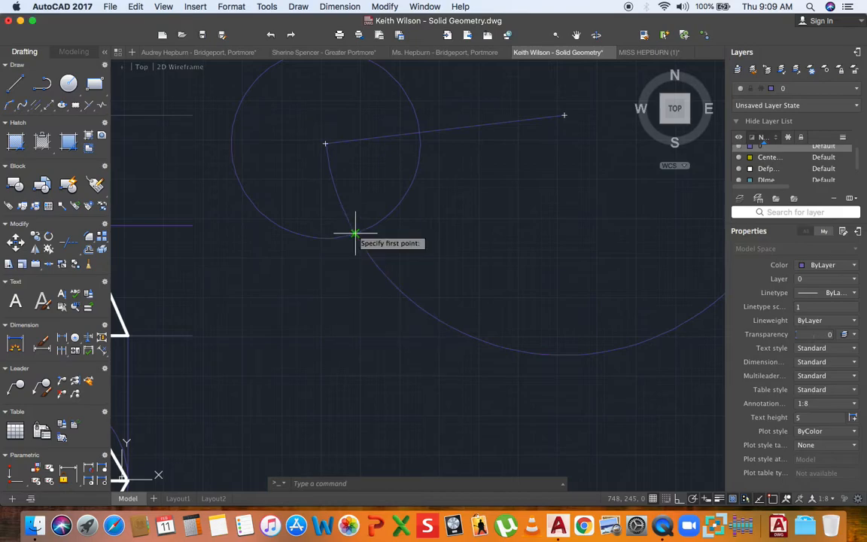
pyautogui.click(325, 224)
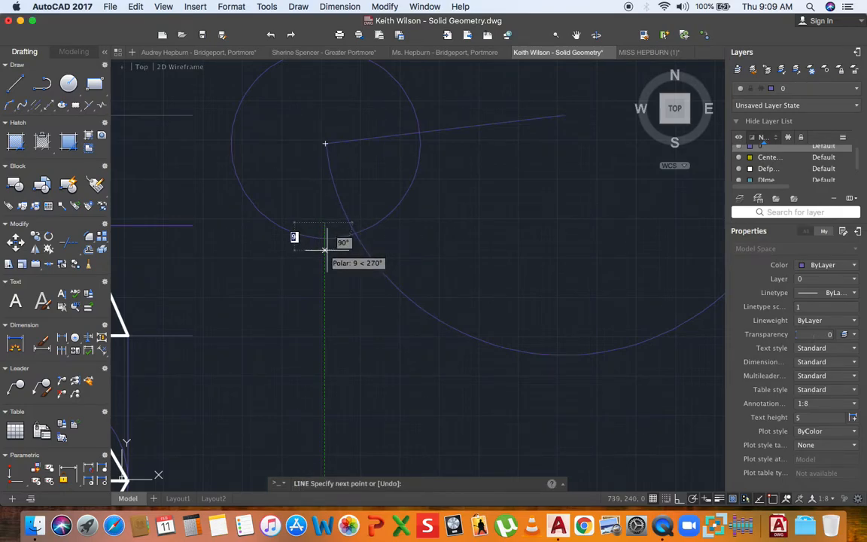
pyautogui.click(325, 249)
pyautogui.press('Escape')
pyautogui.write('l')
pyautogui.press('Return')
pyautogui.click(376, 205)
pyautogui.click(398, 231)
pyautogui.press('Escape')
# - Trim the circle to a short arc across the large arc and delete both construction lines
pyautogui.write('tr')
pyautogui.press('Return')
pyautogui.click(316, 242)
pyautogui.press('Escape')
pyautogui.click(384, 222)
pyautogui.click(325, 242)
pyautogui.press('Delete')
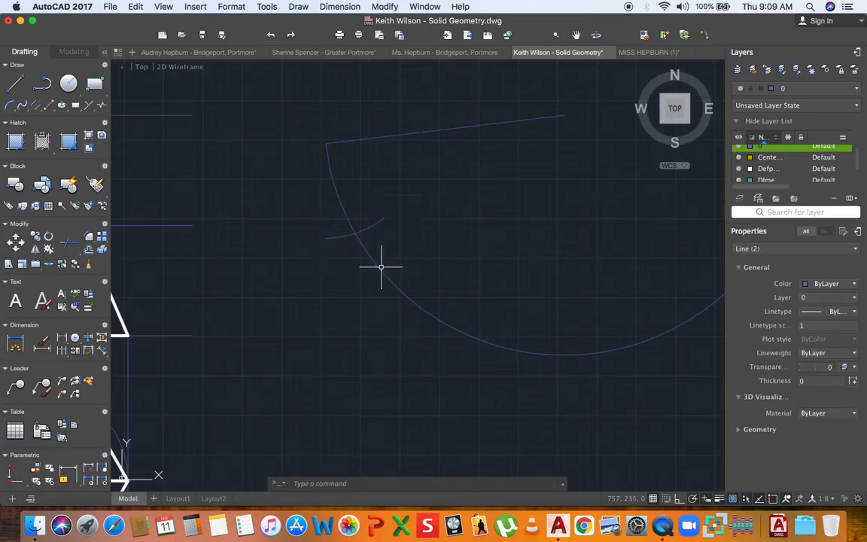
pyautogui.scroll(-3, 381, 266)
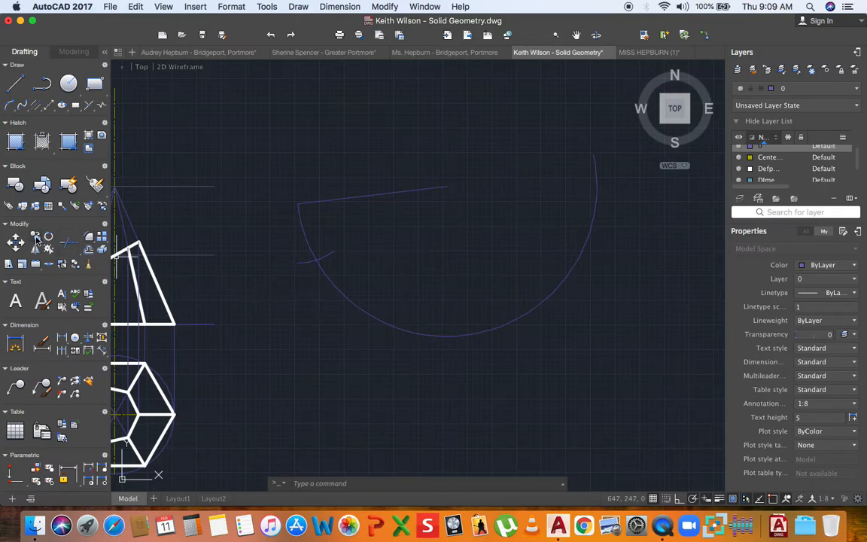
# - Draw the first short centre-first arc centred on the intersection on the large arc
pyautogui.click(10, 110)
pyautogui.moveTo(252, 228); pyautogui.dragTo(243, 213, button='middle')
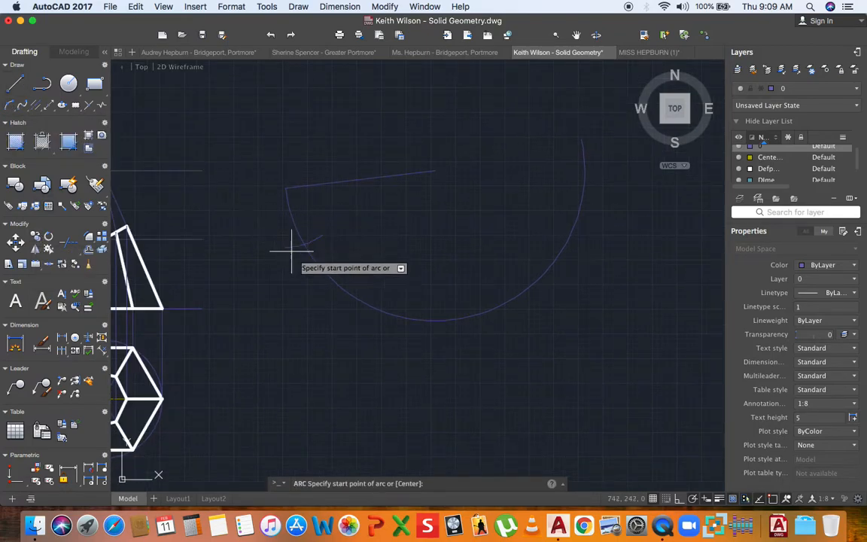
pyautogui.scroll(4, 297, 244)
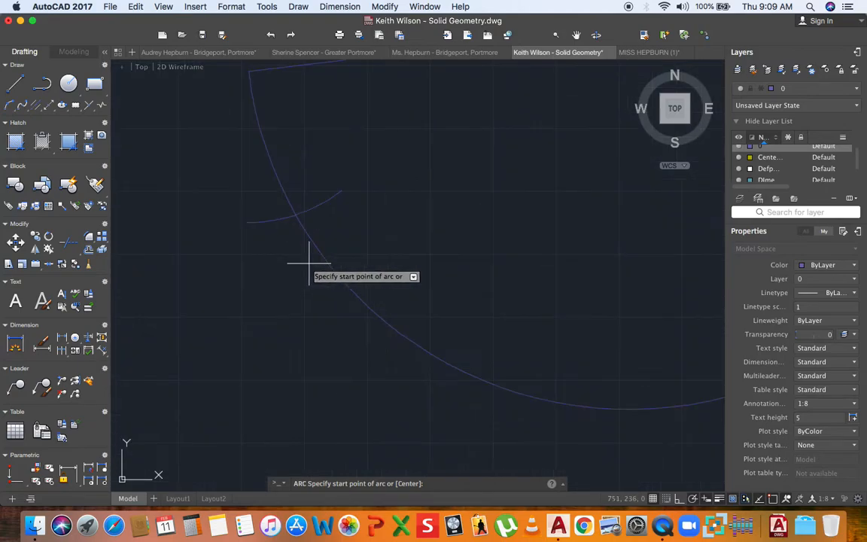
pyautogui.press('Return')
pyautogui.click(295, 216)
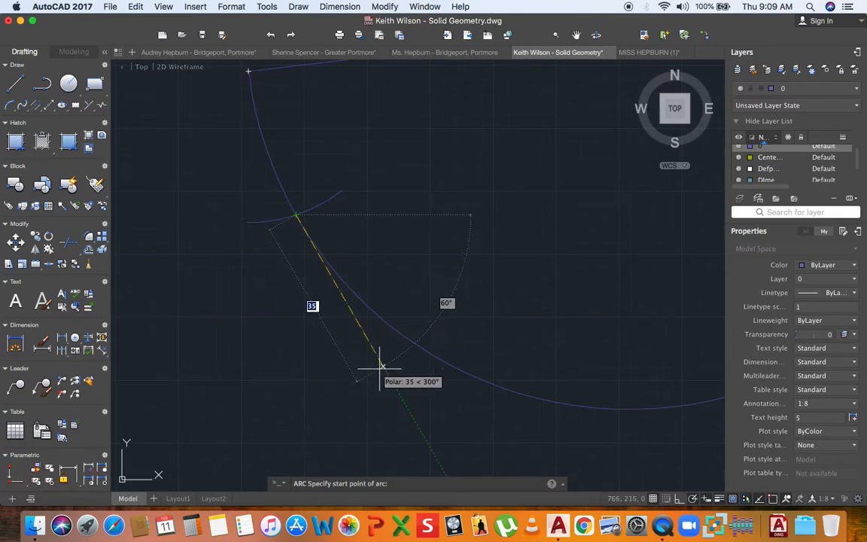
pyautogui.click(380, 368)
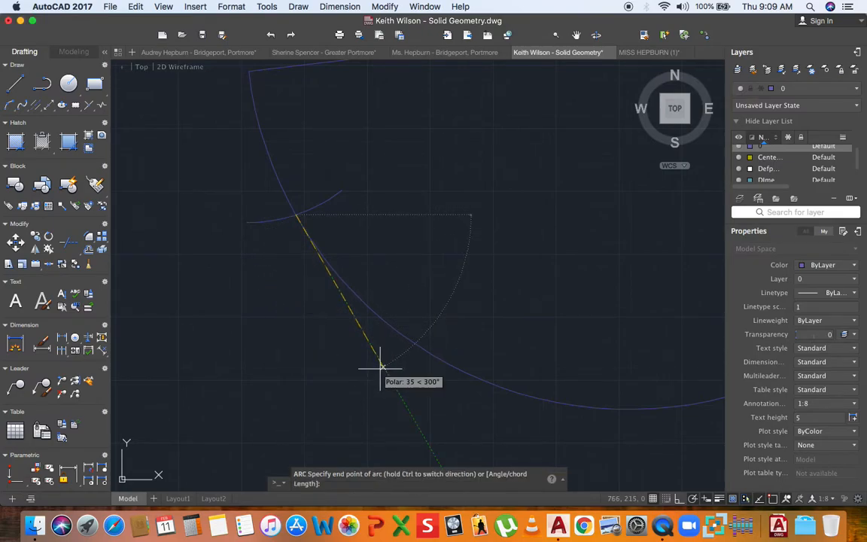
pyautogui.click(430, 294)
pyautogui.moveTo(488, 312)
pyautogui.mouseDown(button='middle')
pyautogui.moveTo(450, 312)
pyautogui.moveTo(335, 269)
pyautogui.mouseUp(button='middle')
pyautogui.scroll(-5, 375, 287)
pyautogui.scroll(5, 334, 269)
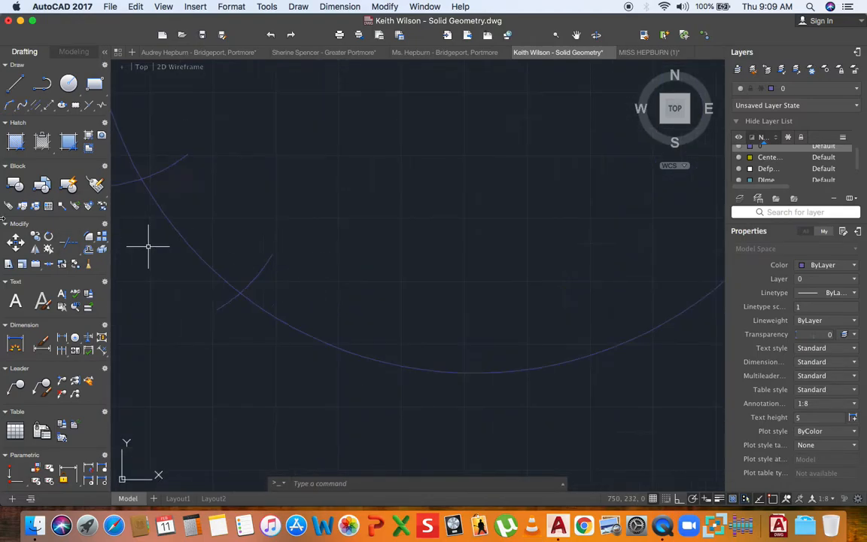
# - Draw the next short arc centred on the new intersection, with start distance 430
pyautogui.click(9, 106)
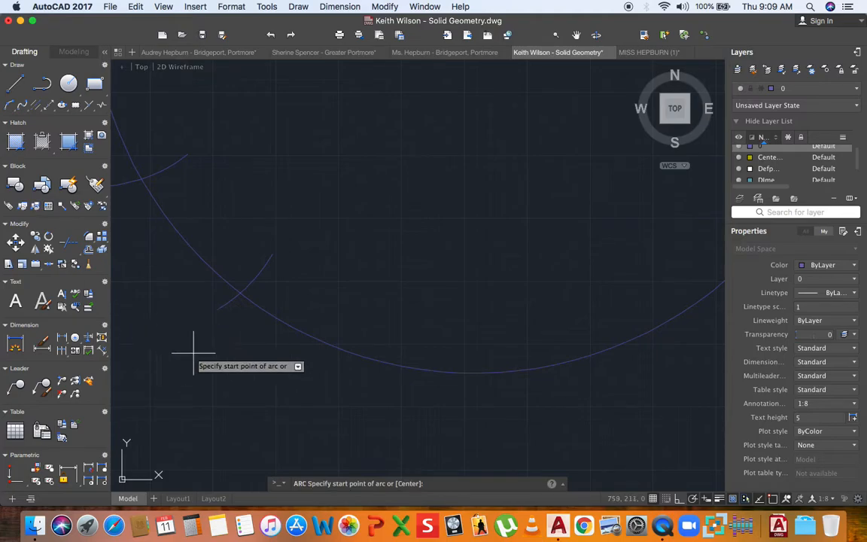
pyautogui.press('Return')
pyautogui.click(239, 293)
pyautogui.write('4')
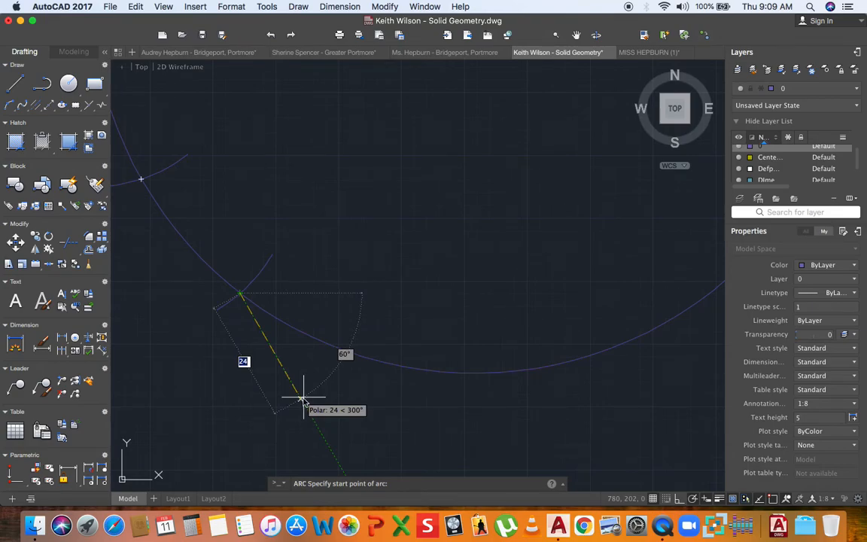
pyautogui.write('30')
pyautogui.press('Return')
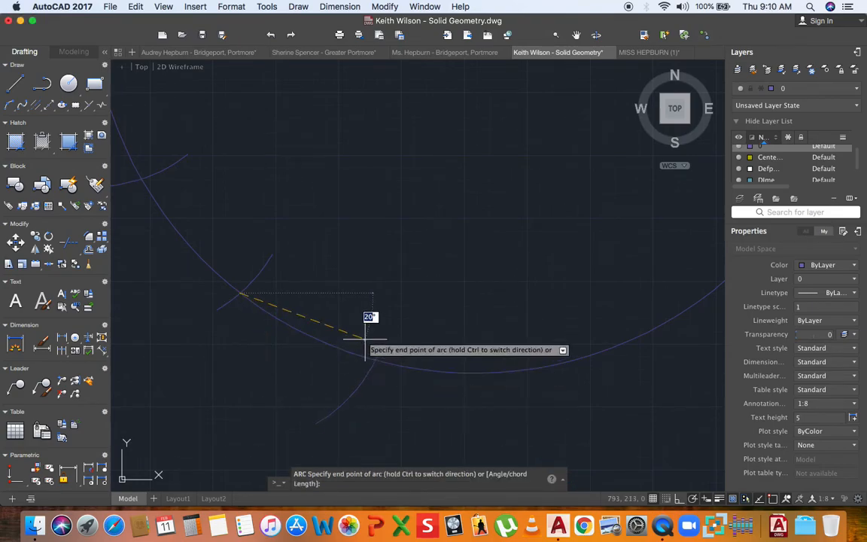
pyautogui.click(374, 307)
pyautogui.scroll(-5, 373, 309)
pyautogui.moveTo(371, 314); pyautogui.dragTo(291, 314, button='middle')
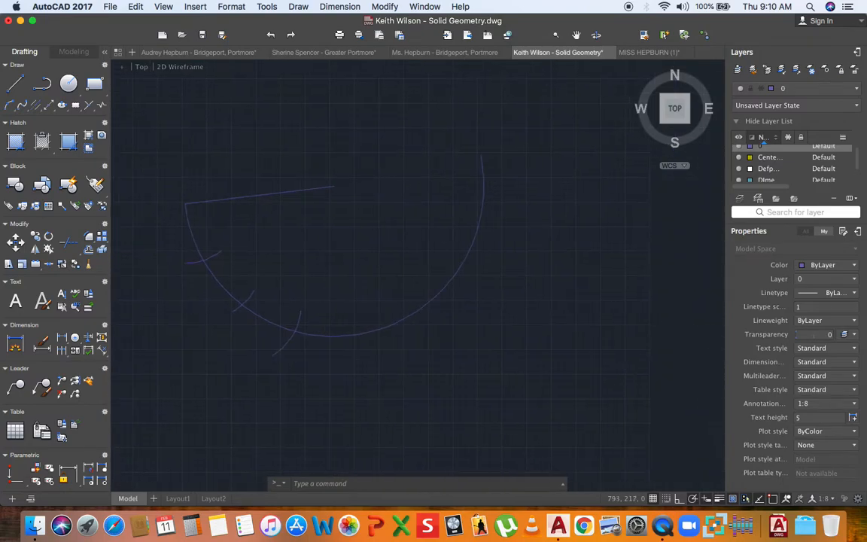
pyautogui.scroll(5, 304, 340)
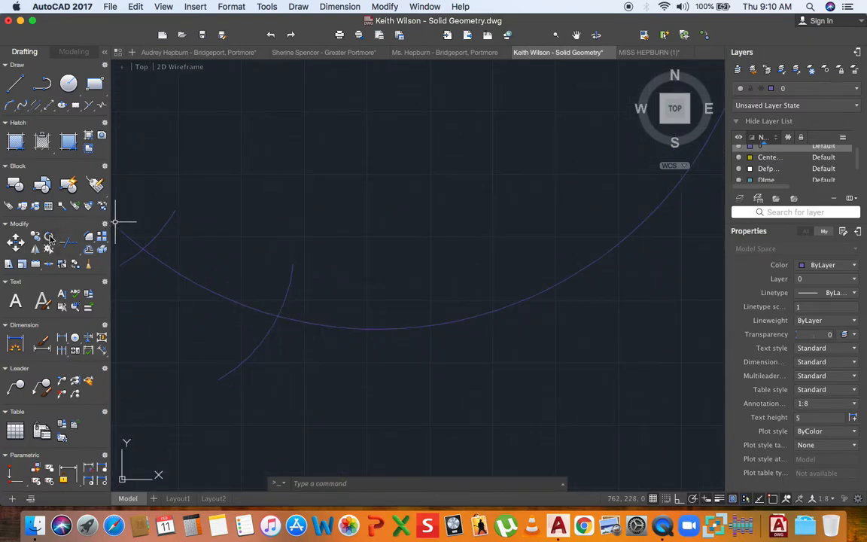
pyautogui.scroll(-4, 207, 230)
pyautogui.moveTo(198, 222); pyautogui.dragTo(261, 288, button='middle')
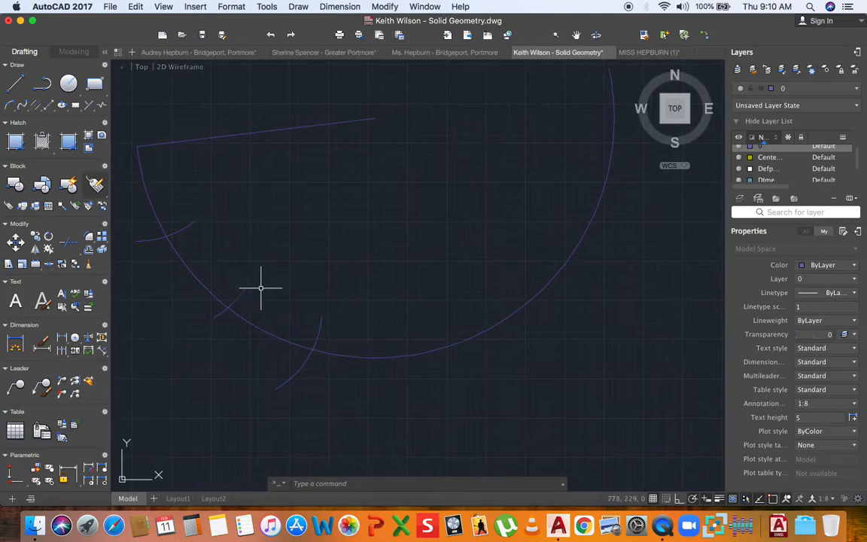
# - Step two more short arcs along the large arc, each centred on the latest intersection
pyautogui.click(9, 107)
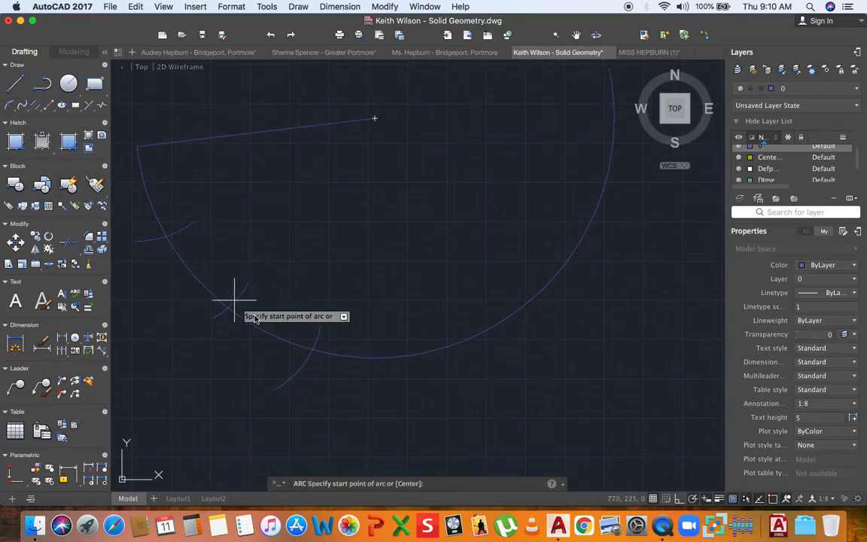
pyautogui.write('c')
pyautogui.press('Return')
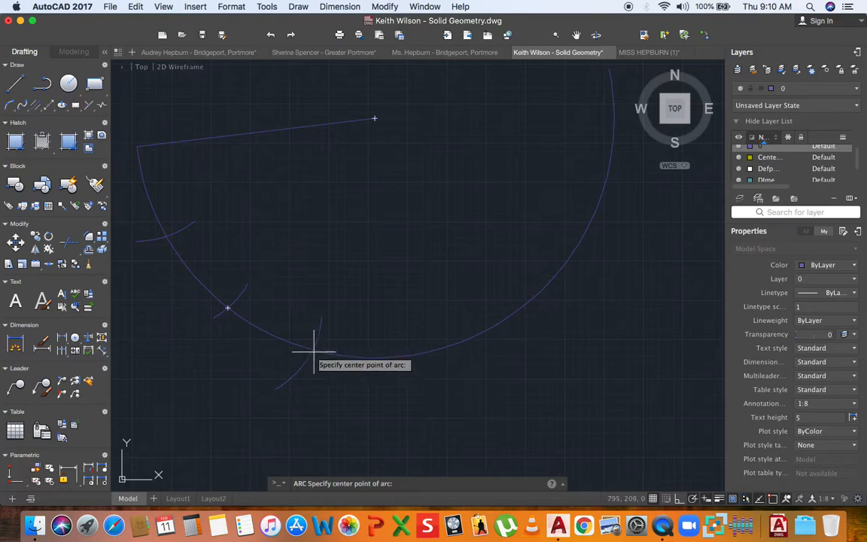
pyautogui.click(312, 349)
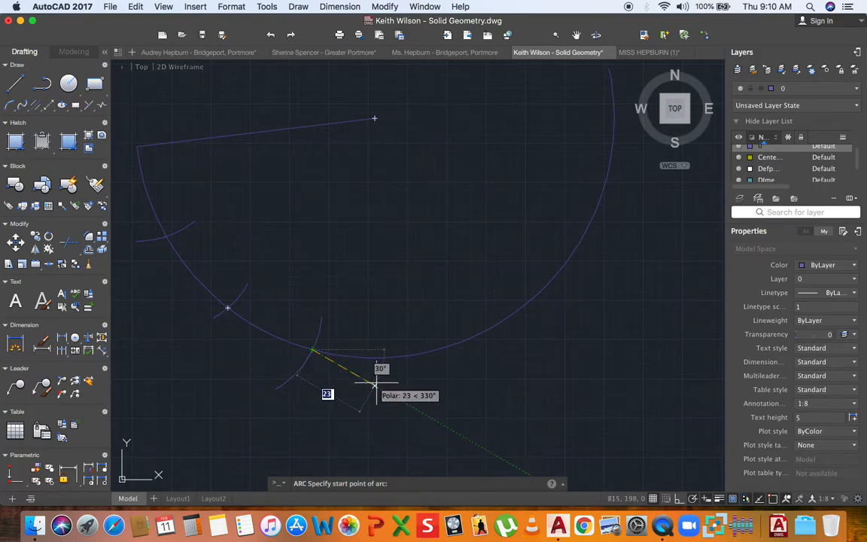
pyautogui.click(375, 384)
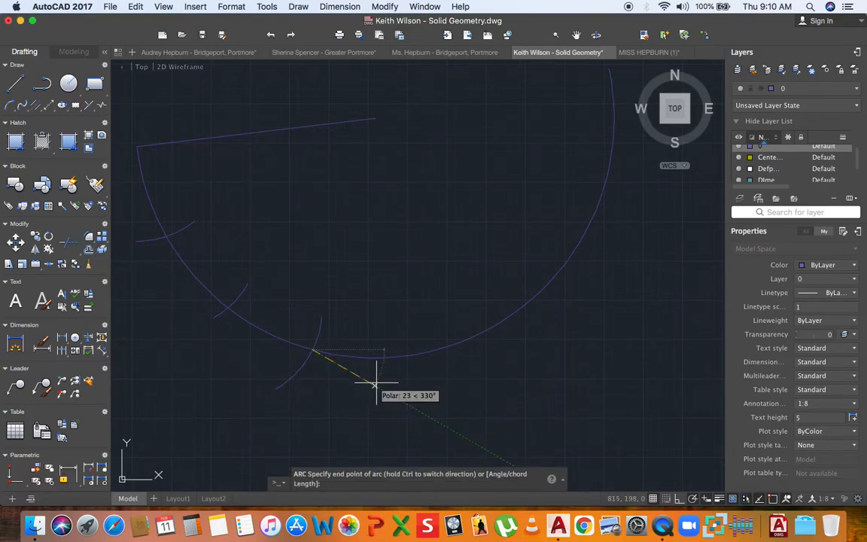
pyautogui.click(409, 317)
pyautogui.moveTo(408, 319); pyautogui.dragTo(312, 325, button='middle')
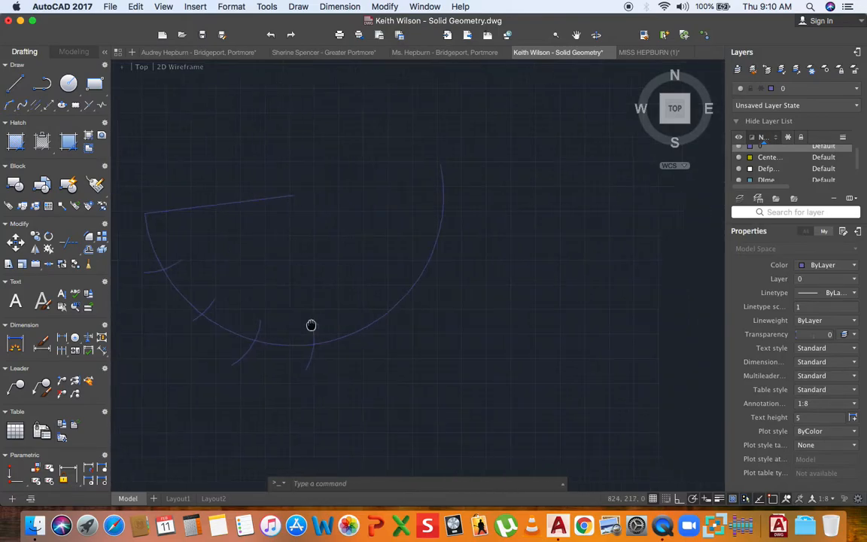
pyautogui.click(12, 108)
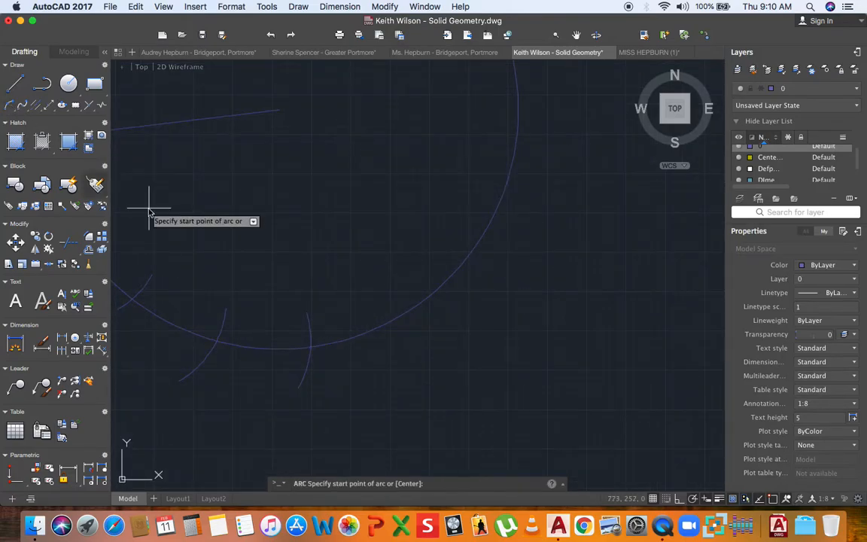
pyautogui.scroll(3, 310, 350)
pyautogui.click(309, 351)
pyautogui.scroll(2, 317, 350)
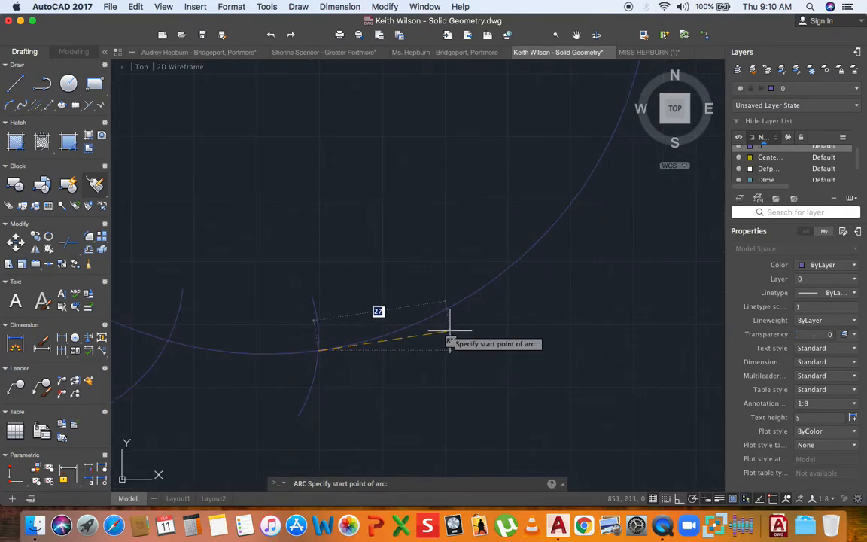
pyautogui.click(449, 335)
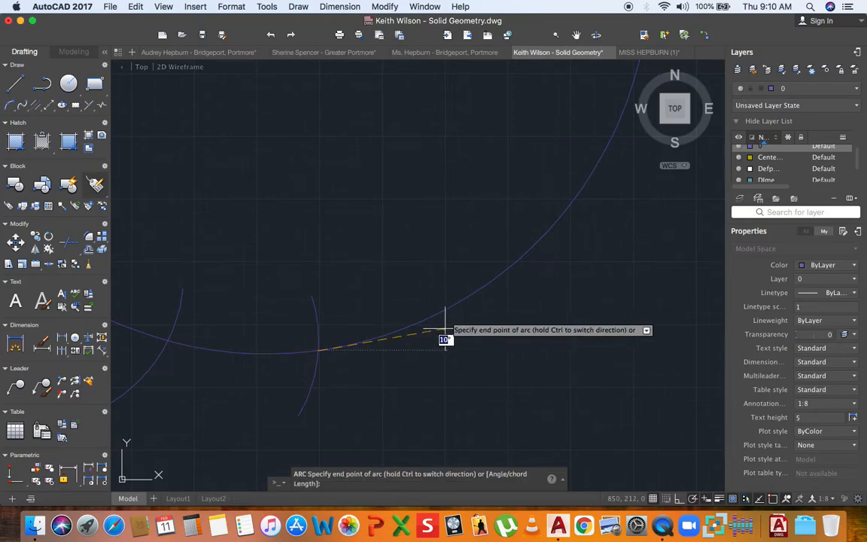
pyautogui.click(444, 265)
pyautogui.scroll(-3, 433, 298)
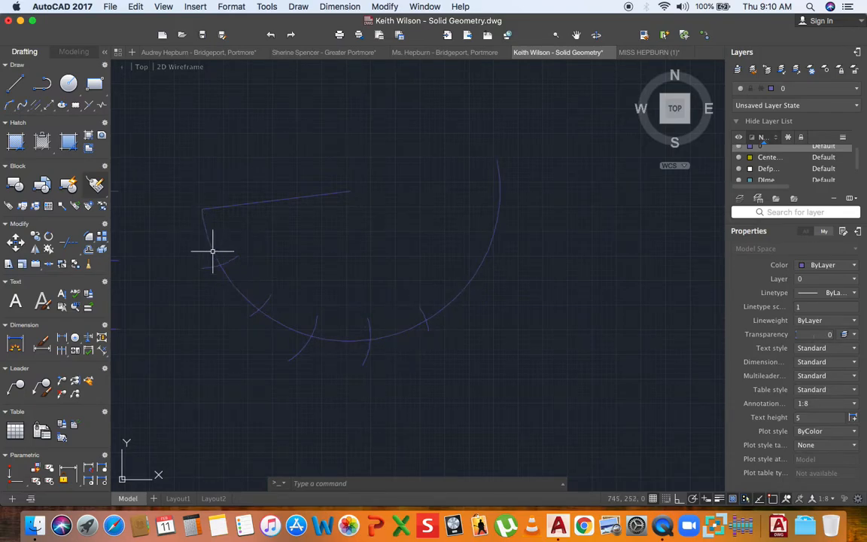
# - Draw the final division arc centred on the last intersection, redoing one cancelled attempt
pyautogui.click(12, 109)
pyautogui.scroll(3, 437, 312)
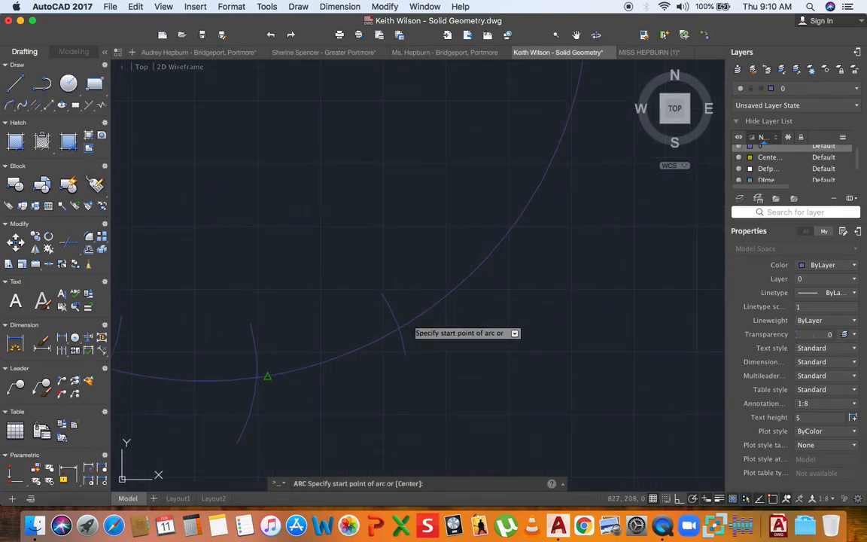
pyautogui.write('c')
pyautogui.press('Return')
pyautogui.click(399, 329)
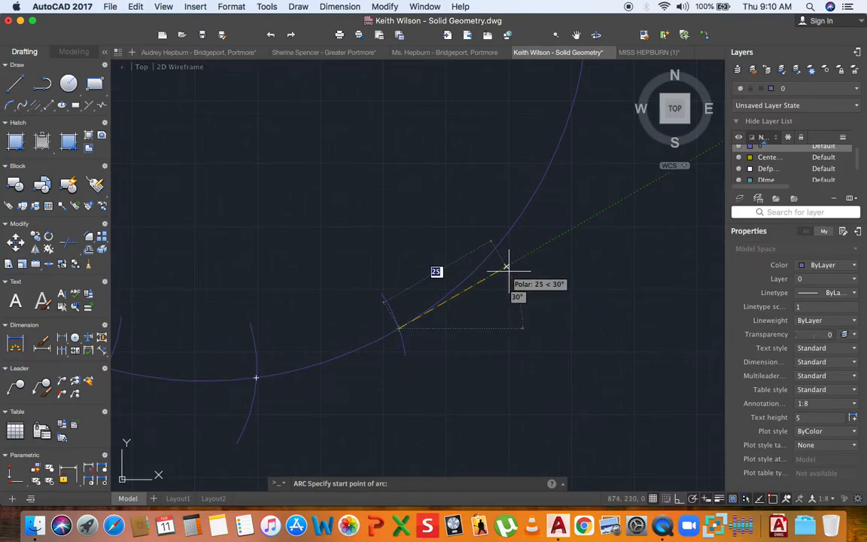
pyautogui.click(507, 267)
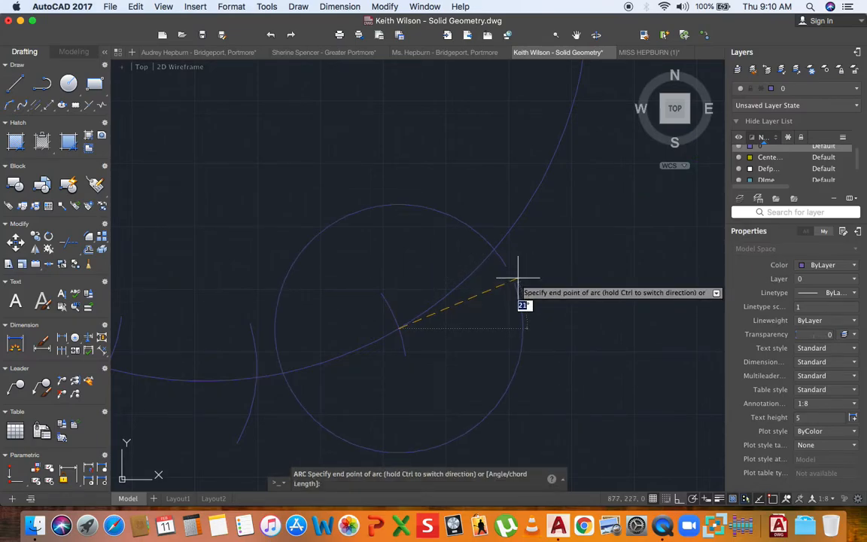
pyautogui.press('Escape')
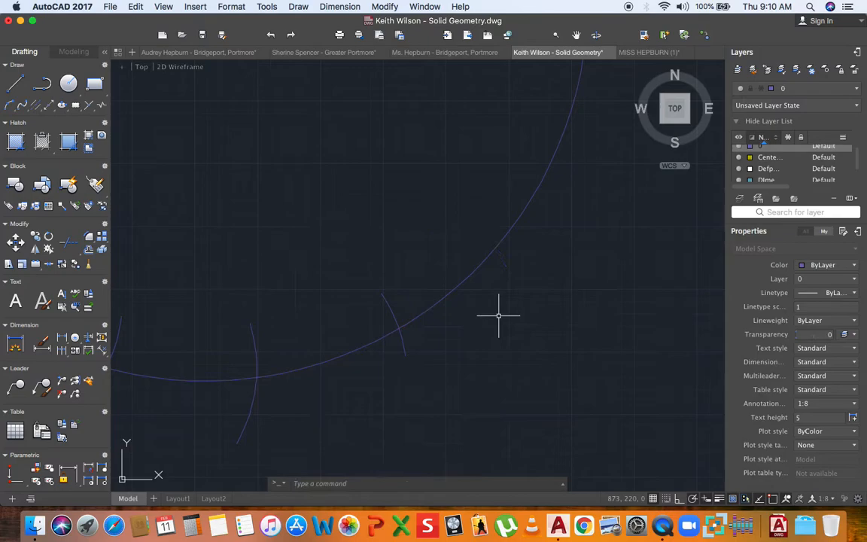
pyautogui.click(9, 105)
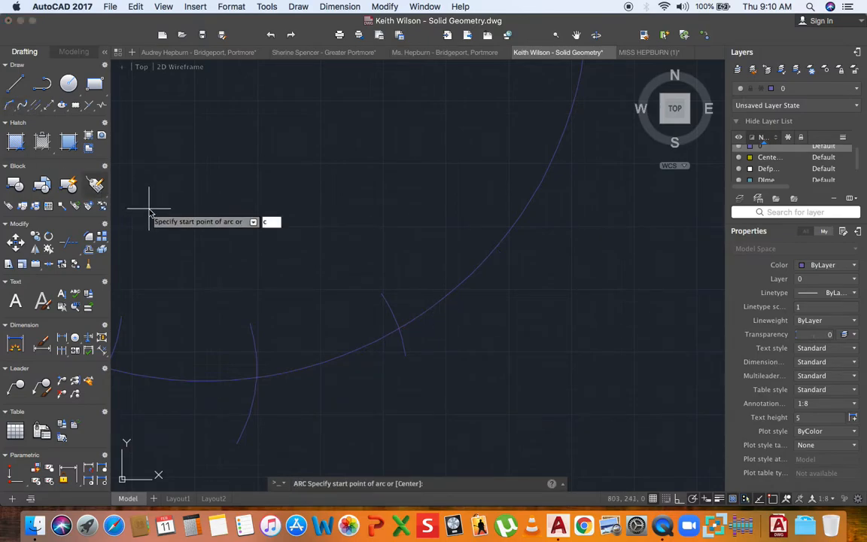
pyautogui.write('c')
pyautogui.press('Return')
pyautogui.click(399, 328)
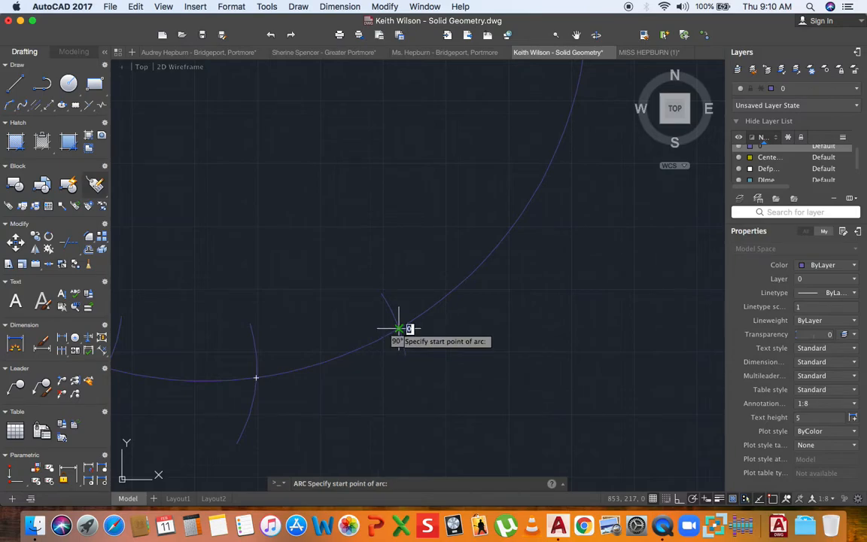
pyautogui.click(539, 278)
pyautogui.click(479, 195)
pyautogui.moveTo(478, 196); pyautogui.dragTo(461, 300, button='middle')
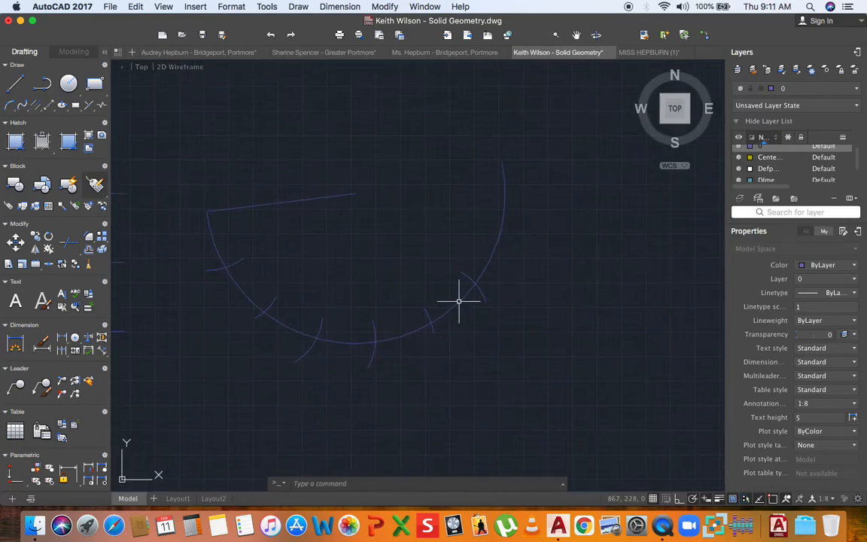
# - Draw the first two fold lines from division marks on the arc toward the apex
pyautogui.click(810, 89)
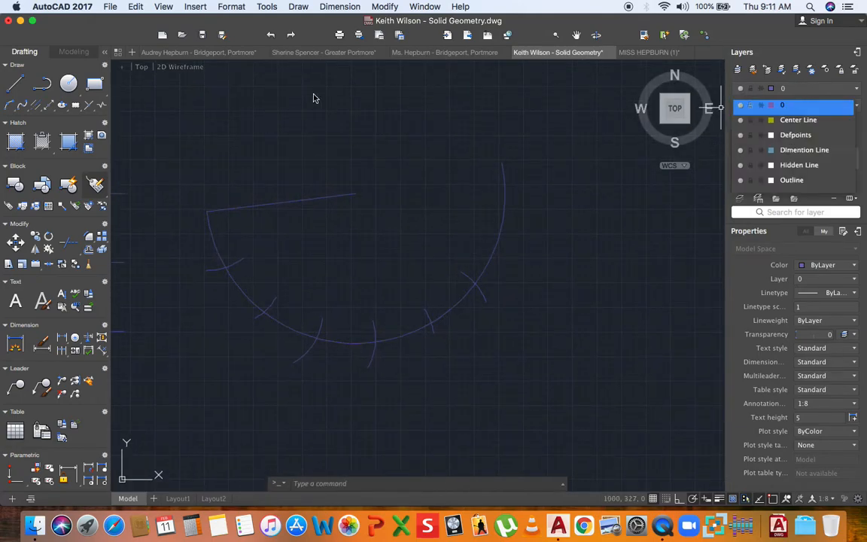
pyautogui.click(12, 87)
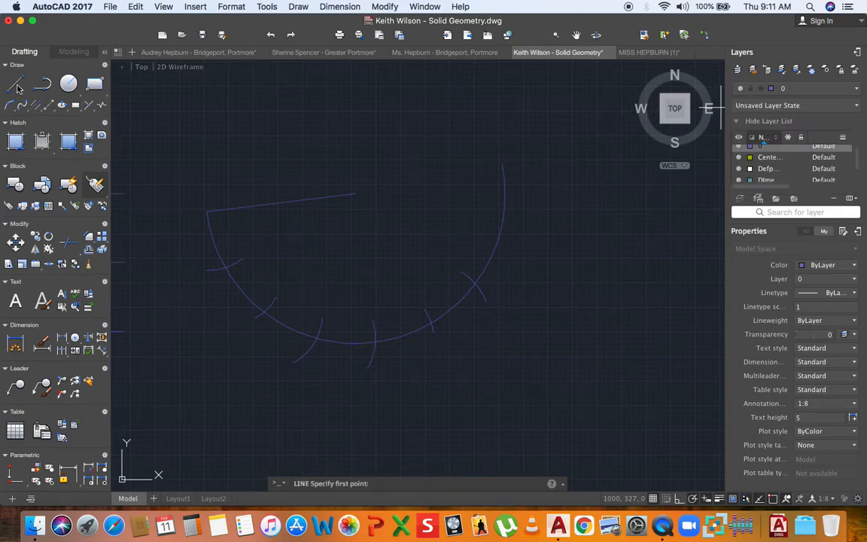
pyautogui.scroll(5, 225, 263)
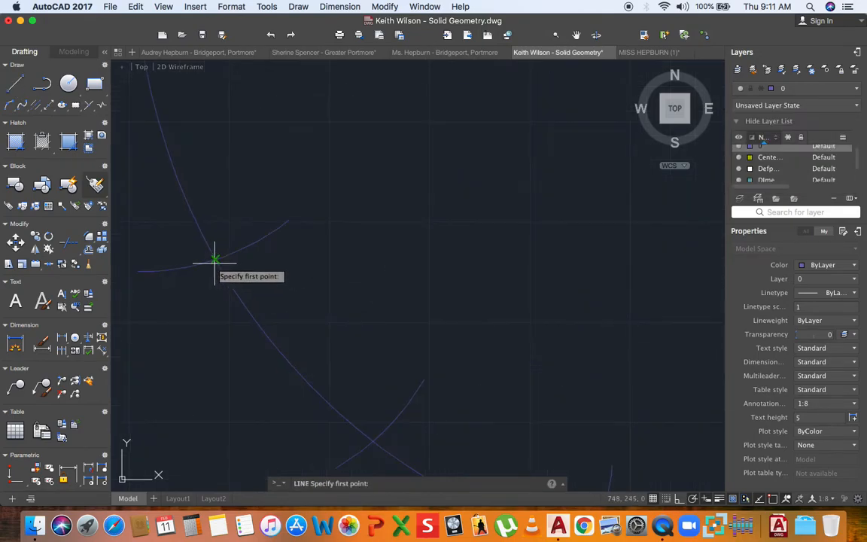
pyautogui.click(214, 246)
pyautogui.scroll(-3, 216, 248)
pyautogui.scroll(4, 271, 222)
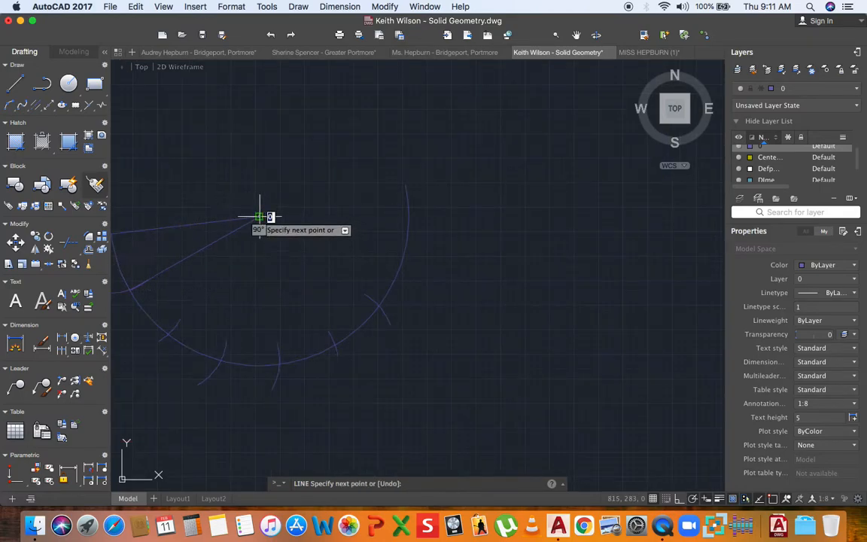
pyautogui.press('Return')
pyautogui.scroll(8, 167, 335)
pyautogui.press('Return')
pyautogui.click(191, 323)
pyautogui.scroll(-3, 192, 322)
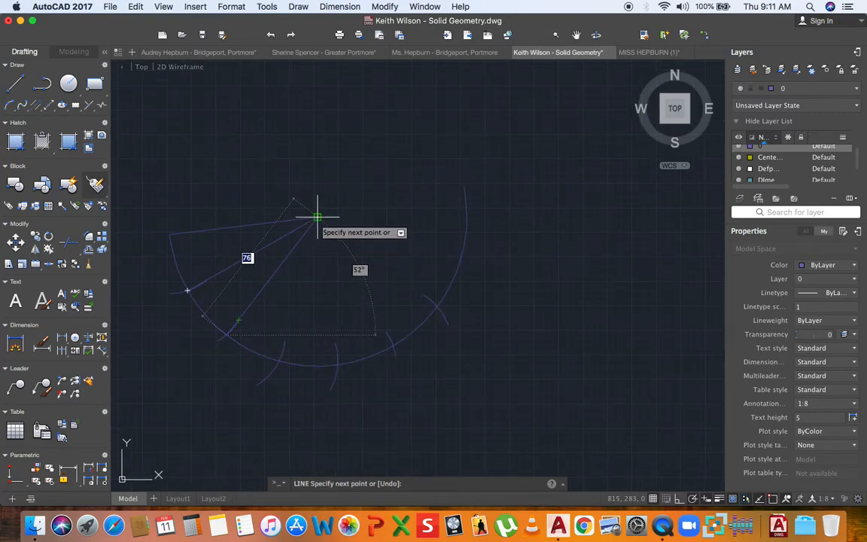
pyautogui.scroll(5, 276, 335)
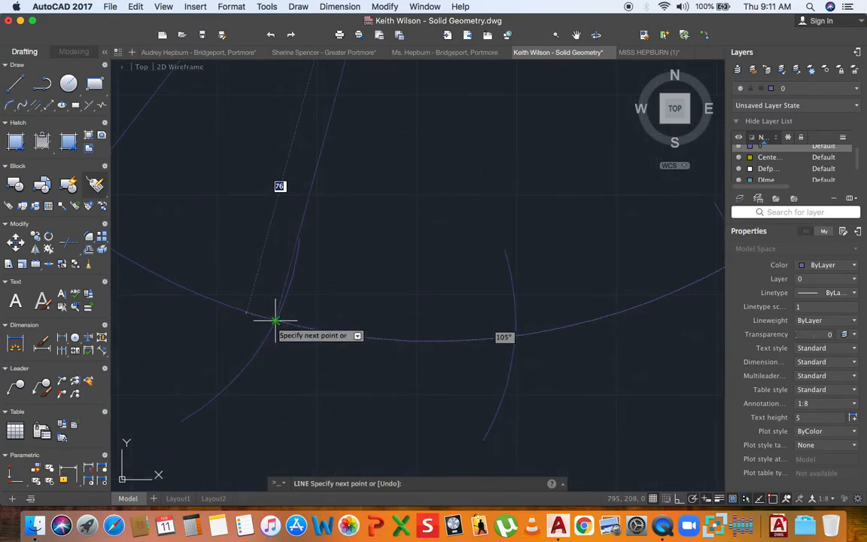
pyautogui.click(276, 320)
pyautogui.press('Return')
pyautogui.press('Return')
# - Draw two more radial lines from arc marks up to the fan's apex
pyautogui.click(515, 335)
pyautogui.scroll(-5, 426, 341)
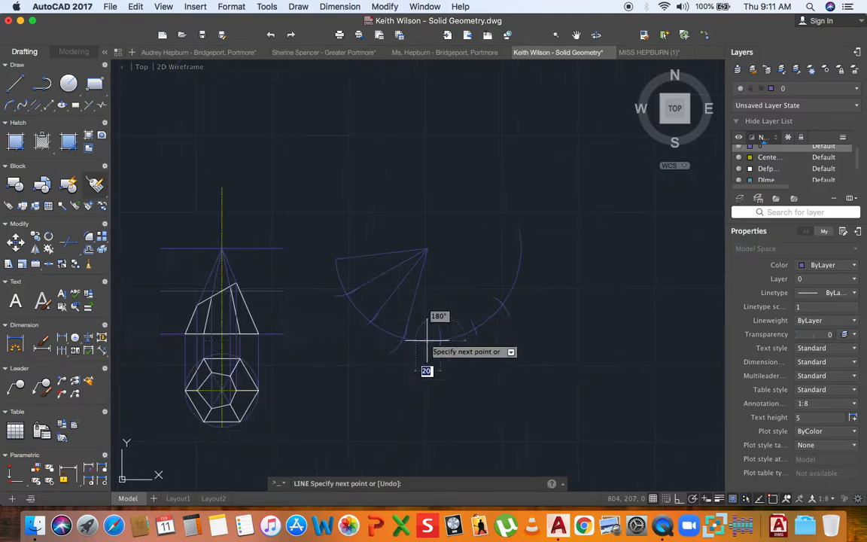
pyautogui.click(429, 249)
pyautogui.scroll(5, 451, 331)
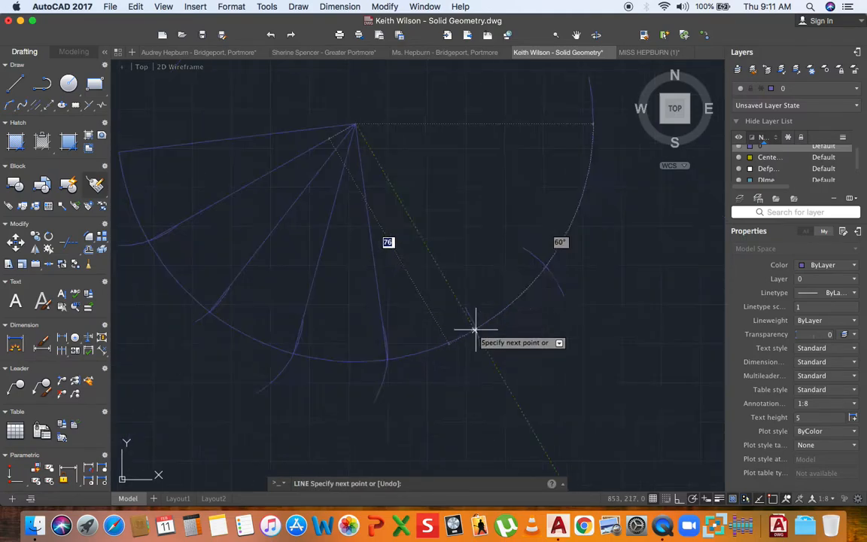
pyautogui.scroll(-5, 477, 329)
pyautogui.press('Return')
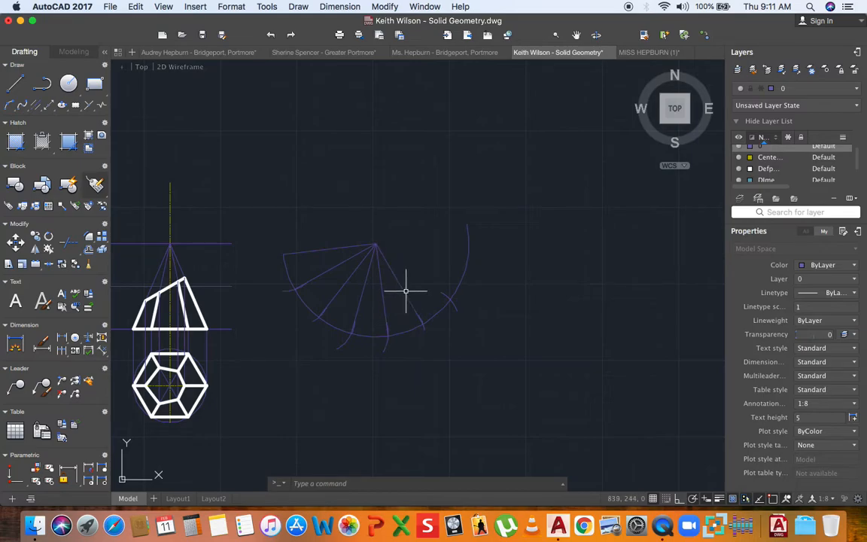
pyautogui.scroll(4, 470, 273)
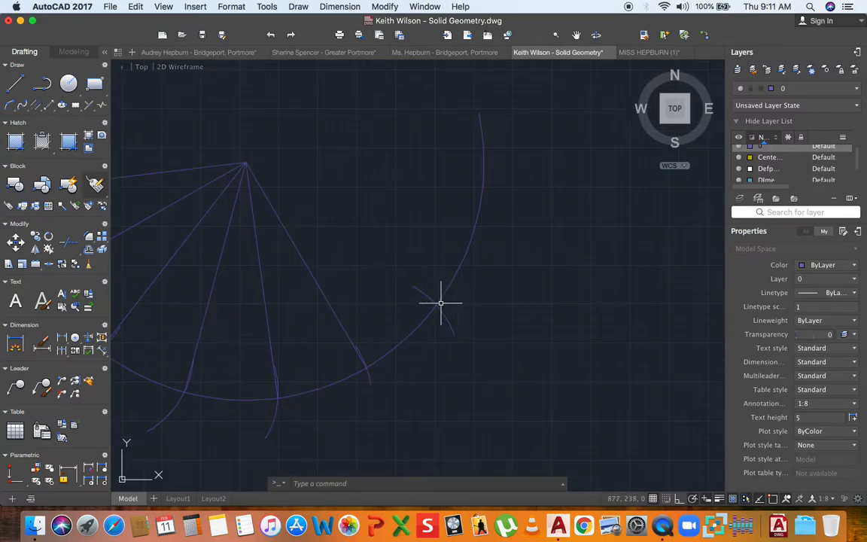
pyautogui.press('Return')
pyautogui.click(435, 305)
pyautogui.click(245, 162)
pyautogui.scroll(-3, 446, 271)
pyautogui.press('Return')
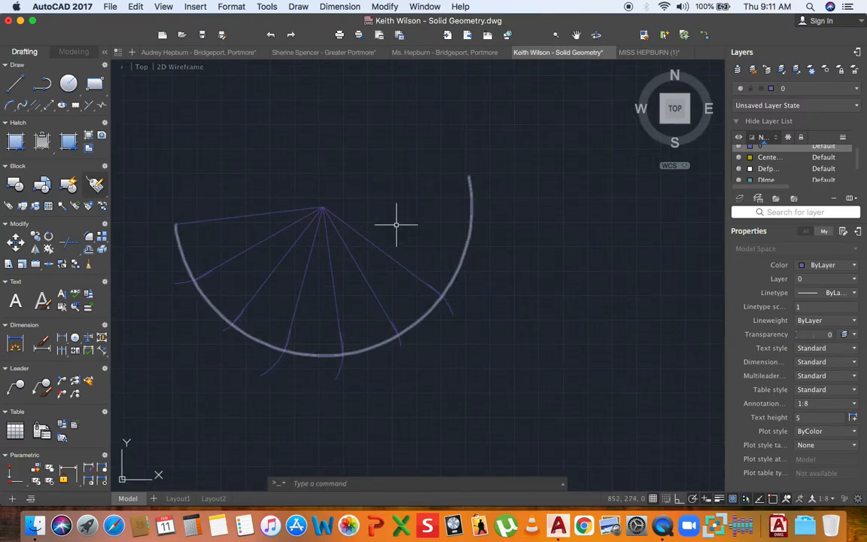
pyautogui.write('trr')
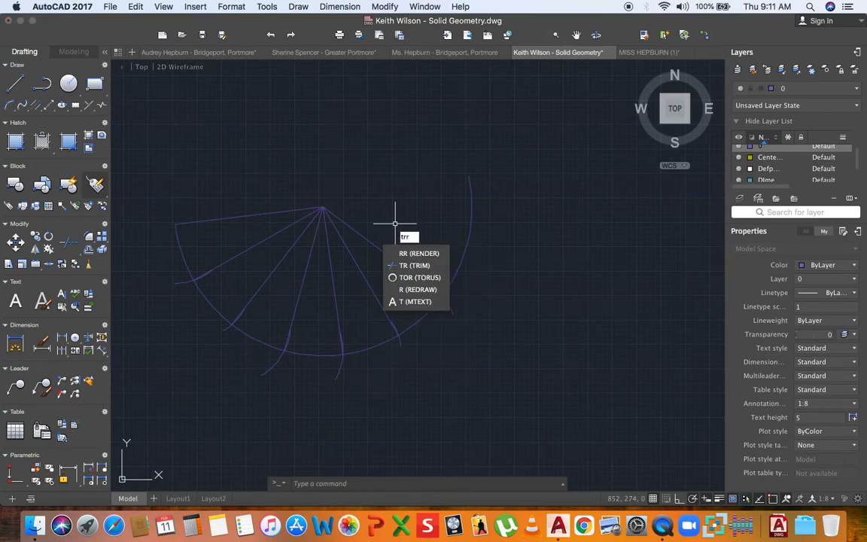
pyautogui.press('Escape')
pyautogui.hscroll(-2, 286, 234)
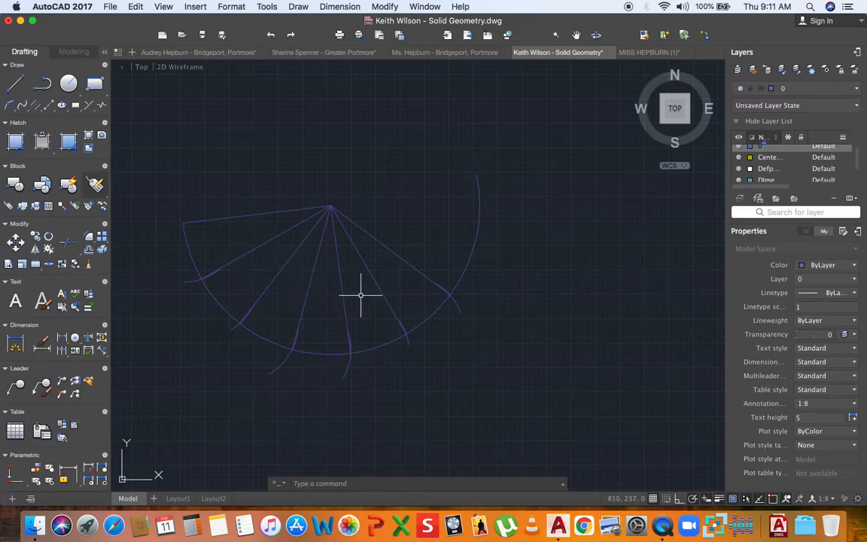
pyautogui.hscroll(-5, 387, 279)
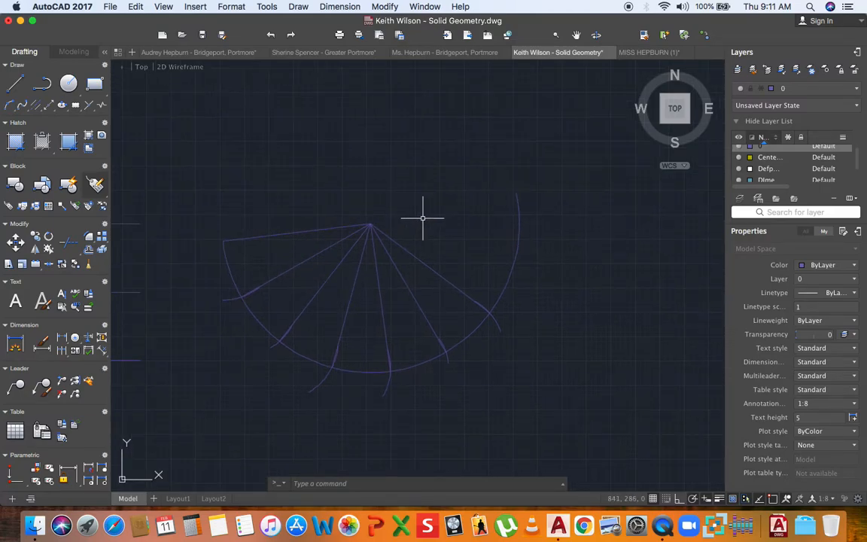
pyautogui.click(534, 155)
pyautogui.click(207, 393)
pyautogui.scroll(-4, 275, 297)
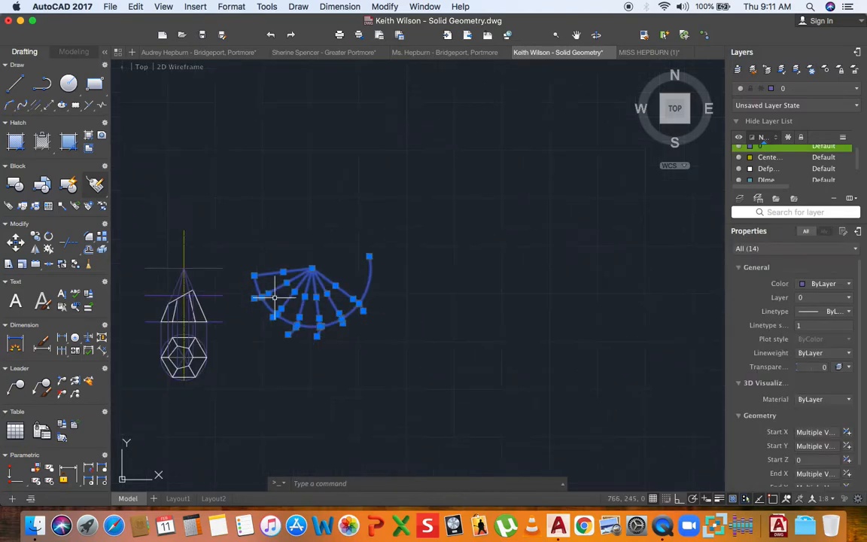
pyautogui.scroll(2, 181, 282)
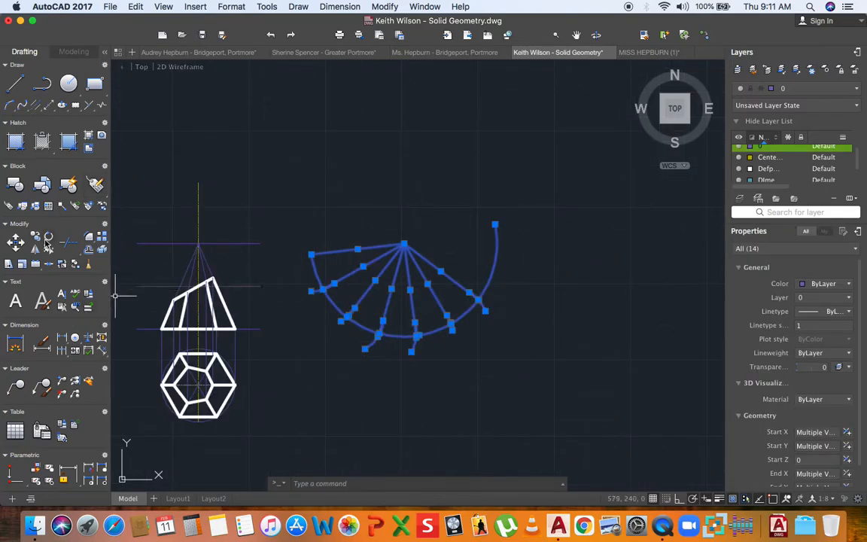
pyautogui.click(48, 235)
pyautogui.click(404, 243)
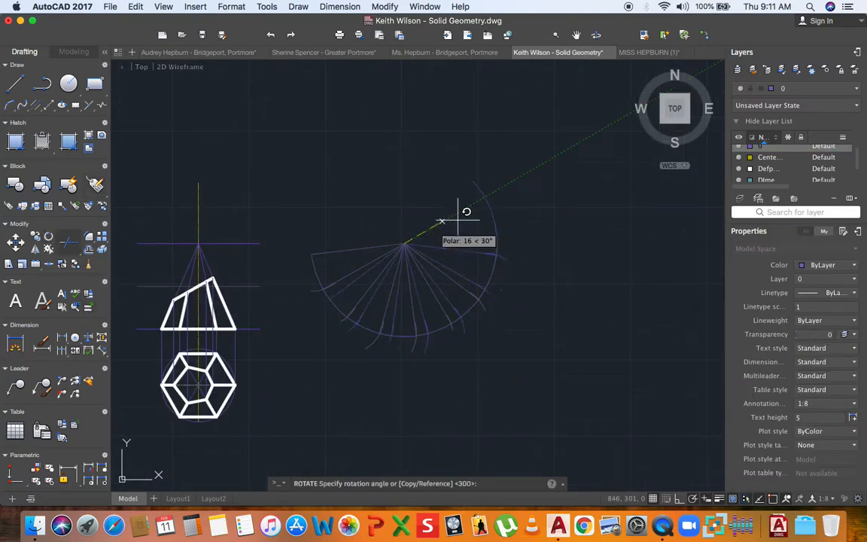
pyautogui.click(454, 173)
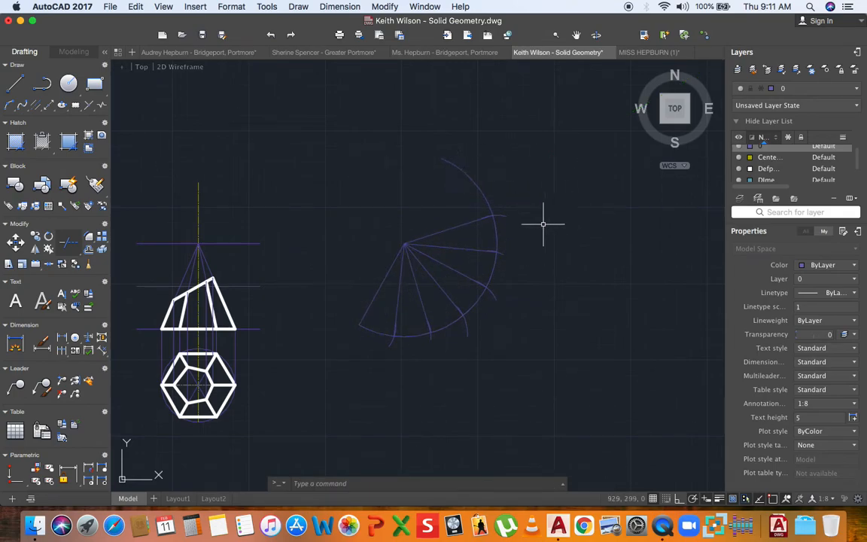
pyautogui.scroll(3, 400, 346)
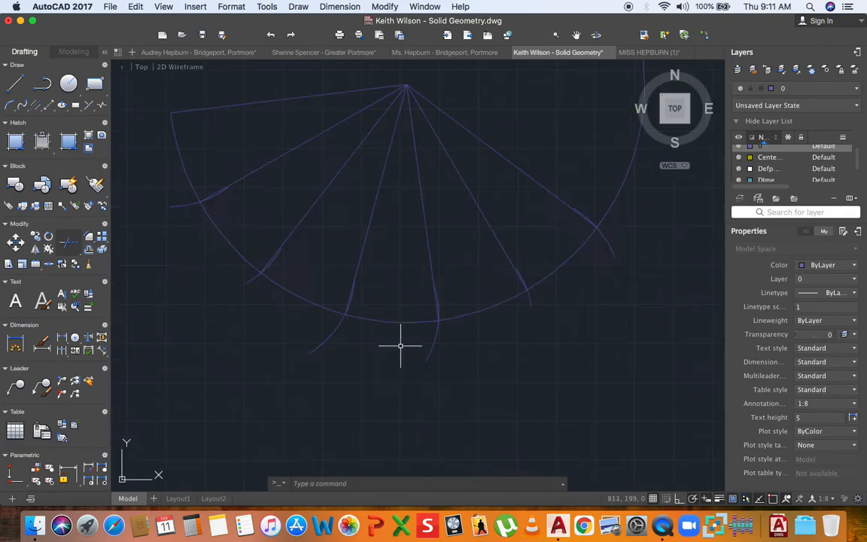
pyautogui.moveTo(378, 304); pyautogui.dragTo(373, 329, button='middle')
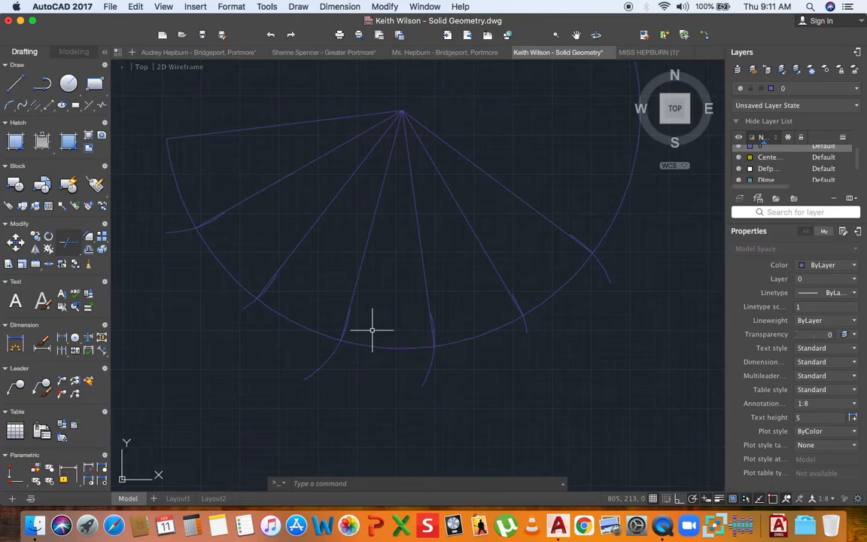
pyautogui.moveTo(366, 326); pyautogui.dragTo(368, 330, button='middle')
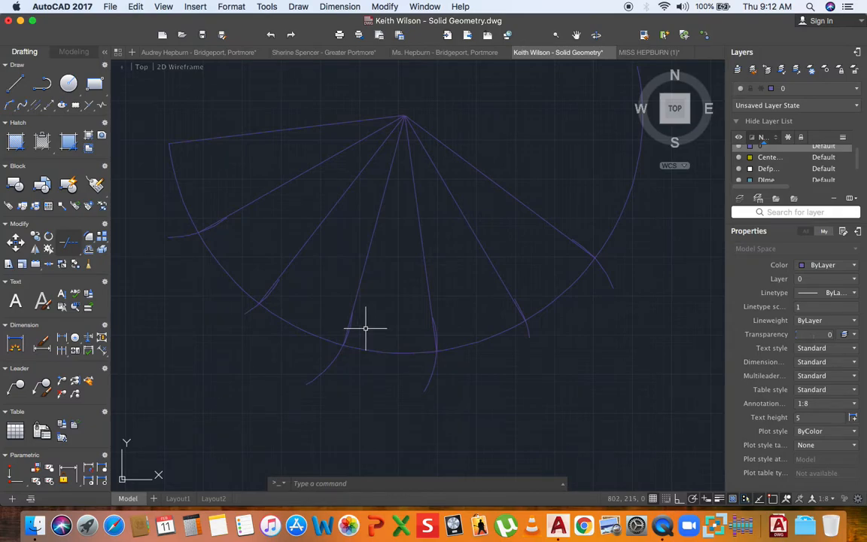
pyautogui.scroll(-4, 362, 306)
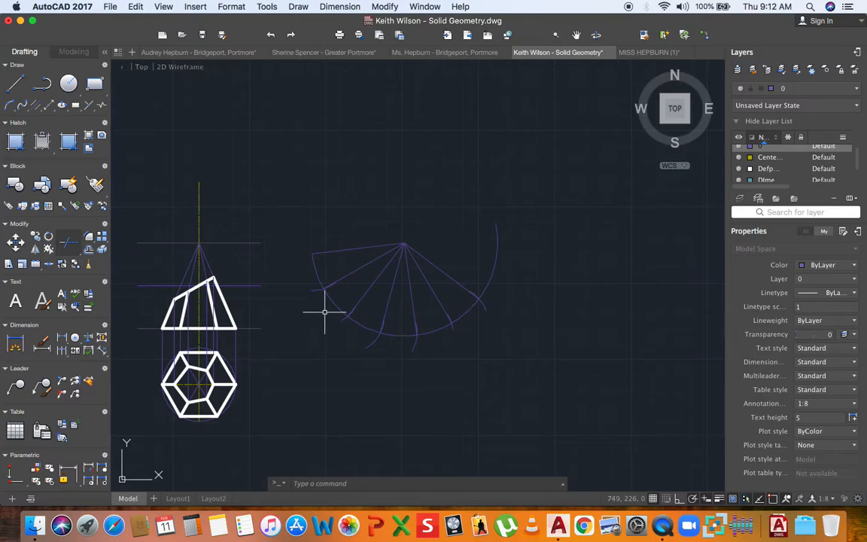
pyautogui.scroll(3, 201, 251)
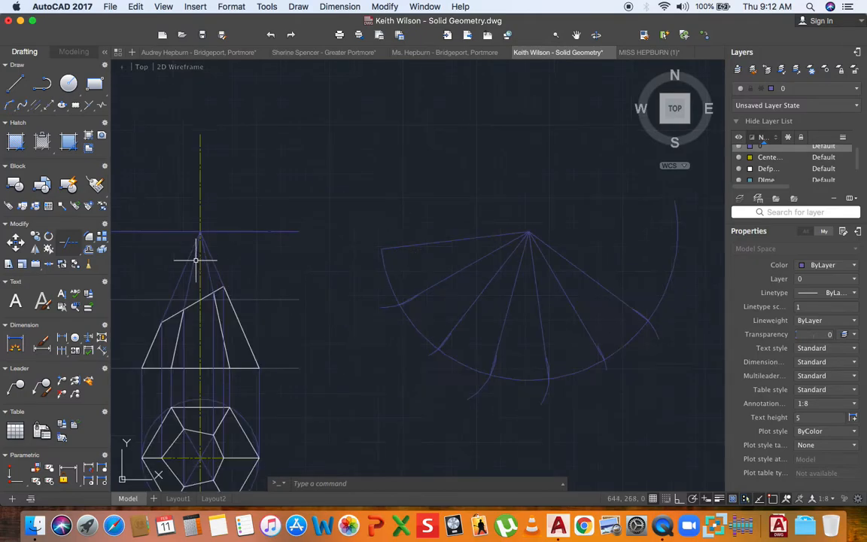
pyautogui.scroll(-3, 205, 265)
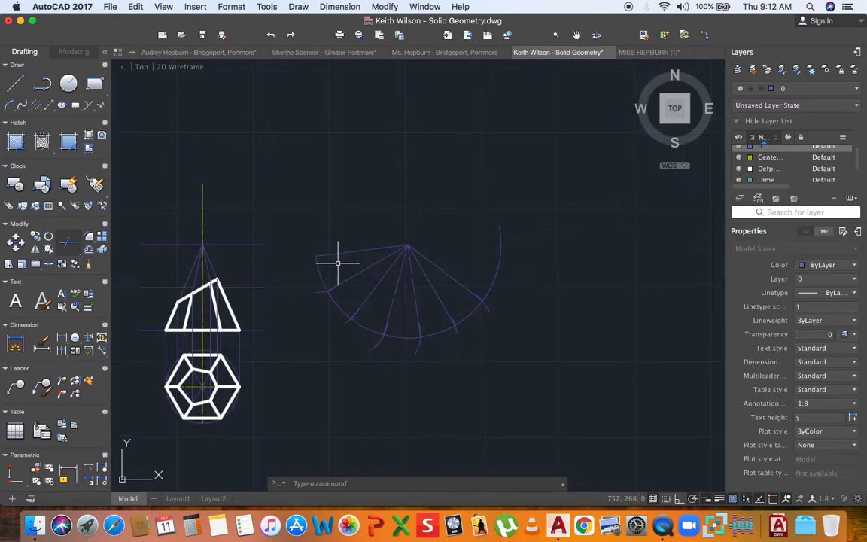
pyautogui.moveTo(339, 267); pyautogui.dragTo(330, 265, button='middle')
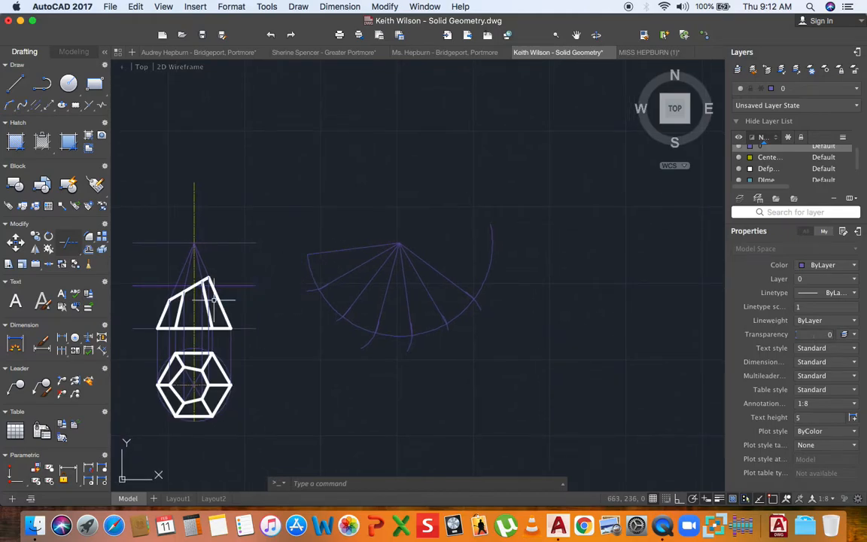
pyautogui.scroll(4, 215, 298)
pyautogui.scroll(-2, 219, 299)
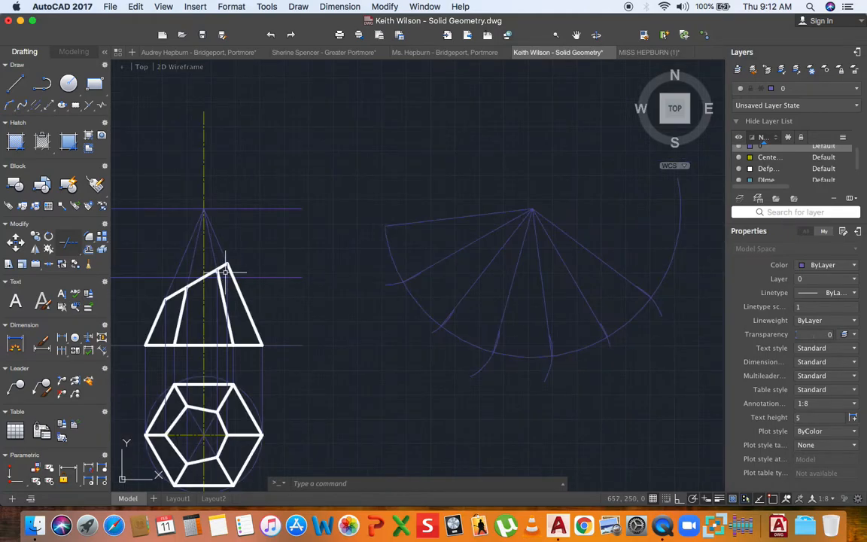
pyautogui.click(15, 86)
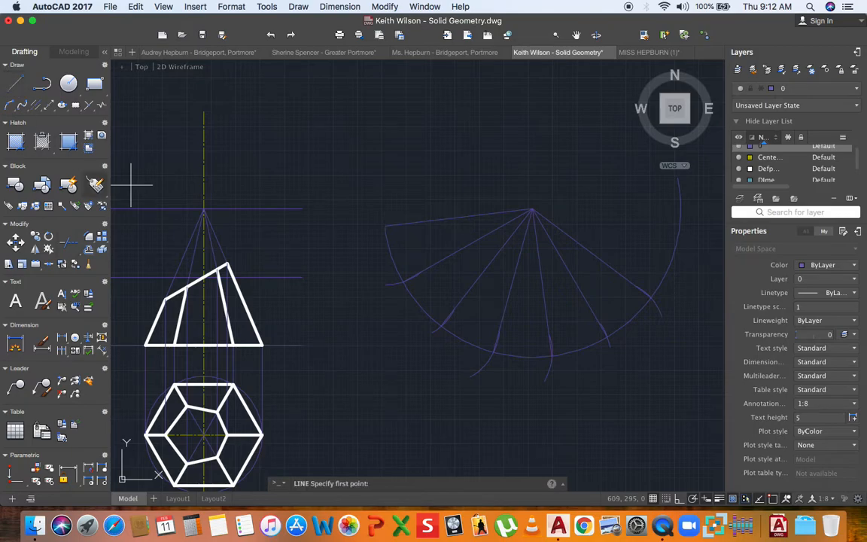
pyautogui.scroll(3, 170, 294)
pyautogui.click(171, 318)
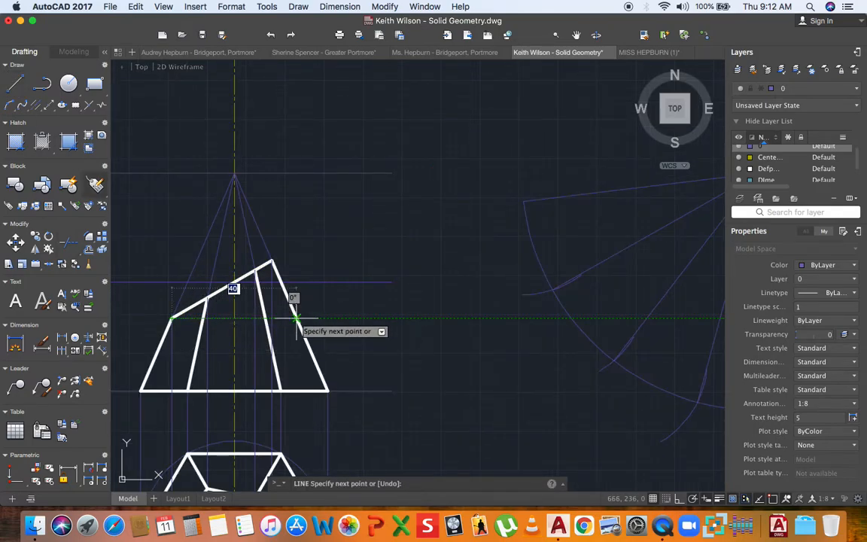
pyautogui.click(296, 319)
pyautogui.press('Return')
pyautogui.press('Return')
pyautogui.click(207, 298)
pyautogui.scroll(2, 278, 298)
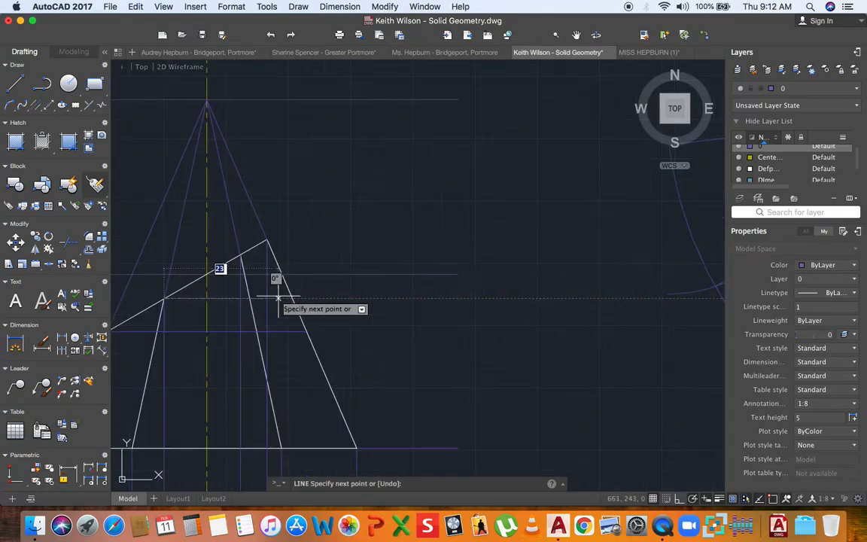
pyautogui.press('Escape')
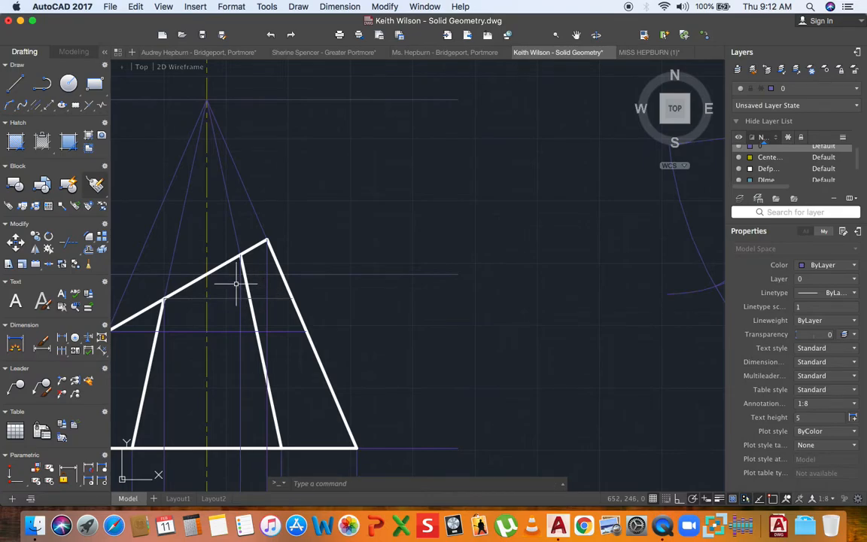
pyautogui.scroll(-2, 236, 284)
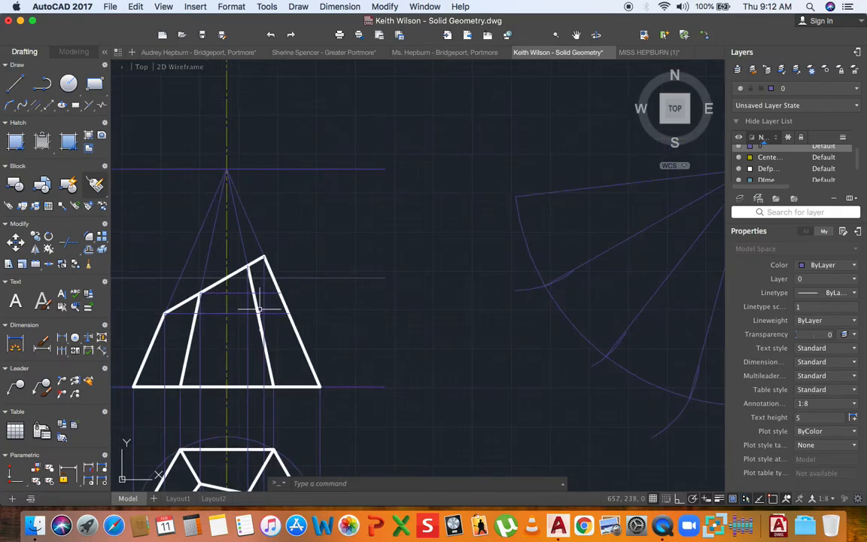
pyautogui.scroll(3, 259, 308)
pyautogui.write('l')
pyautogui.press('Return')
pyautogui.click(230, 227)
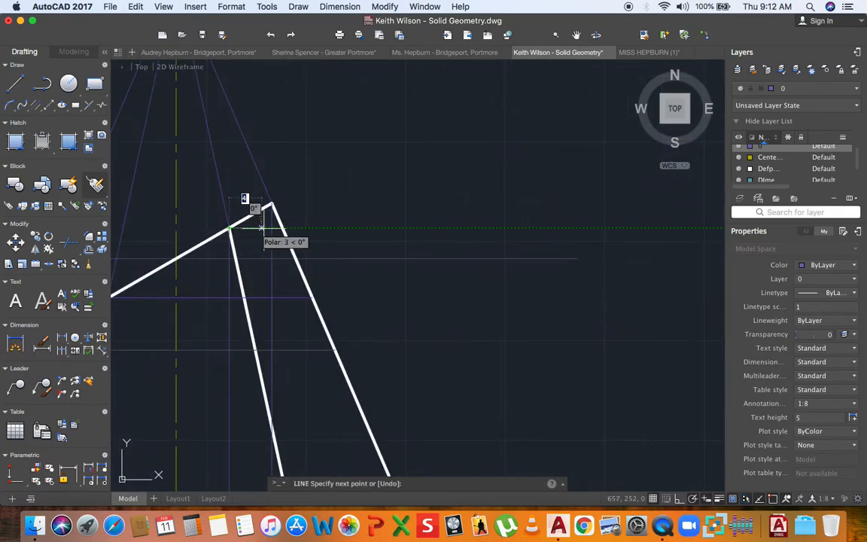
pyautogui.click(272, 204)
pyautogui.press('Escape')
pyautogui.scroll(-1, 283, 240)
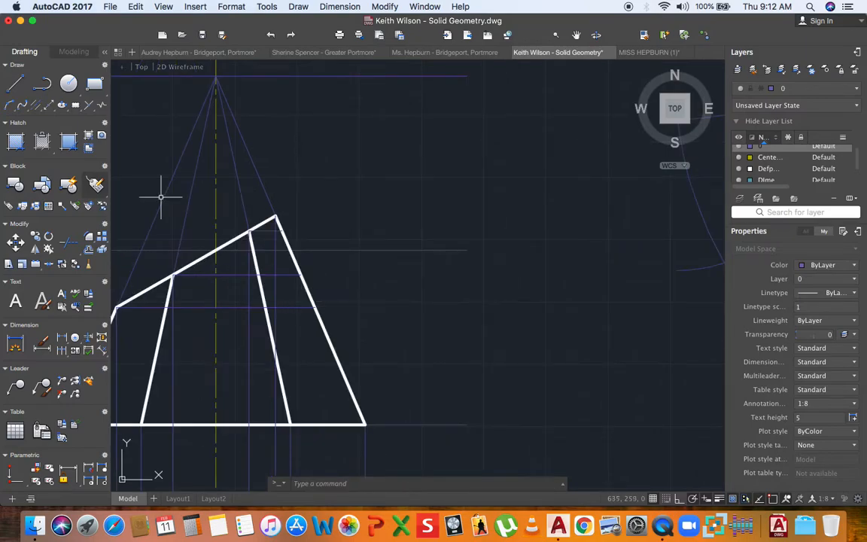
pyautogui.press('Return')
pyautogui.click(315, 307)
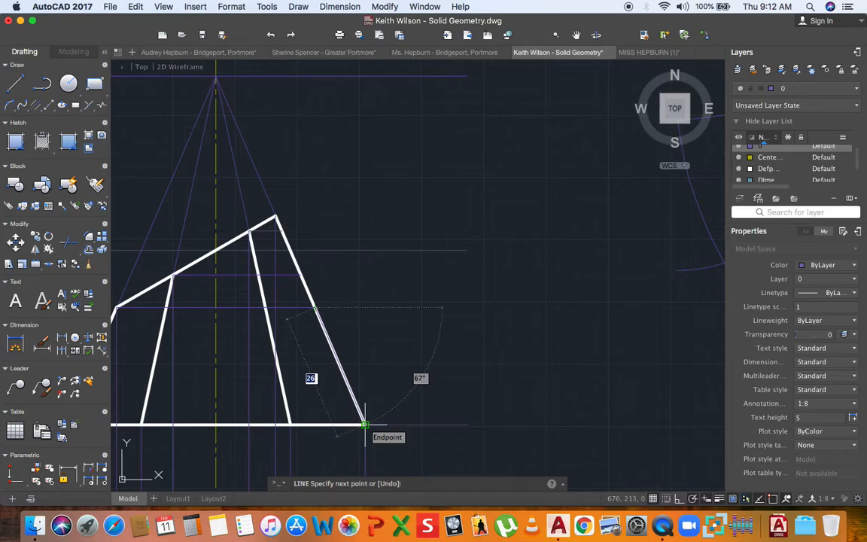
pyautogui.scroll(-1, 364, 425)
pyautogui.moveTo(367, 416); pyautogui.dragTo(306, 341, button='middle')
pyautogui.press('Escape')
pyautogui.press('Return')
pyautogui.click(268, 247)
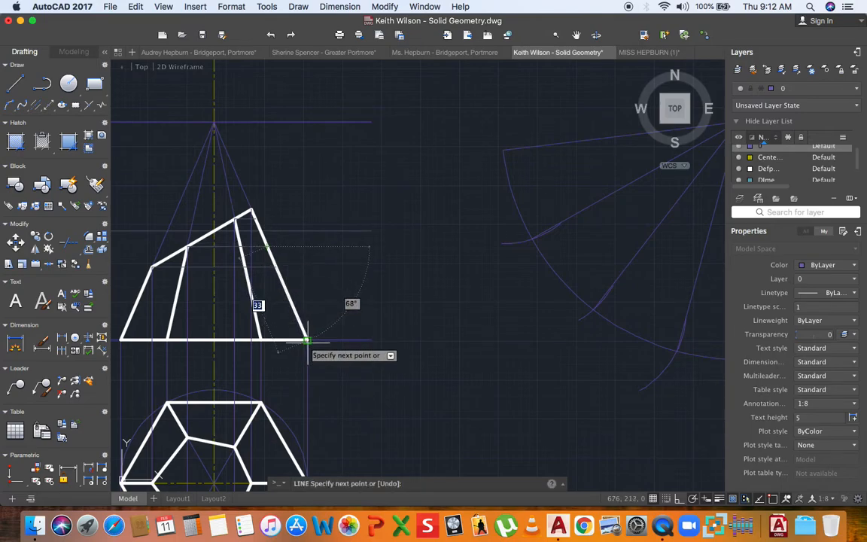
pyautogui.scroll(-5, 307, 340)
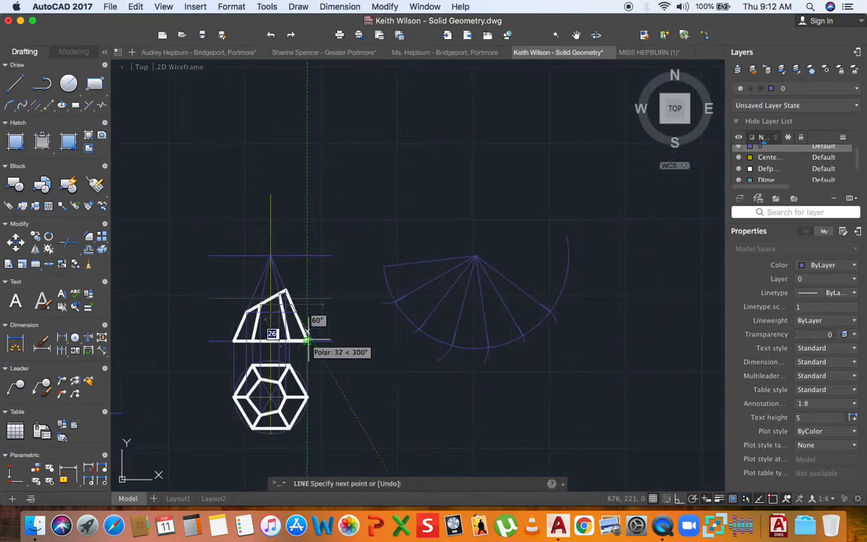
pyautogui.press('Escape')
pyautogui.scroll(4, 300, 322)
pyautogui.scroll(-1, 291, 306)
pyautogui.press('Return')
pyautogui.click(293, 319)
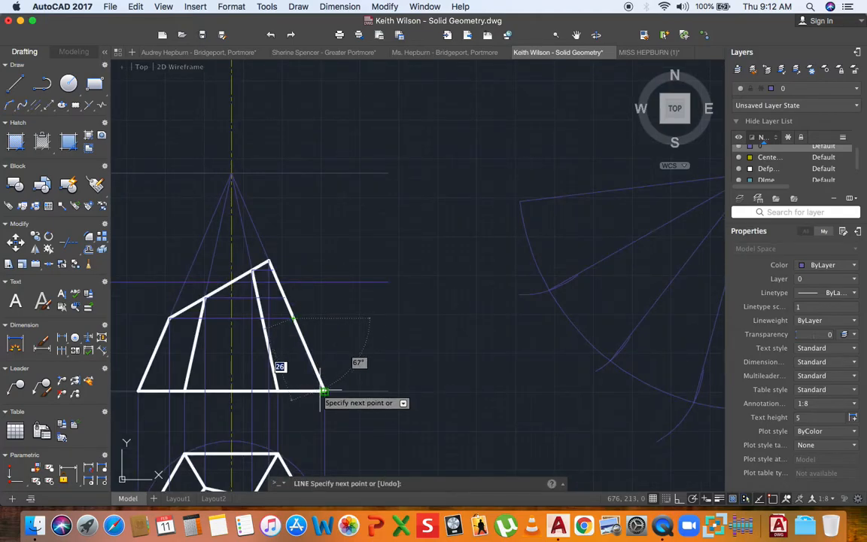
pyautogui.press('Escape')
pyautogui.scroll(-4, 250, 287)
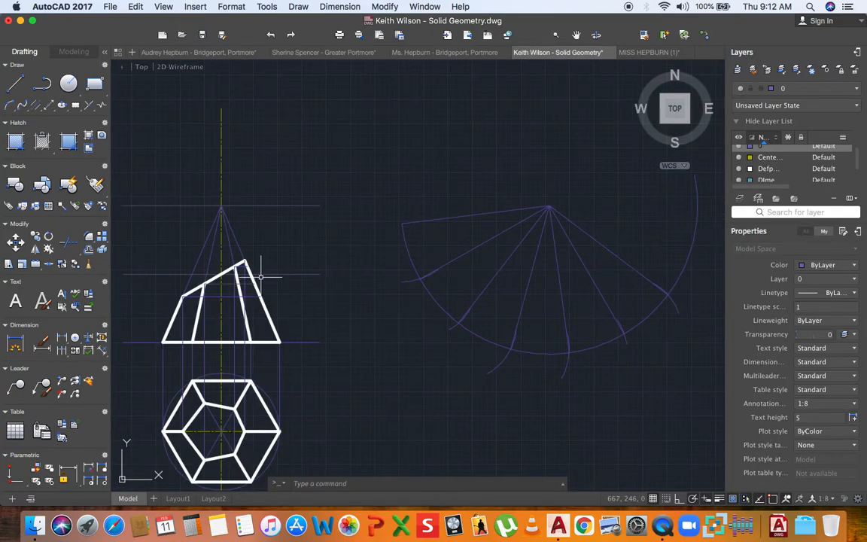
pyautogui.scroll(4, 257, 298)
pyautogui.moveTo(254, 299); pyautogui.dragTo(308, 299, button='middle')
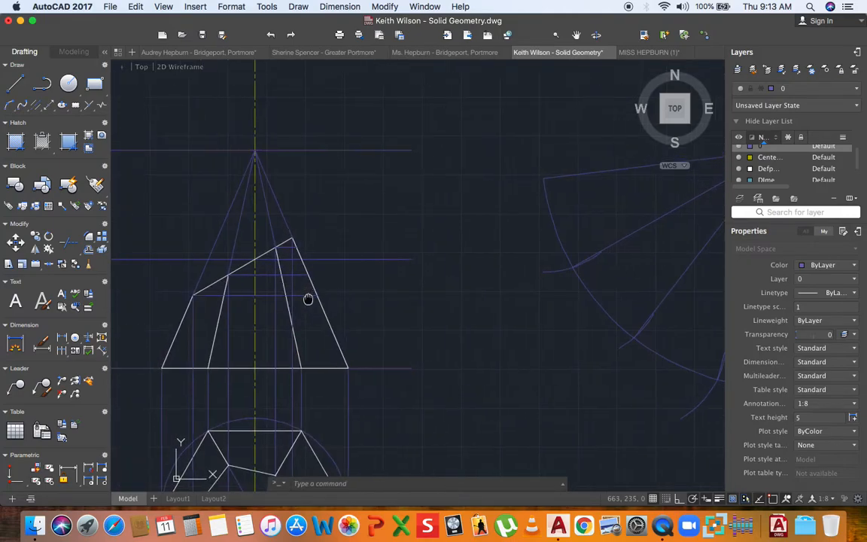
pyautogui.click(12, 106)
pyautogui.scroll(-2, 286, 305)
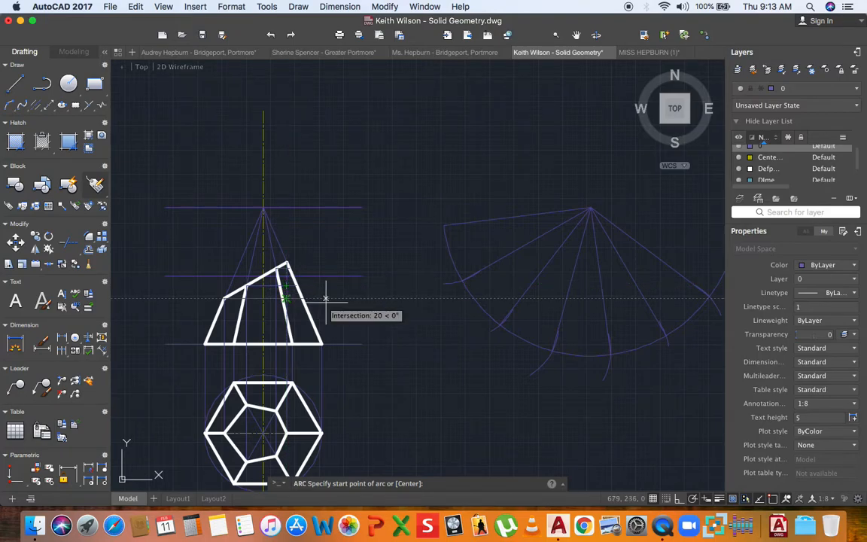
pyautogui.scroll(2, 327, 301)
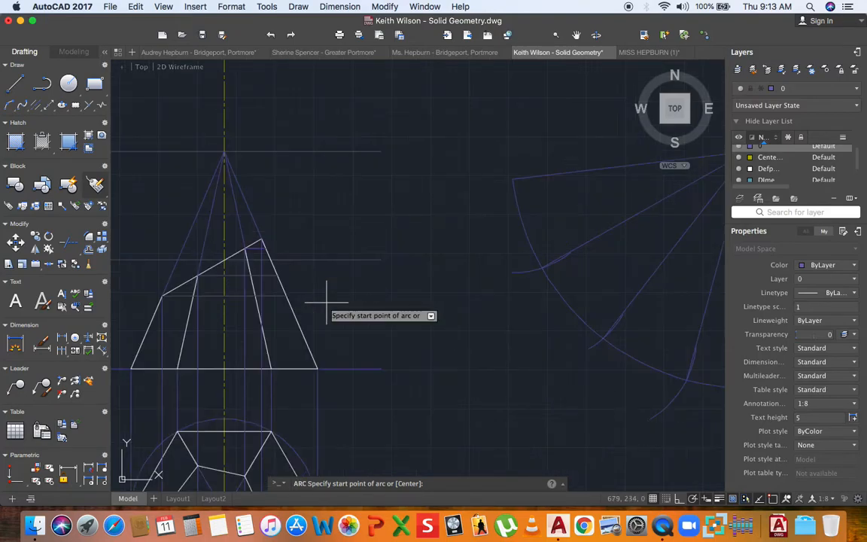
pyautogui.click(286, 297)
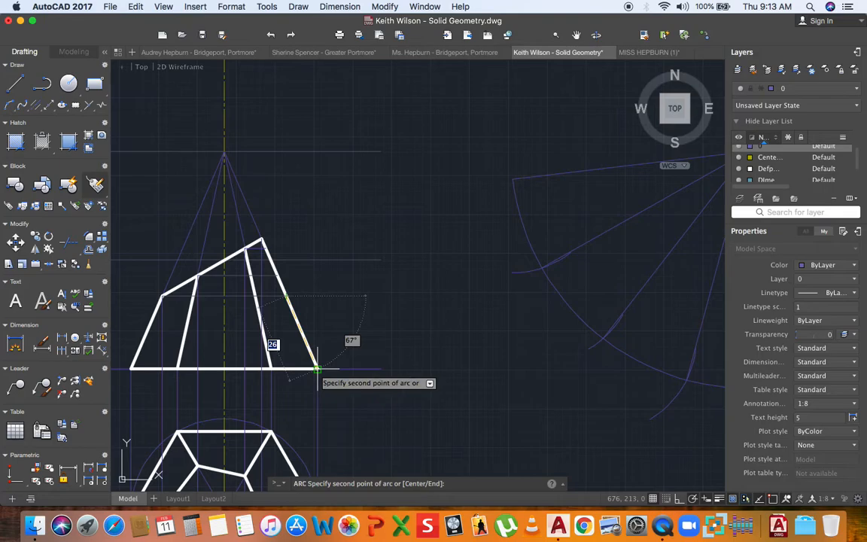
pyautogui.press('Escape')
pyautogui.press('Return')
pyautogui.click(277, 275)
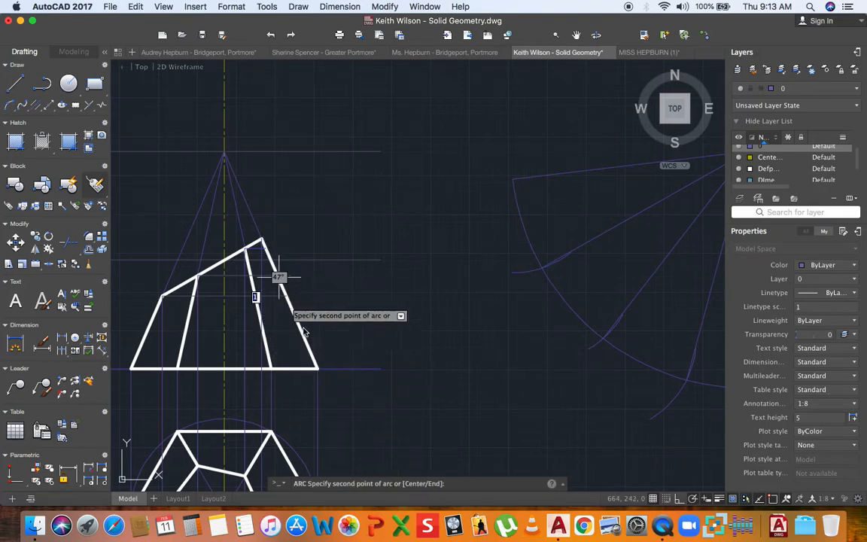
pyautogui.press('Escape')
pyautogui.press('Return')
pyautogui.scroll(5, 271, 261)
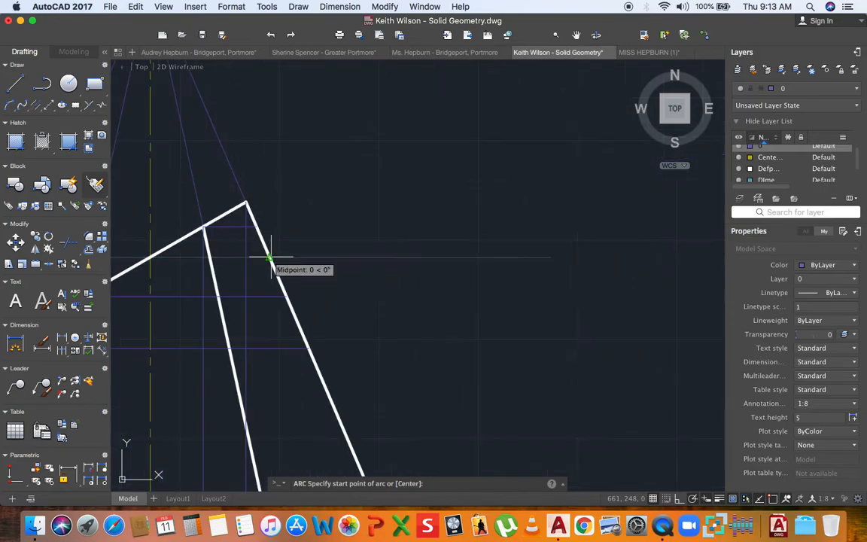
pyautogui.click(262, 258)
pyautogui.scroll(-5, 262, 257)
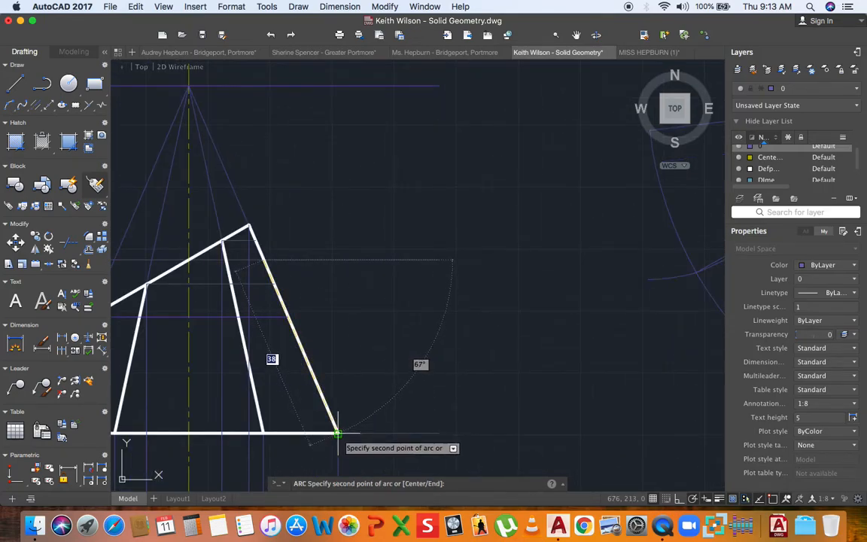
pyautogui.press('Escape')
pyautogui.press('Return')
pyautogui.click(255, 240)
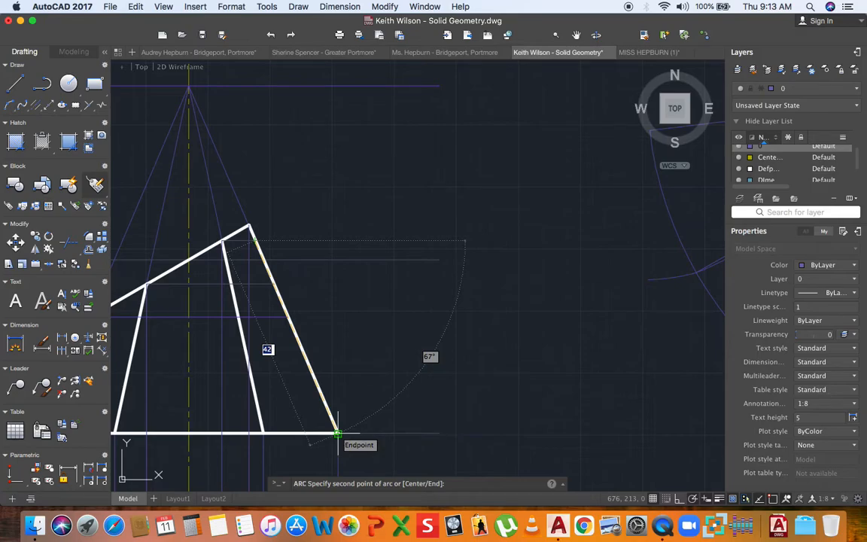
pyautogui.press('Escape')
pyautogui.press('Return')
pyautogui.click(249, 226)
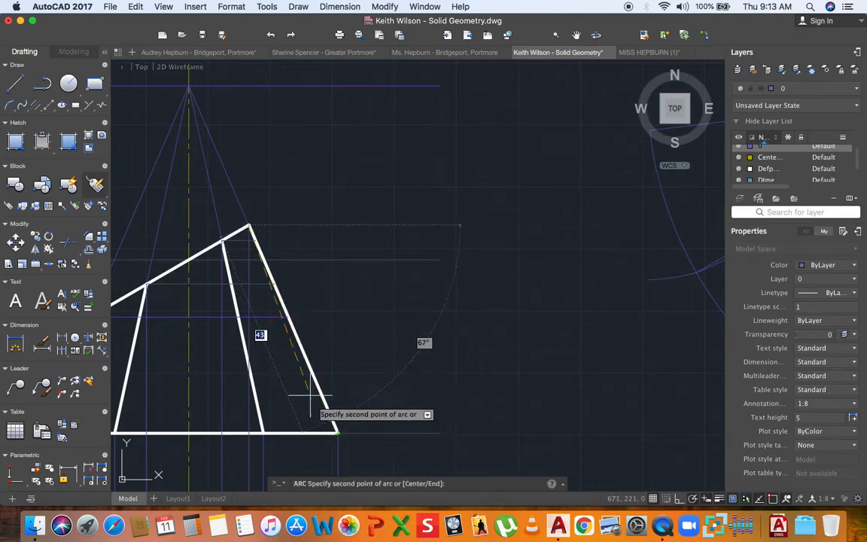
pyautogui.press('Escape')
pyautogui.scroll(-5, 286, 310)
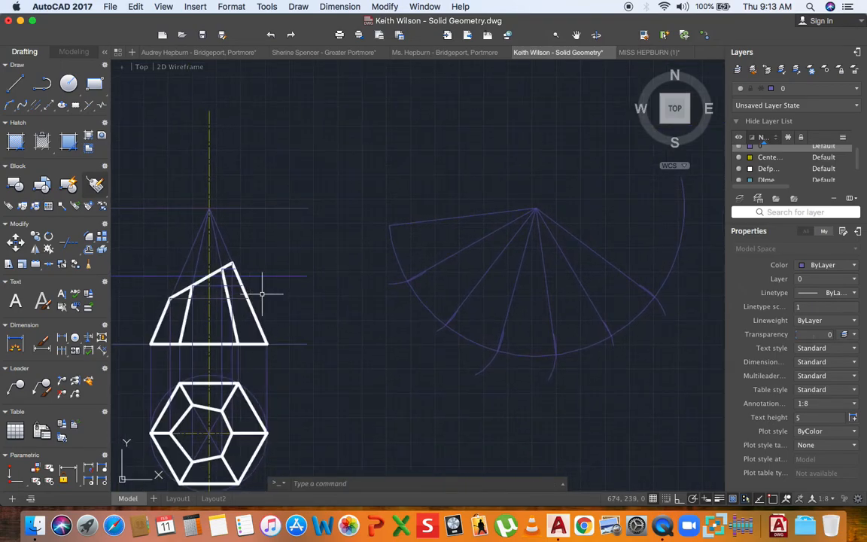
pyautogui.moveTo(272, 293); pyautogui.dragTo(241, 280, button='middle')
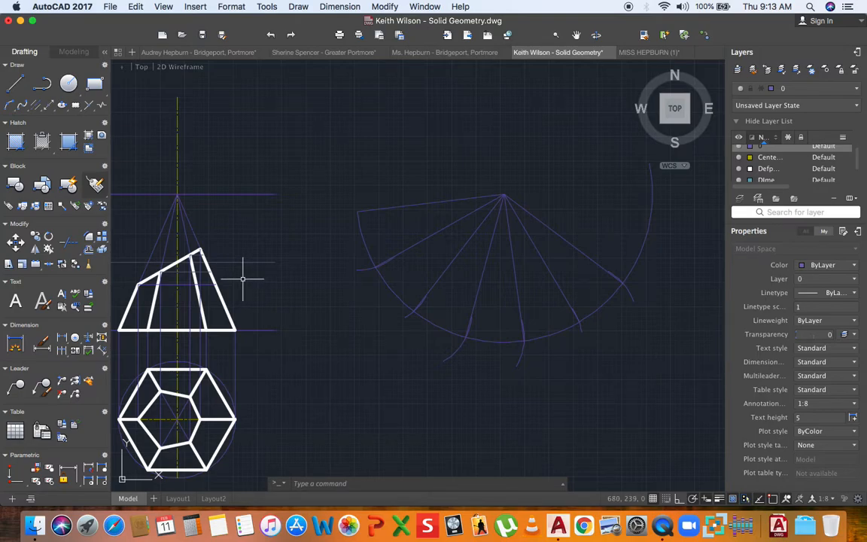
pyautogui.scroll(-3, 243, 279)
pyautogui.scroll(3, 286, 260)
pyautogui.scroll(-3, 301, 248)
# - Crossing-select the radial-line development and delete it
pyautogui.click(524, 182)
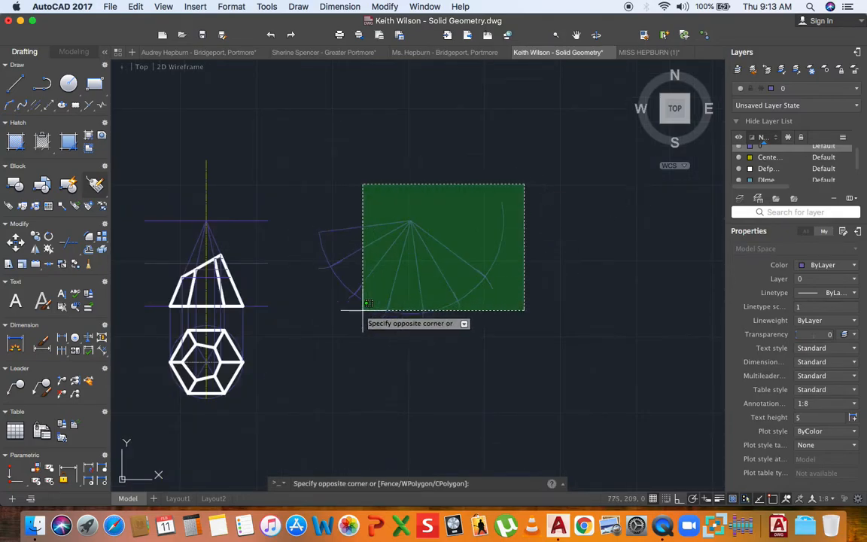
pyautogui.click(308, 325)
pyautogui.press('Delete')
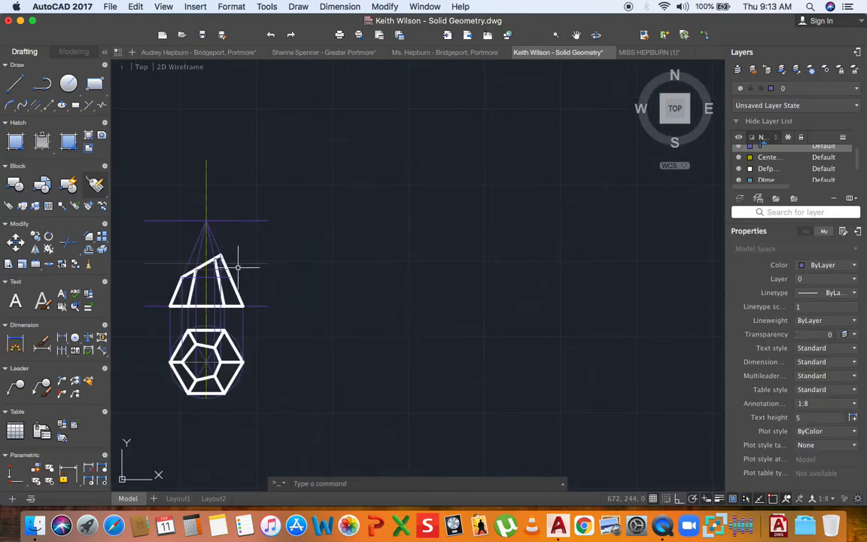
pyautogui.scroll(10, 238, 261)
# - Delete the three stray projection lines, including the short line near the apex
pyautogui.click(245, 340)
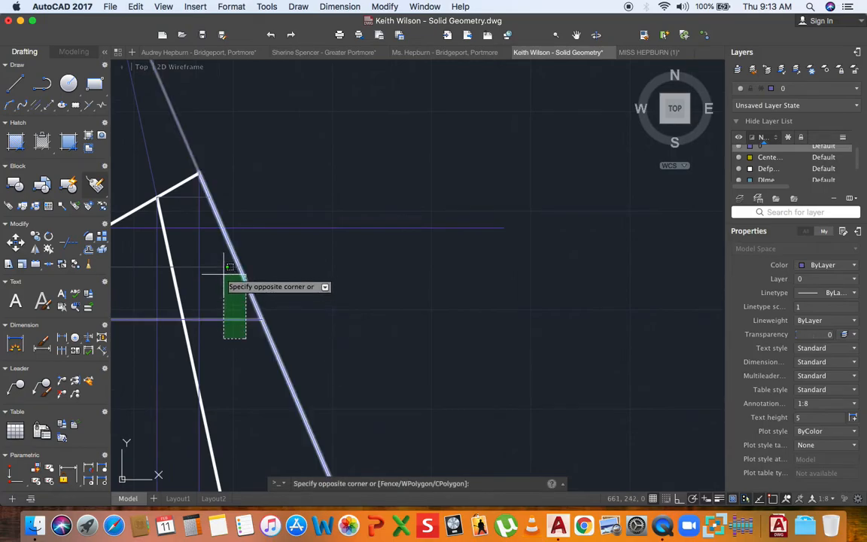
pyautogui.click(212, 307)
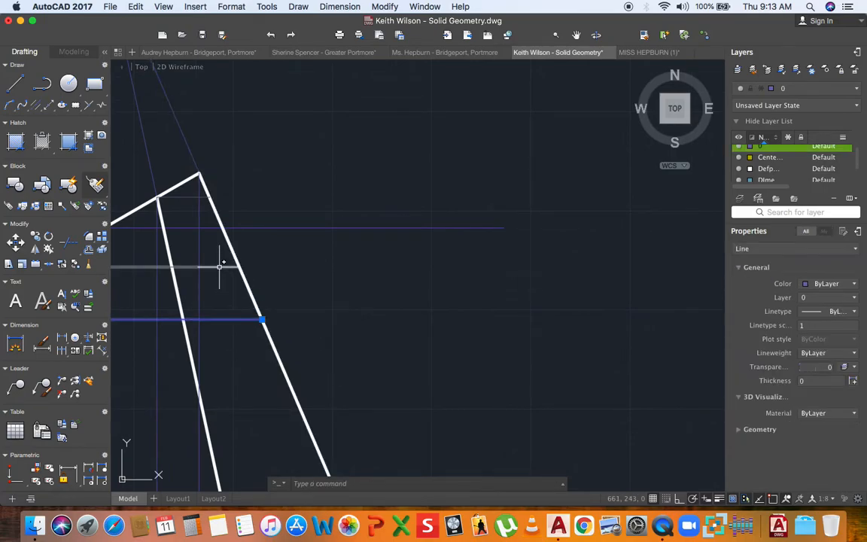
pyautogui.click(212, 227)
pyautogui.scroll(-5, 248, 233)
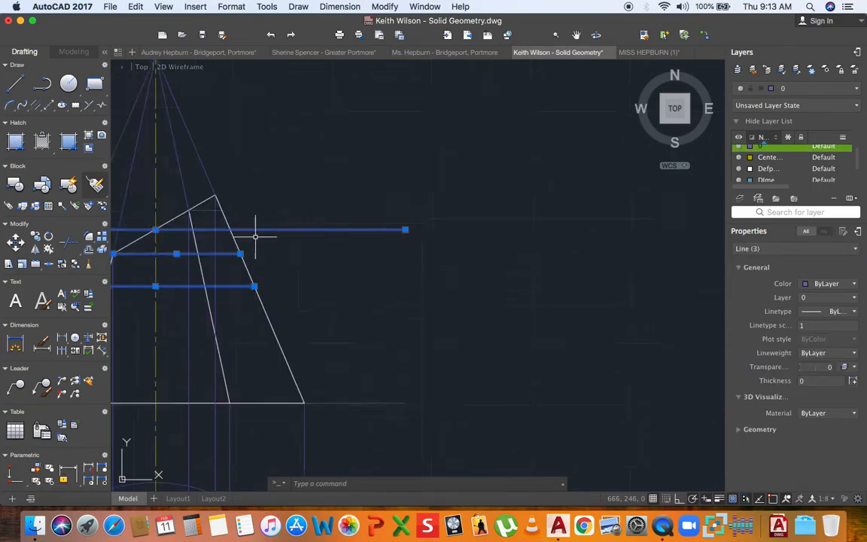
pyautogui.scroll(5, 231, 228)
pyautogui.press('Escape')
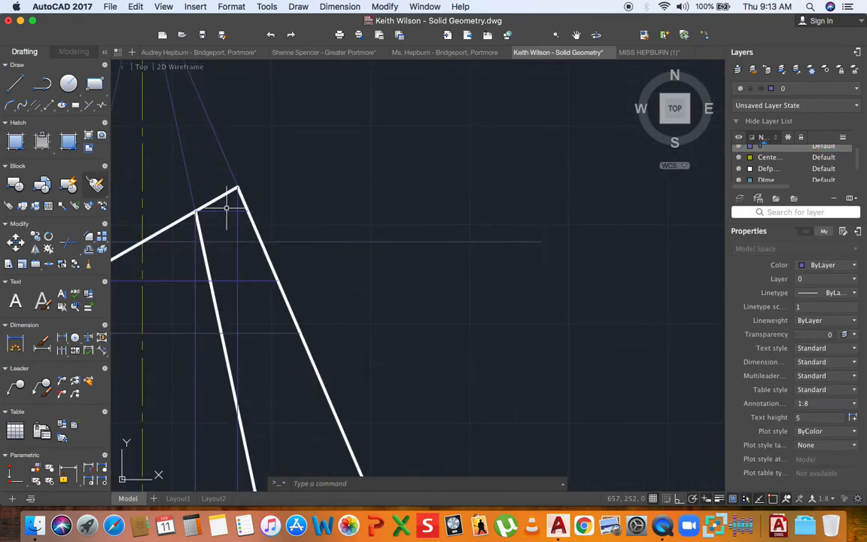
pyautogui.click(224, 212)
pyautogui.scroll(-3, 253, 271)
pyautogui.click(261, 281)
pyautogui.press('Delete')
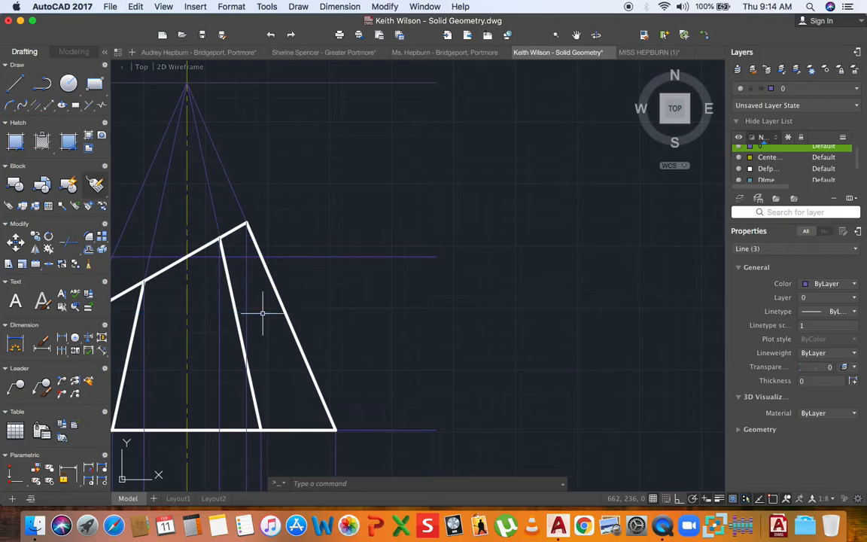
# - Shorten the horizontal line through the cut so it ends at the pyramid's edge
pyautogui.scroll(-5, 277, 309)
pyautogui.click(308, 291)
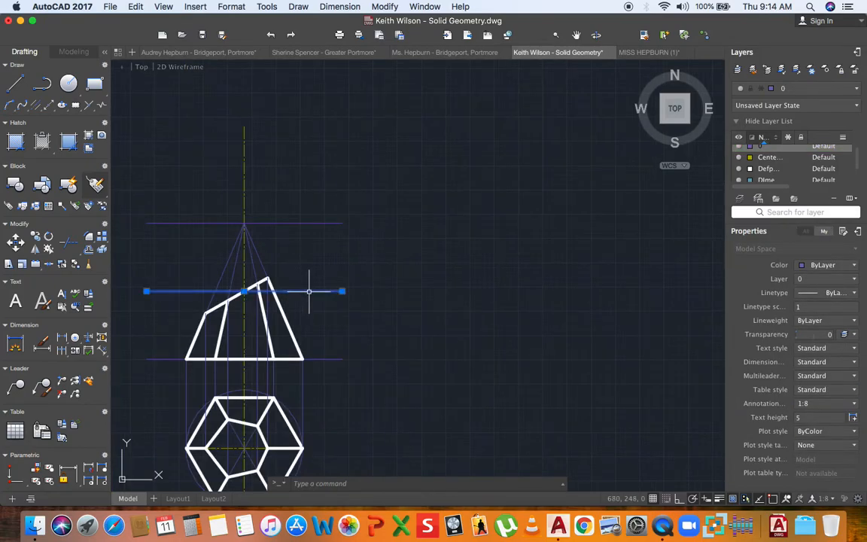
pyautogui.click(343, 290)
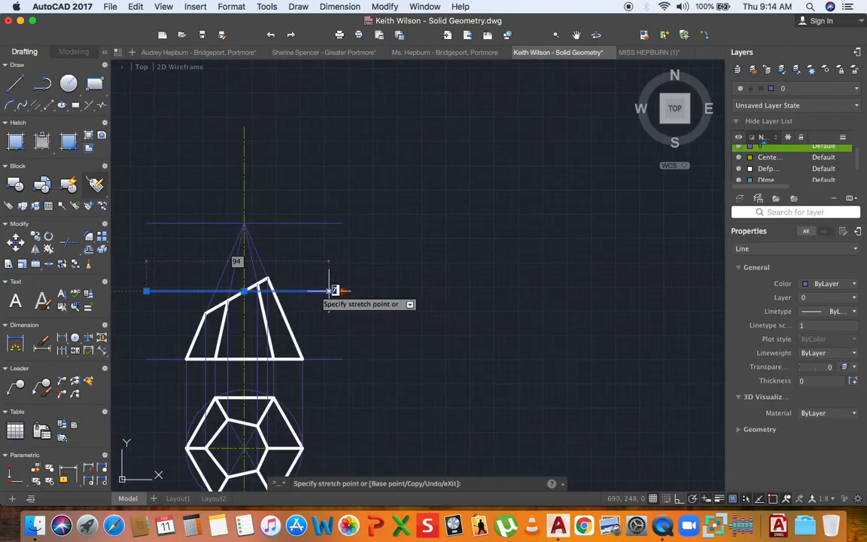
pyautogui.click(272, 291)
pyautogui.scroll(5, 281, 294)
pyautogui.scroll(-3, 297, 278)
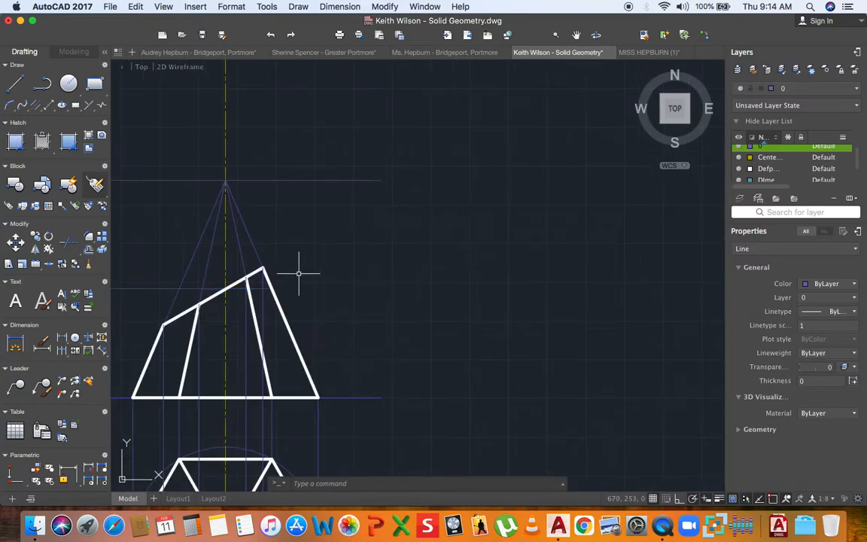
pyautogui.press('Escape')
pyautogui.scroll(-3, 237, 225)
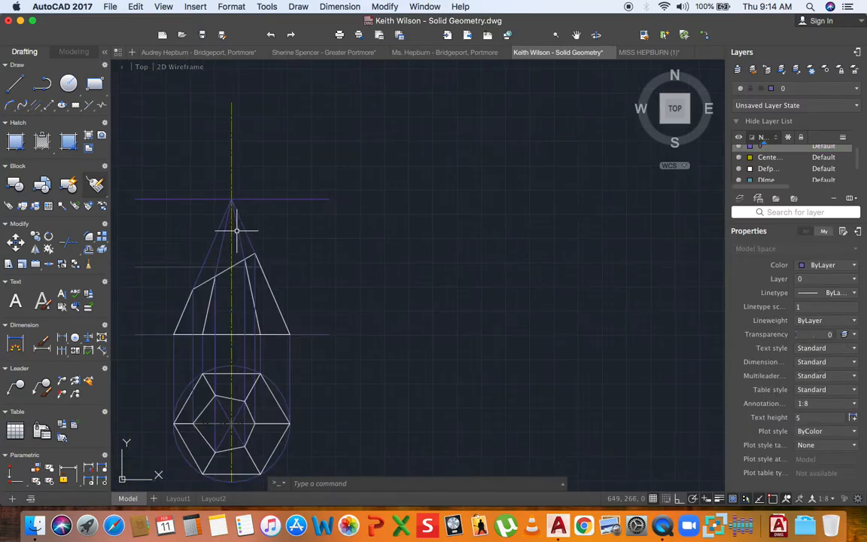
pyautogui.click(9, 106)
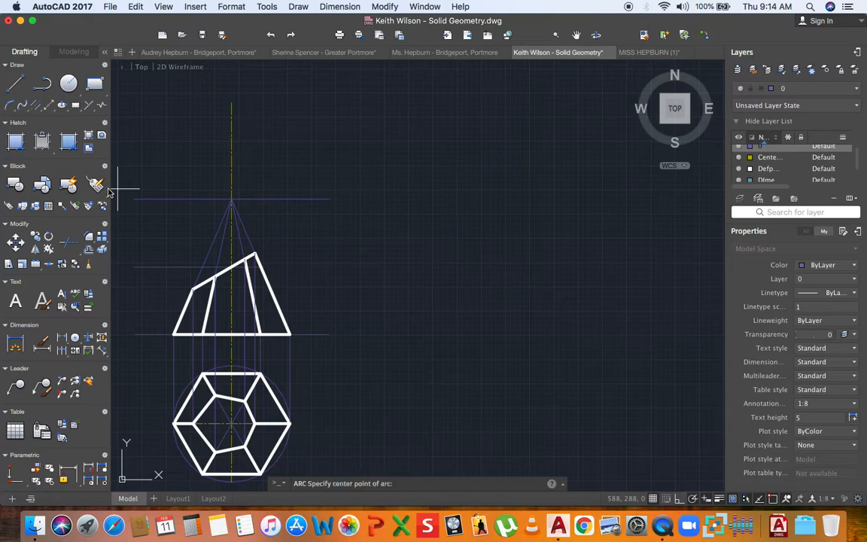
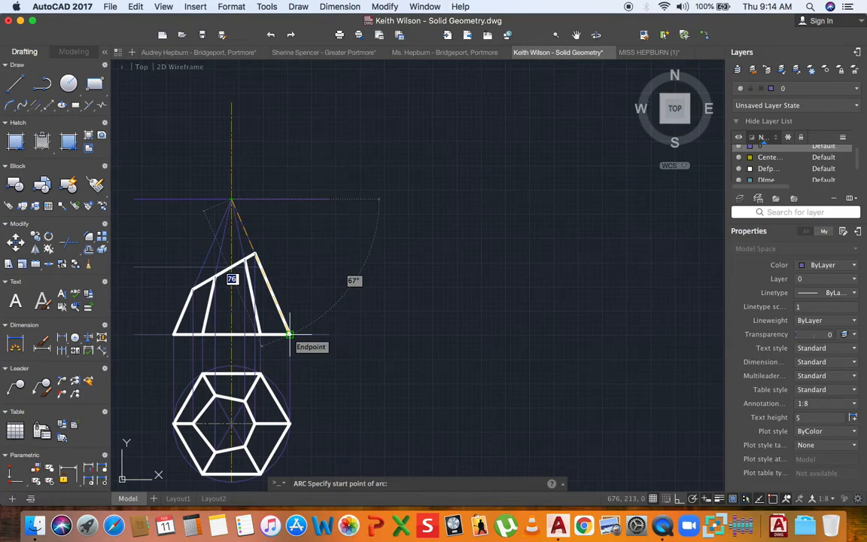
# - Draw a large arc centred on the pyramid apex, starting from the right base corner
pyautogui.press('Escape')
pyautogui.click(10, 106)
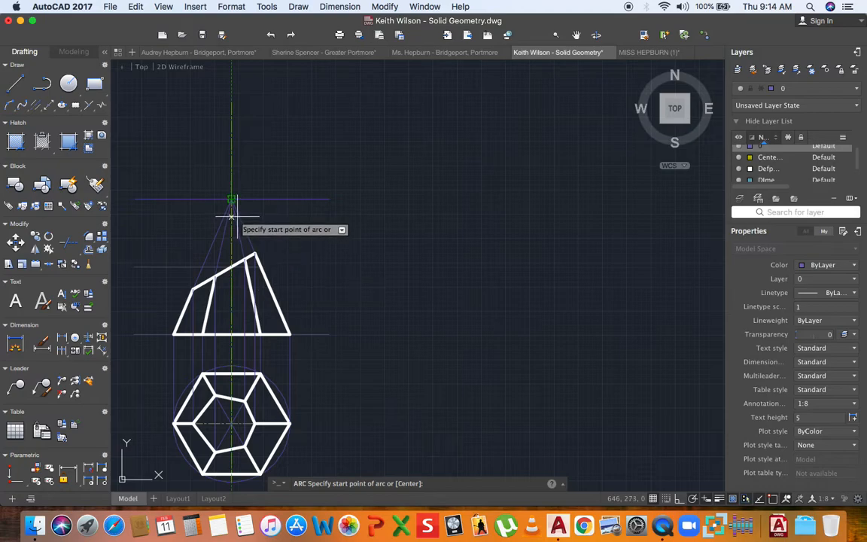
pyautogui.press('Escape')
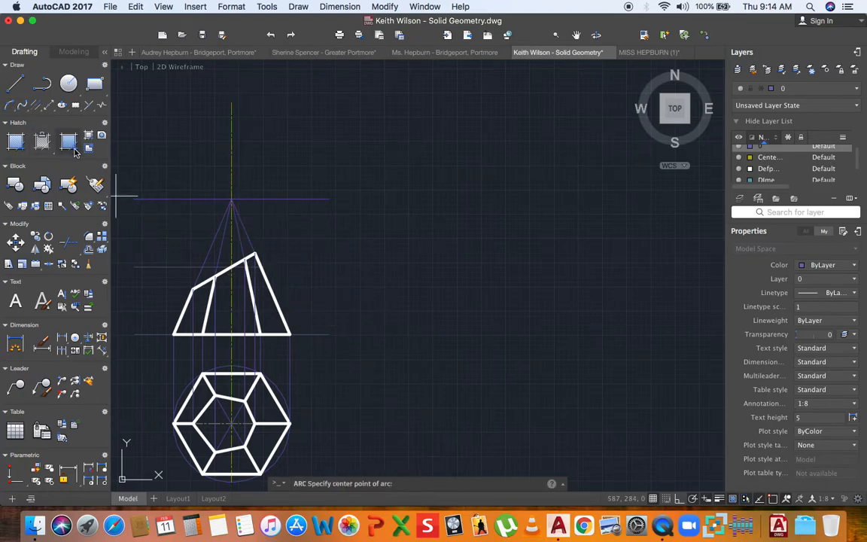
pyautogui.click(231, 199)
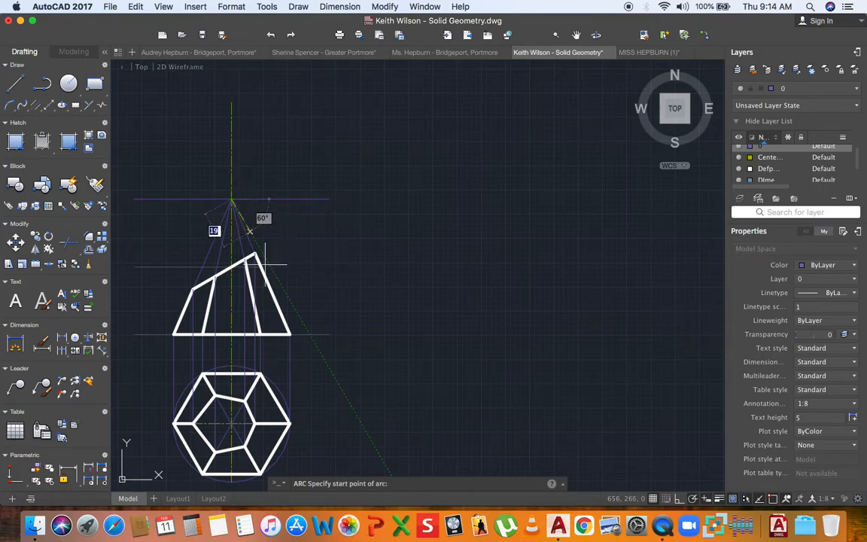
pyautogui.click(289, 333)
pyautogui.scroll(-5, 339, 248)
pyautogui.scroll(2, 348, 162)
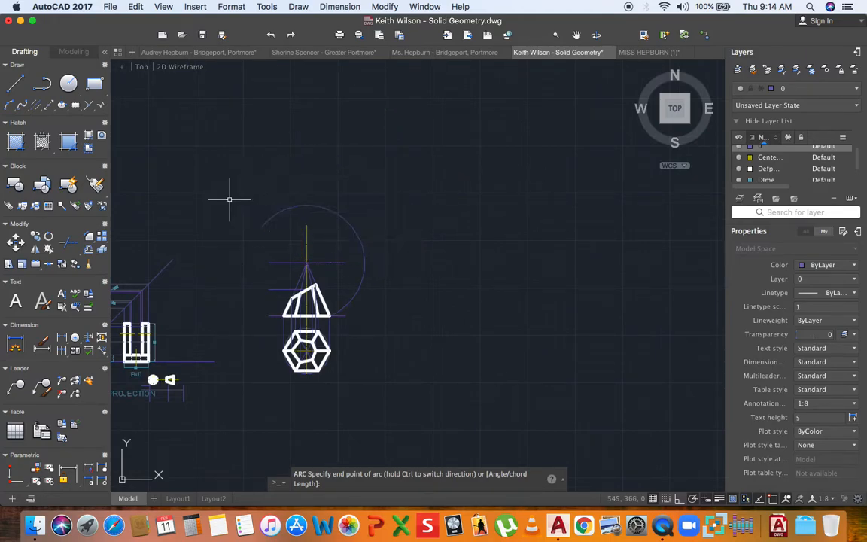
pyautogui.click(229, 200)
pyautogui.scroll(3, 317, 257)
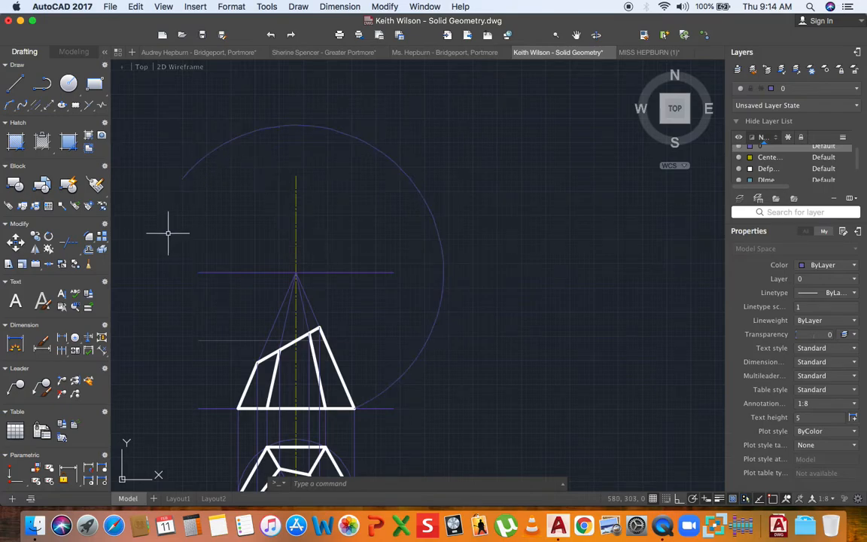
pyautogui.scroll(-2, 214, 177)
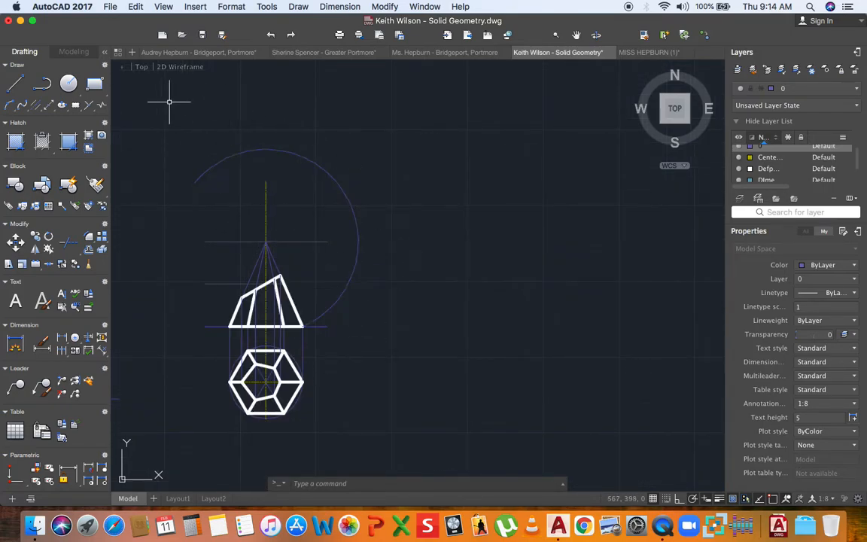
pyautogui.scroll(3, 300, 241)
pyautogui.scroll(-4, 304, 240)
# - Clear the line selection, bring the top-view hexagon into view, and start a new arc
pyautogui.scroll(1, 308, 242)
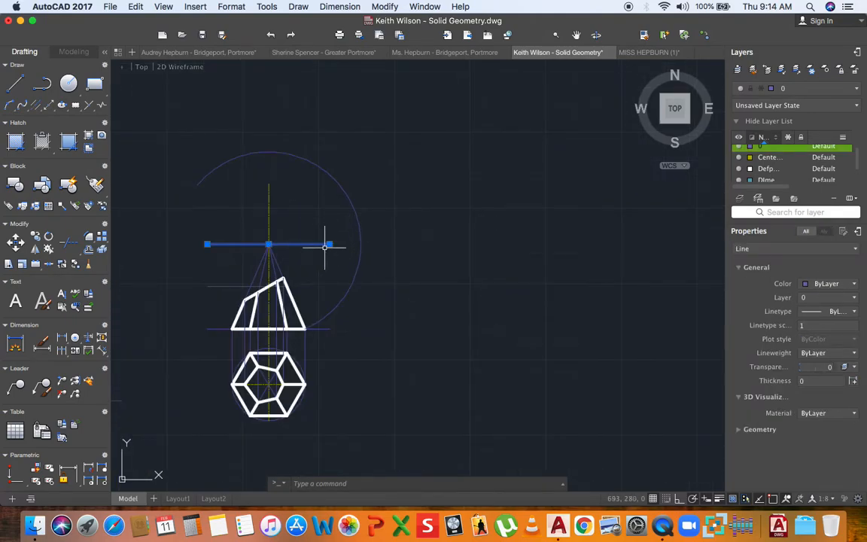
pyautogui.press('Escape')
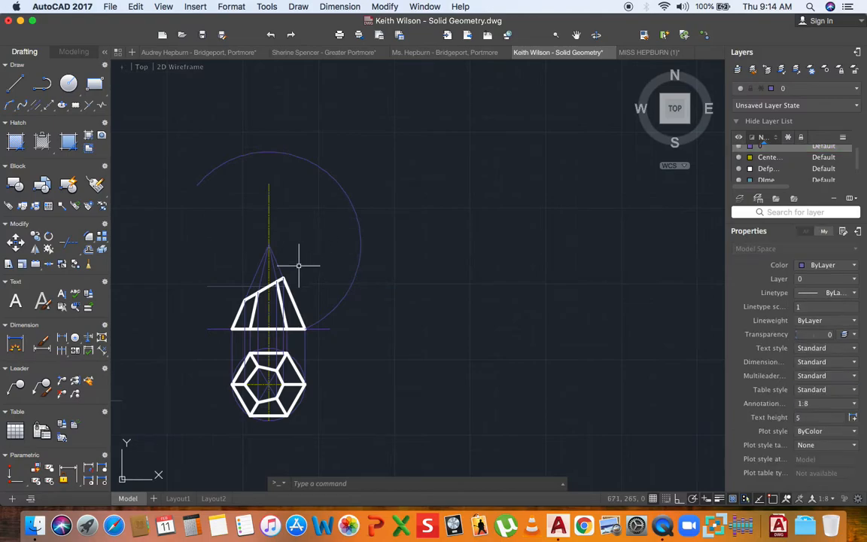
pyautogui.scroll(2, 298, 260)
pyautogui.scroll(3, 296, 268)
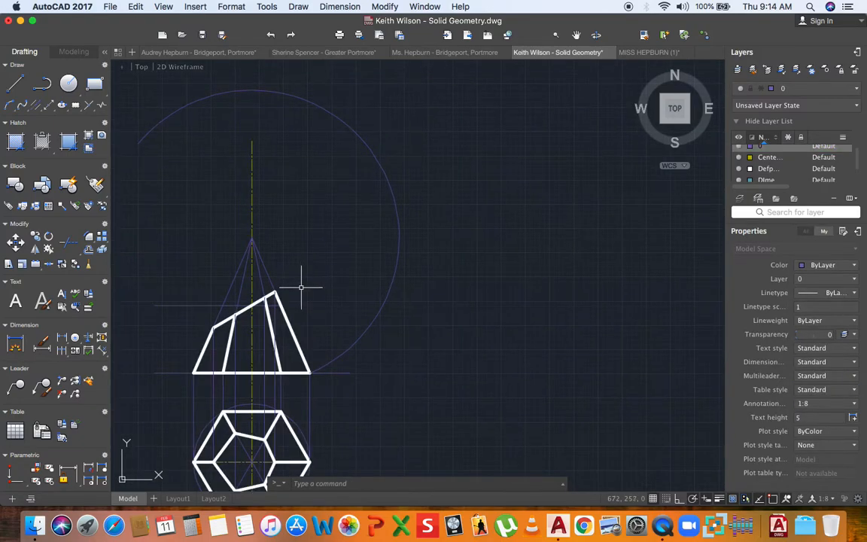
pyautogui.scroll(-2, 289, 310)
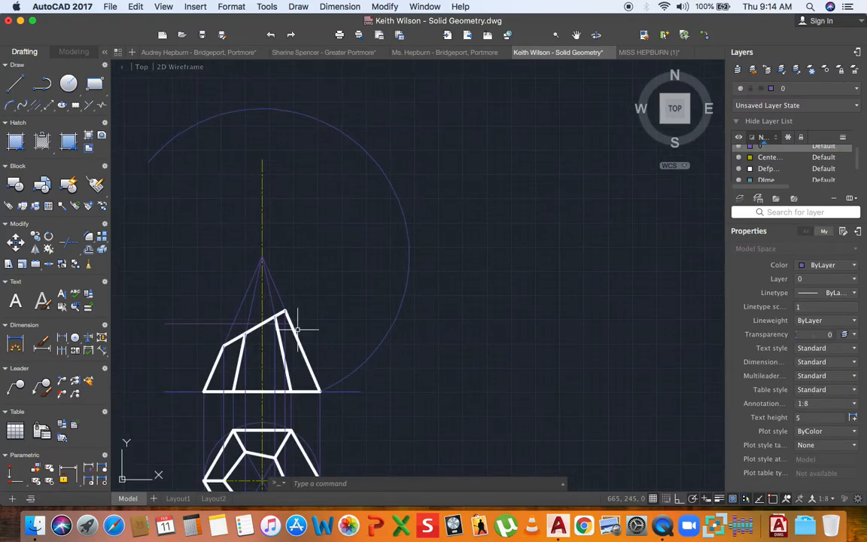
pyautogui.moveTo(326, 351); pyautogui.dragTo(319, 258, button='middle')
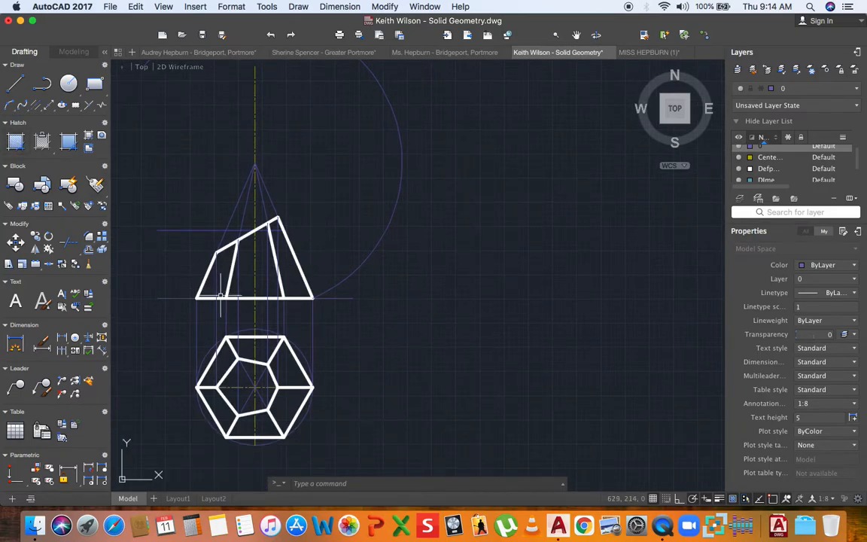
pyautogui.click(11, 105)
pyautogui.scroll(3, 323, 301)
pyautogui.scroll(4, 323, 327)
# - Strike a short arc across the development arc at the first edge-length division
pyautogui.press('Return')
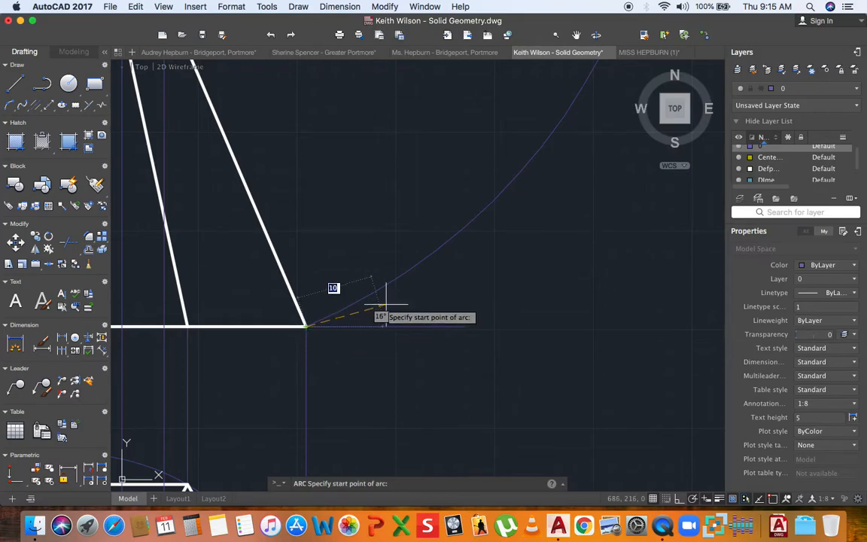
pyautogui.scroll(-2, 350, 285)
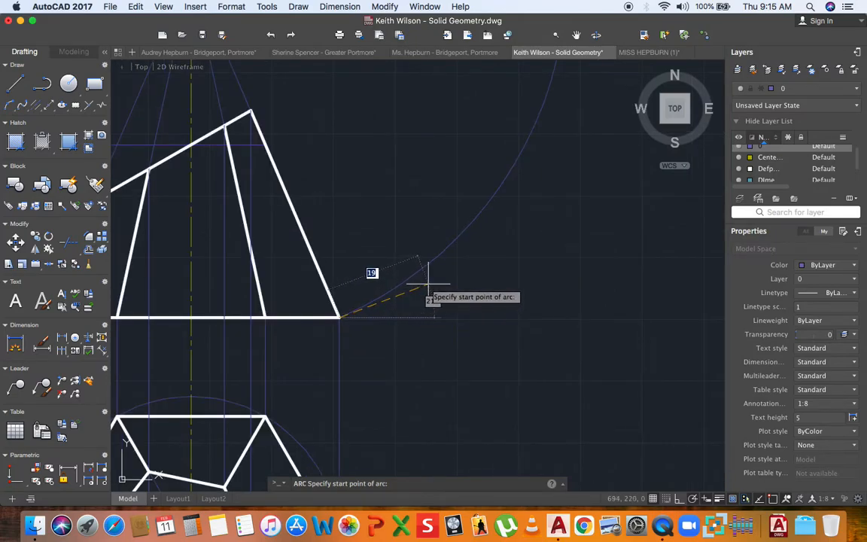
pyautogui.click(428, 285)
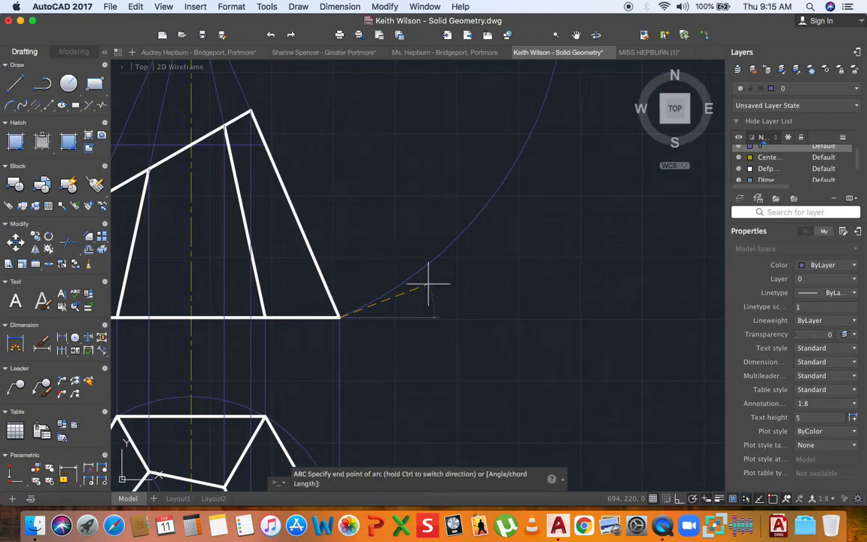
pyautogui.click(417, 236)
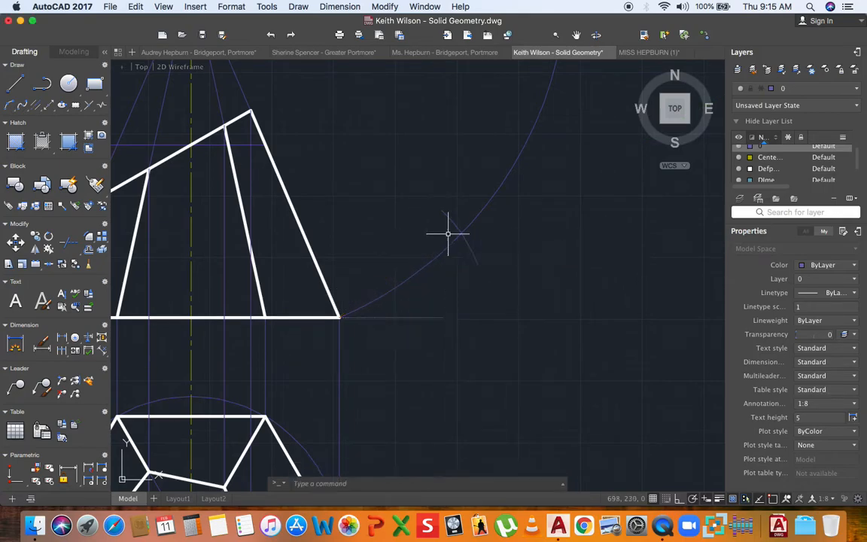
pyautogui.moveTo(423, 231); pyautogui.dragTo(358, 267, button='middle')
# - Begin a centre-option arc on the previous crossing, then cancel it
pyautogui.press('Return')
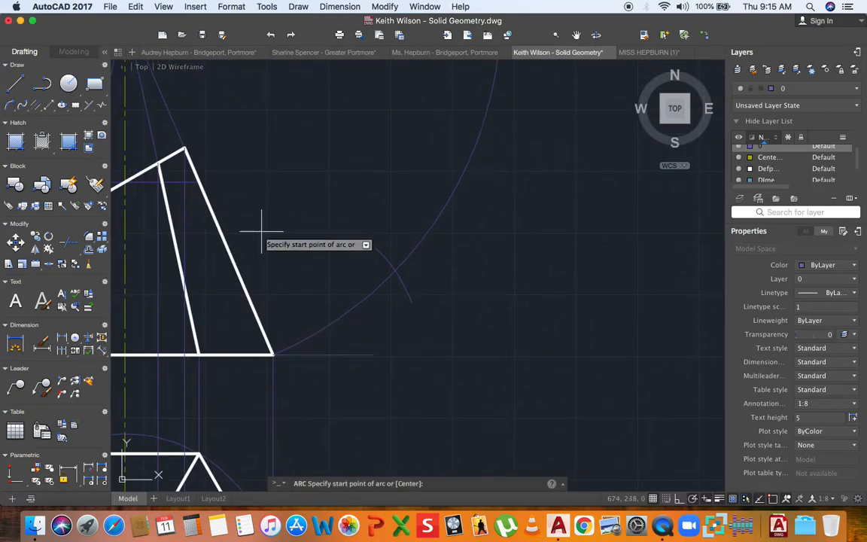
pyautogui.write('c')
pyautogui.press('Return')
pyautogui.click(395, 271)
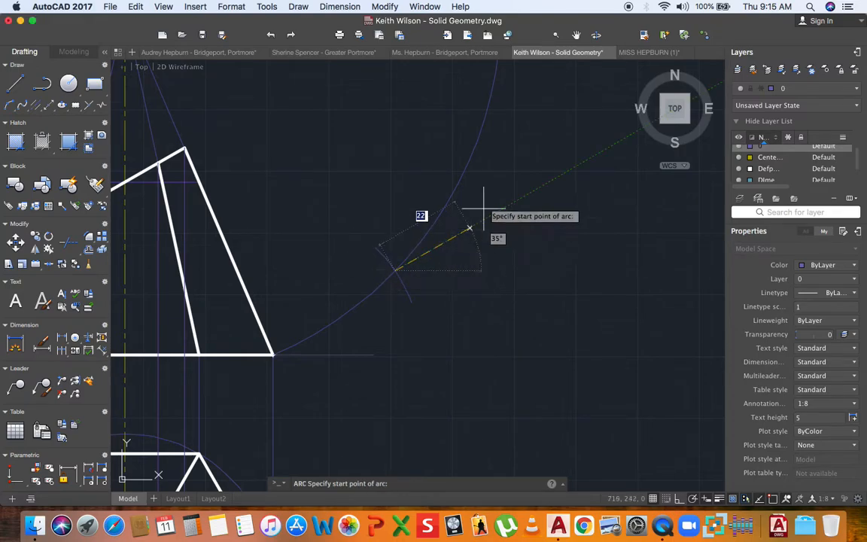
pyautogui.click(498, 169)
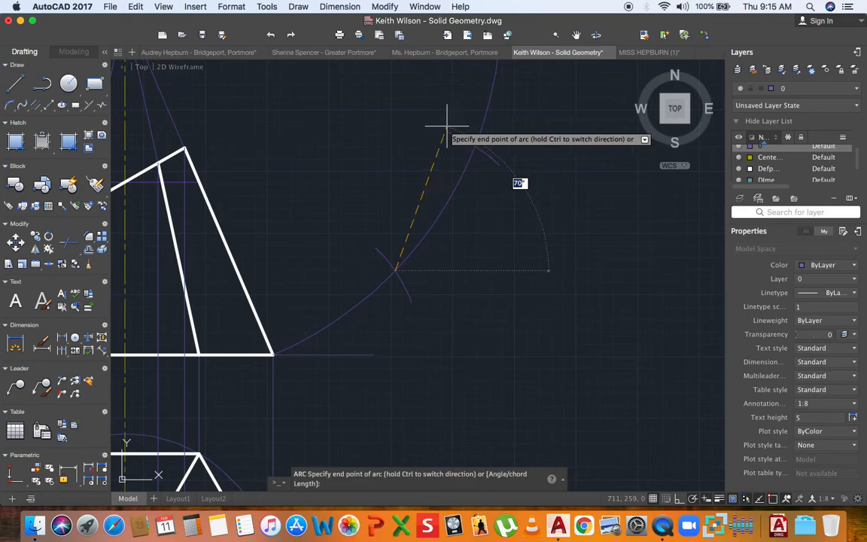
pyautogui.press('Escape')
pyautogui.scroll(5, 244, 181)
# - Draw a marking arc centred on the marked crossing, cutting the development arc
pyautogui.press('Return')
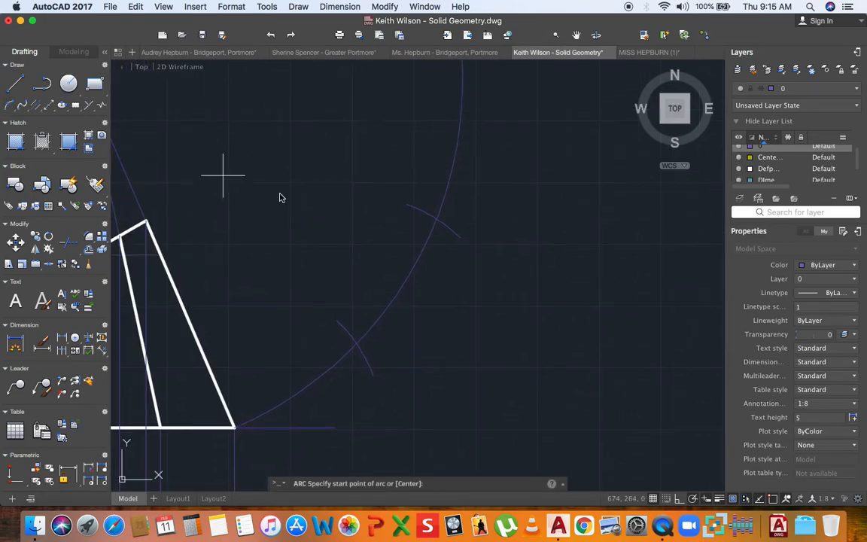
pyautogui.write('c')
pyautogui.press('Return')
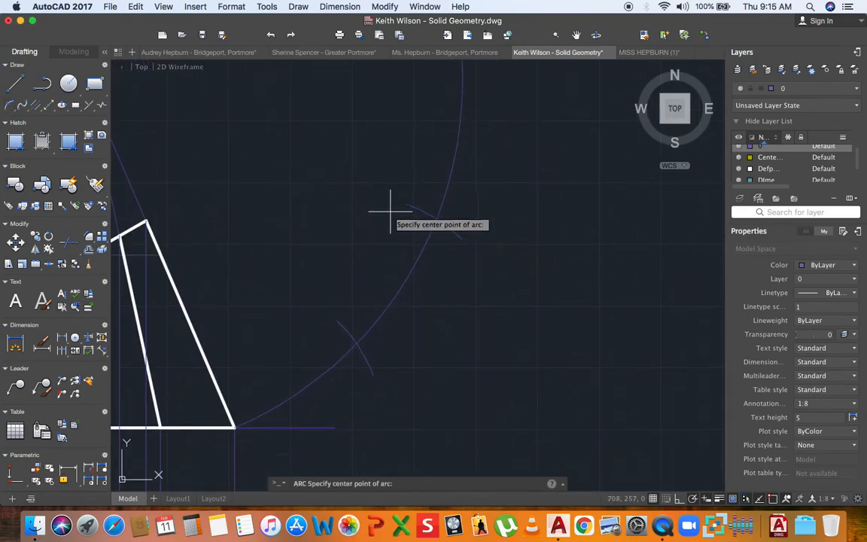
pyautogui.scroll(5, 436, 219)
pyautogui.click(434, 217)
pyautogui.scroll(-7, 399, 251)
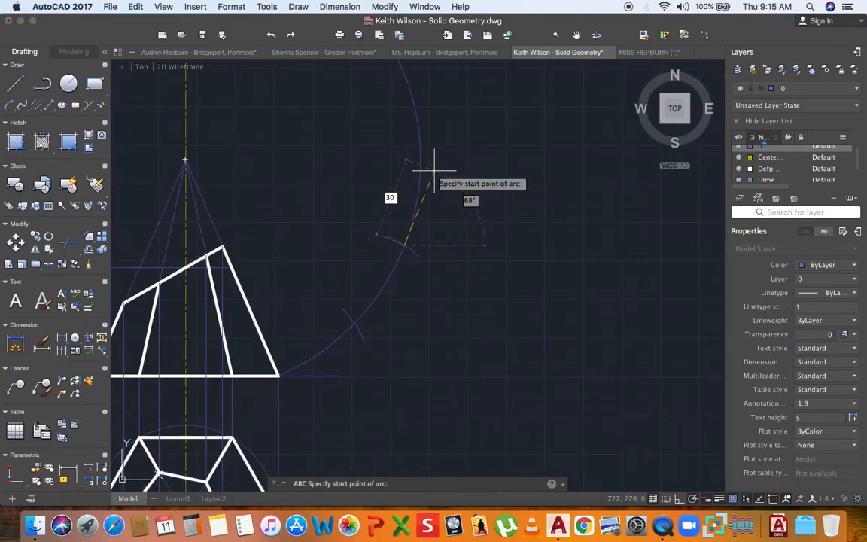
pyautogui.click(434, 173)
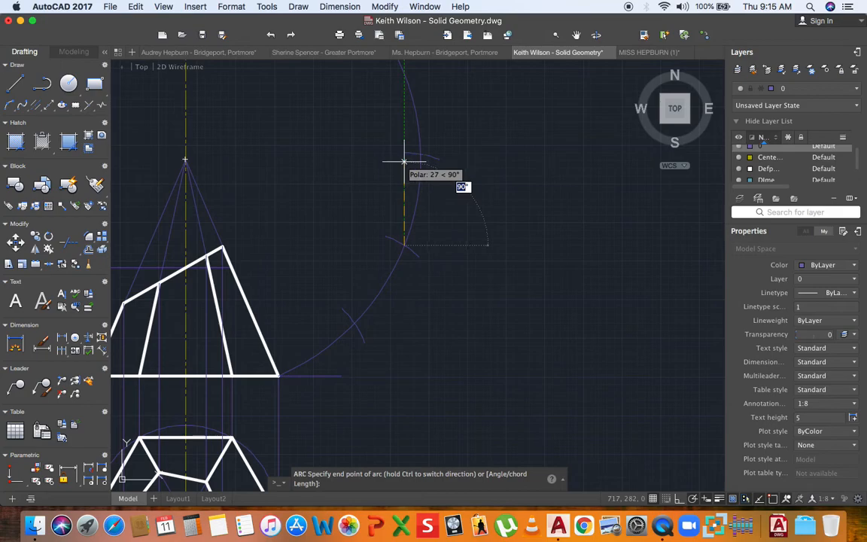
pyautogui.click(404, 161)
# - Draw the next marking arc centred on the latest crossing point
pyautogui.click(11, 107)
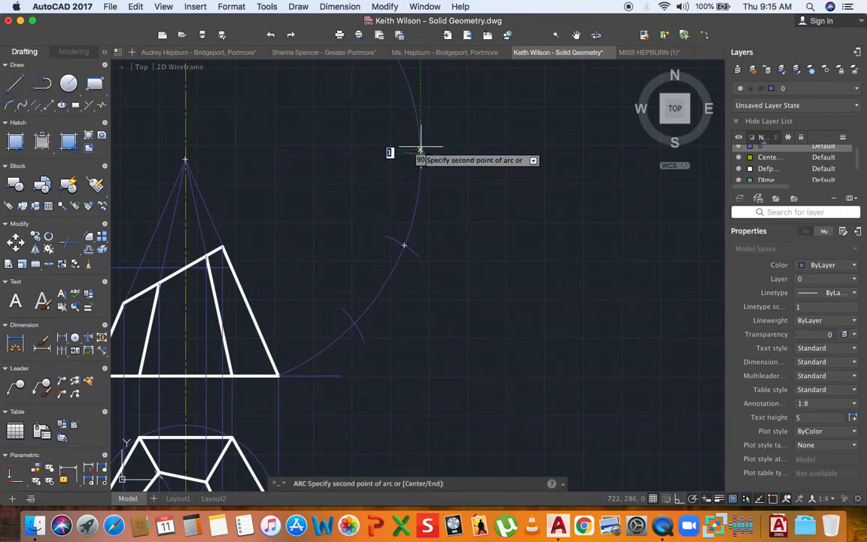
pyautogui.press('Escape')
pyautogui.click(10, 106)
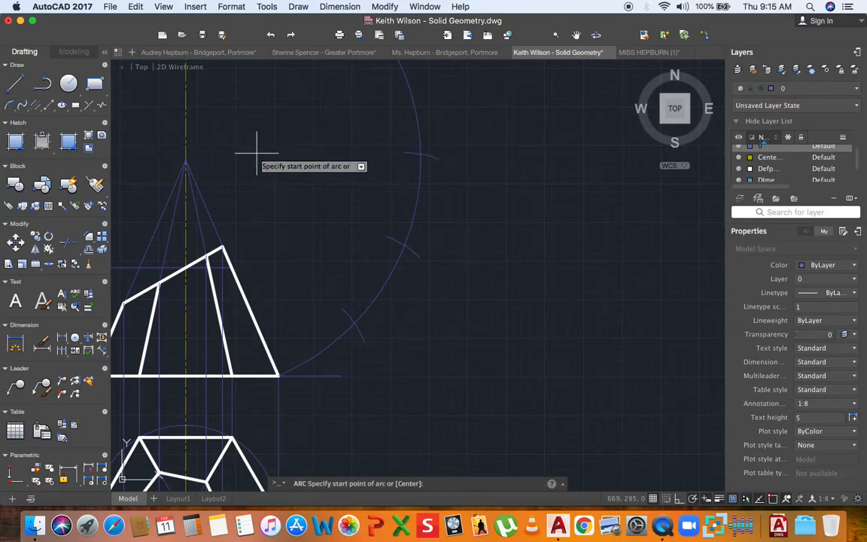
pyautogui.write('c')
pyautogui.press('Return')
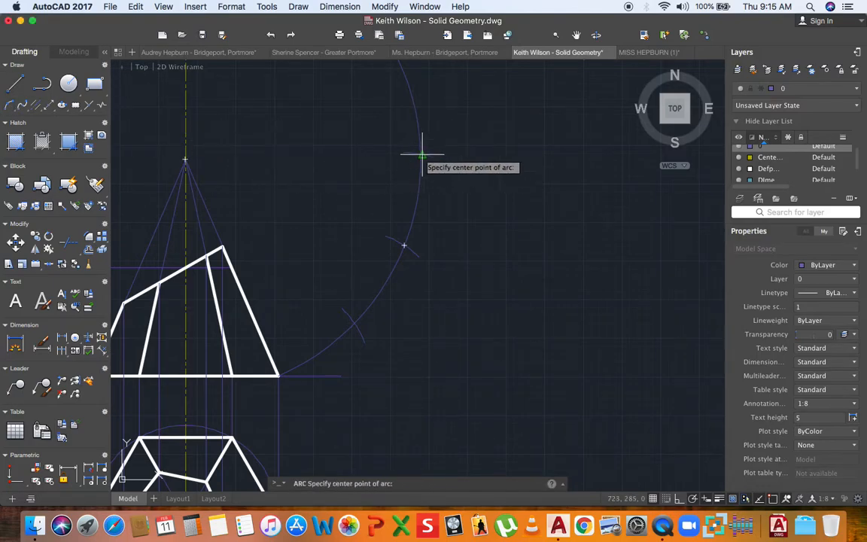
pyautogui.click(420, 154)
pyautogui.scroll(-4, 391, 180)
pyautogui.scroll(4, 418, 184)
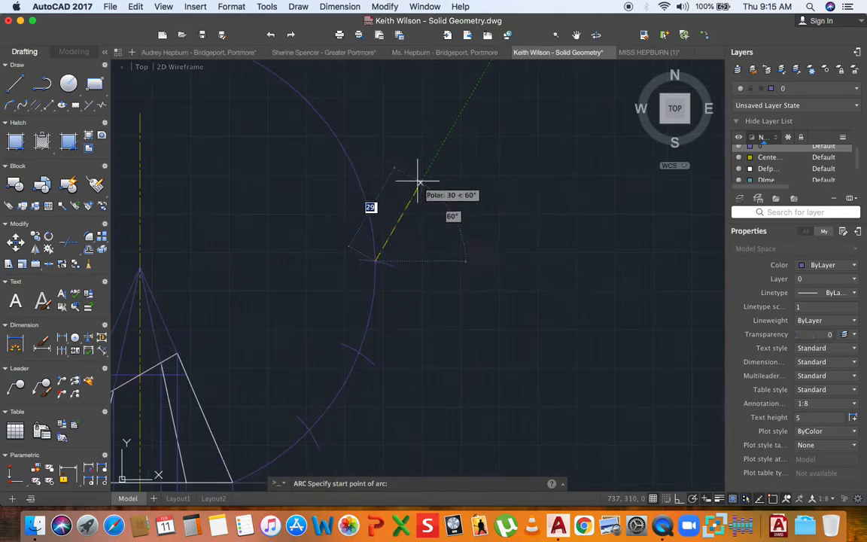
pyautogui.click(374, 148)
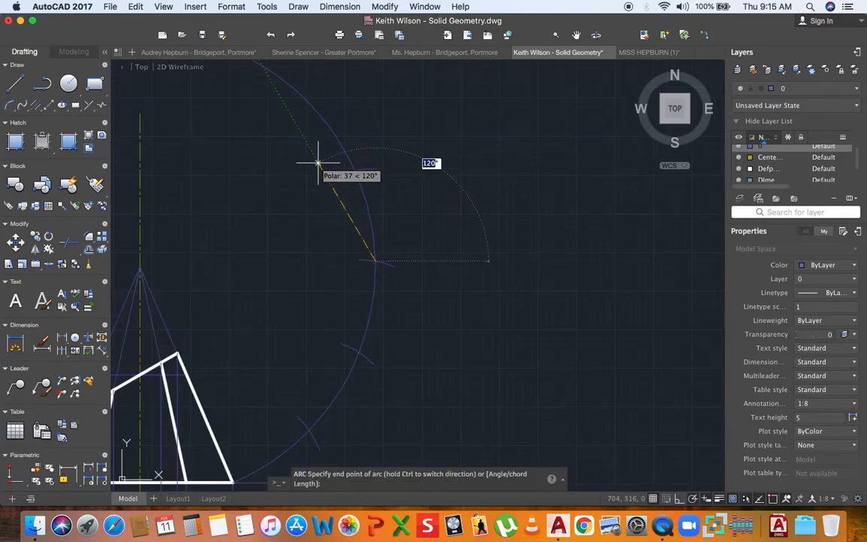
pyautogui.click(317, 163)
# - Strike another marking arc centred on the newest crossing point
pyautogui.click(10, 106)
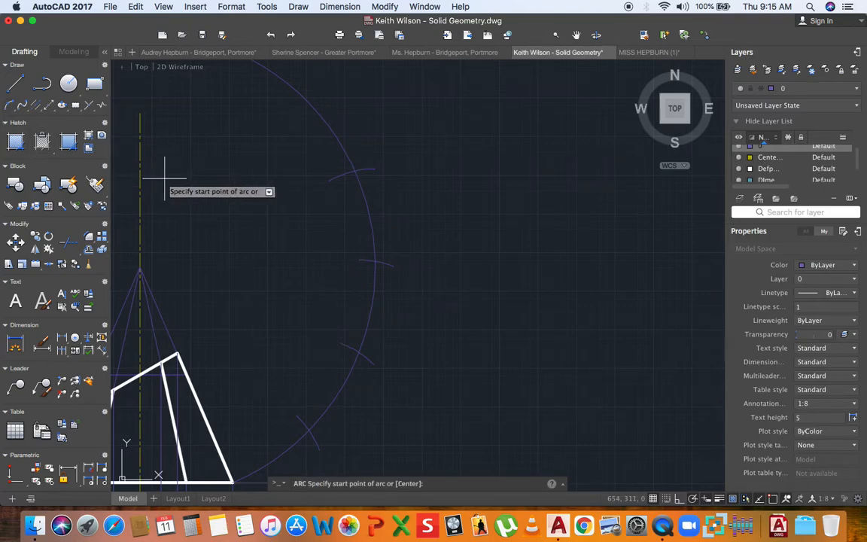
pyautogui.write('c')
pyautogui.press('Return')
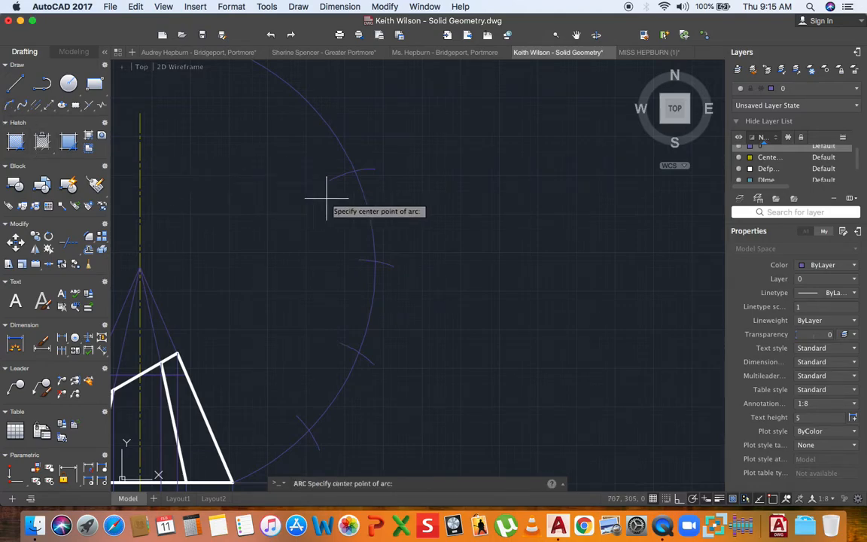
pyautogui.click(355, 171)
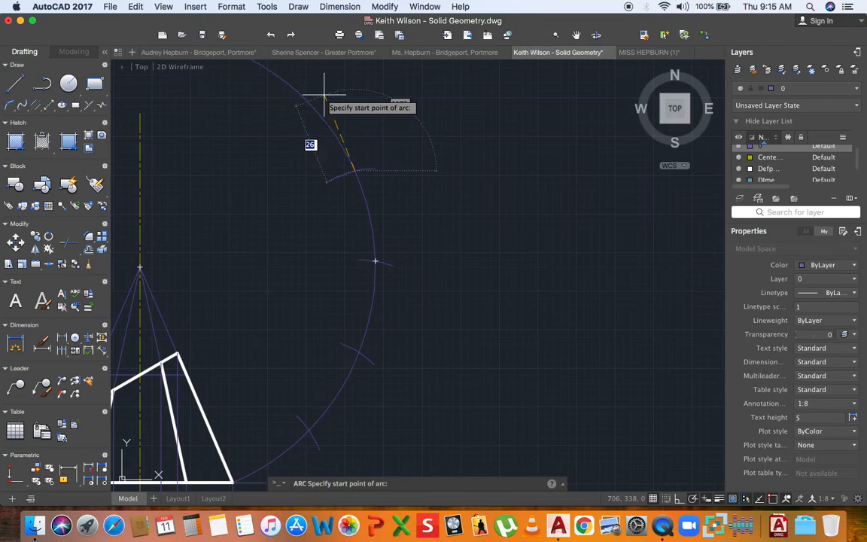
pyautogui.click(324, 98)
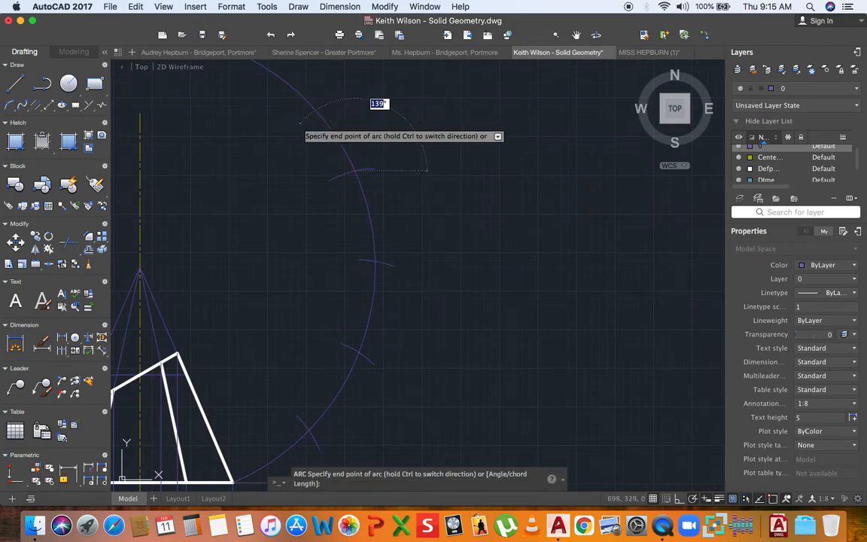
pyautogui.click(291, 122)
pyautogui.scroll(-3, 333, 254)
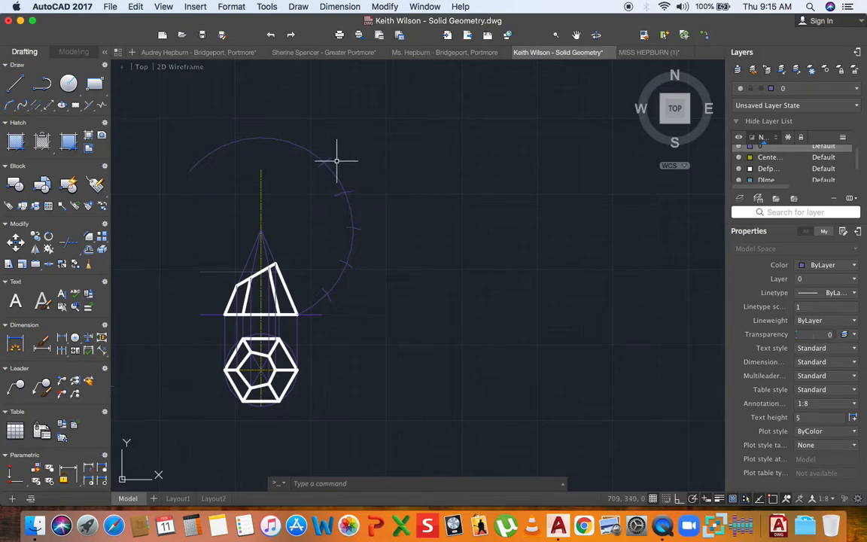
# - Begin a centre-option arc on the previous division mark of the large arc
pyautogui.click(9, 106)
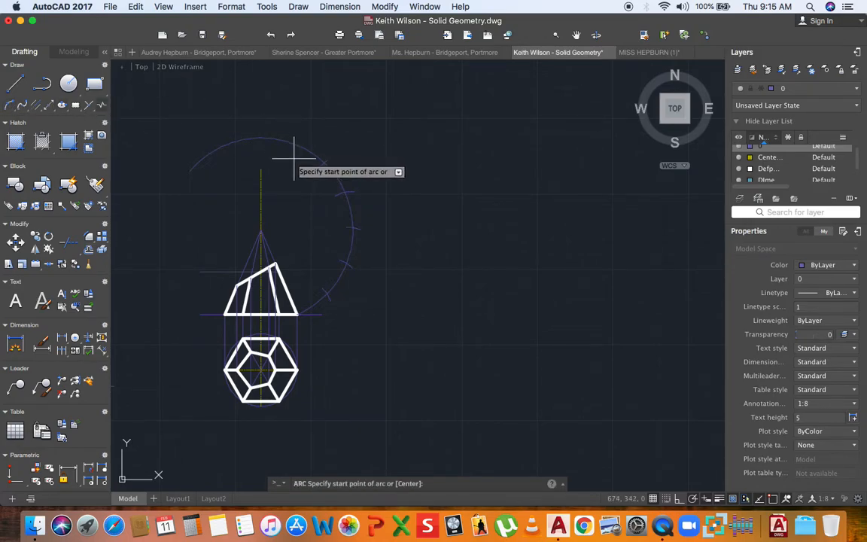
pyautogui.scroll(4, 316, 154)
pyautogui.click(336, 166)
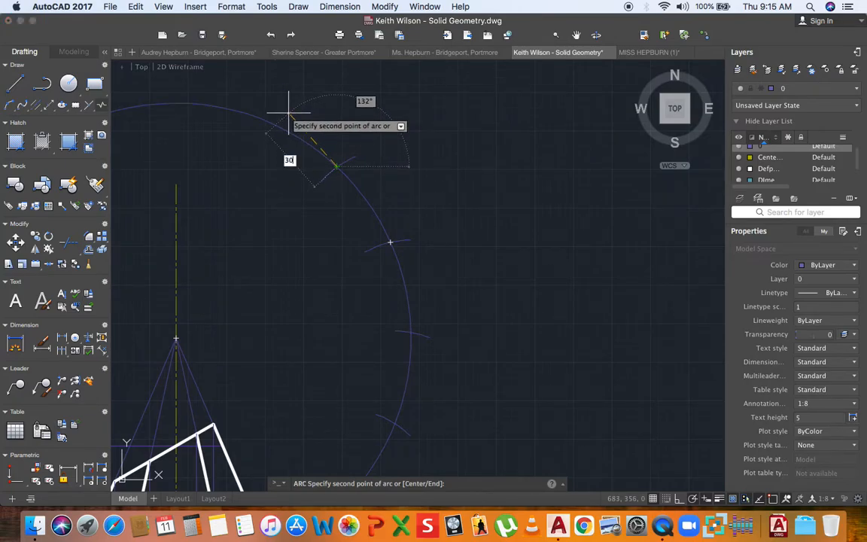
pyautogui.click(288, 112)
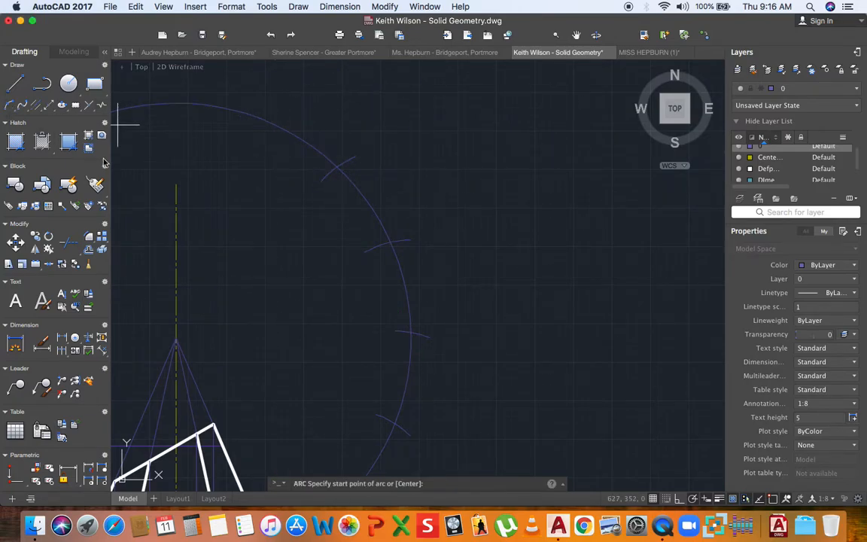
pyautogui.write('c')
pyautogui.press('Return')
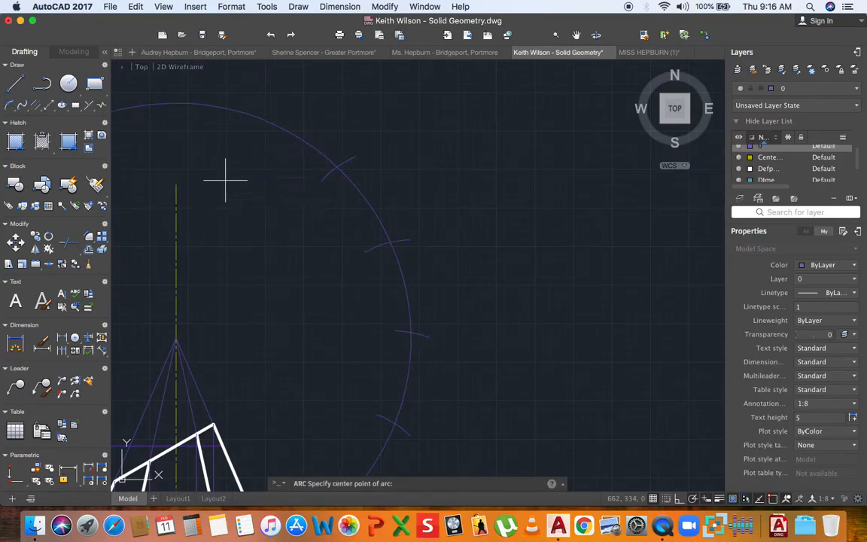
pyautogui.scroll(5, 337, 166)
pyautogui.click(342, 162)
pyautogui.scroll(-3, 339, 164)
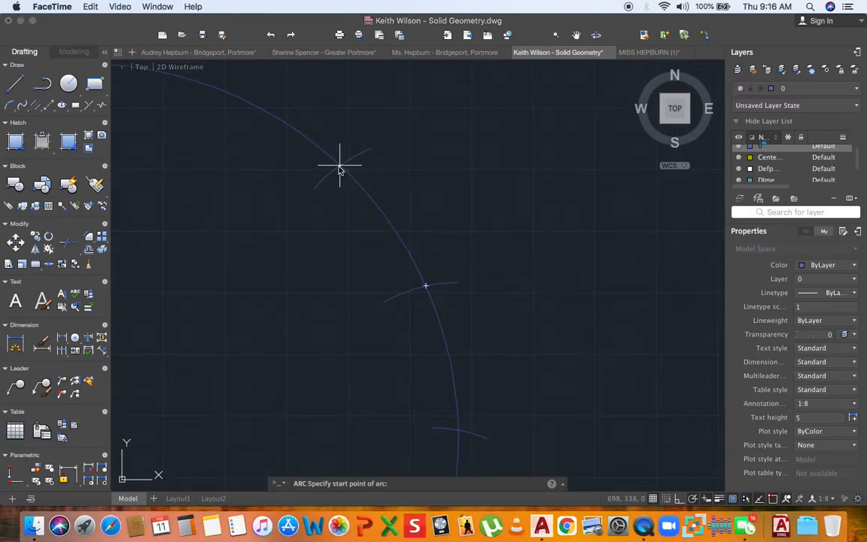
pyautogui.click(340, 164)
pyautogui.scroll(2, 345, 164)
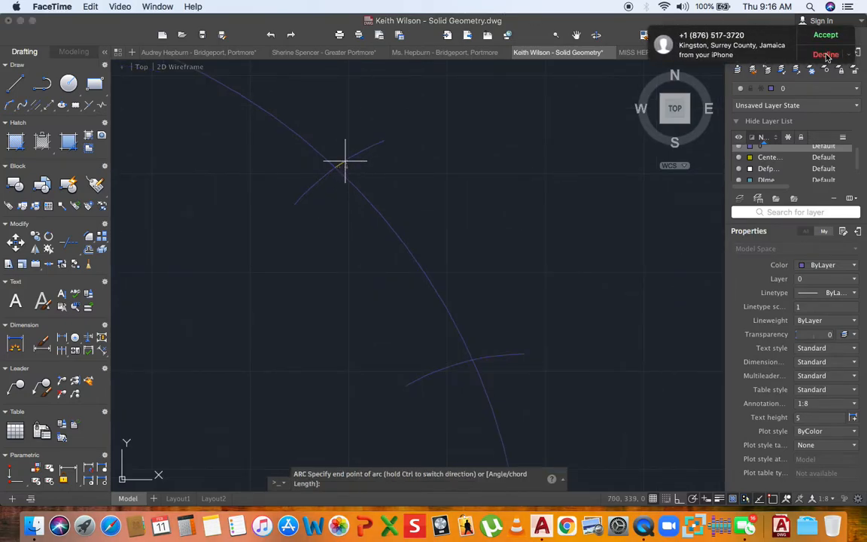
# - Dismiss the call notification, pan to the arc area, and cancel the unfinished arc
pyautogui.click(826, 55)
pyautogui.moveTo(311, 129); pyautogui.dragTo(341, 207, button='middle')
pyautogui.scroll(-2, 342, 205)
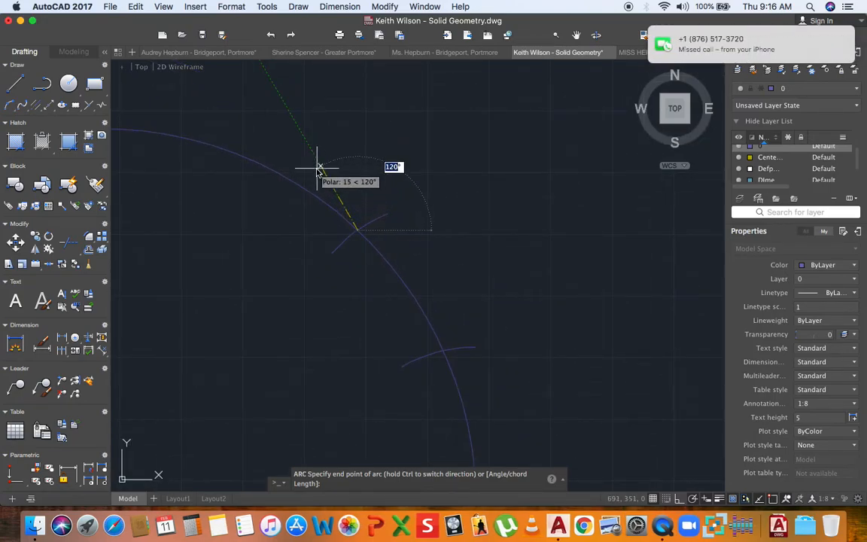
pyautogui.press('Return')
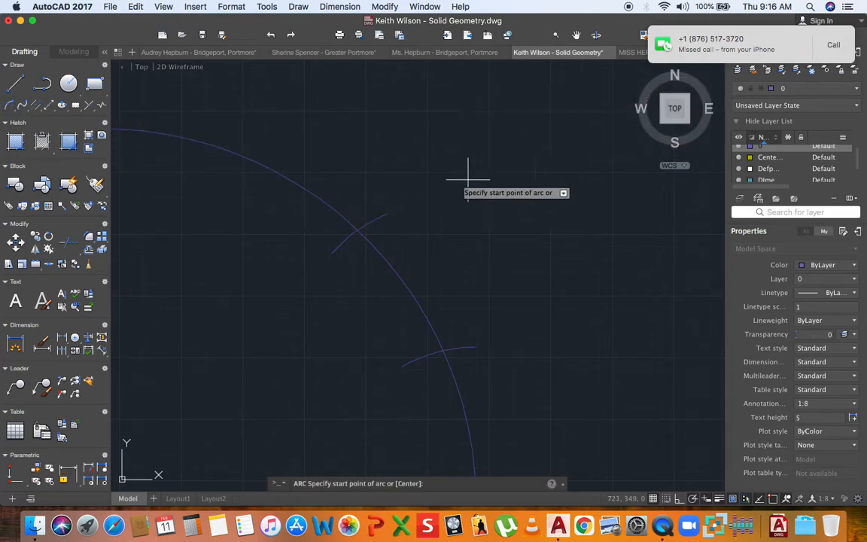
pyautogui.scroll(4, 356, 226)
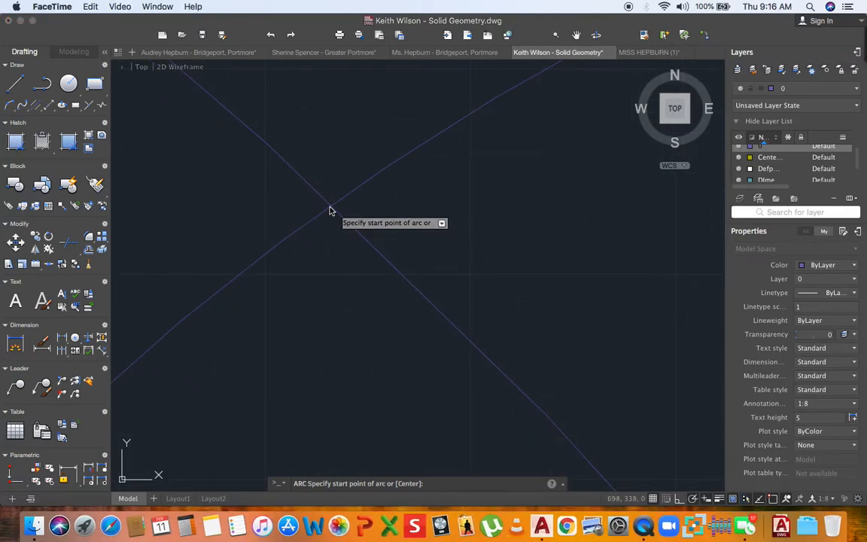
pyautogui.click(360, 175)
pyautogui.press('Escape')
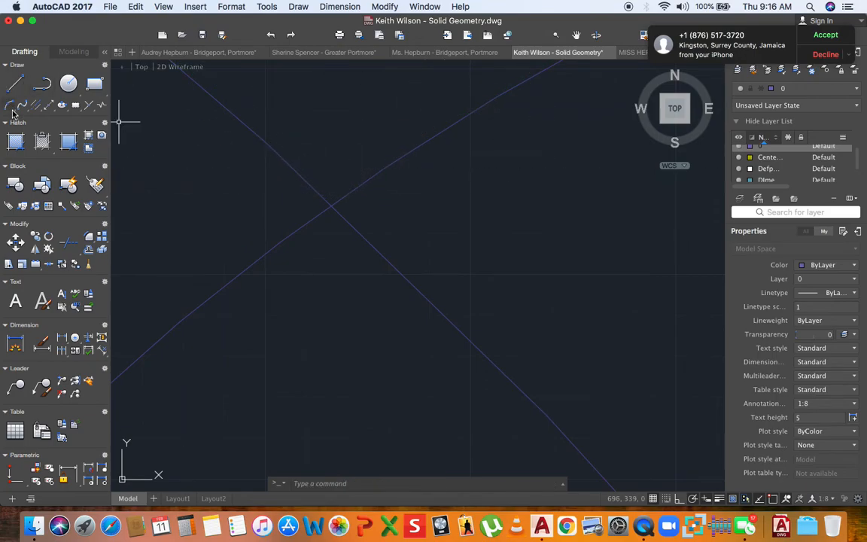
# - Strike another short centre-option arc across the development arc at the next division
pyautogui.click(21, 106)
pyautogui.write('c')
pyautogui.press('Return')
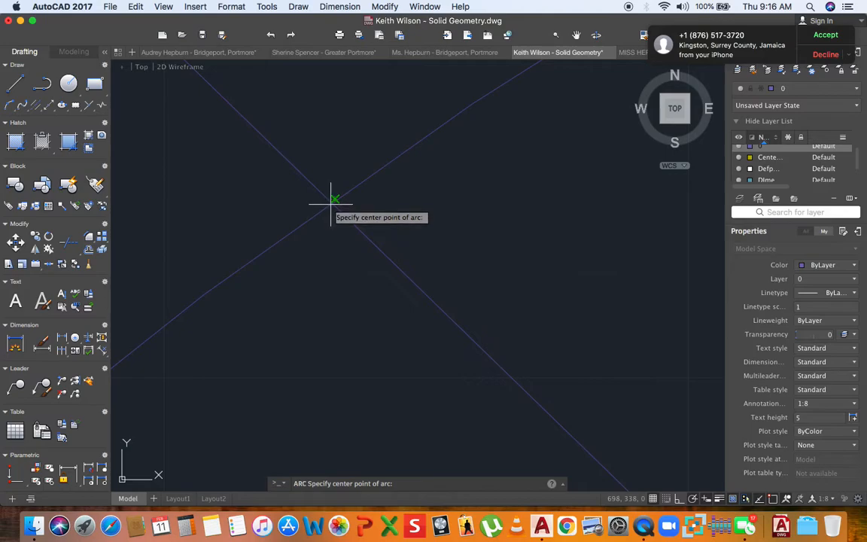
pyautogui.scroll(5, 331, 197)
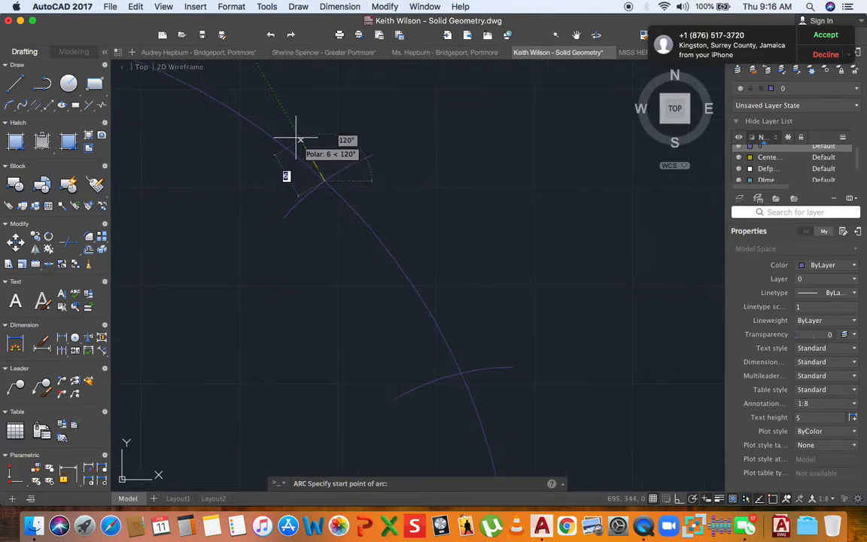
pyautogui.scroll(2, 275, 119)
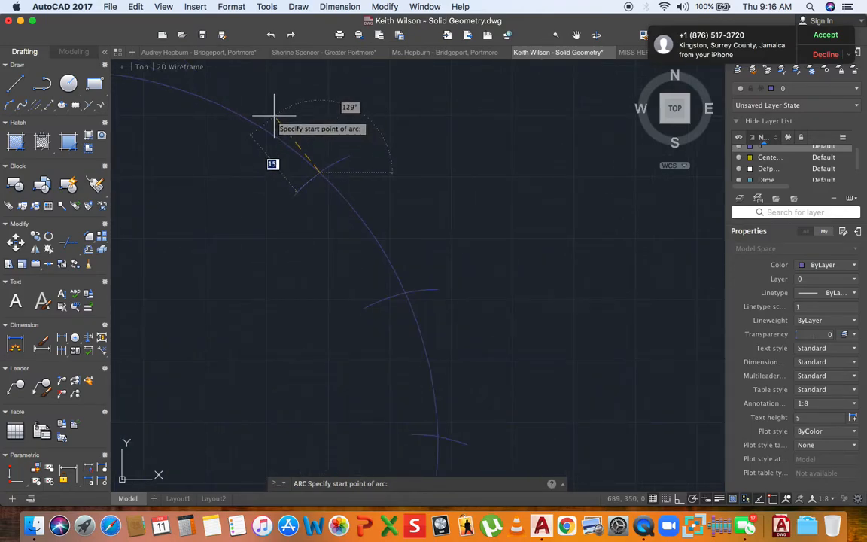
pyautogui.click(274, 118)
pyautogui.scroll(-4, 259, 126)
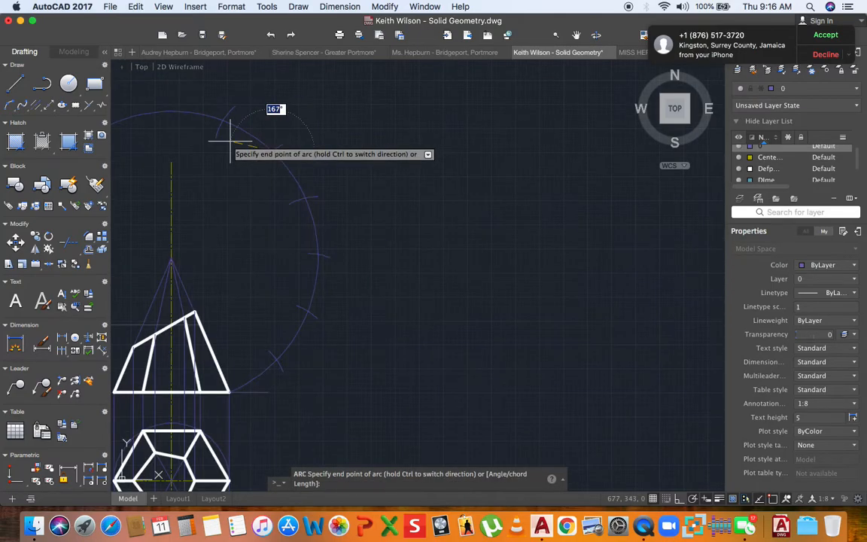
pyautogui.click(228, 139)
pyautogui.scroll(-3, 281, 176)
pyautogui.scroll(1, 282, 253)
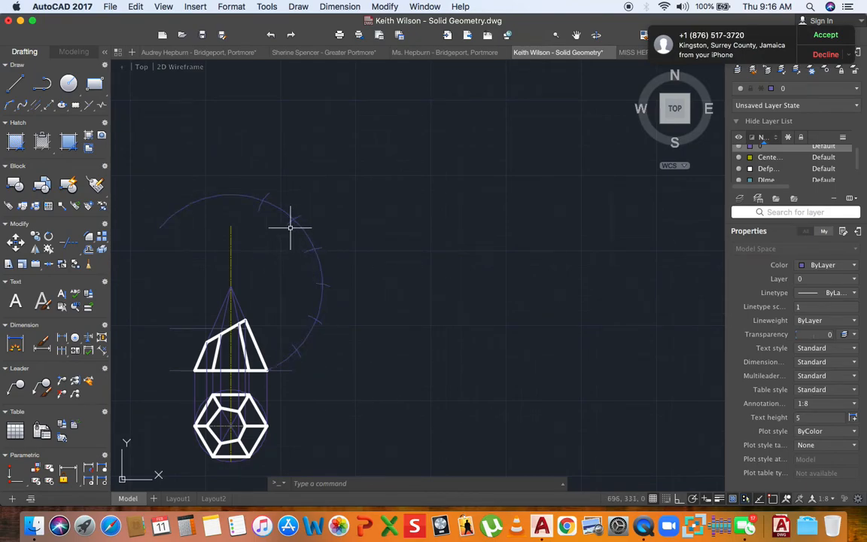
# - Draw a radial line from the apex to the first division on the arc
pyautogui.click(14, 83)
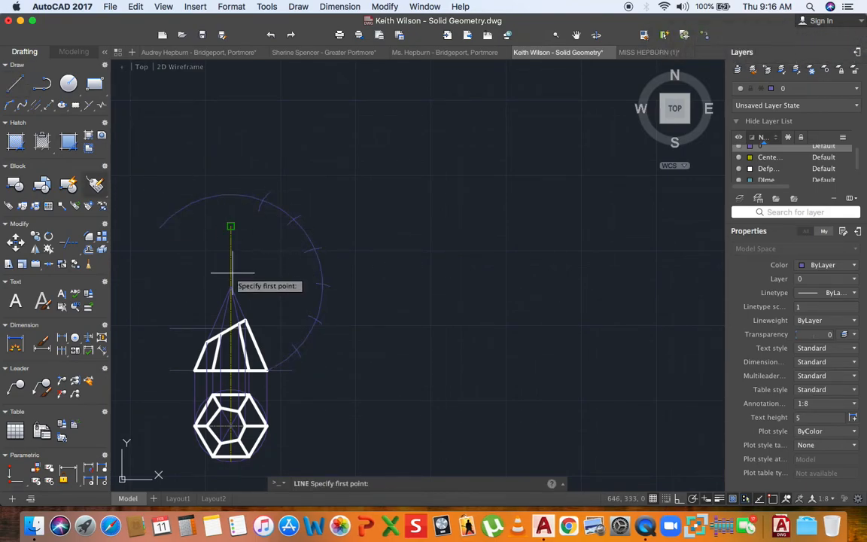
pyautogui.scroll(4, 223, 287)
pyautogui.click(219, 282)
pyautogui.scroll(-3, 257, 175)
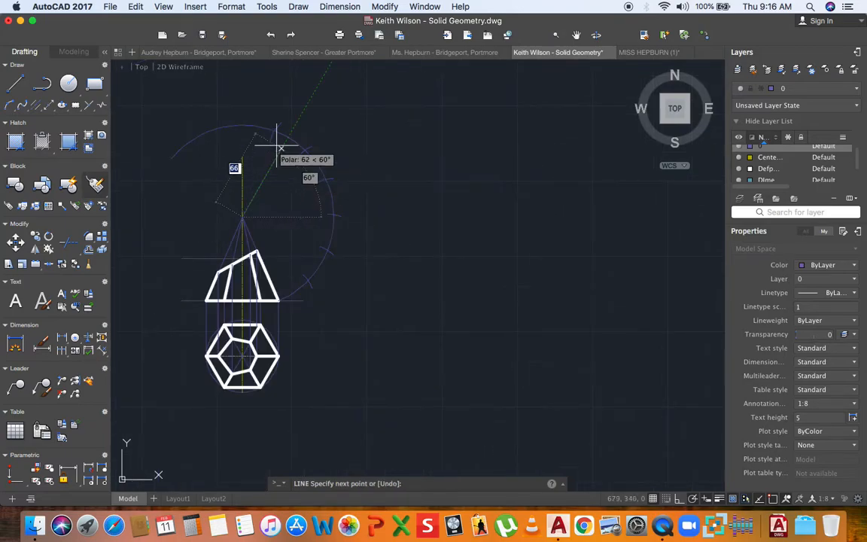
pyautogui.scroll(5, 273, 132)
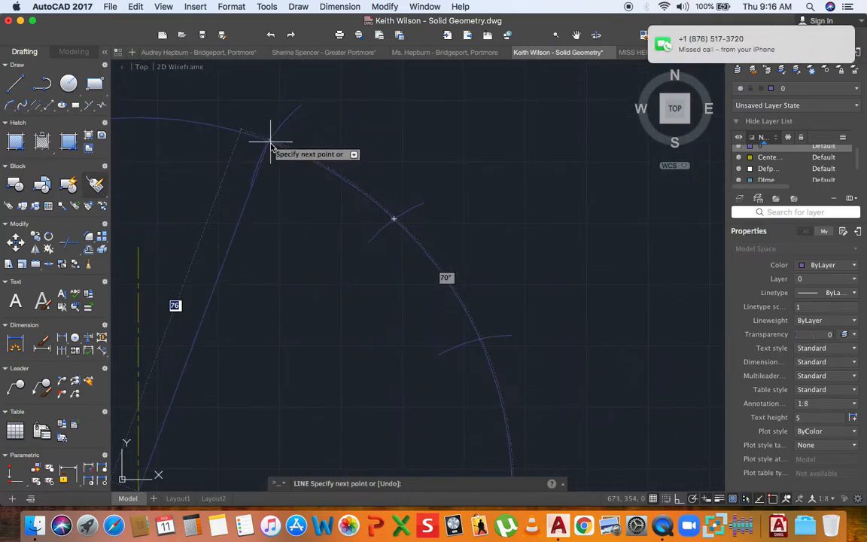
pyautogui.click(261, 129)
pyautogui.scroll(-3, 265, 135)
pyautogui.press('Return')
pyautogui.press('Return')
# - Draw radial lines from the next two arc divisions back to the apex
pyautogui.scroll(5, 340, 183)
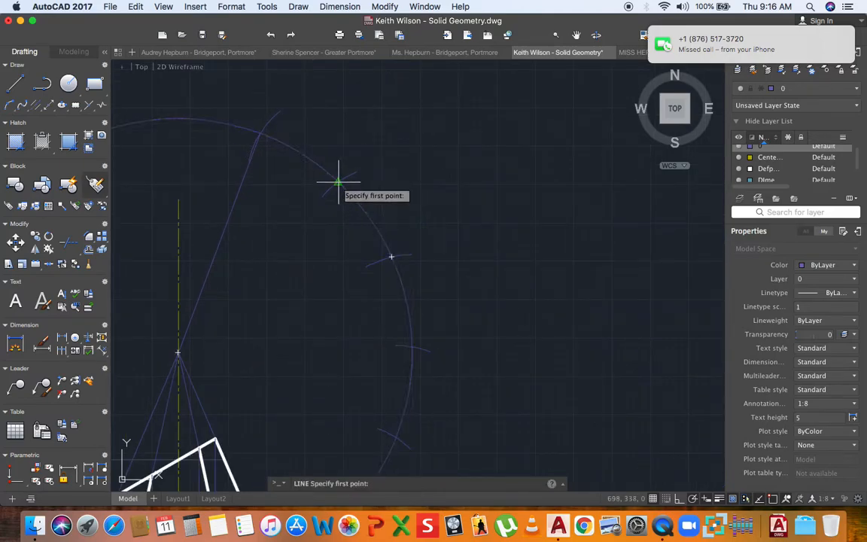
pyautogui.click(334, 179)
pyautogui.scroll(-4, 331, 182)
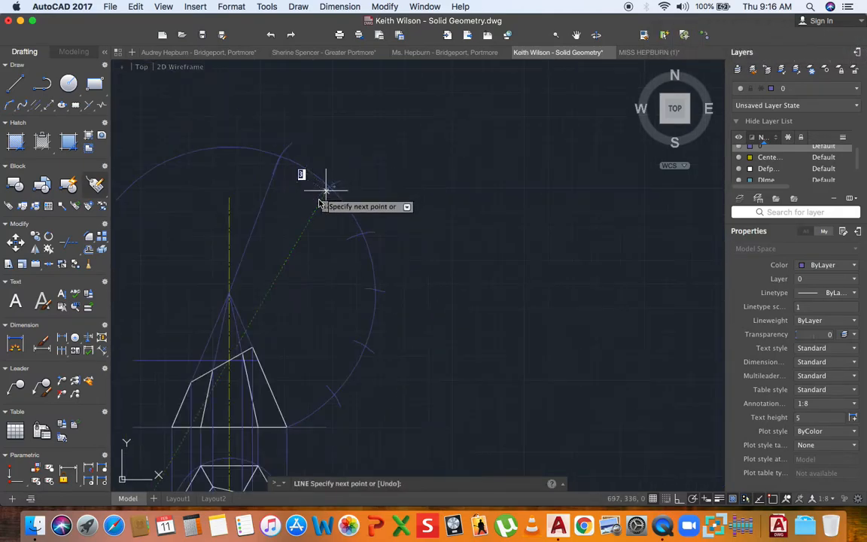
pyautogui.click(229, 293)
pyautogui.press('Return')
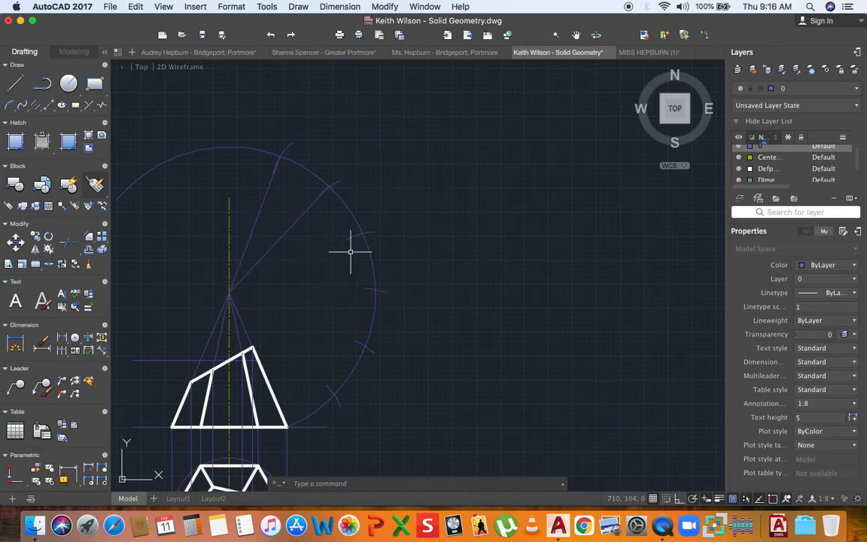
pyautogui.scroll(5, 365, 226)
pyautogui.click(378, 196)
pyautogui.scroll(-4, 331, 218)
pyautogui.scroll(3, 296, 228)
pyautogui.click(258, 247)
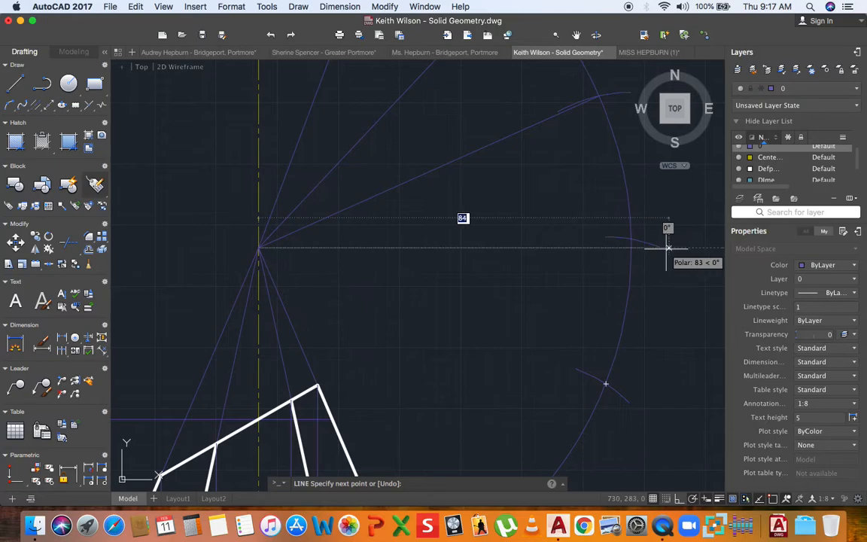
pyautogui.press('Return')
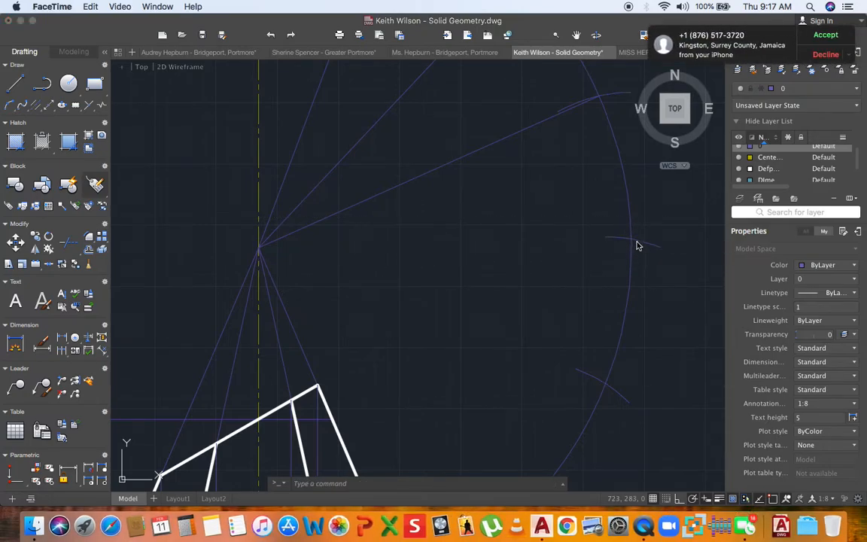
# - Restart the Line tool, adjust the zoom, then cancel it
pyautogui.click(20, 88)
pyautogui.click(20, 88)
pyautogui.scroll(5, 633, 241)
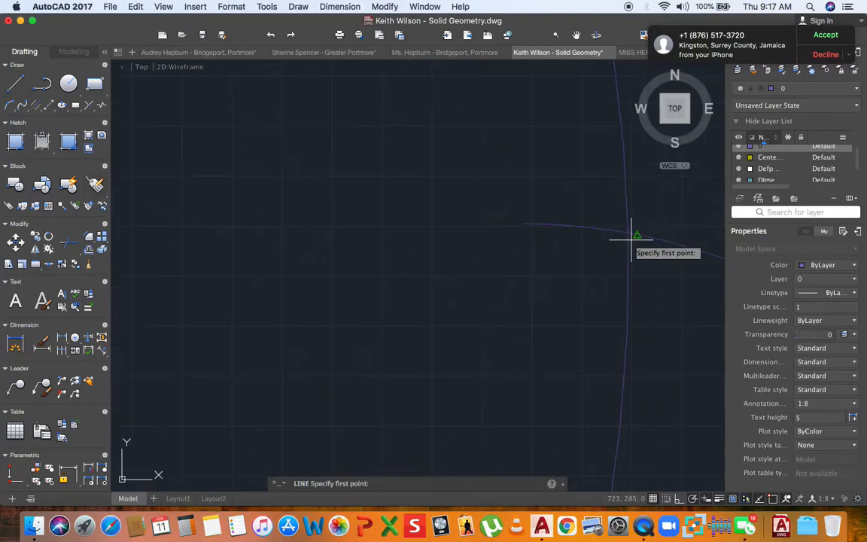
pyautogui.scroll(-5, 628, 233)
pyautogui.scroll(3, 368, 238)
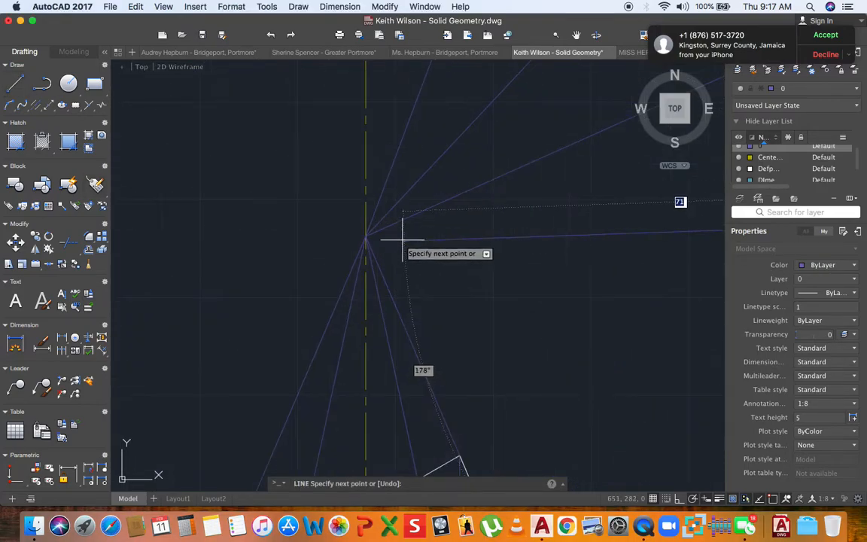
pyautogui.scroll(-4, 367, 232)
pyautogui.press('Escape')
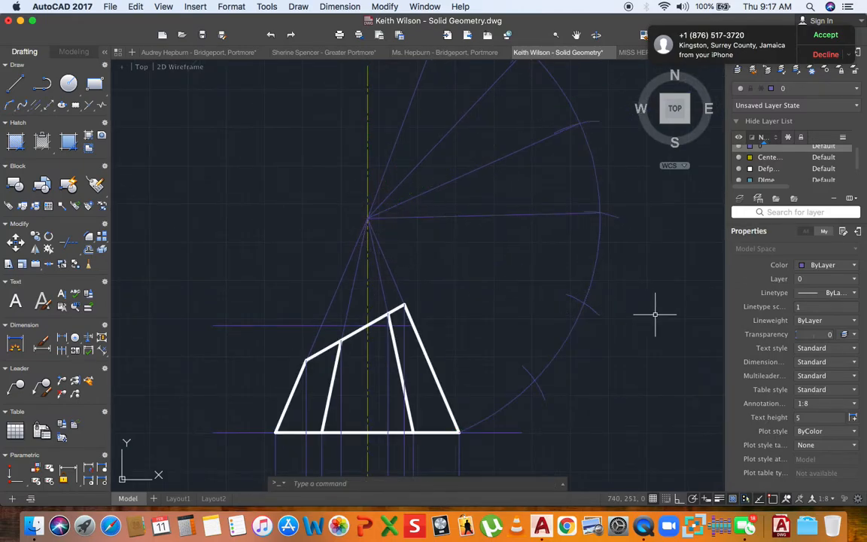
pyautogui.scroll(5, 592, 310)
# - Draw a radial line from a further tick mark on the arc to the apex
pyautogui.press('Return')
pyautogui.click(569, 282)
pyautogui.scroll(-4, 557, 263)
pyautogui.scroll(5, 474, 252)
pyautogui.click(423, 224)
pyautogui.scroll(-5, 419, 227)
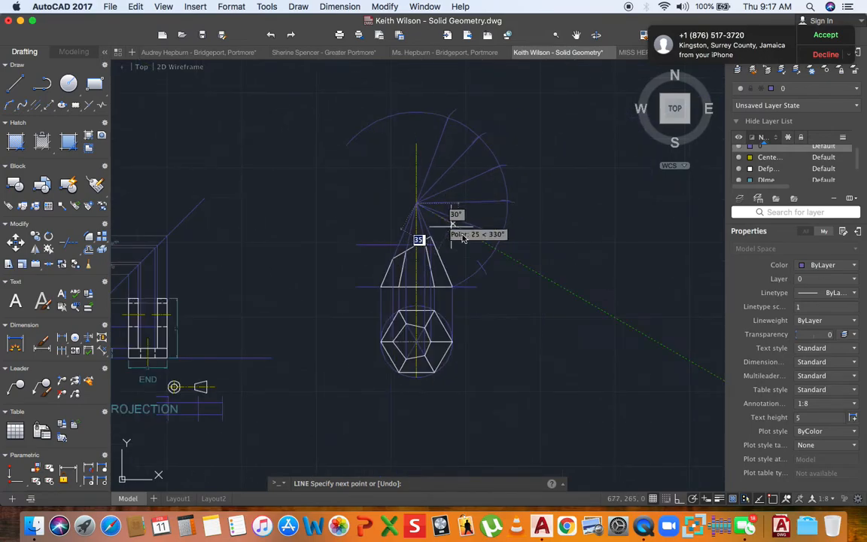
pyautogui.press('Escape')
pyautogui.scroll(6, 482, 263)
pyautogui.scroll(2, 497, 315)
# - Draw one more radial line from a tick mark to the apex
pyautogui.press('Return')
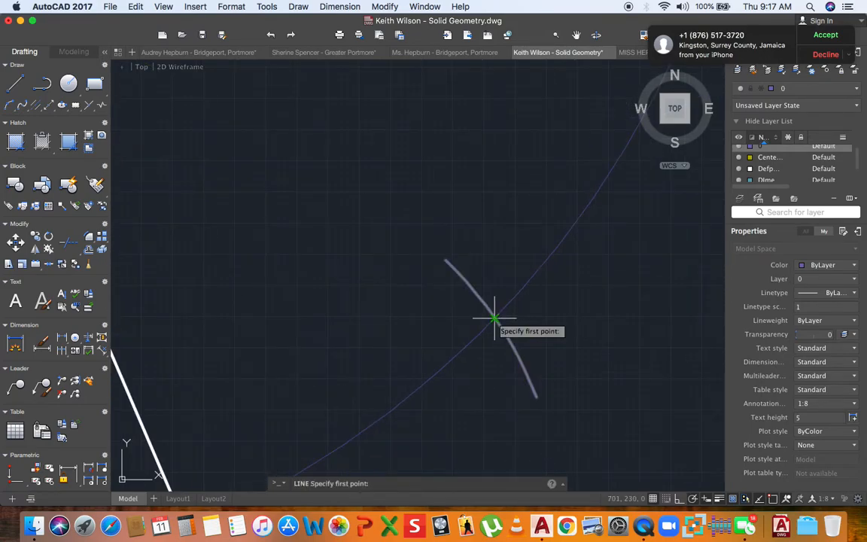
pyautogui.click(497, 316)
pyautogui.scroll(-5, 505, 316)
pyautogui.scroll(3, 388, 218)
pyautogui.scroll(2, 389, 215)
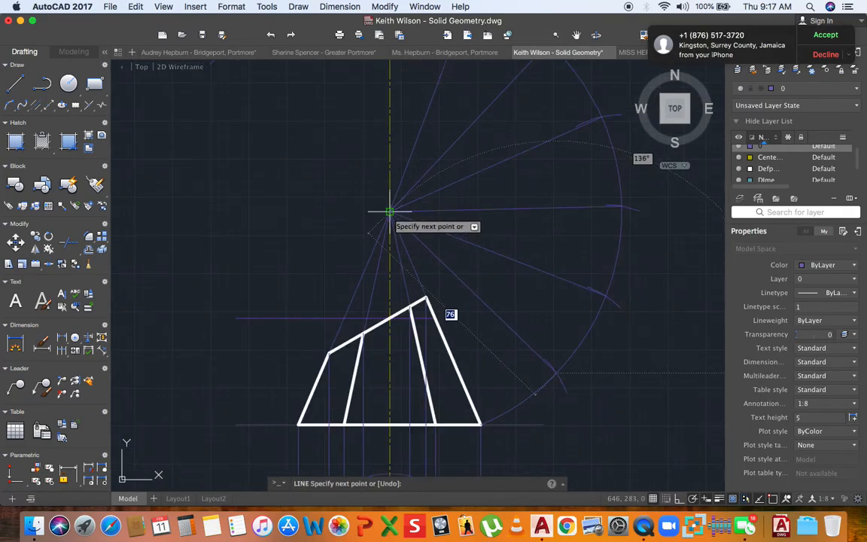
pyautogui.click(389, 213)
pyautogui.press('Escape')
pyautogui.scroll(-2, 406, 239)
pyautogui.moveTo(391, 245); pyautogui.dragTo(309, 255, button='middle')
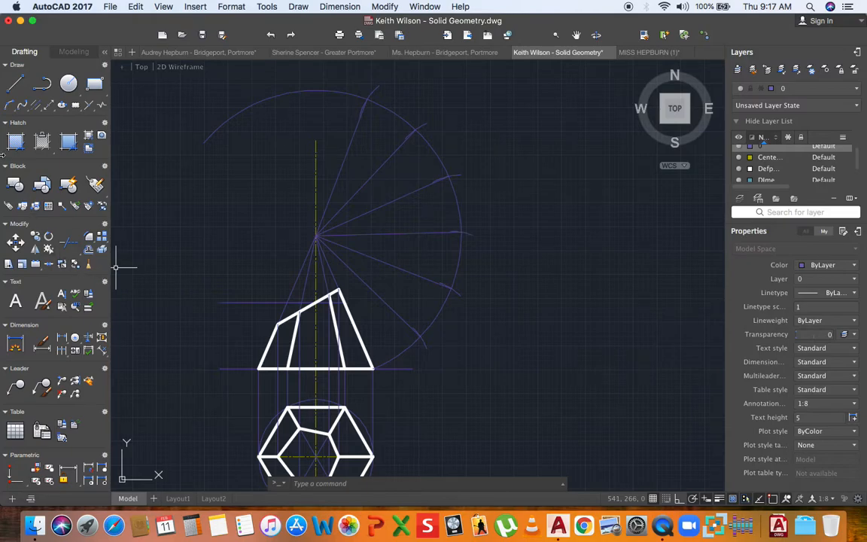
# - Draw a horizontal line from the inner edge's top cut point to the outer slant edge
pyautogui.click(10, 107)
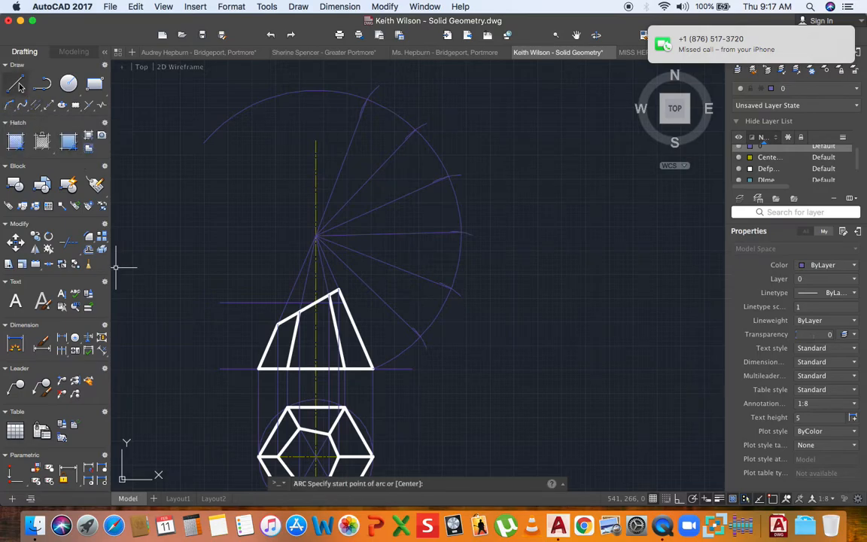
pyautogui.scroll(3, 280, 326)
pyautogui.click(271, 329)
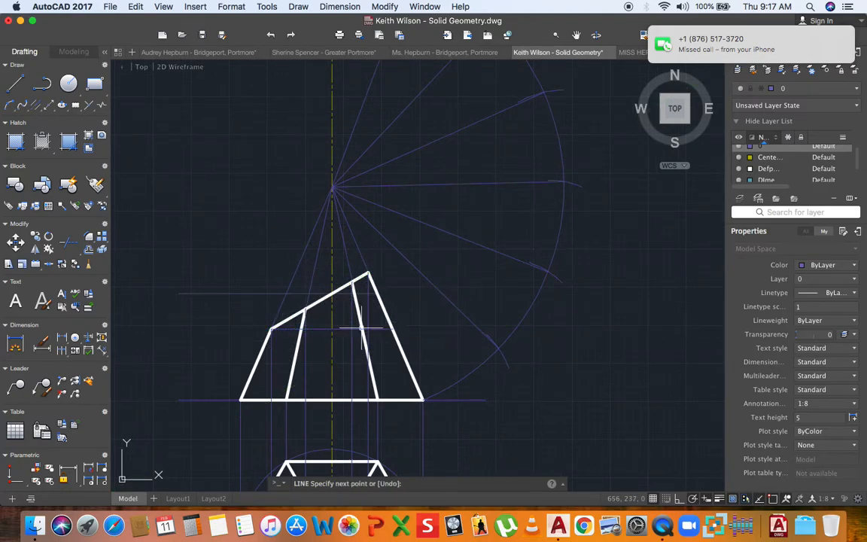
pyautogui.scroll(3, 304, 310)
pyautogui.press('Escape')
pyautogui.press('Return')
pyautogui.click(298, 305)
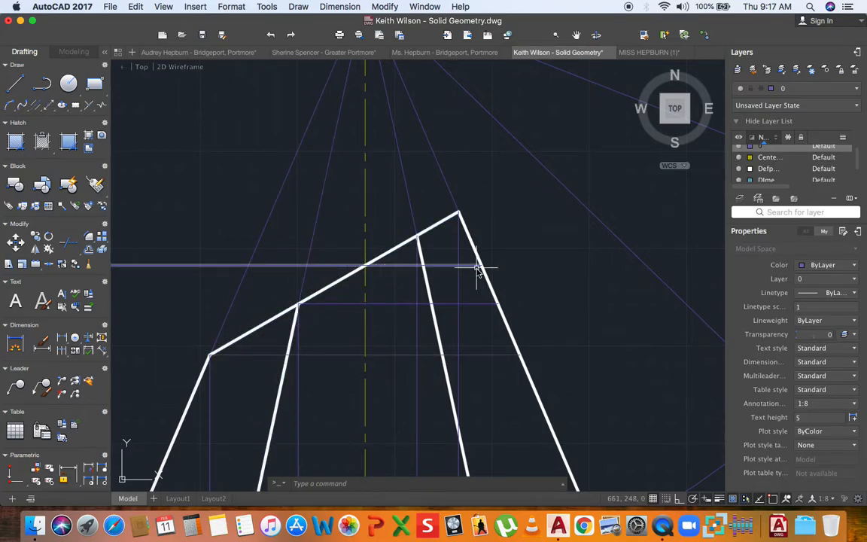
pyautogui.press('l')
pyautogui.press('Return')
pyautogui.click(417, 238)
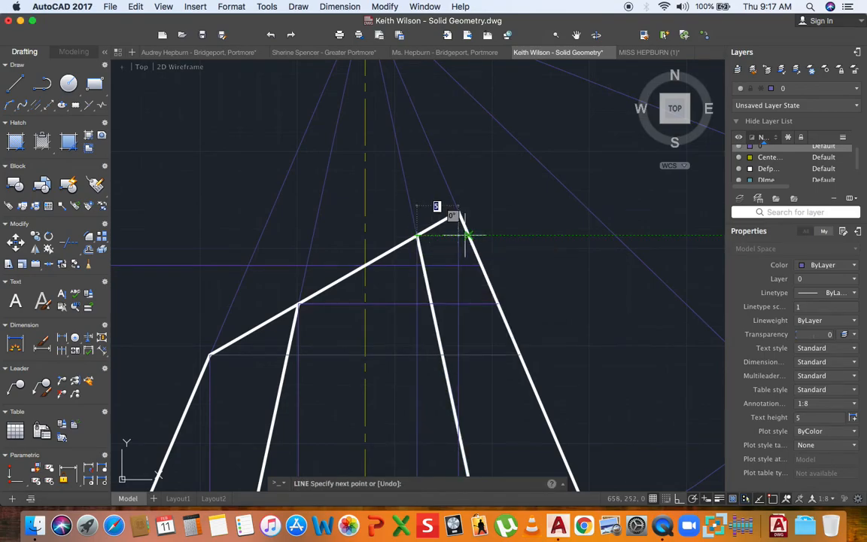
pyautogui.click(468, 235)
pyautogui.press('Escape')
# - Grip-stretch an existing horizontal projection line so its end meets the slant edge
pyautogui.scroll(-2, 455, 220)
pyautogui.moveTo(450, 229); pyautogui.dragTo(420, 244, button='middle')
pyautogui.scroll(-2, 354, 249)
pyautogui.click(213, 256)
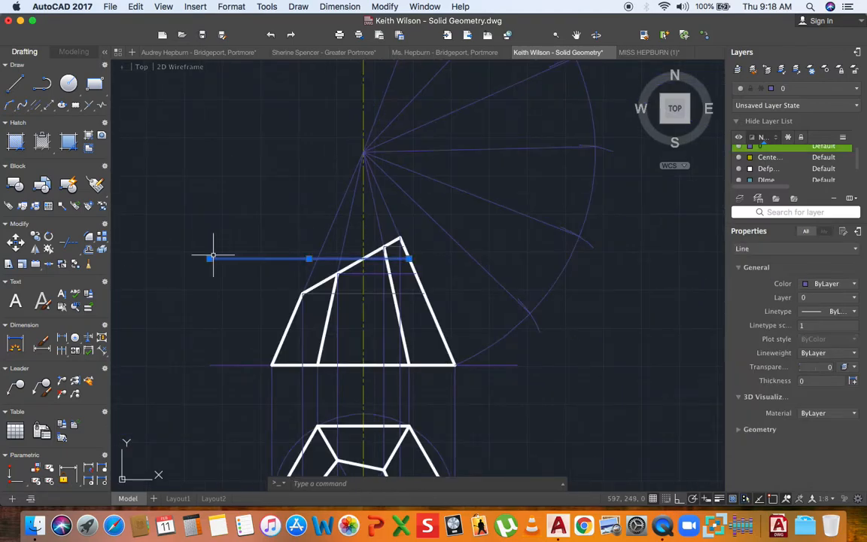
pyautogui.click(363, 259)
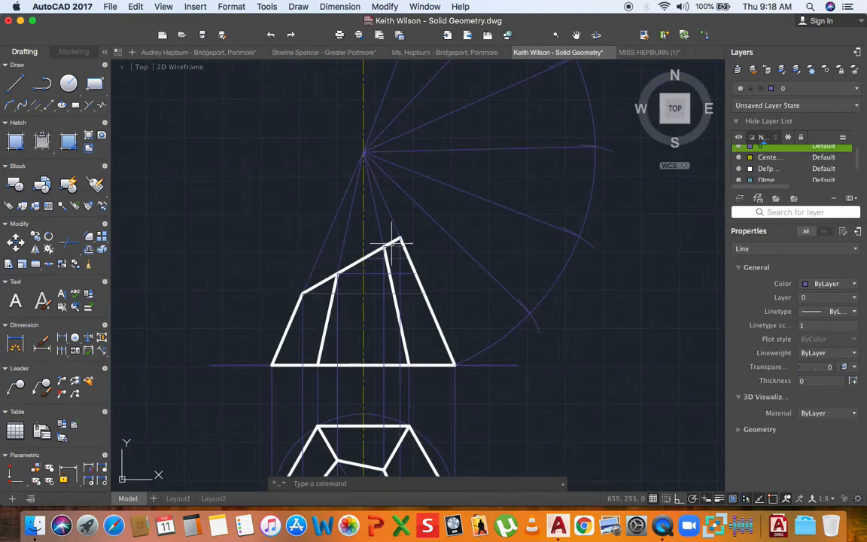
pyautogui.press('Escape')
pyautogui.moveTo(431, 267); pyautogui.dragTo(313, 336, button='middle')
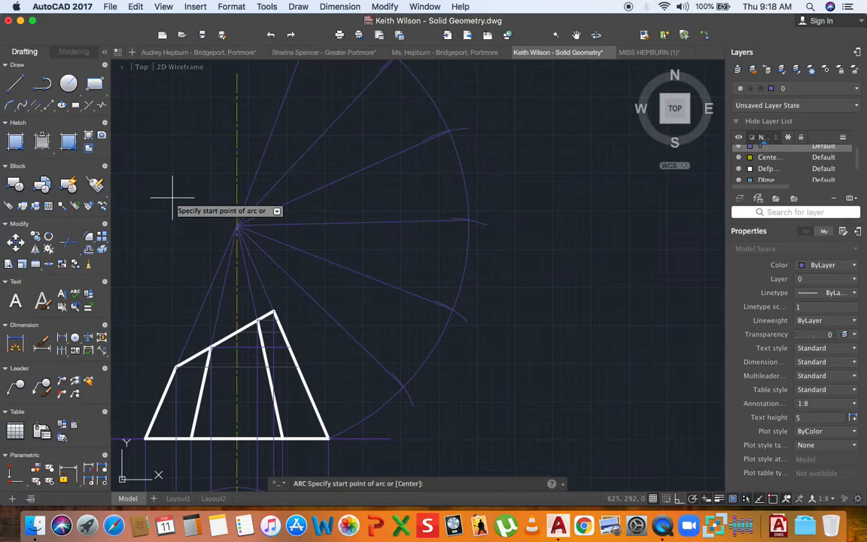
# - Swing two apex-centred arcs from slant-edge cut points to the vertical centre line
pyautogui.press('Return')
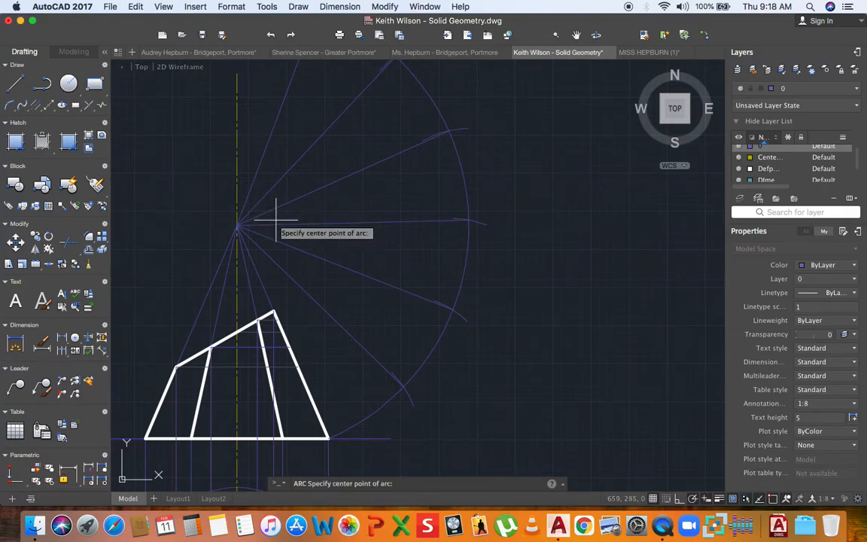
pyautogui.click(237, 225)
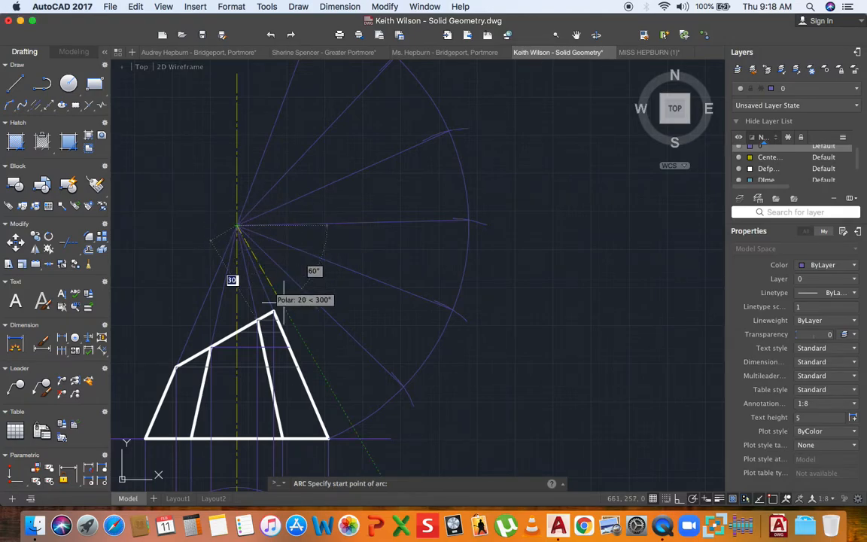
pyautogui.click(296, 365)
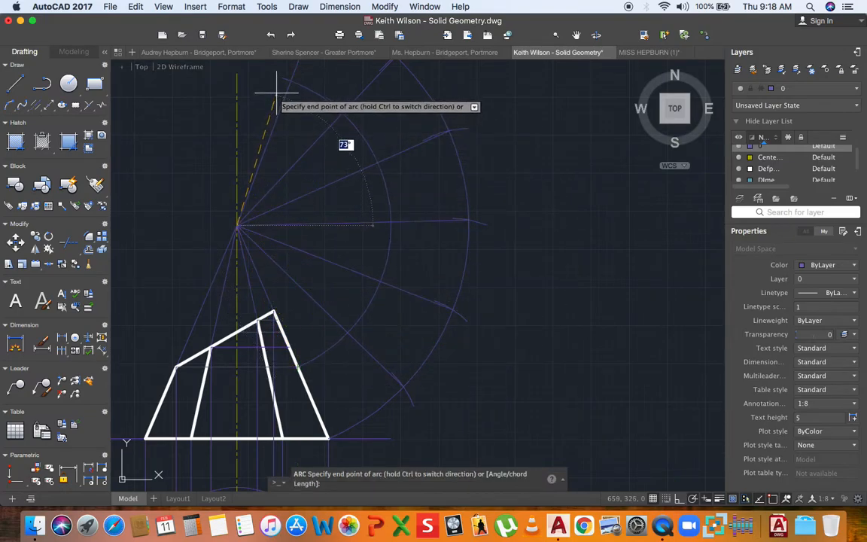
pyautogui.moveTo(279, 92); pyautogui.dragTo(265, 193, button='middle')
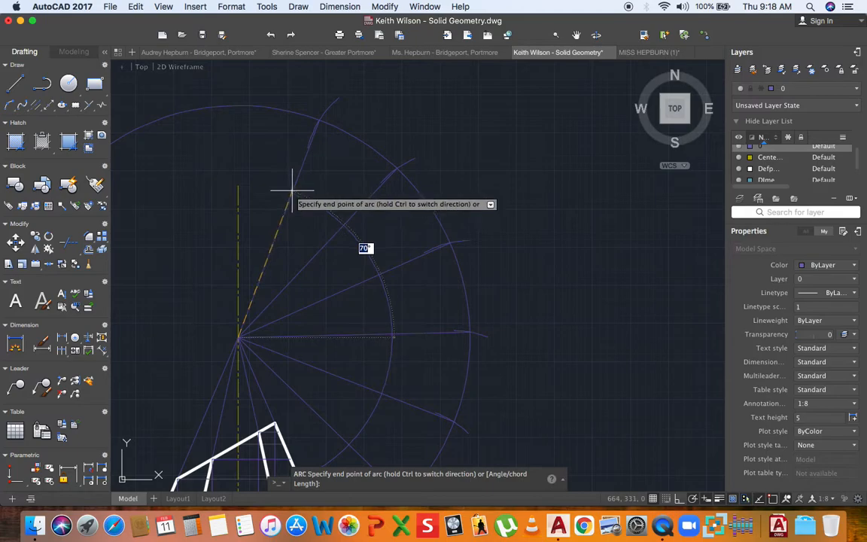
pyautogui.click(299, 174)
pyautogui.scroll(-3, 312, 169)
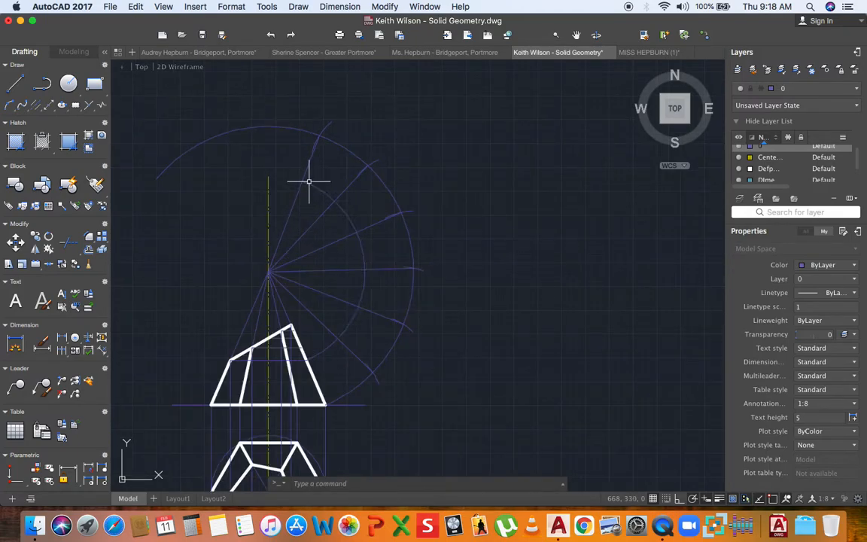
pyautogui.click(22, 105)
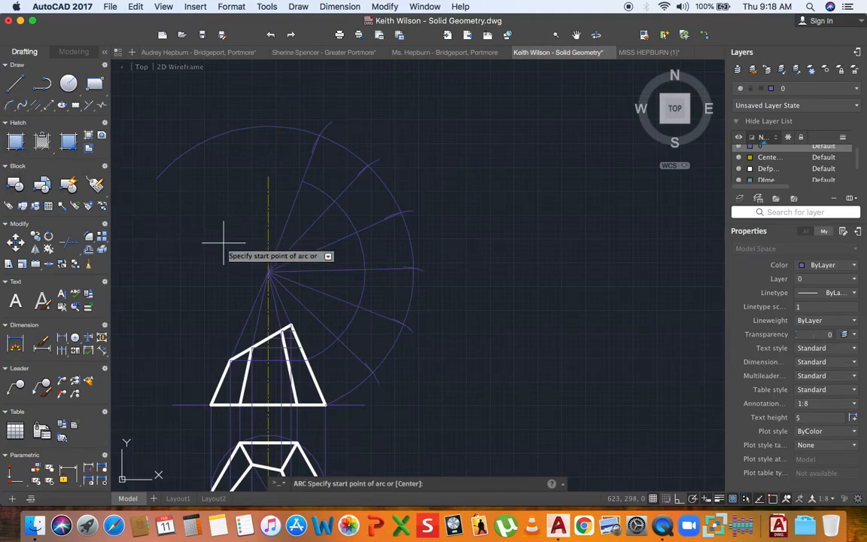
pyautogui.click(268, 271)
pyautogui.scroll(3, 305, 349)
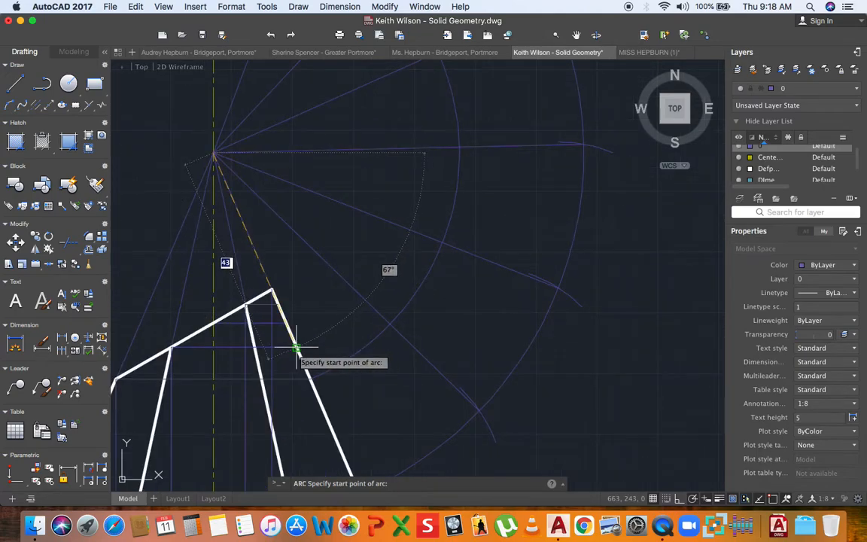
pyautogui.click(316, 330)
pyautogui.scroll(-4, 343, 232)
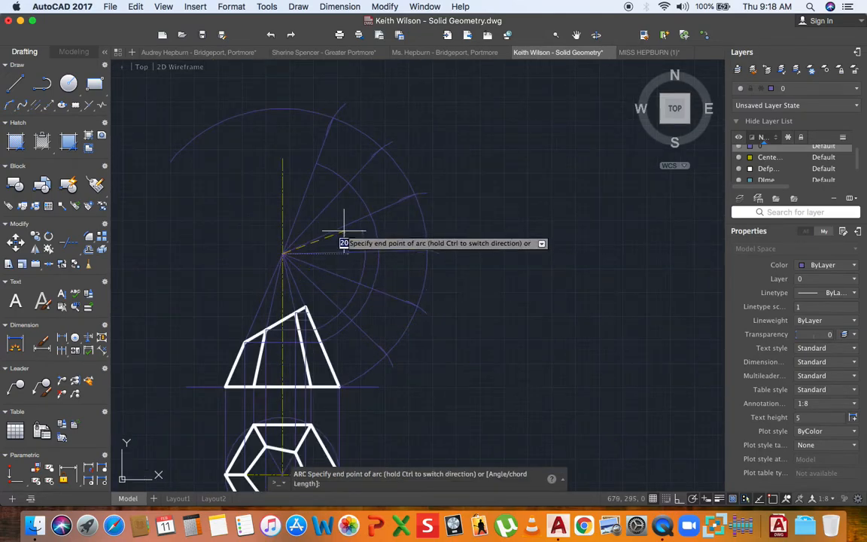
pyautogui.scroll(2, 294, 181)
pyautogui.click(295, 178)
pyautogui.scroll(-2, 364, 169)
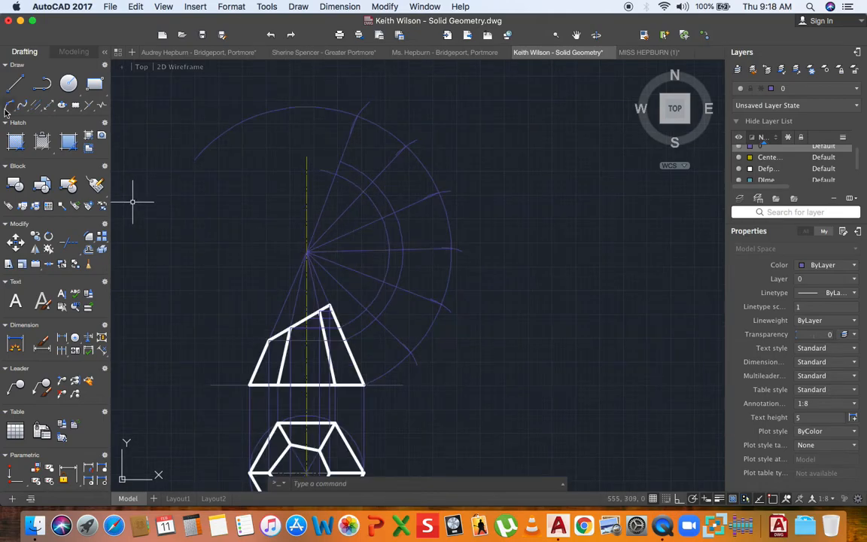
# - Draw a third apex-centred arc from the outer slant edge point to near the centre line
pyautogui.press('Return')
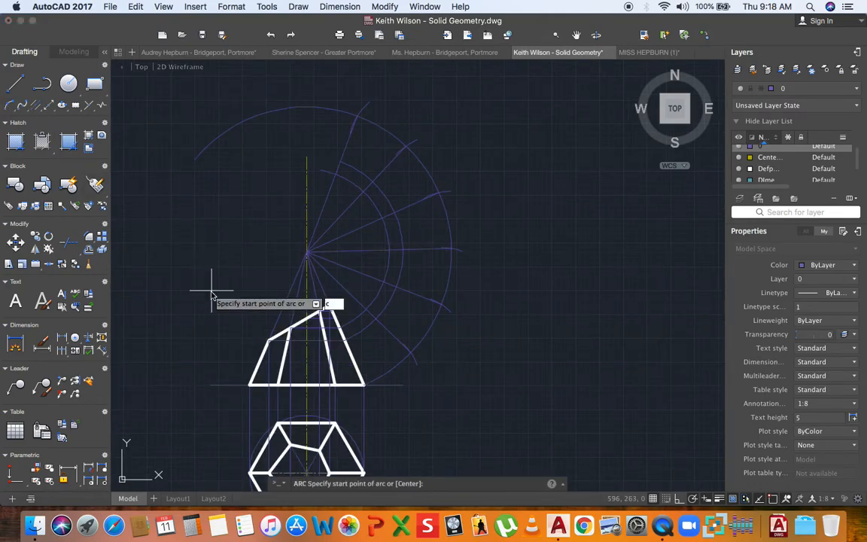
pyautogui.scroll(2, 311, 305)
pyautogui.click(294, 236)
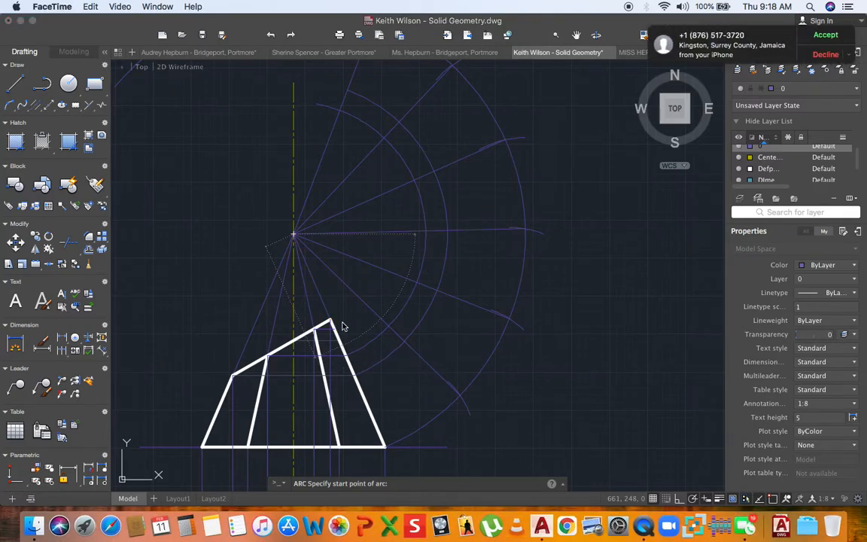
pyautogui.scroll(1, 339, 323)
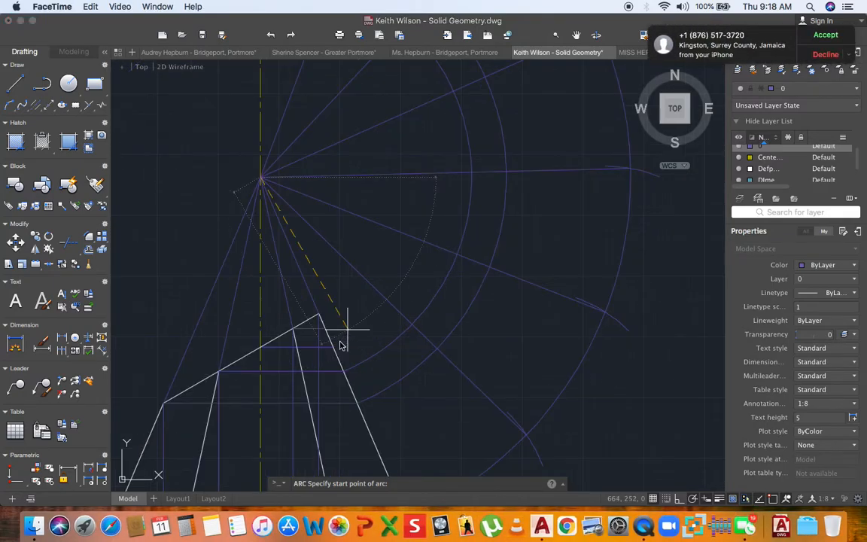
pyautogui.scroll(2, 340, 343)
pyautogui.moveTo(340, 338); pyautogui.dragTo(315, 350, button='middle')
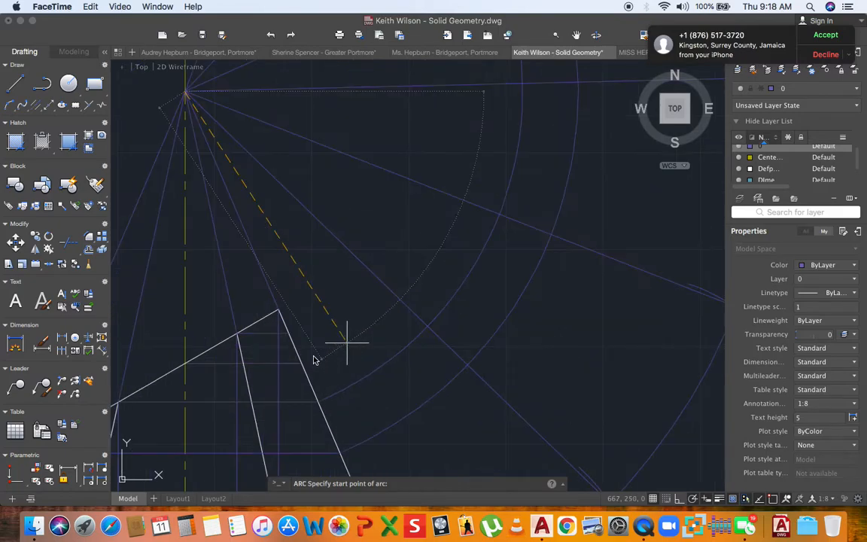
pyautogui.click(321, 358)
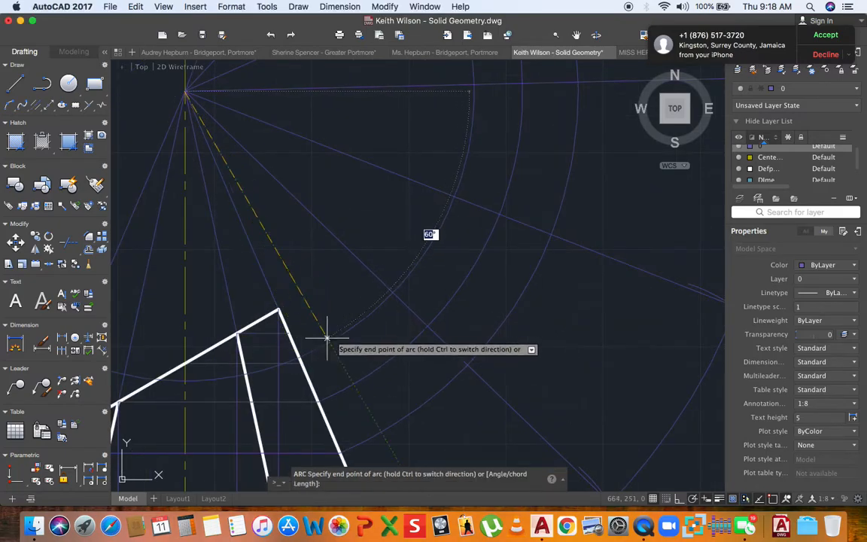
pyautogui.press('Escape')
pyautogui.scroll(-2, 337, 323)
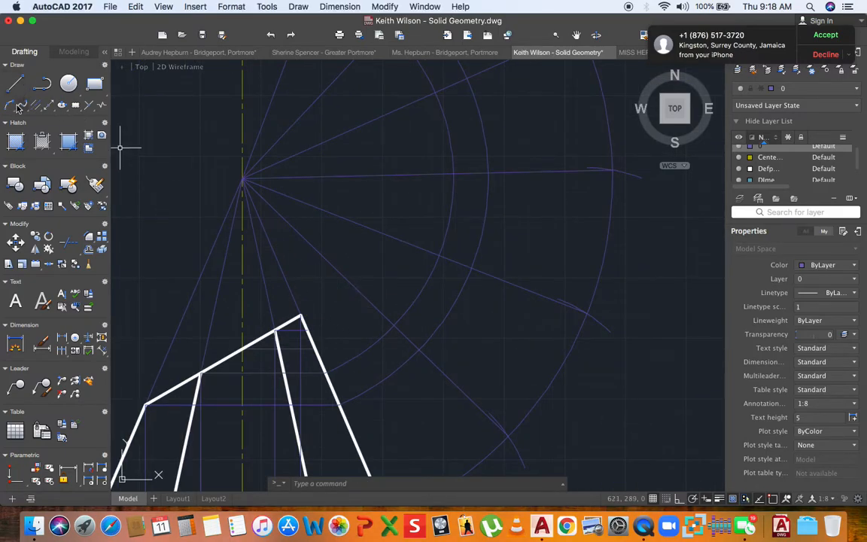
pyautogui.press('Return')
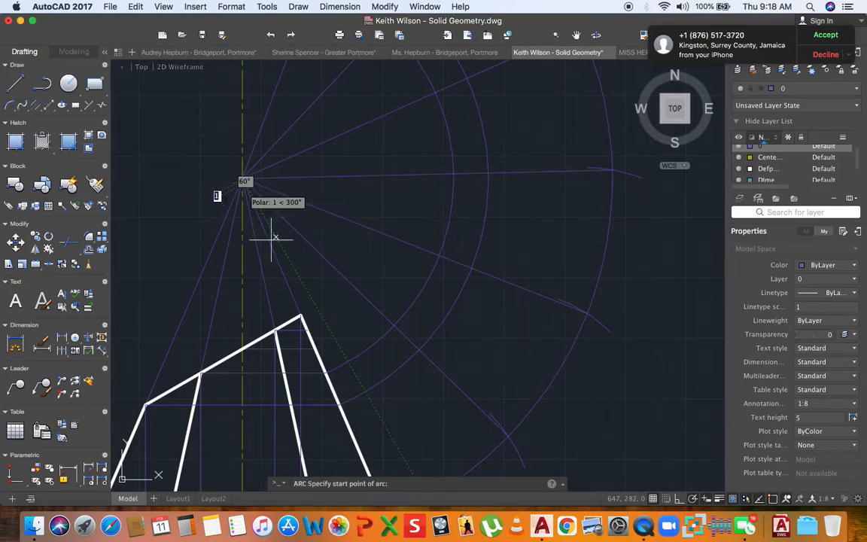
pyautogui.scroll(5, 305, 350)
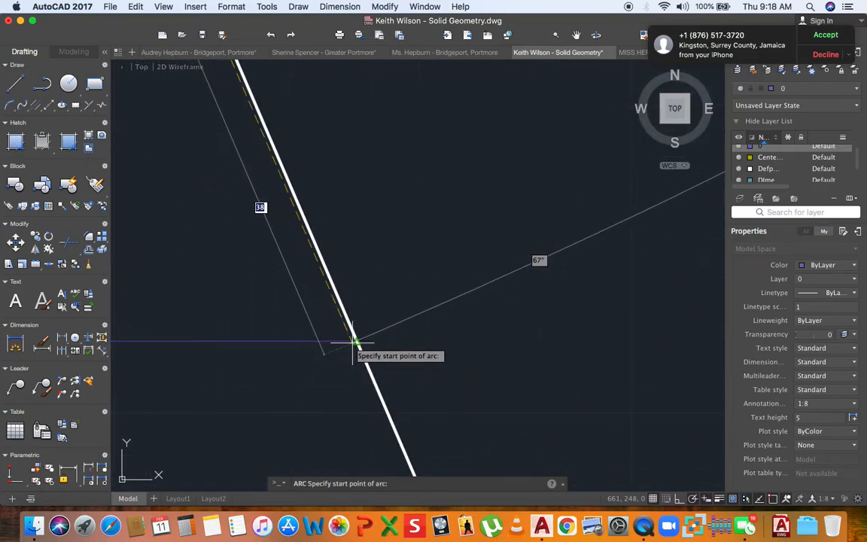
pyautogui.scroll(4, 356, 342)
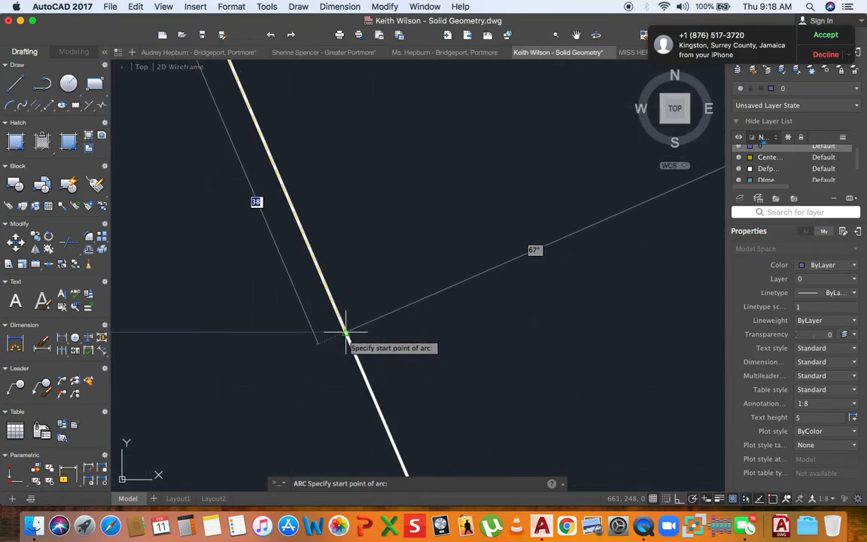
pyautogui.click(345, 332)
pyautogui.scroll(-5, 348, 335)
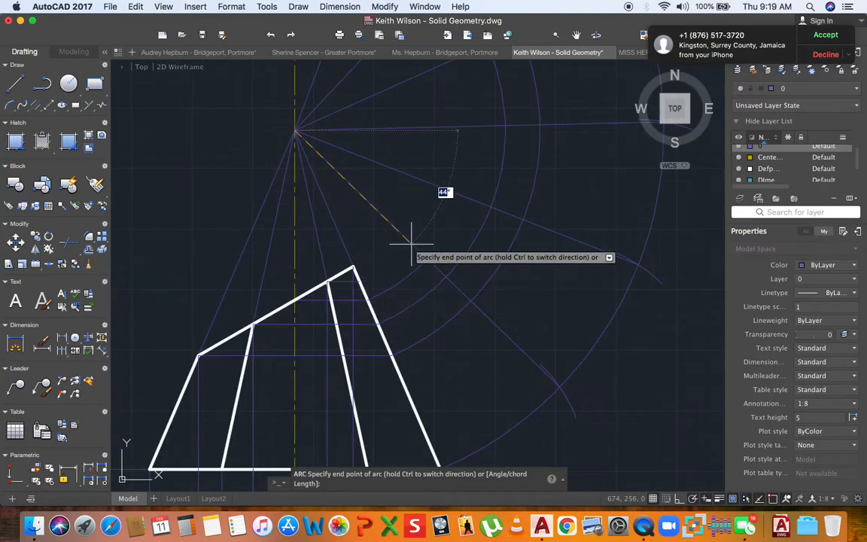
pyautogui.scroll(-3, 403, 272)
pyautogui.scroll(3, 387, 200)
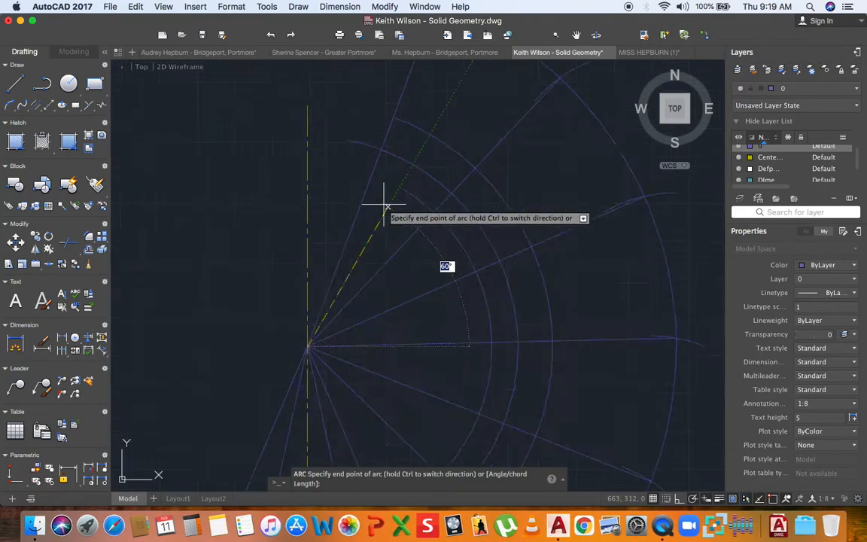
pyautogui.click(353, 186)
pyautogui.scroll(-3, 391, 228)
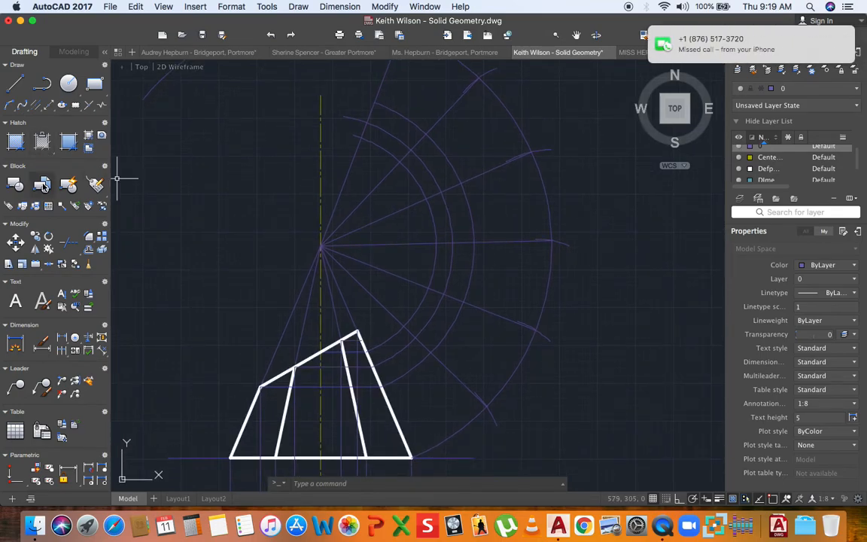
# - Swing an apex-centred arc from the cut-edge corner across the development fan
pyautogui.press('Return')
pyautogui.scroll(2, 306, 267)
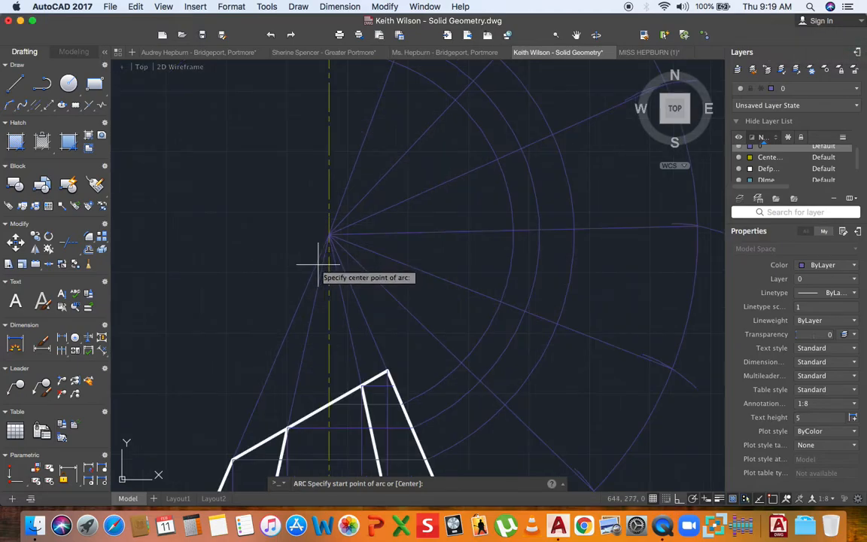
pyautogui.click(329, 236)
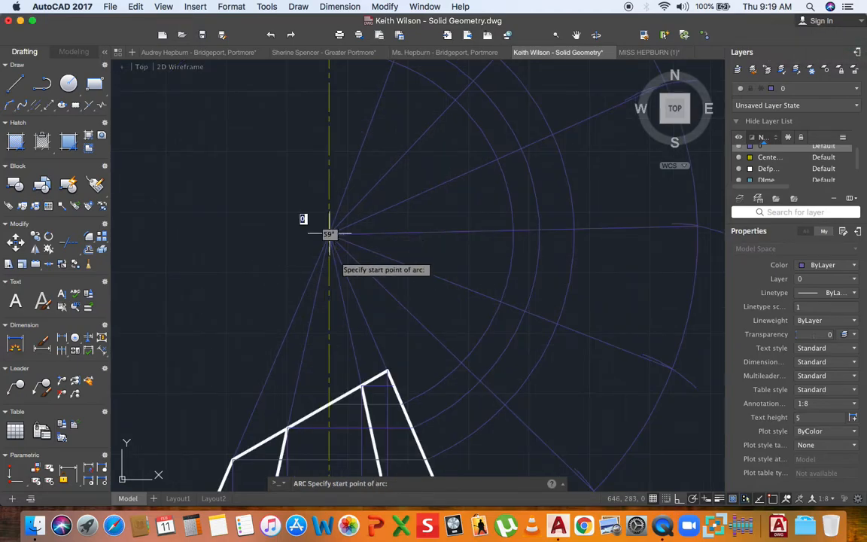
pyautogui.click(392, 386)
pyautogui.scroll(-3, 430, 341)
pyautogui.scroll(4, 410, 277)
pyautogui.click(399, 230)
pyautogui.scroll(-5, 401, 232)
pyautogui.moveTo(420, 320); pyautogui.dragTo(383, 277, button='middle')
# - Draw the final apex-centred arc from the top cut corner past the last fold line
pyautogui.click(13, 107)
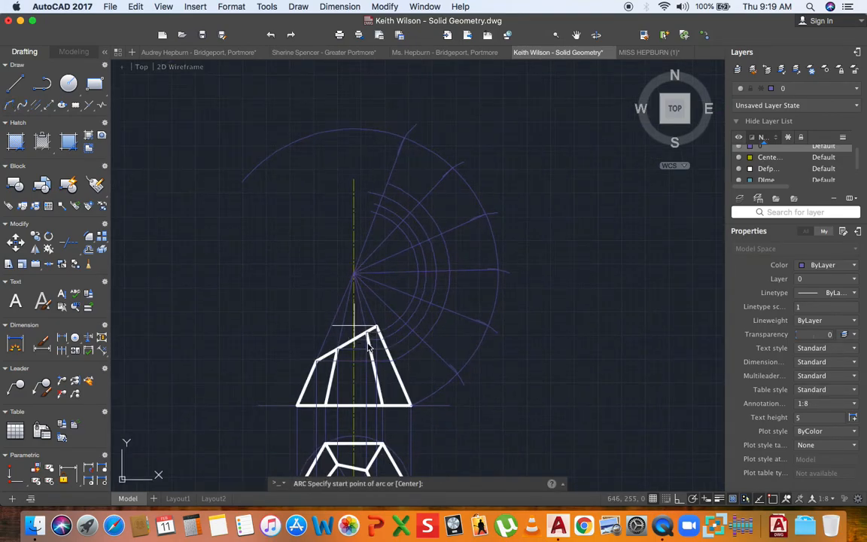
pyautogui.scroll(2, 377, 335)
pyautogui.write('c')
pyautogui.press('Return')
pyautogui.scroll(2, 392, 252)
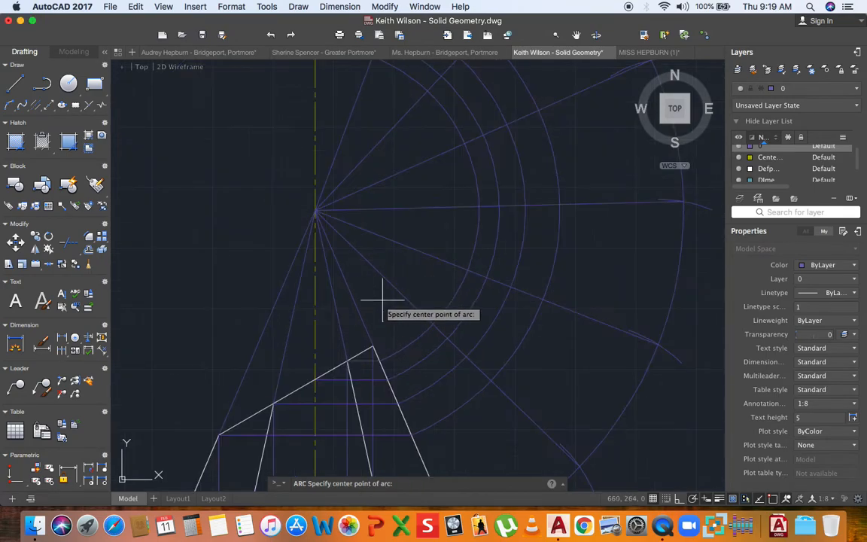
pyautogui.click(315, 211)
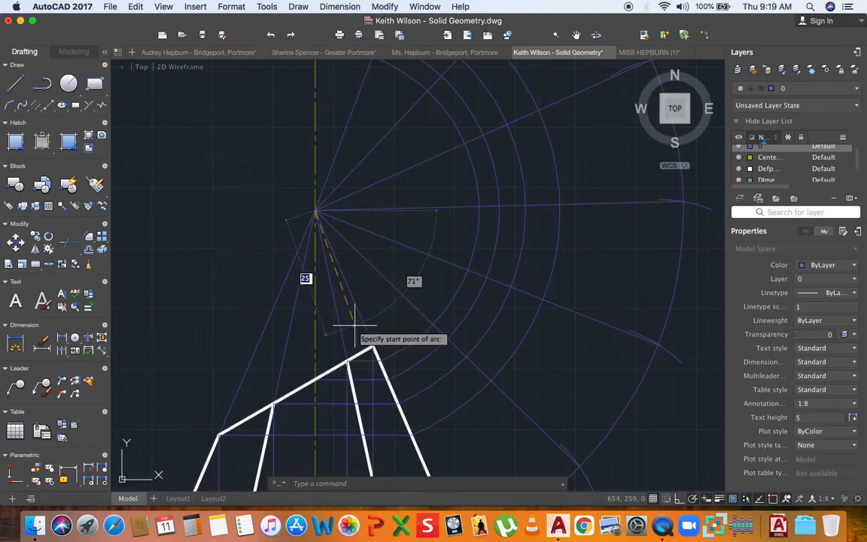
pyautogui.press('Escape')
pyautogui.click(11, 106)
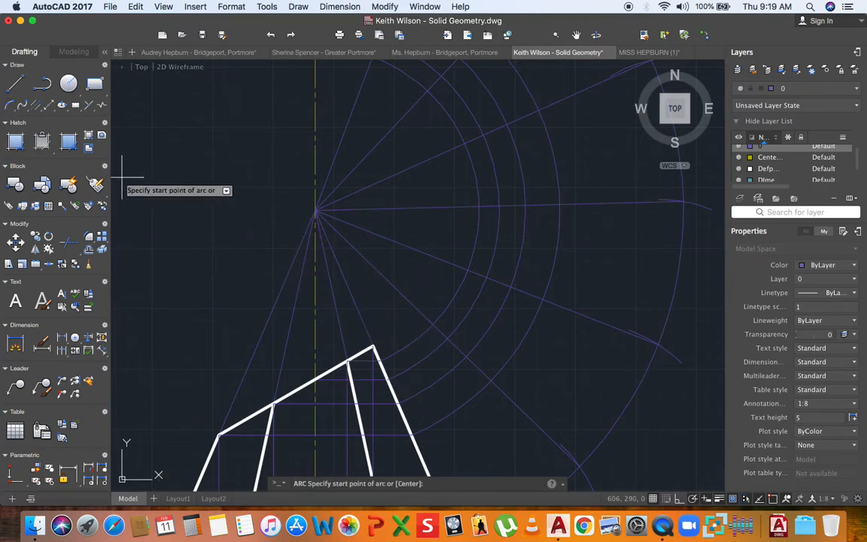
pyautogui.write('c')
pyautogui.press('Return')
pyautogui.click(315, 212)
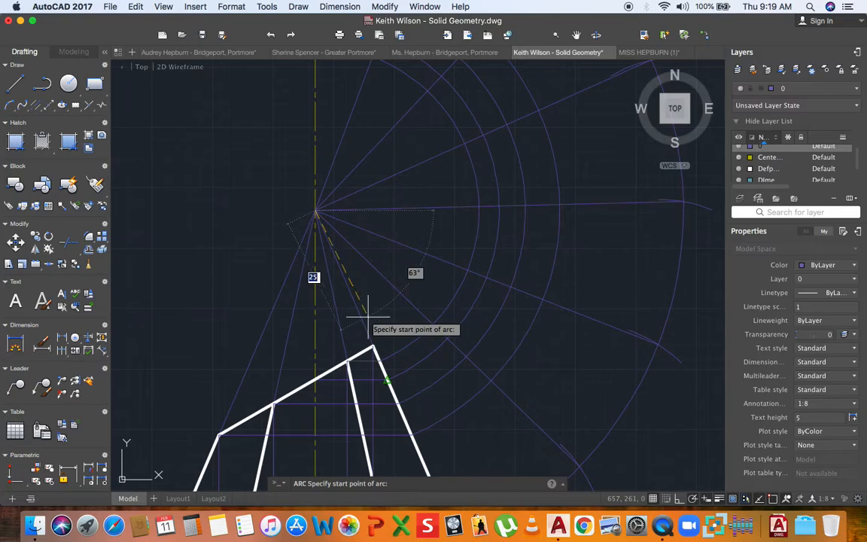
pyautogui.click(372, 348)
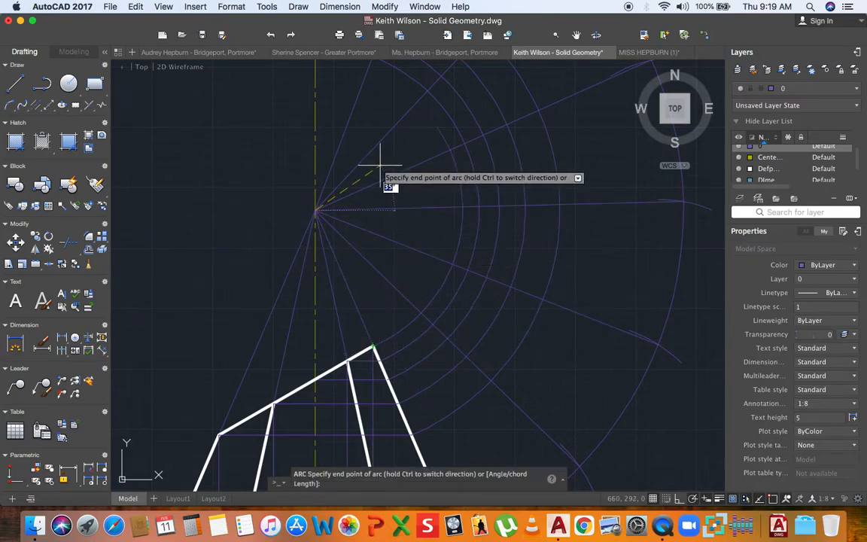
pyautogui.moveTo(420, 148); pyautogui.dragTo(362, 316, button='middle')
pyautogui.click(300, 197)
pyautogui.scroll(-3, 317, 201)
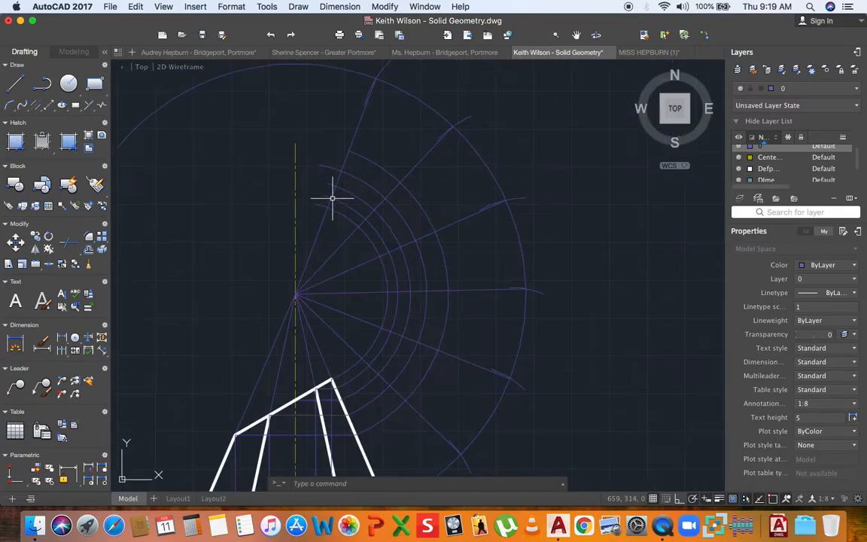
pyautogui.press('Return')
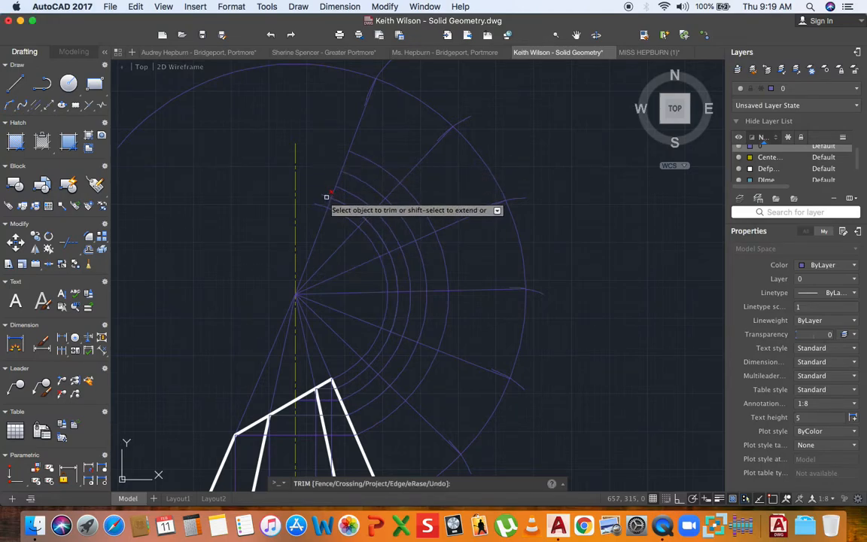
# - Abandon the trim, frame the pyramid views and development, and open the layer dropdown
pyautogui.scroll(-5, 320, 205)
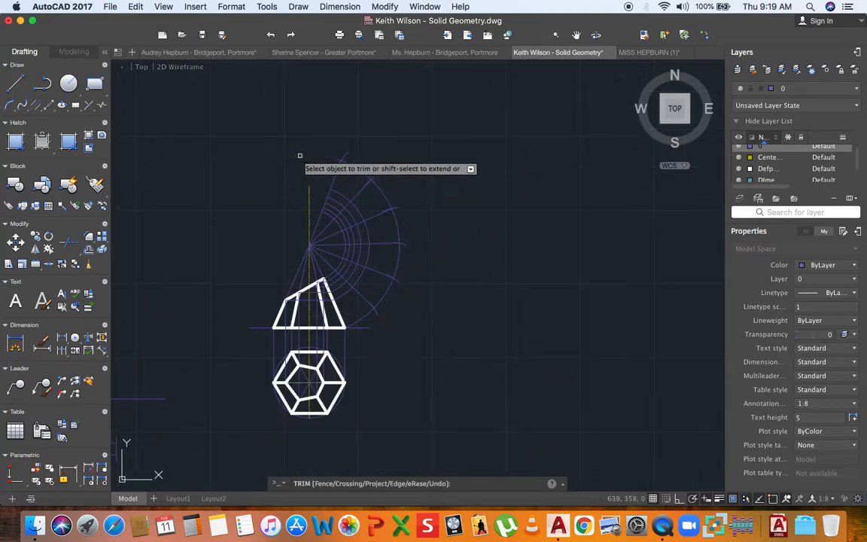
pyautogui.scroll(5, 367, 272)
pyautogui.press('Escape')
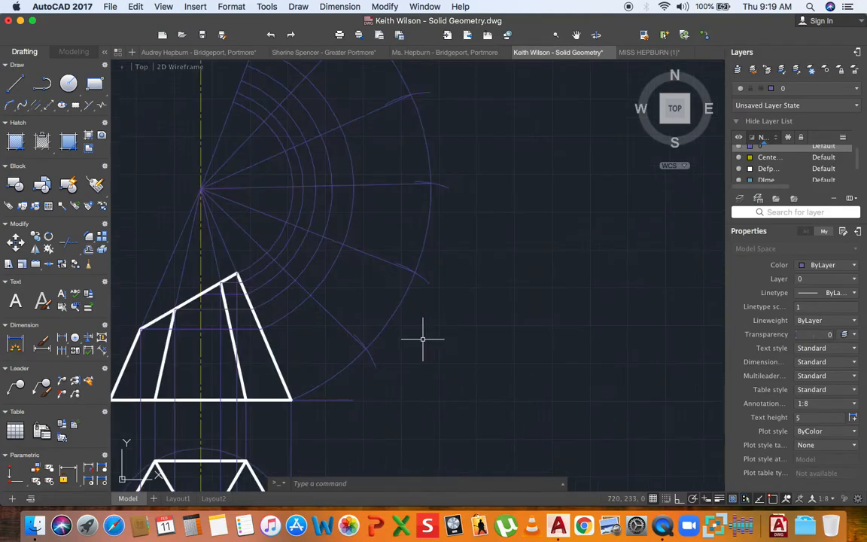
pyautogui.scroll(-2, 422, 340)
pyautogui.moveTo(418, 345); pyautogui.dragTo(401, 357, button='middle')
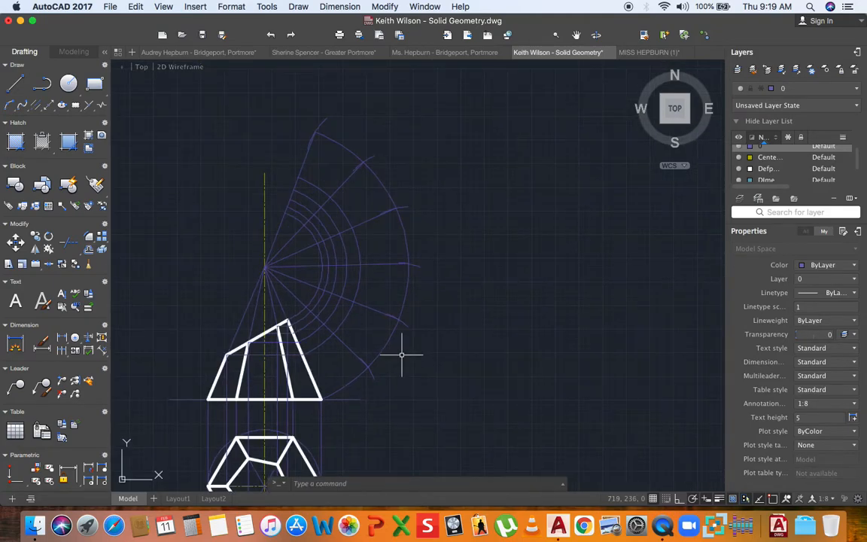
pyautogui.moveTo(392, 321); pyautogui.dragTo(372, 314, button='middle')
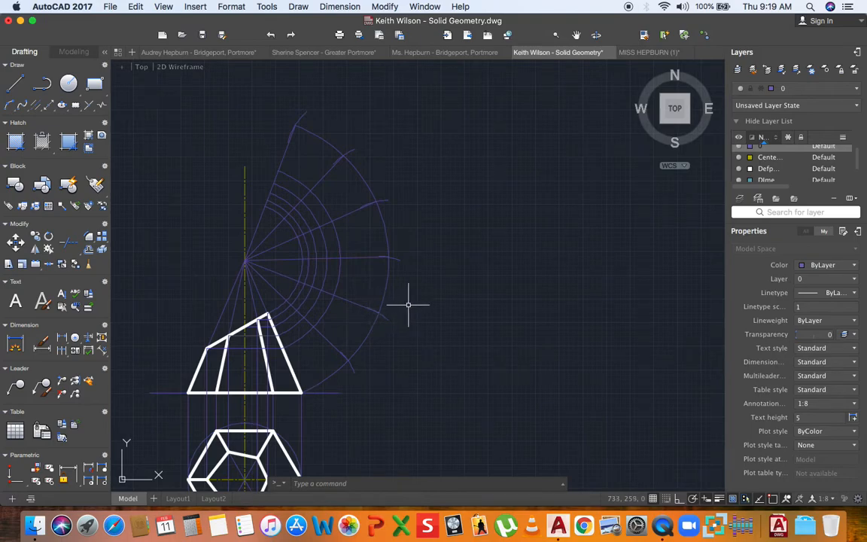
pyautogui.moveTo(381, 309); pyautogui.dragTo(369, 293, button='middle')
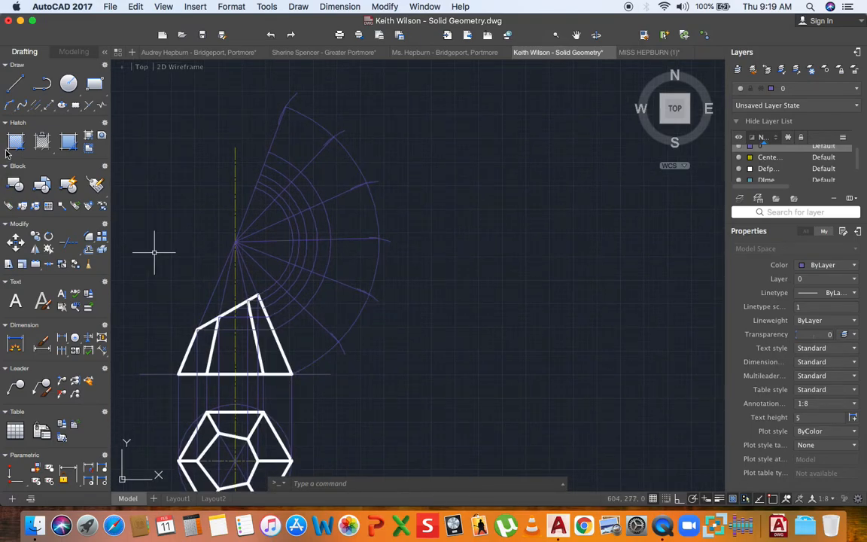
pyautogui.click(824, 92)
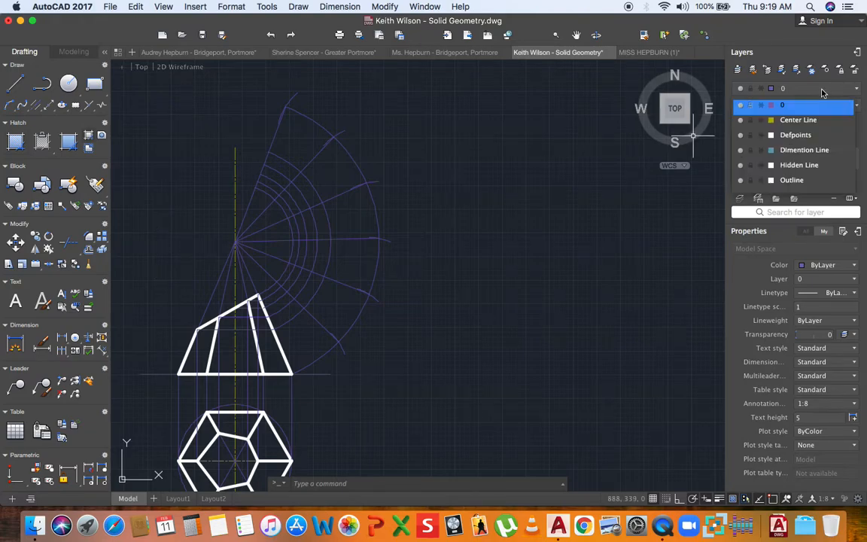
# - Make Outline the current layer
pyautogui.click(794, 179)
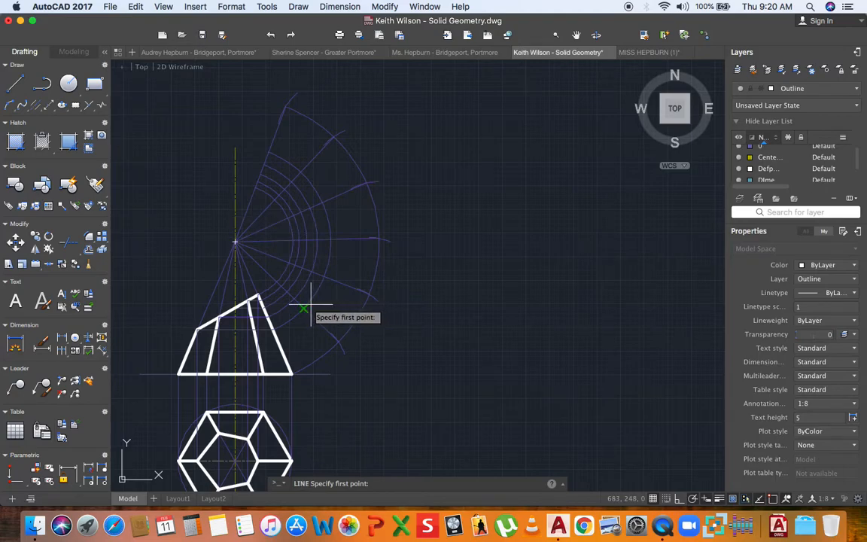
pyautogui.scroll(4, 294, 361)
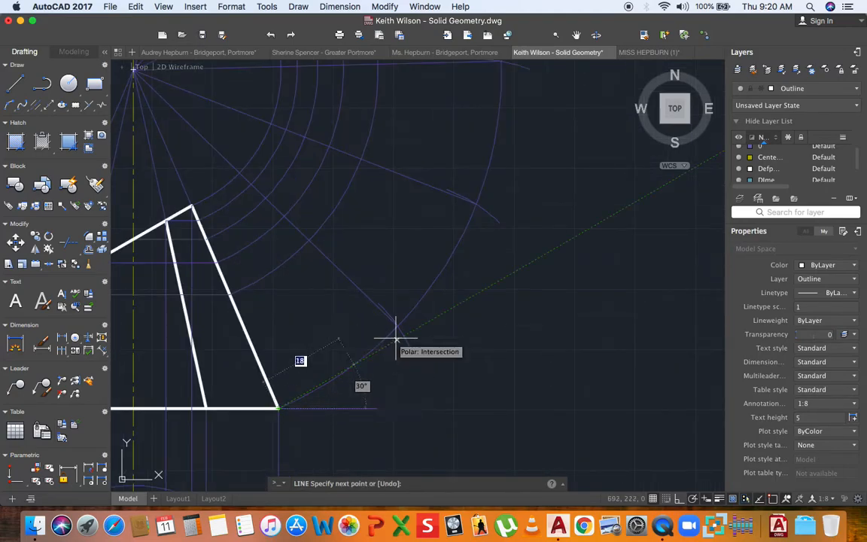
pyautogui.scroll(4, 397, 327)
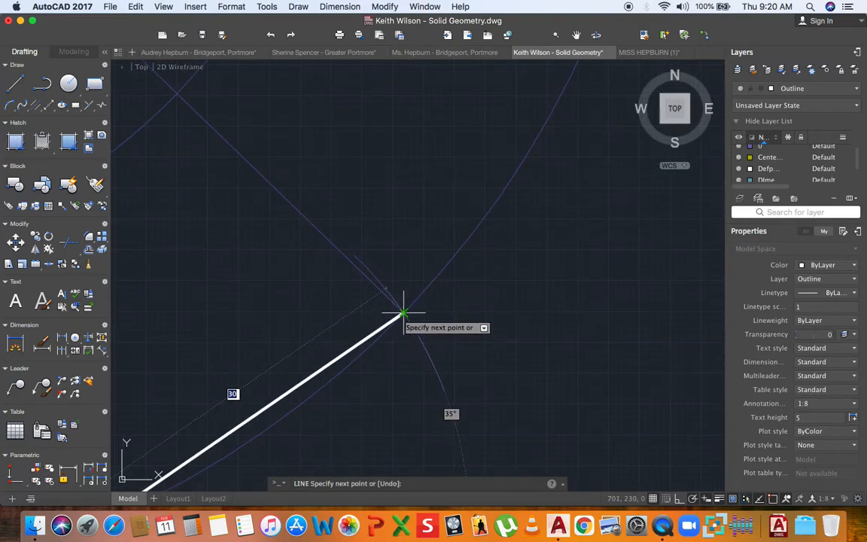
pyautogui.scroll(-3, 403, 313)
pyautogui.scroll(3, 270, 377)
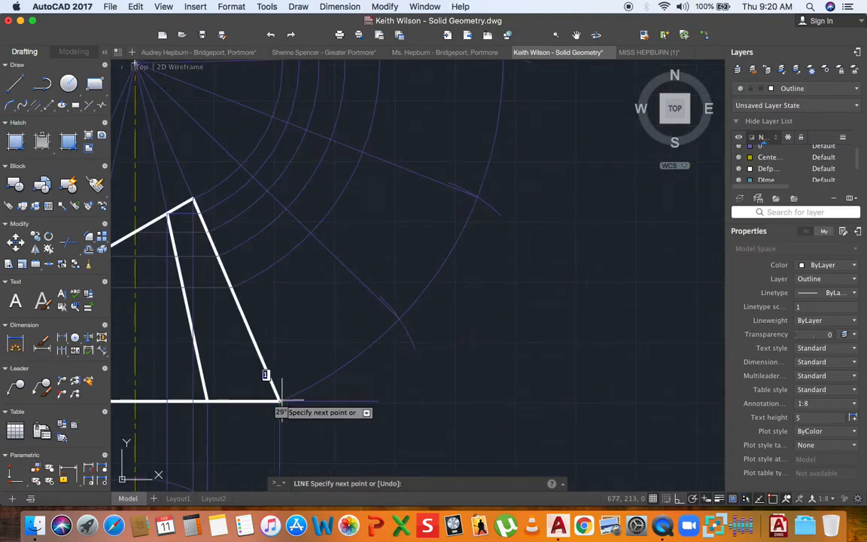
pyautogui.scroll(2, 399, 314)
# - Snap the first development boundary edges to the arc intersections, undoing a misplaced edge
pyautogui.click(390, 320)
pyautogui.scroll(-3, 400, 248)
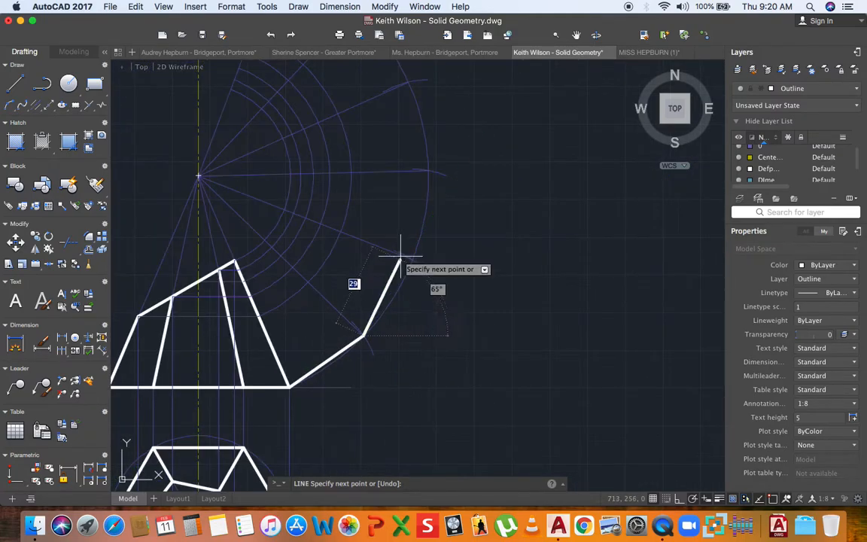
pyautogui.scroll(3, 417, 264)
pyautogui.scroll(2, 419, 264)
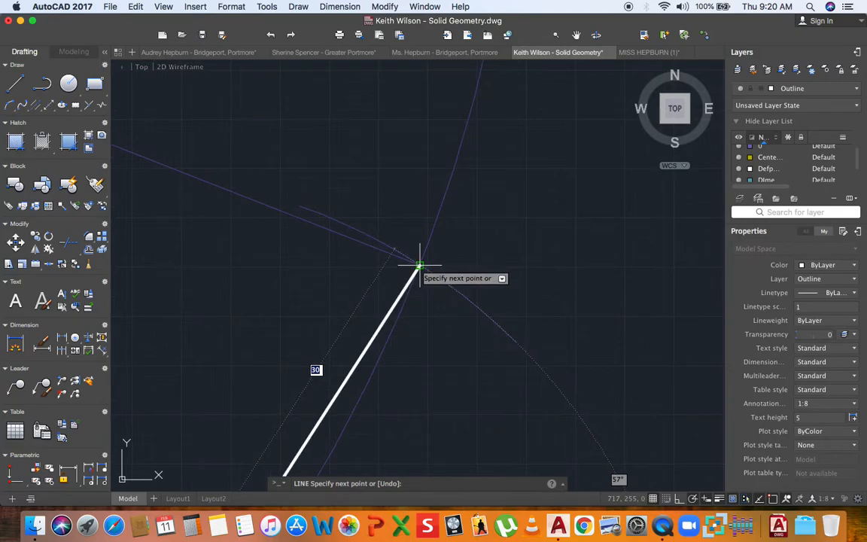
pyautogui.click(420, 265)
pyautogui.scroll(-3, 383, 313)
pyautogui.scroll(3, 417, 169)
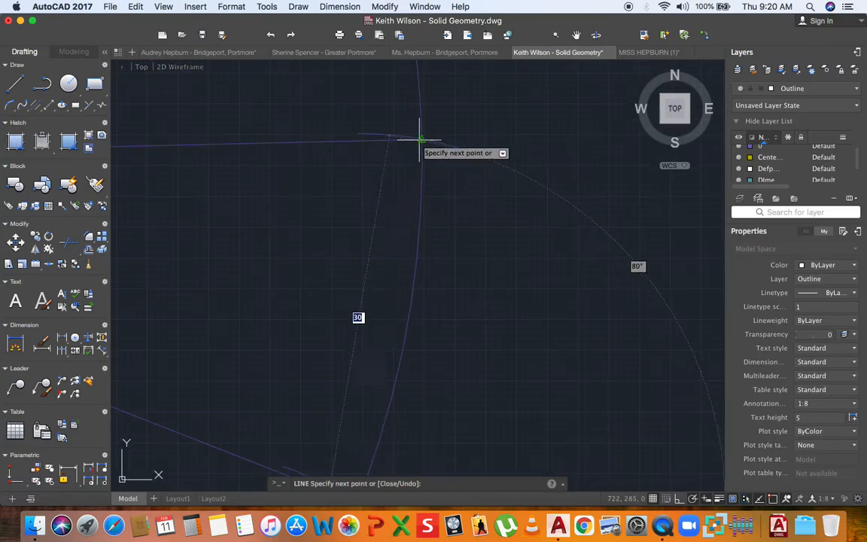
pyautogui.click(420, 140)
pyautogui.scroll(-3, 377, 165)
pyautogui.scroll(3, 398, 217)
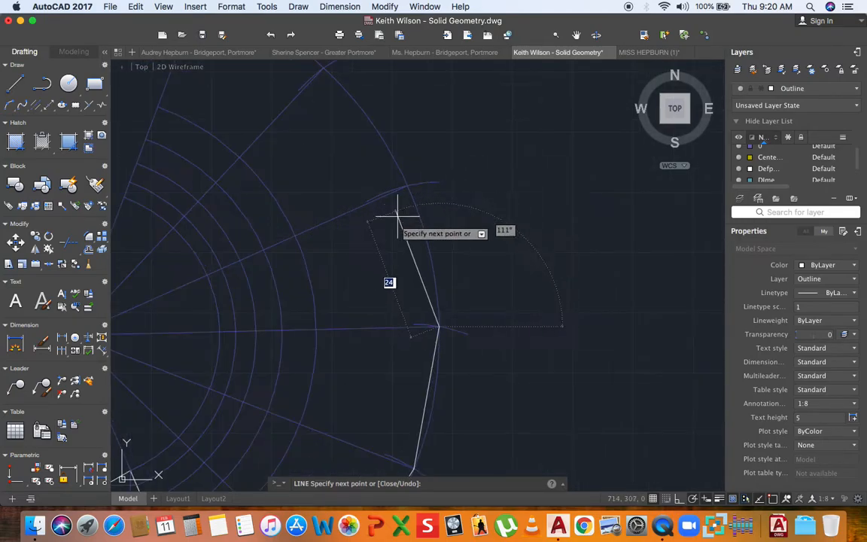
pyautogui.press('super+z')
pyautogui.scroll(5, 439, 330)
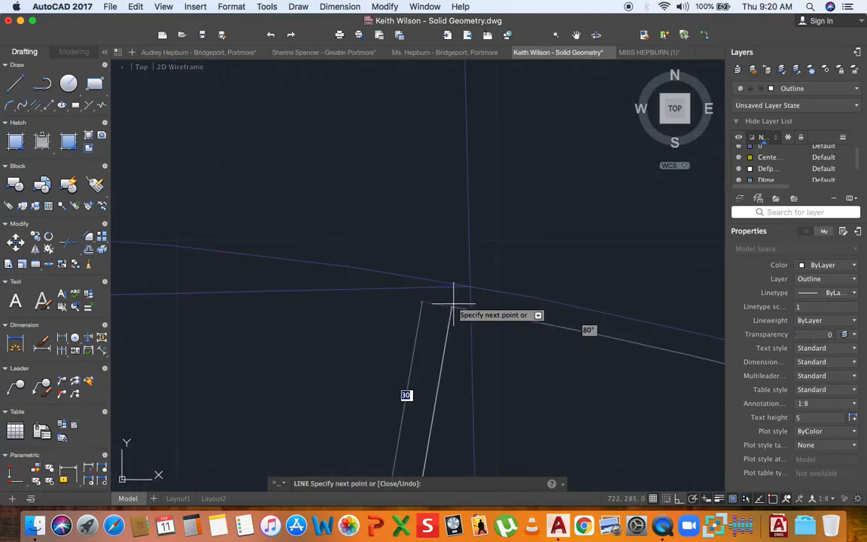
pyautogui.scroll(2, 467, 292)
pyautogui.scroll(-4, 472, 282)
pyautogui.scroll(-4, 471, 291)
pyautogui.scroll(5, 444, 226)
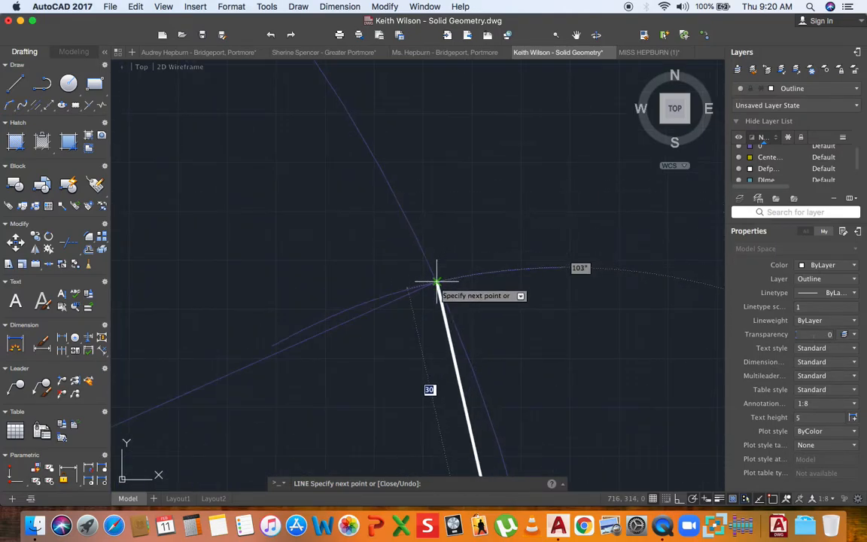
pyautogui.scroll(-5, 447, 286)
pyautogui.scroll(5, 377, 188)
# - Complete the remaining boundary edges at the correct arc intersections, ending with the 30-unit edge
pyautogui.click(326, 167)
pyautogui.scroll(-4, 437, 239)
pyautogui.scroll(-2, 435, 239)
pyautogui.press('super+z')
pyautogui.scroll(5, 404, 221)
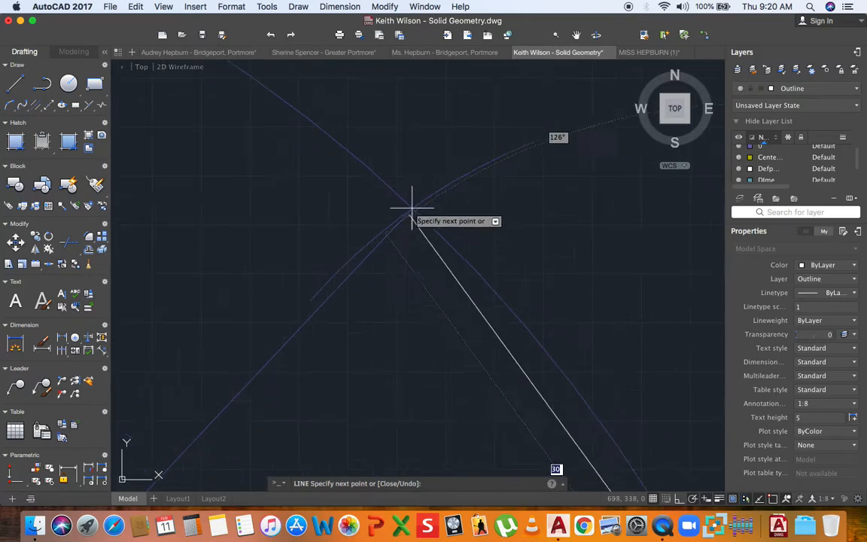
pyautogui.click(412, 211)
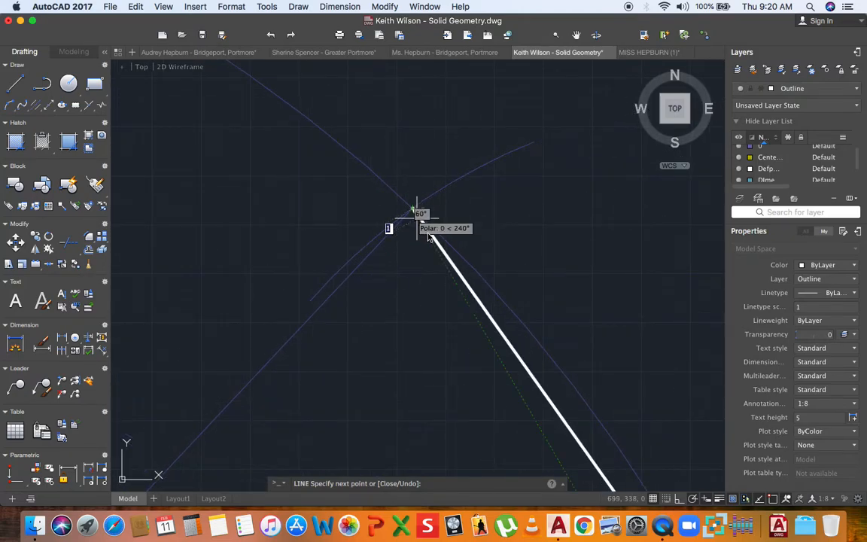
pyautogui.scroll(-5, 329, 173)
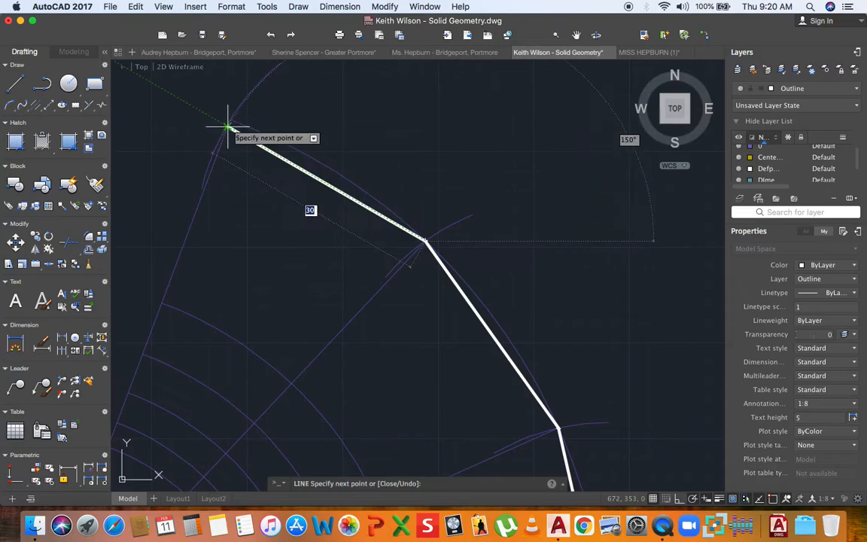
pyautogui.scroll(5, 218, 119)
pyautogui.click(215, 114)
pyautogui.scroll(-5, 319, 170)
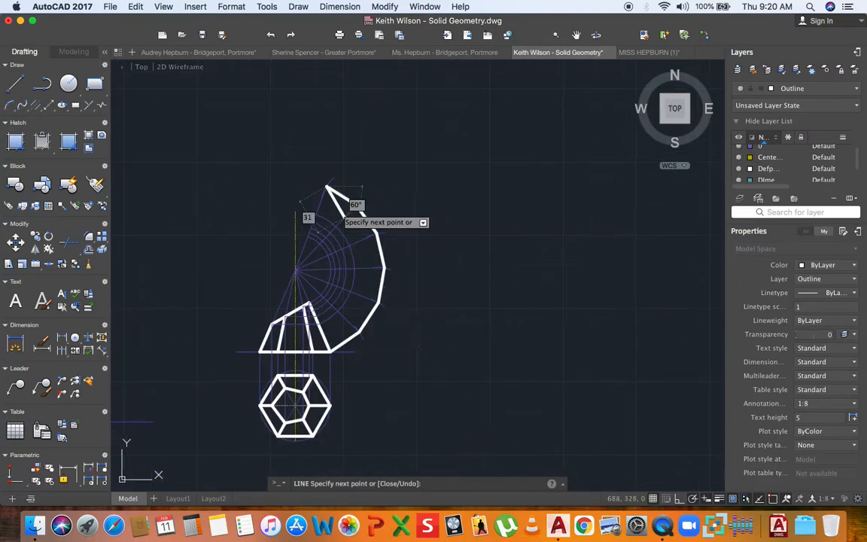
pyautogui.press('Escape')
pyautogui.scroll(4, 323, 340)
pyautogui.moveTo(323, 341); pyautogui.dragTo(337, 372, button='middle')
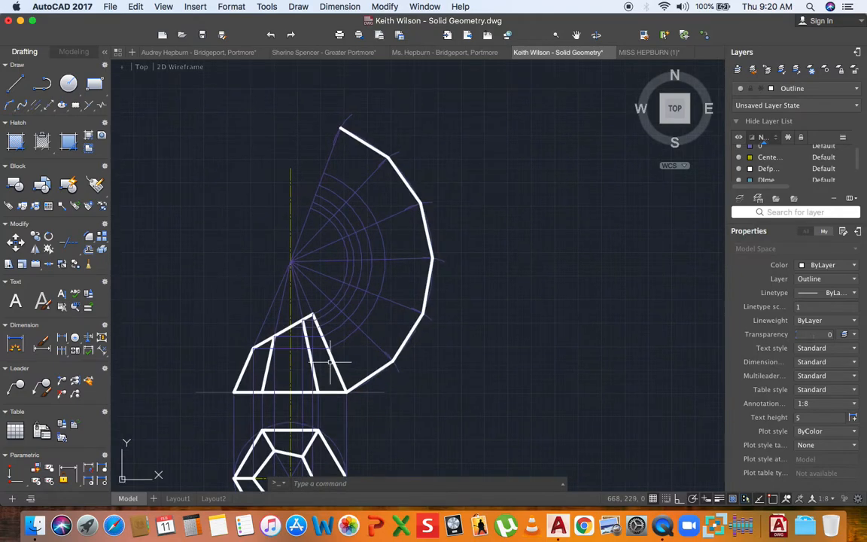
pyautogui.scroll(3, 334, 352)
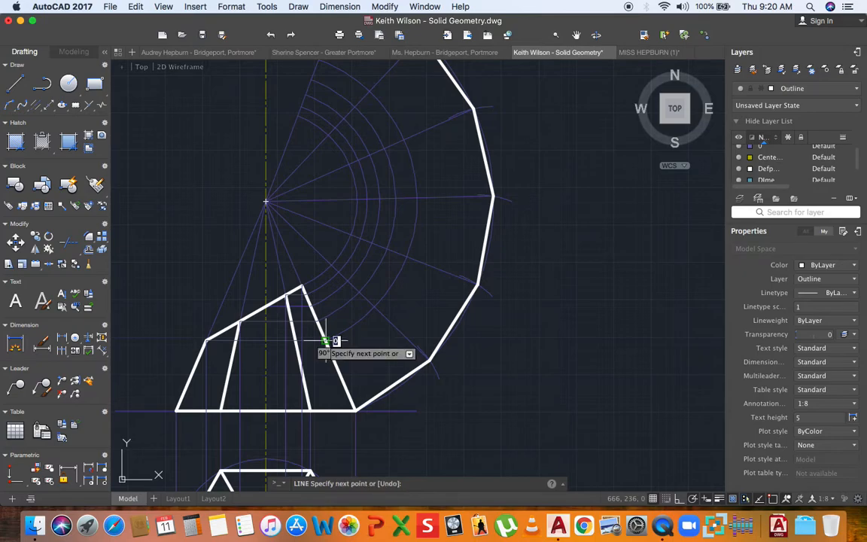
pyautogui.scroll(4, 353, 313)
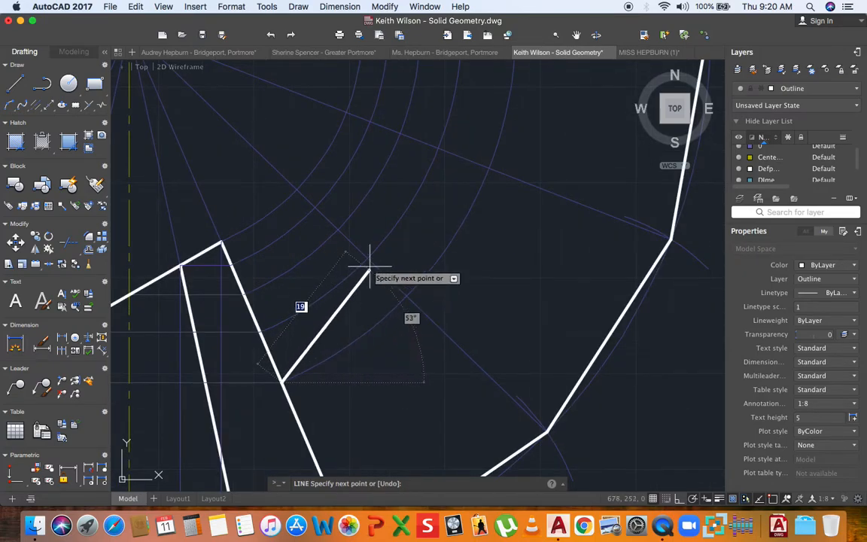
pyautogui.click(367, 258)
pyautogui.scroll(-4, 363, 252)
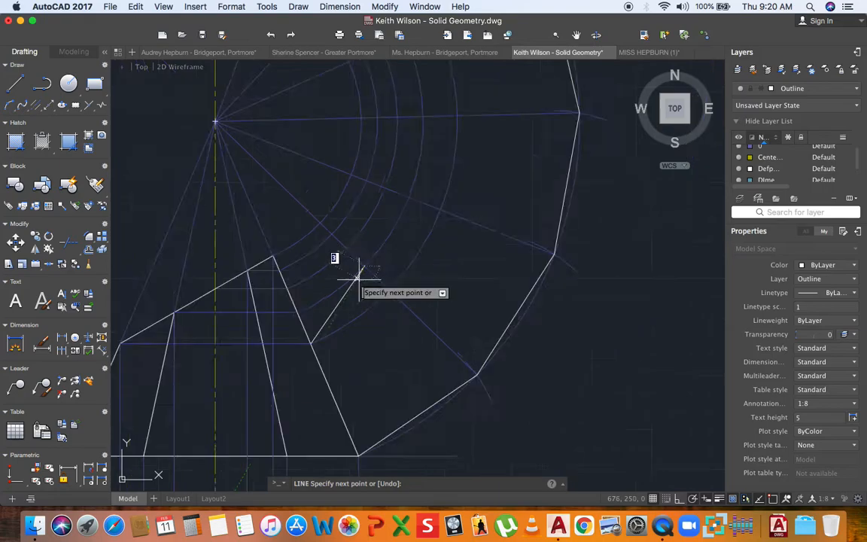
pyautogui.scroll(4, 373, 232)
pyautogui.scroll(3, 368, 235)
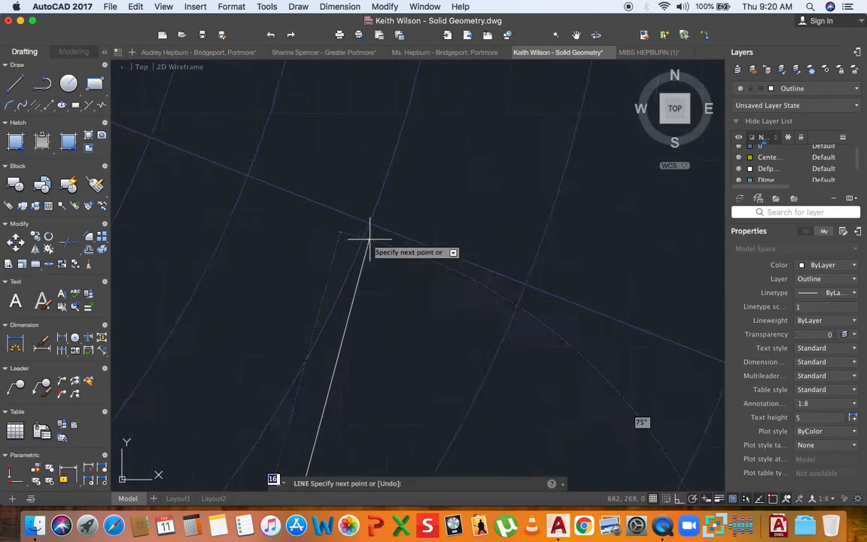
pyautogui.scroll(-3, 354, 265)
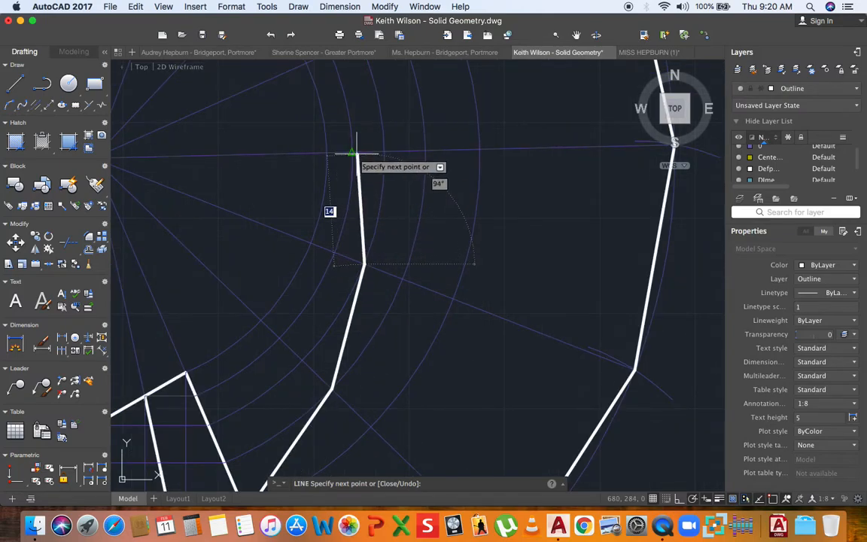
pyautogui.scroll(8, 352, 154)
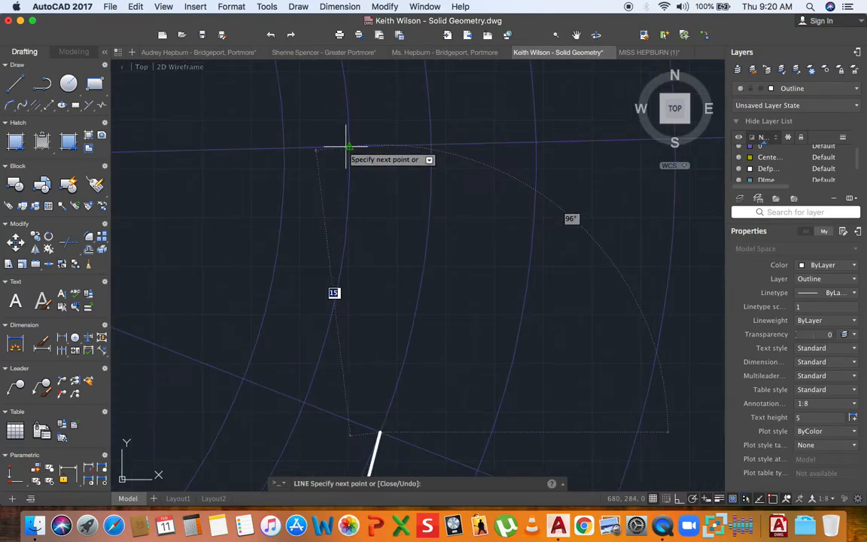
pyautogui.scroll(-6, 372, 219)
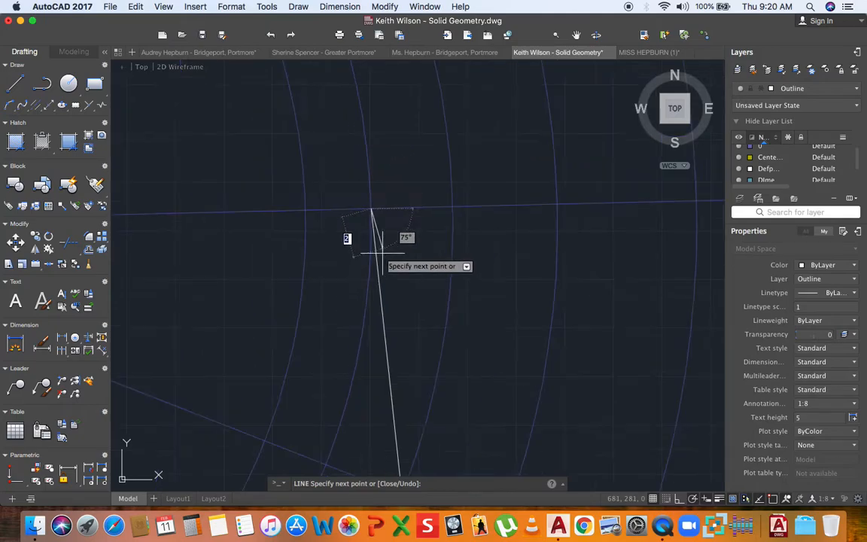
pyautogui.click(349, 181)
pyautogui.scroll(2, 350, 181)
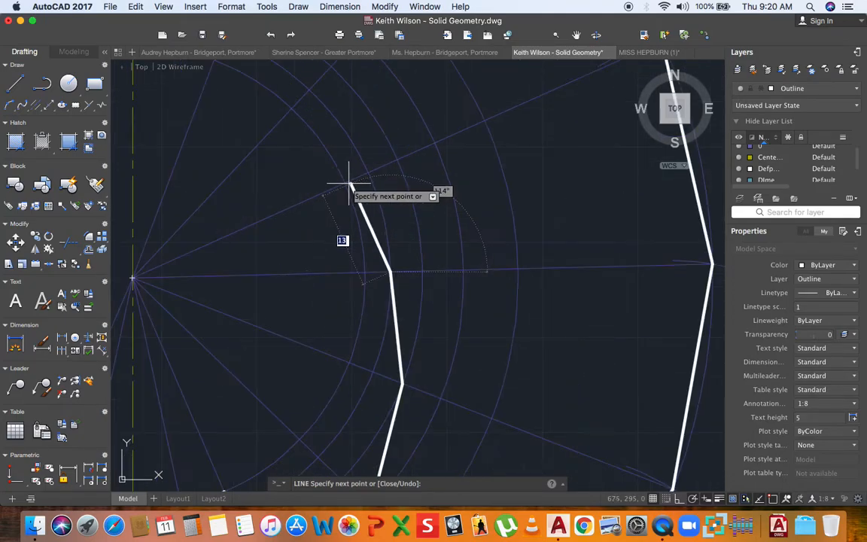
pyautogui.scroll(-3, 345, 183)
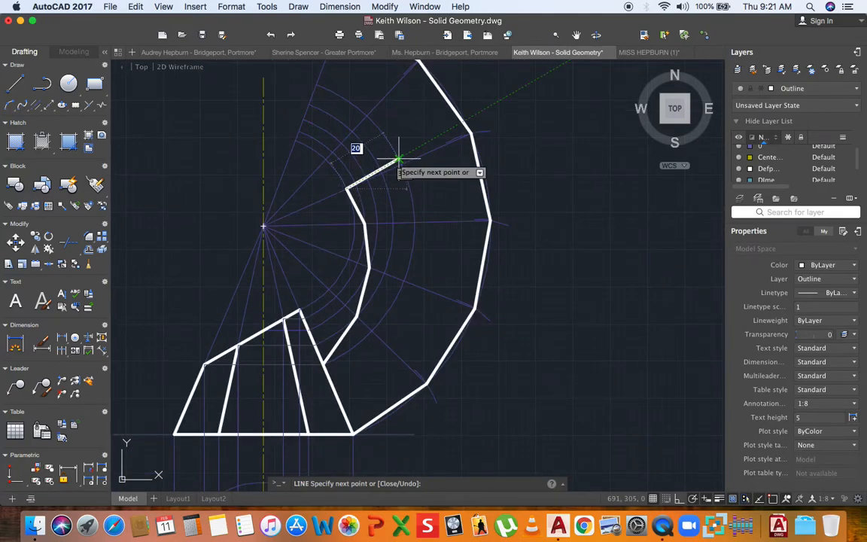
pyautogui.press('super+z')
pyautogui.press('super+z')
pyautogui.press('super+z')
pyautogui.press('super+z')
pyautogui.press('Escape')
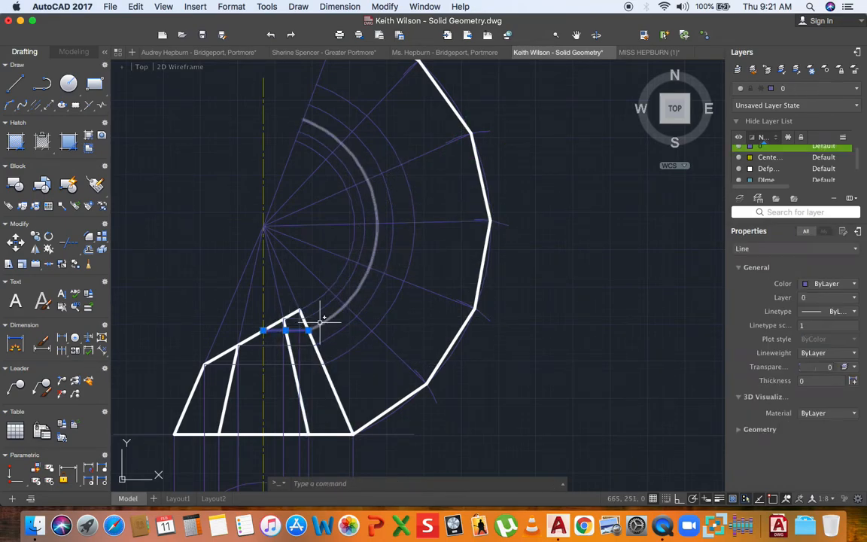
pyautogui.press('Escape')
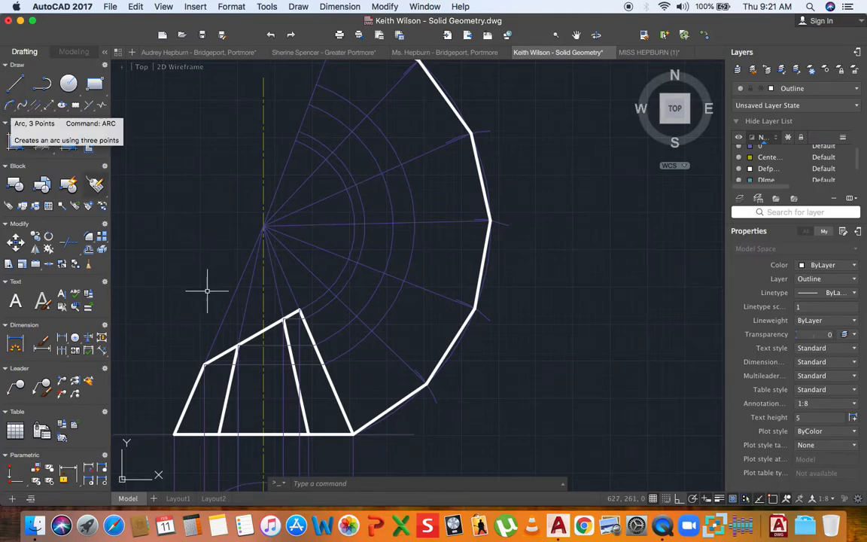
# - Draw the inner cut outline of the development through the arc intersections
pyautogui.click(15, 84)
pyautogui.scroll(2, 337, 359)
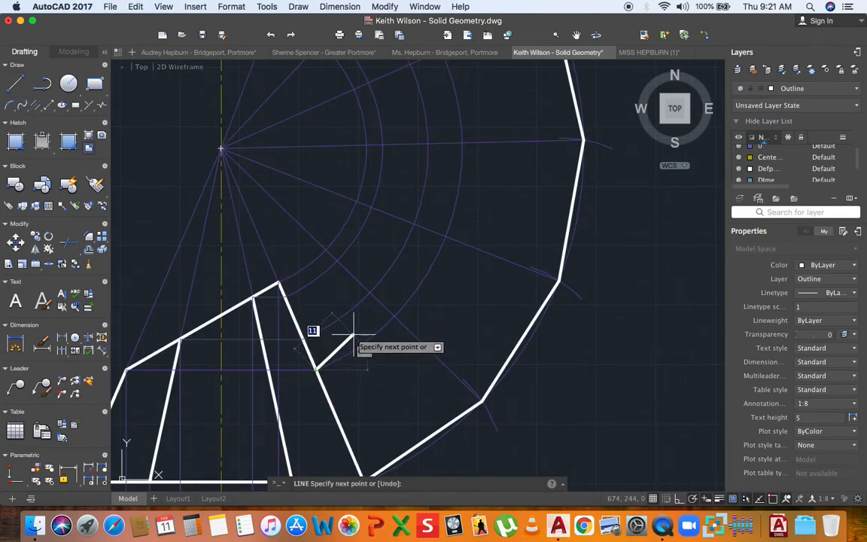
pyautogui.click(370, 293)
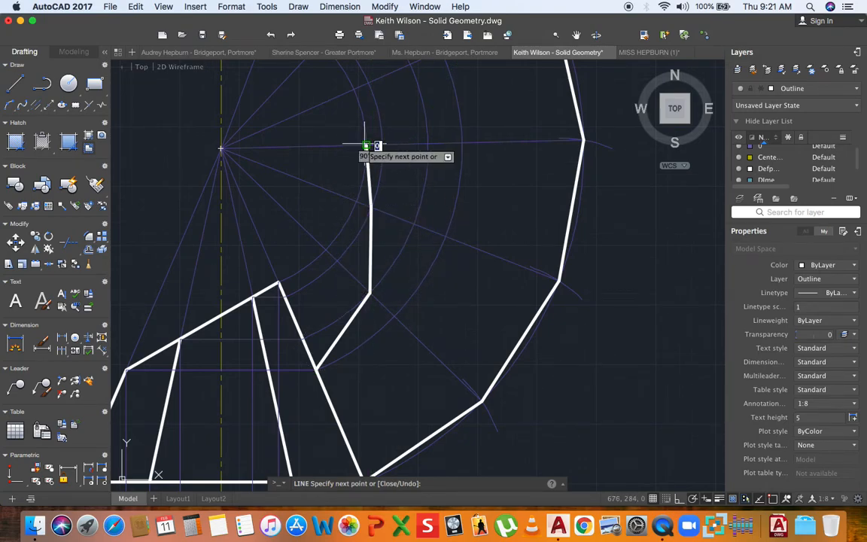
pyautogui.moveTo(354, 266); pyautogui.dragTo(334, 376, button='middle')
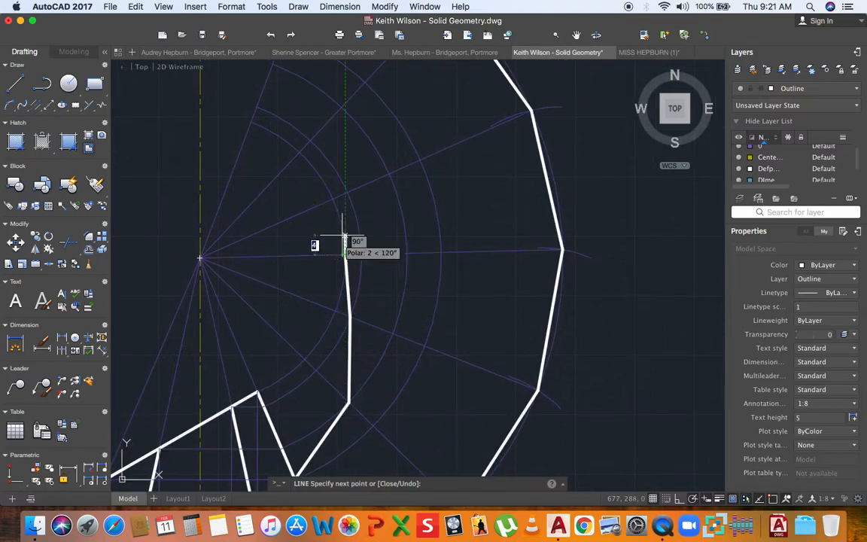
pyautogui.click(348, 192)
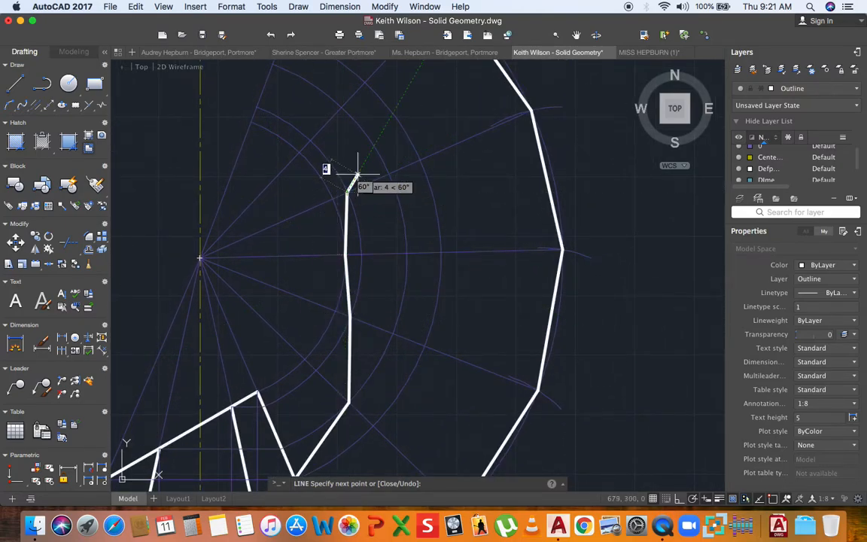
pyautogui.scroll(-3, 336, 173)
pyautogui.scroll(3, 336, 175)
pyautogui.scroll(-3, 301, 139)
pyautogui.scroll(5, 297, 143)
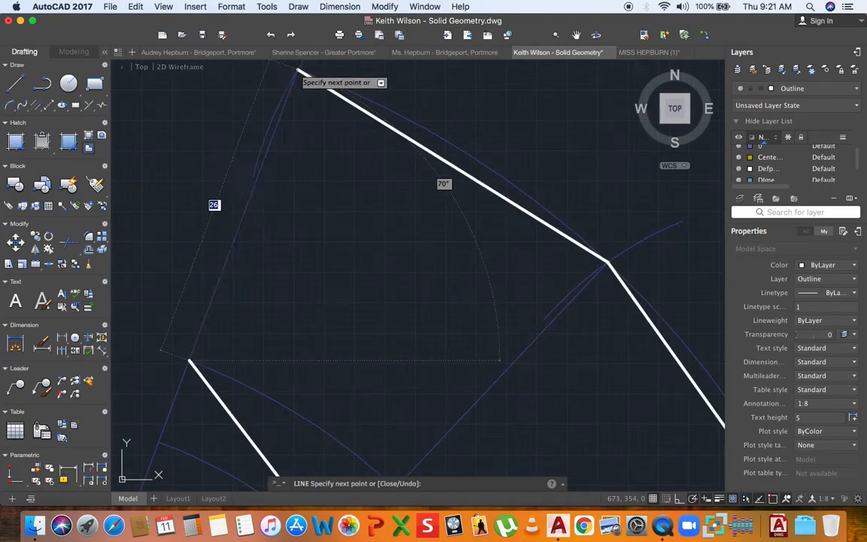
pyautogui.scroll(-5, 297, 71)
pyautogui.press('Escape')
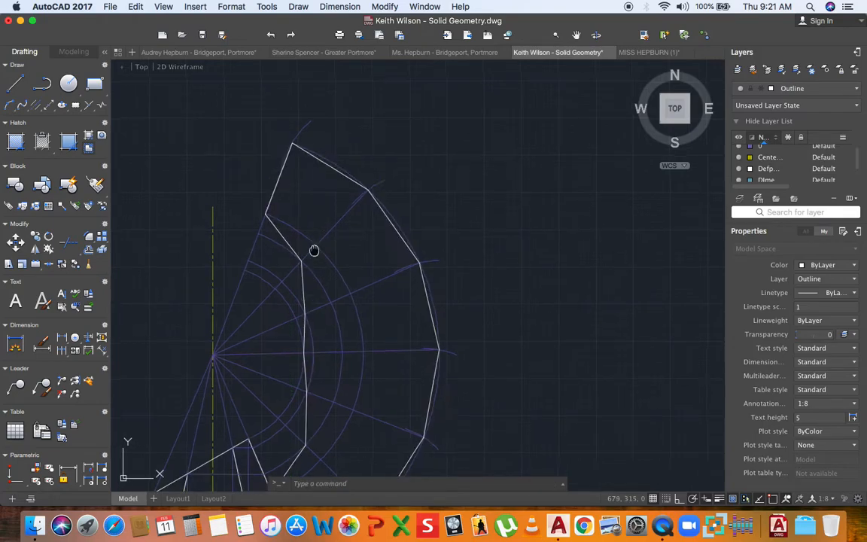
pyautogui.moveTo(311, 260); pyautogui.dragTo(326, 200, button='middle')
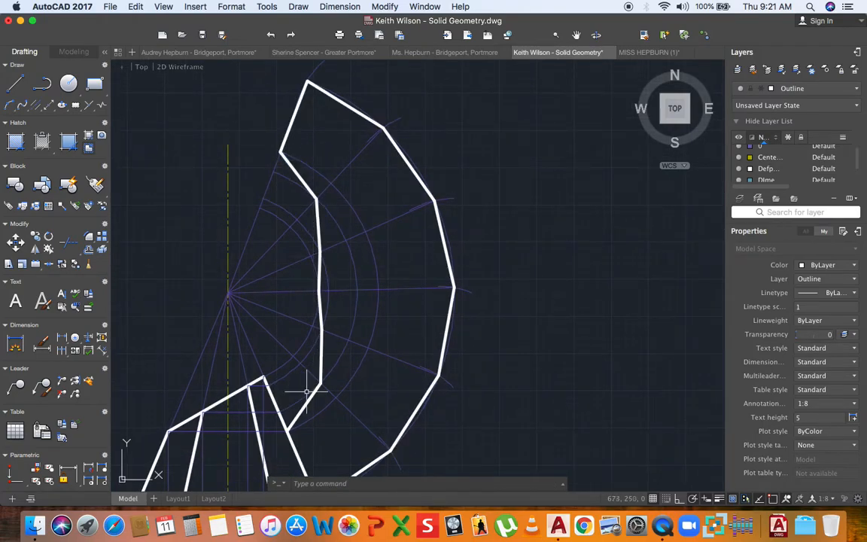
# - Draw the first two fold lines from inner corners to their outer vertices
pyautogui.click(20, 81)
pyautogui.scroll(-3, 291, 261)
pyautogui.scroll(6, 286, 282)
pyautogui.click(282, 280)
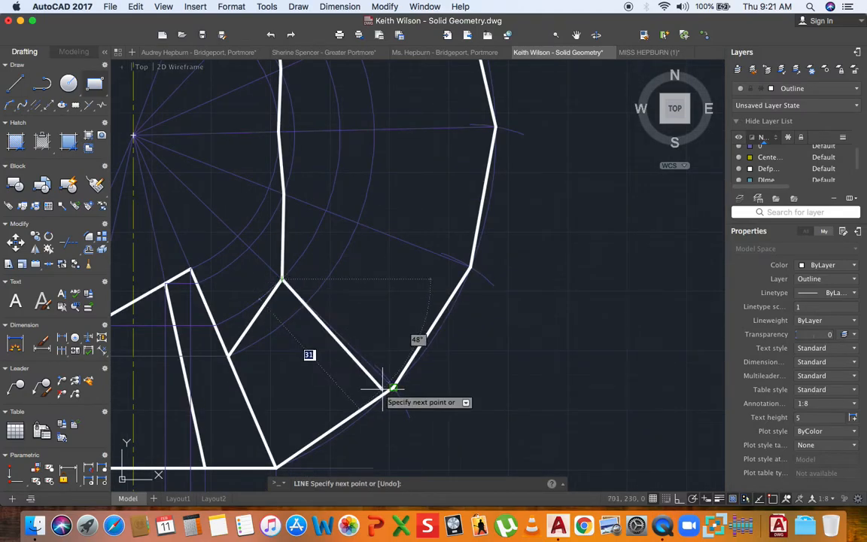
pyautogui.scroll(5, 395, 391)
pyautogui.click(408, 384)
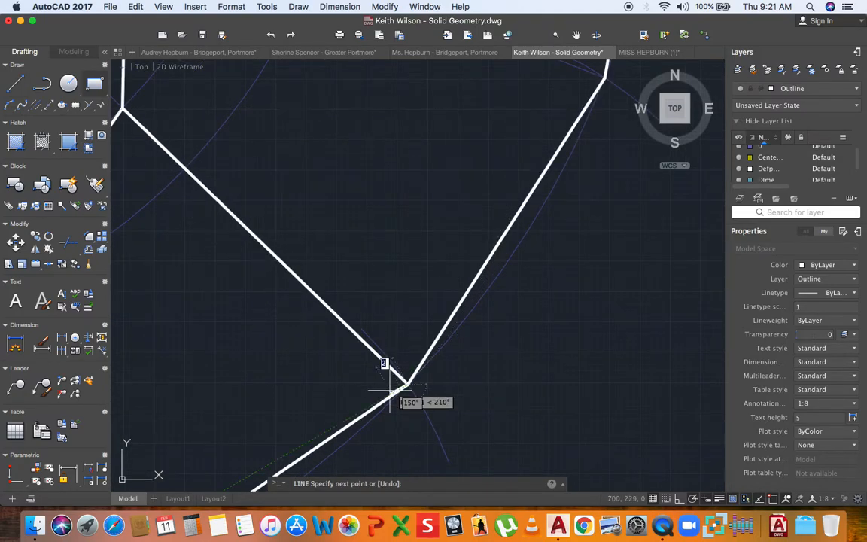
pyautogui.scroll(-7, 390, 392)
pyautogui.press('Escape')
pyautogui.scroll(5, 324, 265)
pyautogui.press('Return')
pyautogui.click(324, 274)
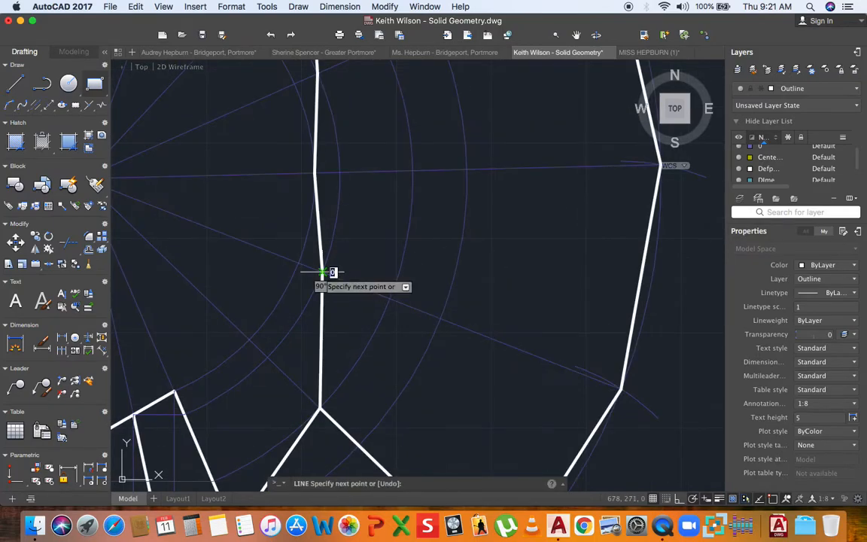
pyautogui.click(620, 389)
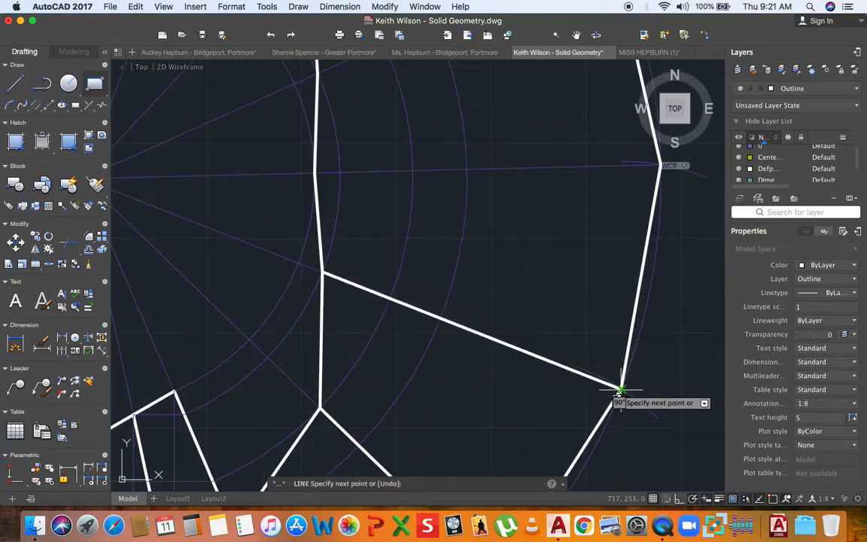
pyautogui.scroll(4, 642, 391)
pyautogui.scroll(-5, 621, 394)
pyautogui.press('Escape')
# - Draw the remaining three fold lines joining inner corners to the outer corners
pyautogui.press('Return')
pyautogui.click(410, 254)
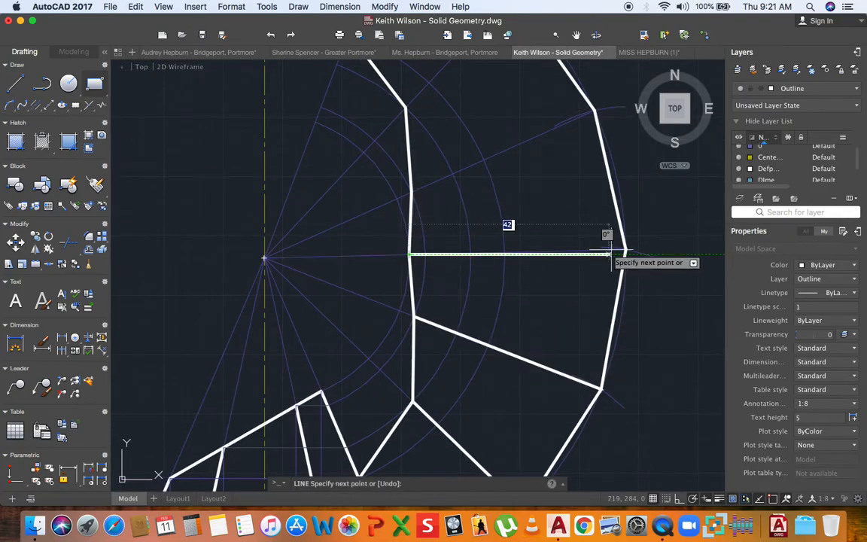
pyautogui.click(625, 250)
pyautogui.press('Escape')
pyautogui.press('Return')
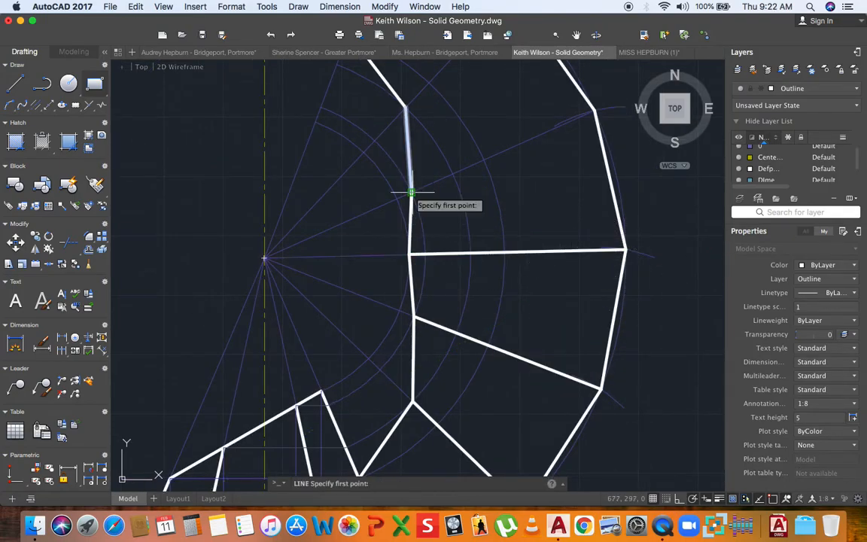
pyautogui.click(411, 193)
pyautogui.scroll(-3, 408, 193)
pyautogui.scroll(5, 485, 159)
pyautogui.click(493, 162)
pyautogui.scroll(-3, 435, 199)
pyautogui.press('Escape')
pyautogui.scroll(5, 349, 200)
pyautogui.press('Return')
pyautogui.click(346, 198)
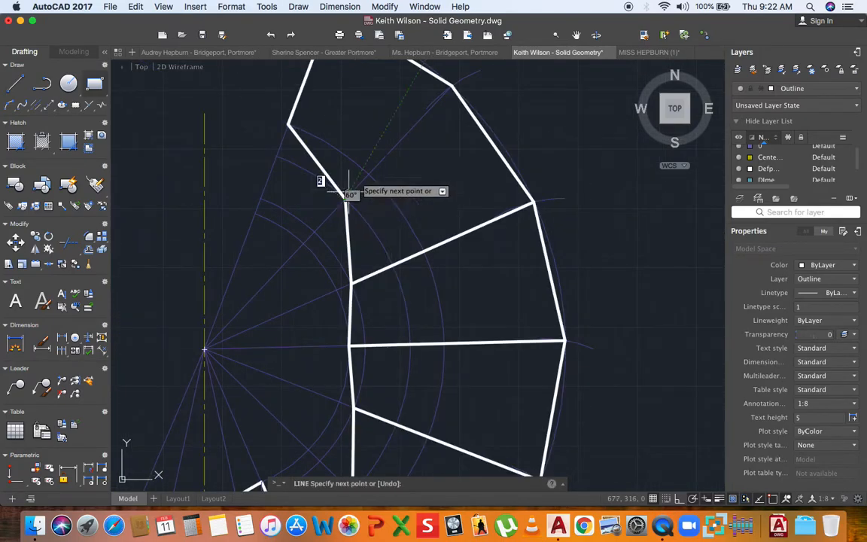
pyautogui.click(452, 86)
pyautogui.press('Escape')
pyautogui.scroll(-3, 395, 248)
pyautogui.moveTo(391, 277); pyautogui.dragTo(379, 249, button='middle')
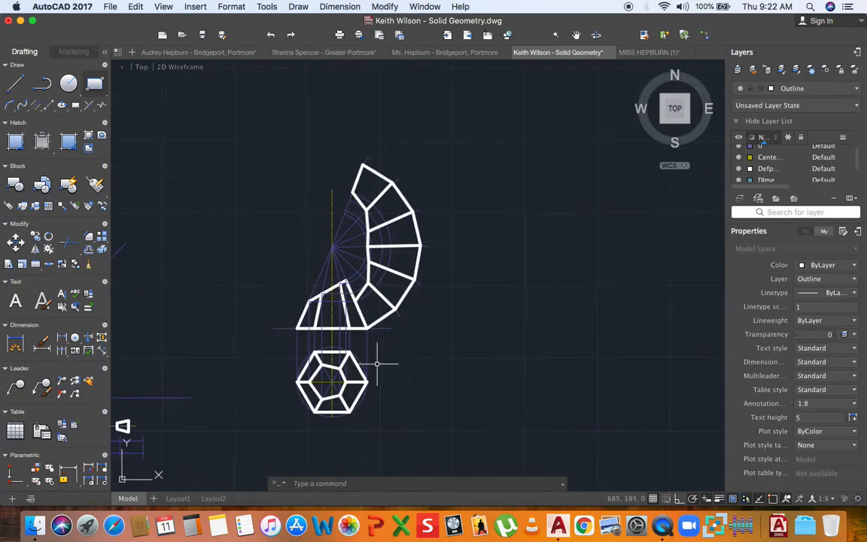
pyautogui.scroll(2, 380, 369)
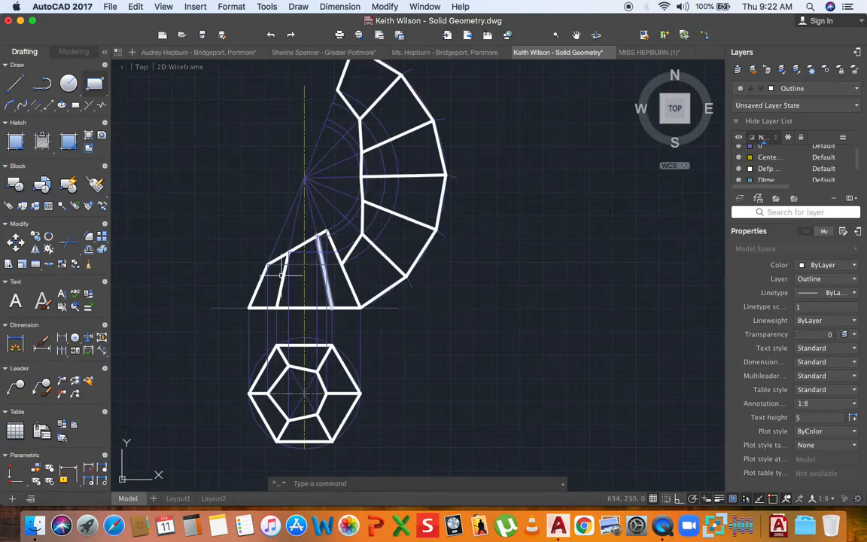
# - Crossing-select all the development's lines and construction arcs, upper to lower parts
pyautogui.moveTo(313, 281)
pyautogui.mouseDown(button='middle')
pyautogui.moveTo(275, 350)
pyautogui.moveTo(279, 369)
pyautogui.mouseUp(button='middle')
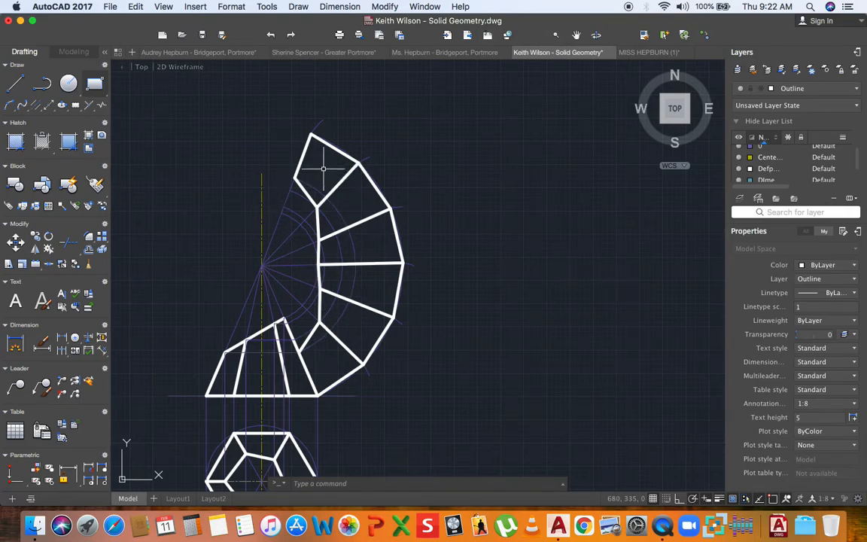
pyautogui.click(375, 102)
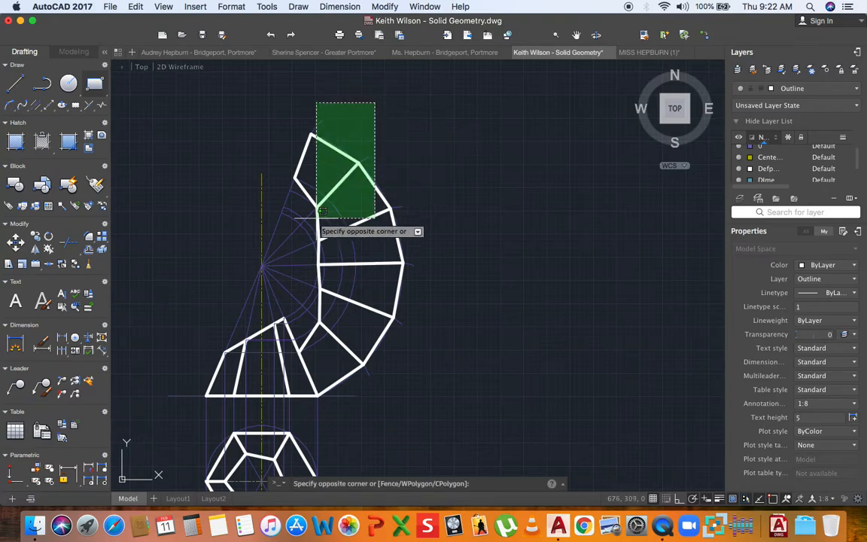
pyautogui.click(289, 286)
pyautogui.moveTo(377, 301); pyautogui.dragTo(369, 233, button='middle')
pyautogui.click(438, 174)
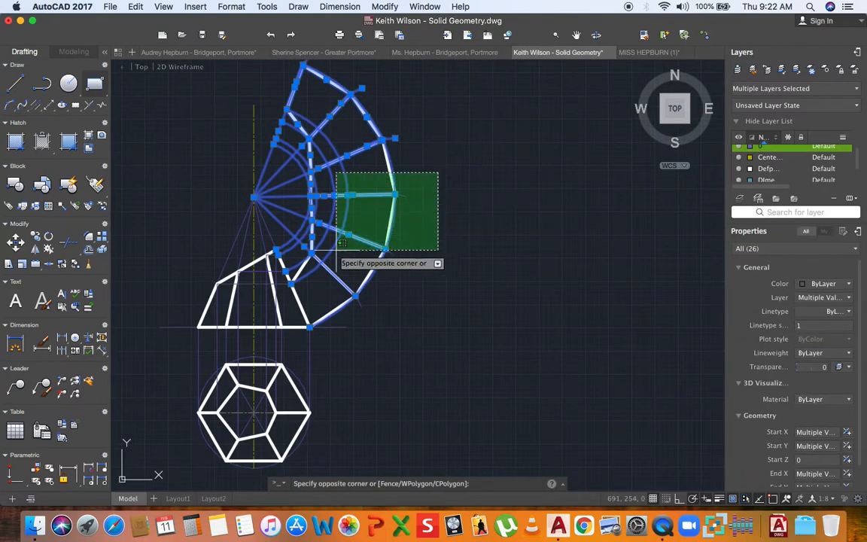
pyautogui.click(315, 273)
pyautogui.scroll(4, 298, 290)
pyautogui.scroll(-5, 256, 198)
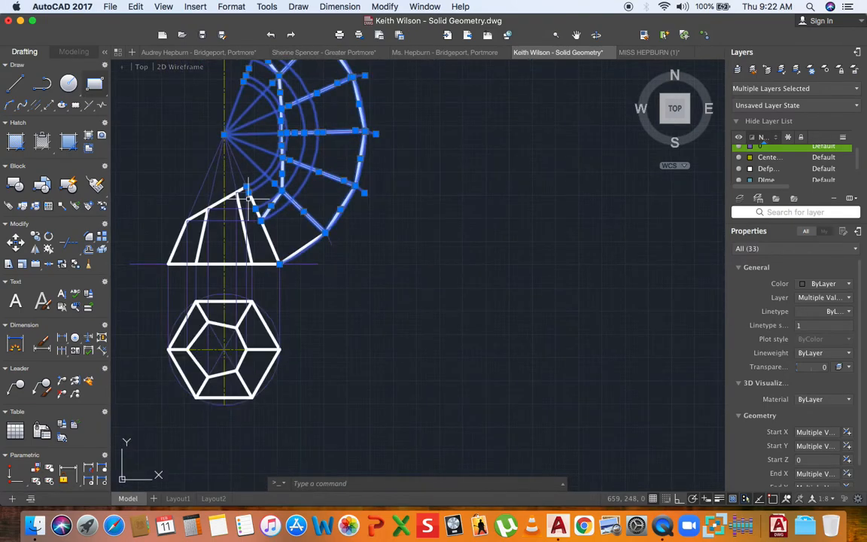
pyautogui.moveTo(321, 208); pyautogui.dragTo(309, 288, button='middle')
pyautogui.click(371, 211)
pyautogui.click(310, 297)
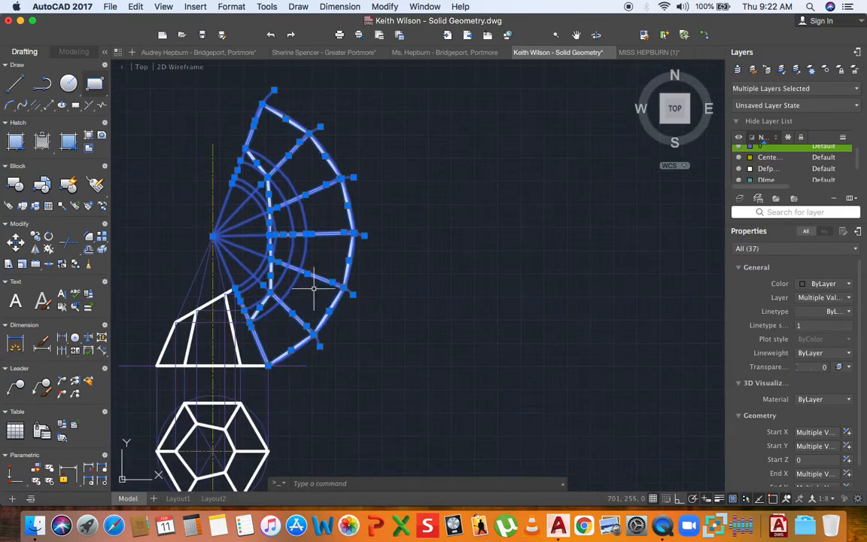
# - Copy the selected development from its apex to a spot on the right
pyautogui.click(35, 238)
pyautogui.click(214, 235)
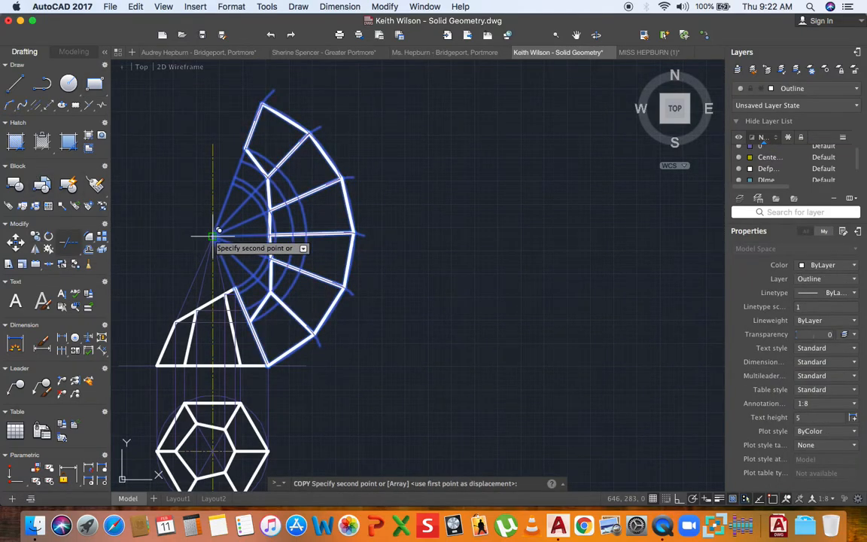
pyautogui.click(454, 219)
pyautogui.press('Escape')
pyautogui.scroll(-3, 356, 228)
pyautogui.moveTo(425, 295); pyautogui.dragTo(386, 298, button='middle')
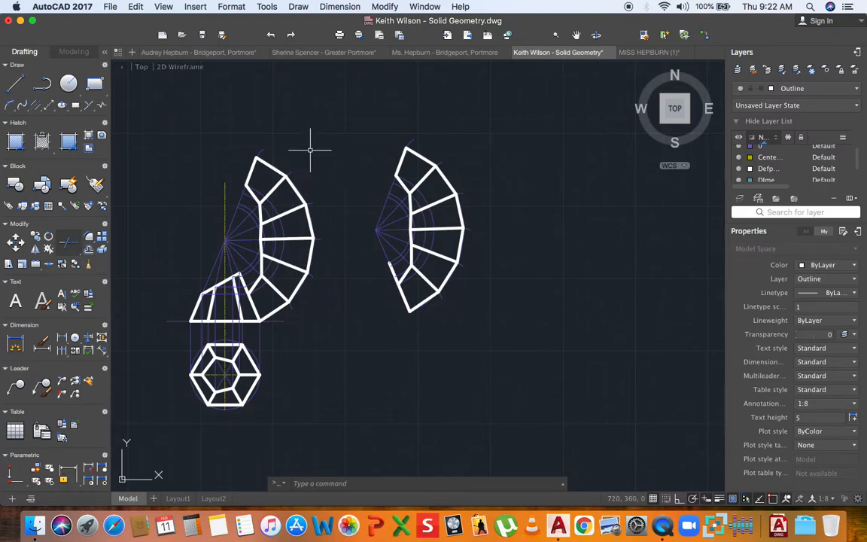
# - Delete the original fan of arcs, the leftover zig-zag lines and a stray short line
pyautogui.scroll(3, 311, 148)
pyautogui.click(357, 117)
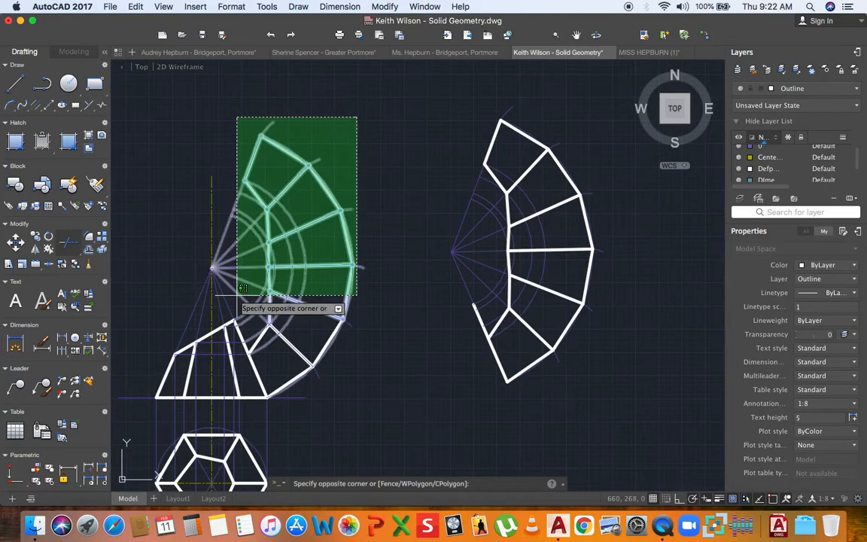
pyautogui.click(240, 286)
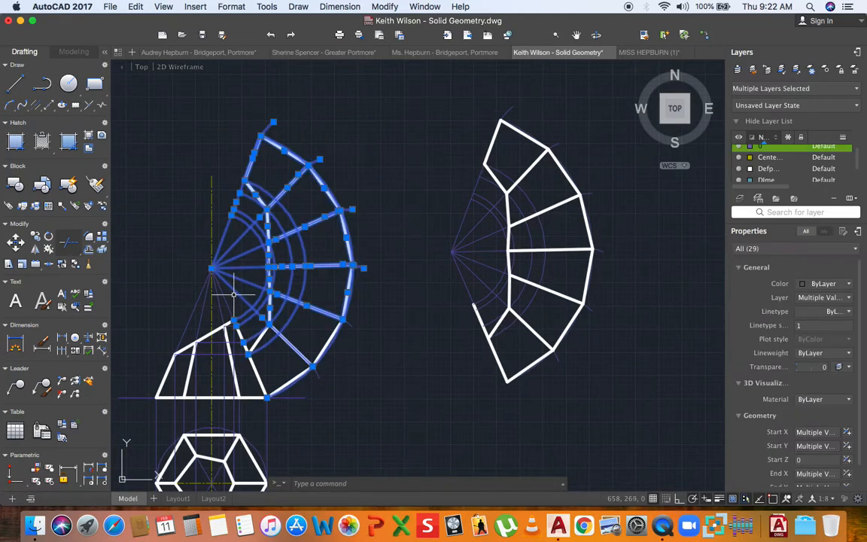
pyautogui.press('Delete')
pyautogui.click(377, 284)
pyautogui.click(287, 376)
pyautogui.press('Delete')
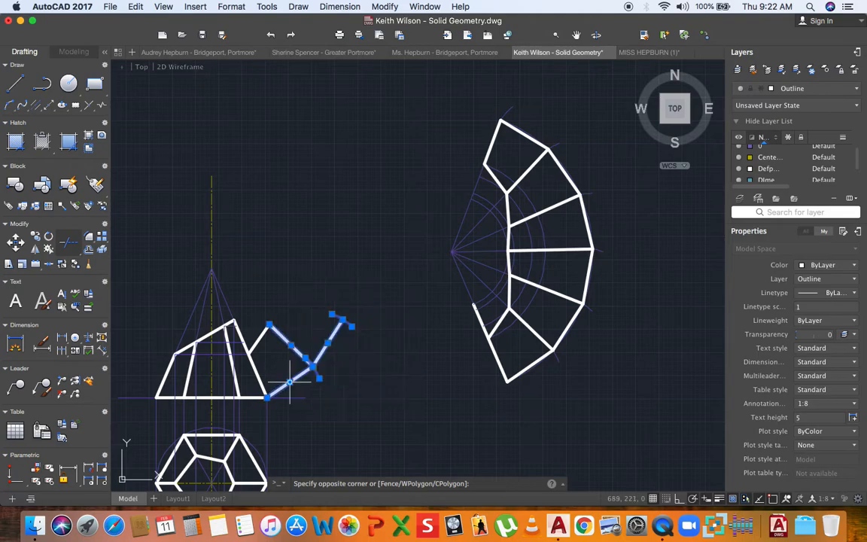
pyautogui.press('Delete')
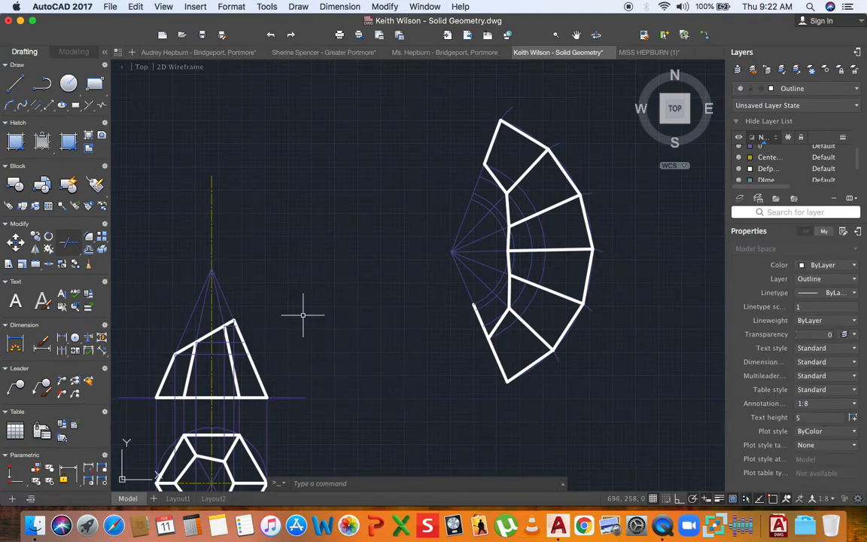
# - Snap the loose line's end onto the copied development's bottom corner
pyautogui.moveTo(319, 316); pyautogui.dragTo(286, 329, button='middle')
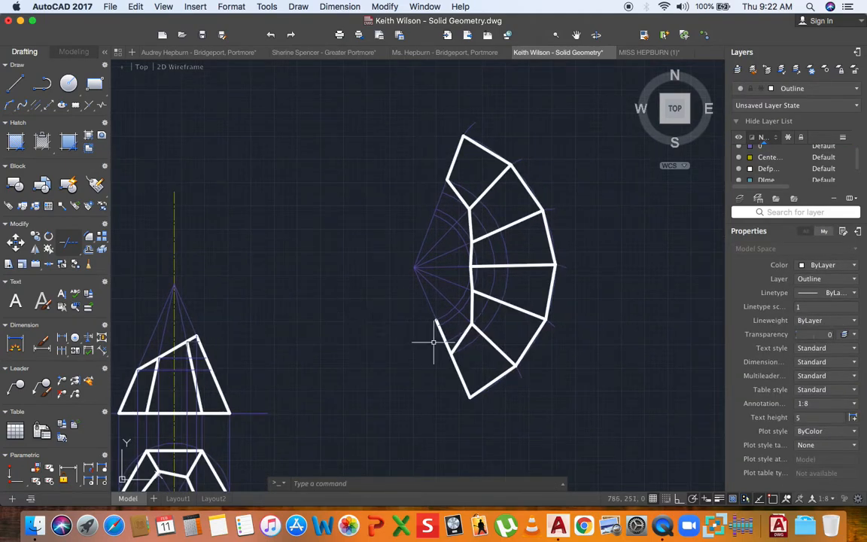
pyautogui.scroll(5, 441, 331)
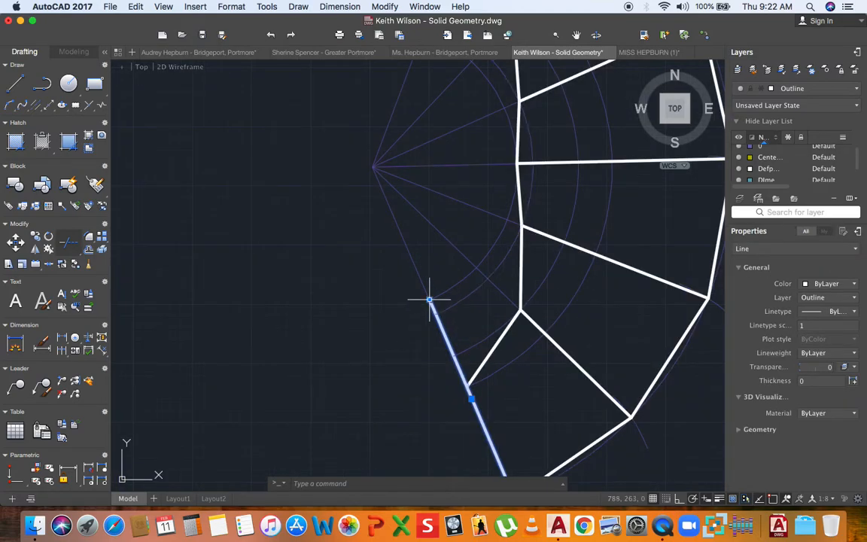
pyautogui.click(467, 386)
pyautogui.press('Escape')
pyautogui.scroll(-5, 439, 315)
pyautogui.moveTo(318, 338)
pyautogui.mouseDown(button='middle')
pyautogui.moveTo(248, 341)
pyautogui.moveTo(317, 304)
pyautogui.mouseUp(button='middle')
pyautogui.scroll(-4, 248, 341)
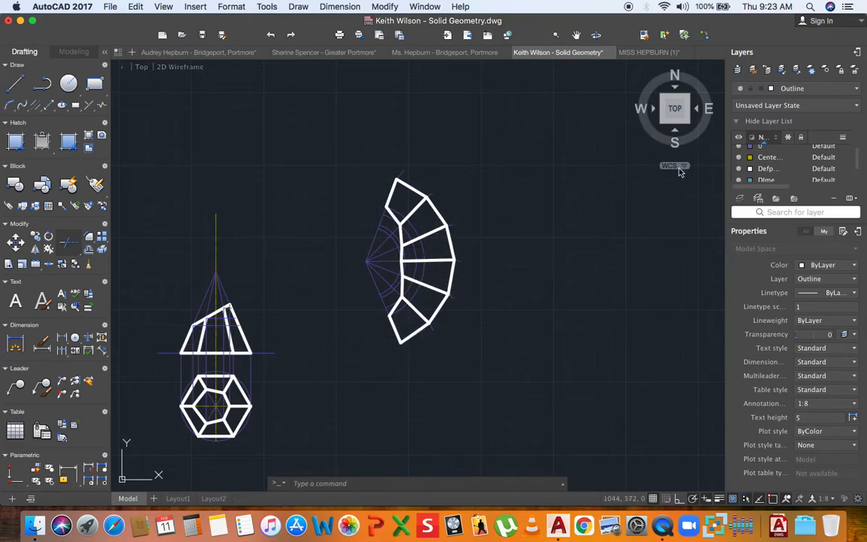
# - Make layer 0 the current layer
pyautogui.click(829, 89)
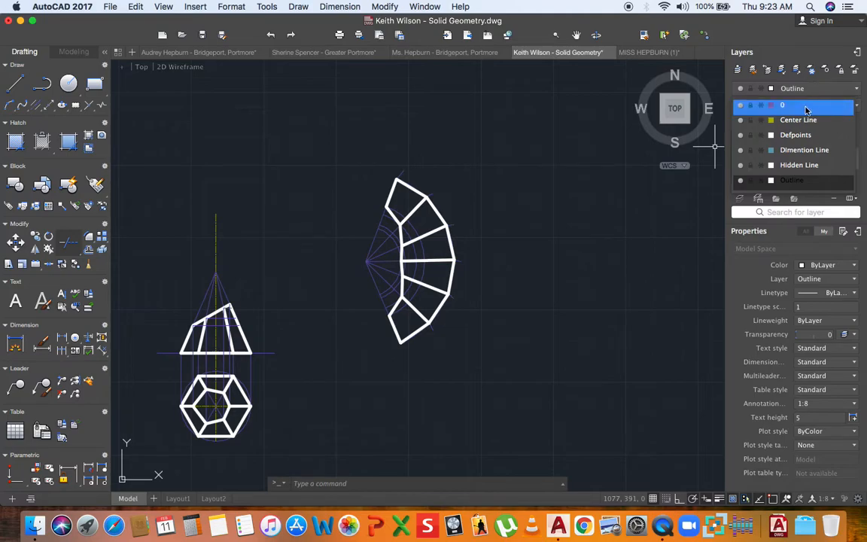
pyautogui.click(806, 110)
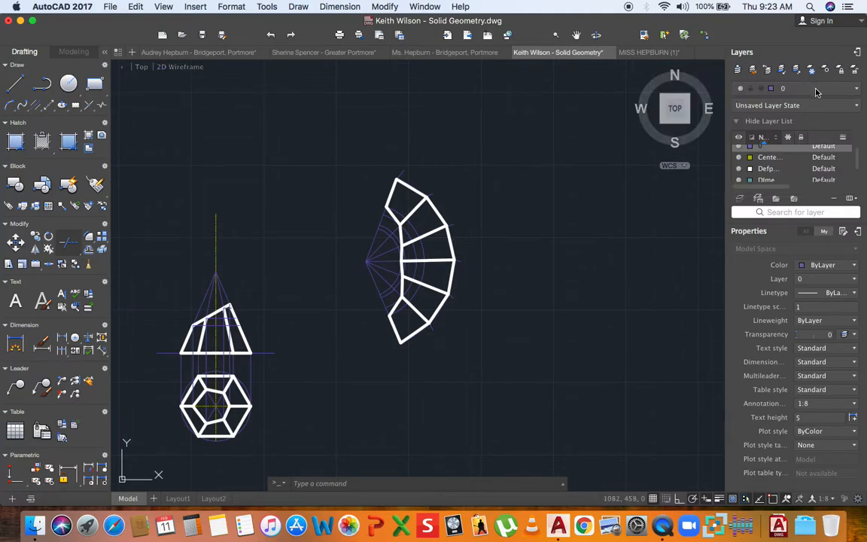
pyautogui.click(817, 89)
pyautogui.click(10, 88)
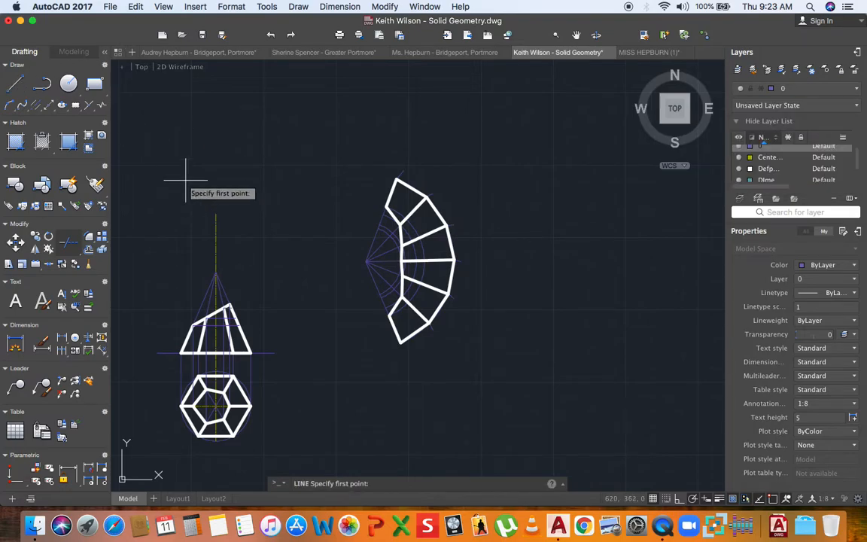
pyautogui.scroll(5, 226, 309)
# - Draw two projectors up-left, square to the cut face, from its apex and lower end
pyautogui.click(218, 305)
pyautogui.moveTo(203, 280); pyautogui.dragTo(333, 304, button='middle')
pyautogui.scroll(-2, 345, 290)
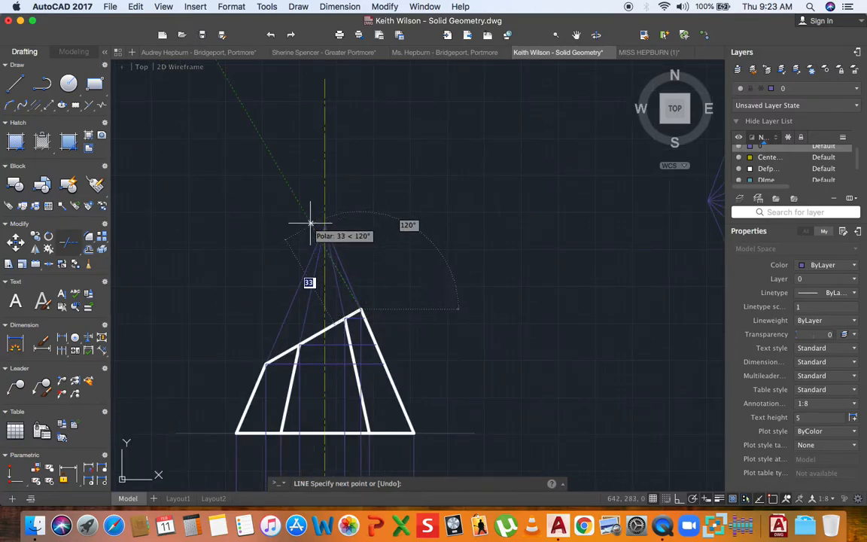
pyautogui.click(271, 154)
pyautogui.press('Return')
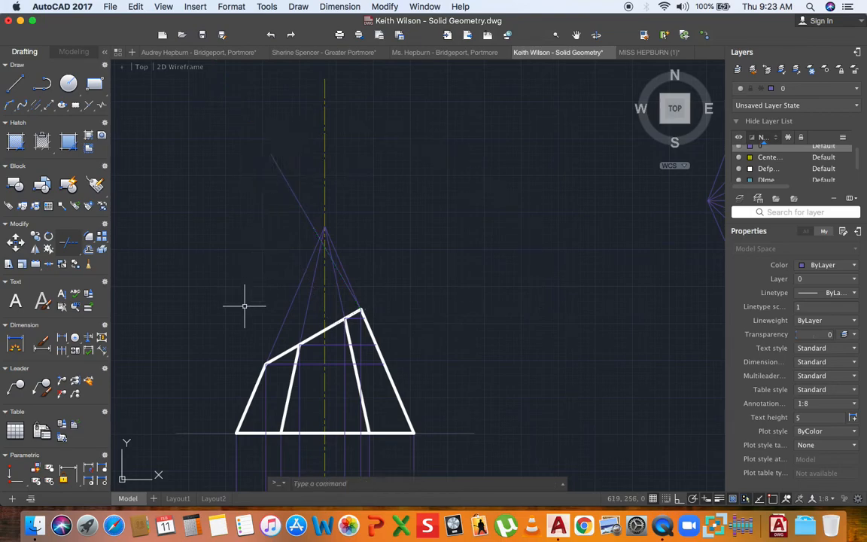
pyautogui.click(265, 364)
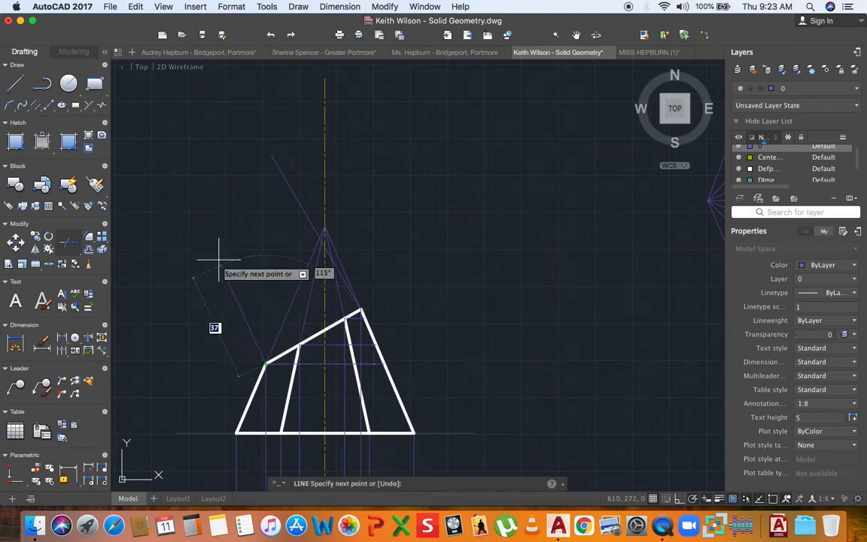
pyautogui.click(170, 188)
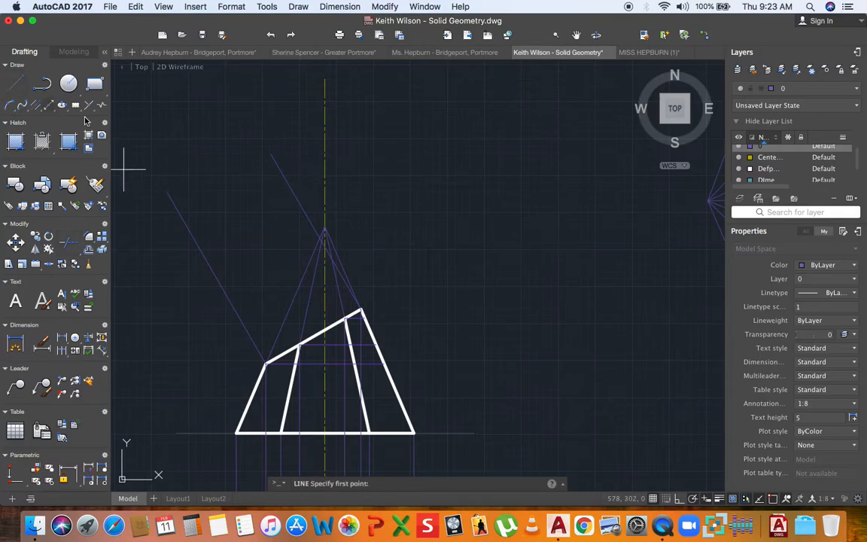
# - Draw a line crossing both projectors
pyautogui.click(302, 180)
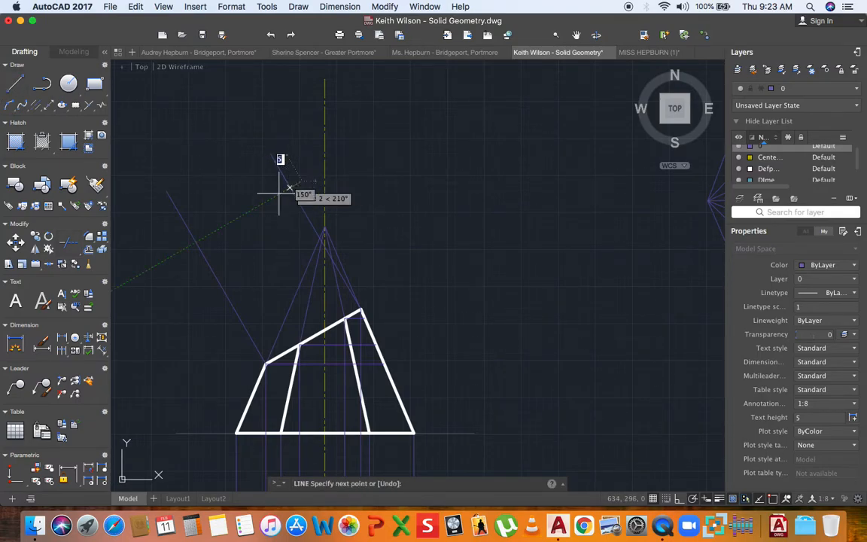
pyautogui.click(177, 248)
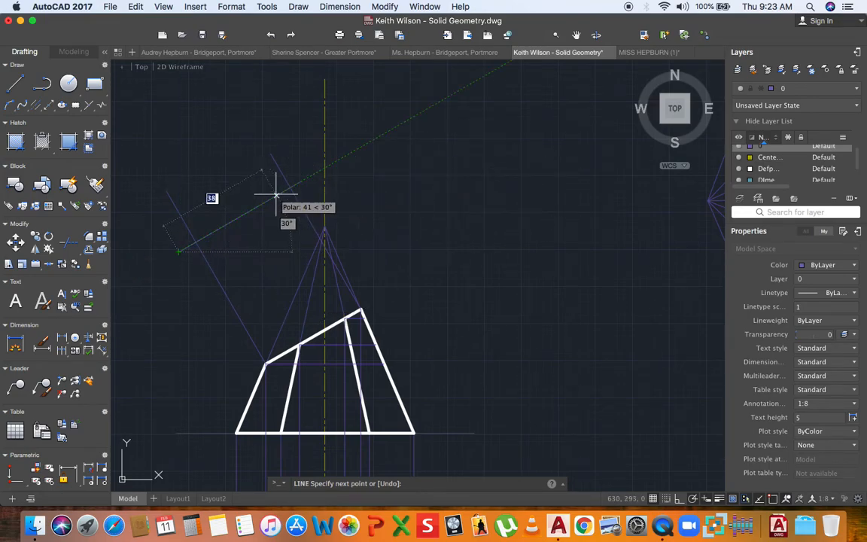
pyautogui.press('Return')
# - Delete the crossing construction line
pyautogui.click(331, 323)
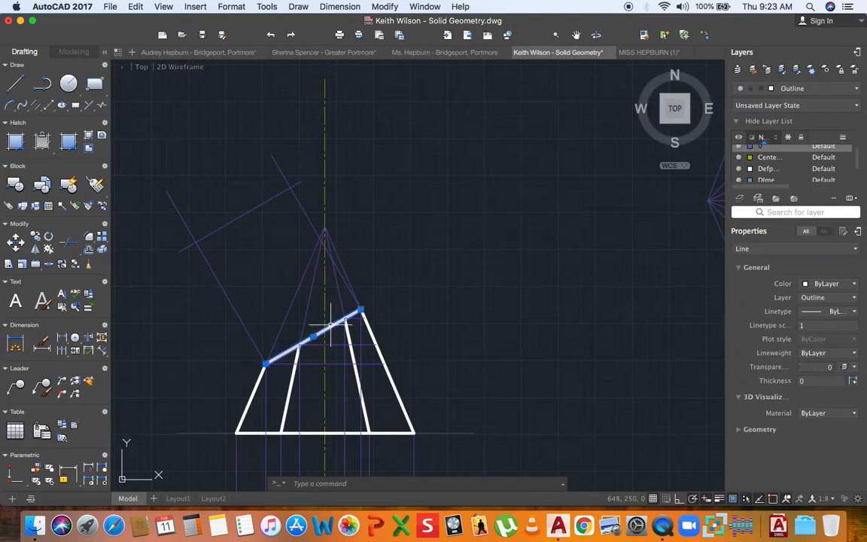
pyautogui.press('Escape')
pyautogui.click(227, 222)
pyautogui.press('Delete')
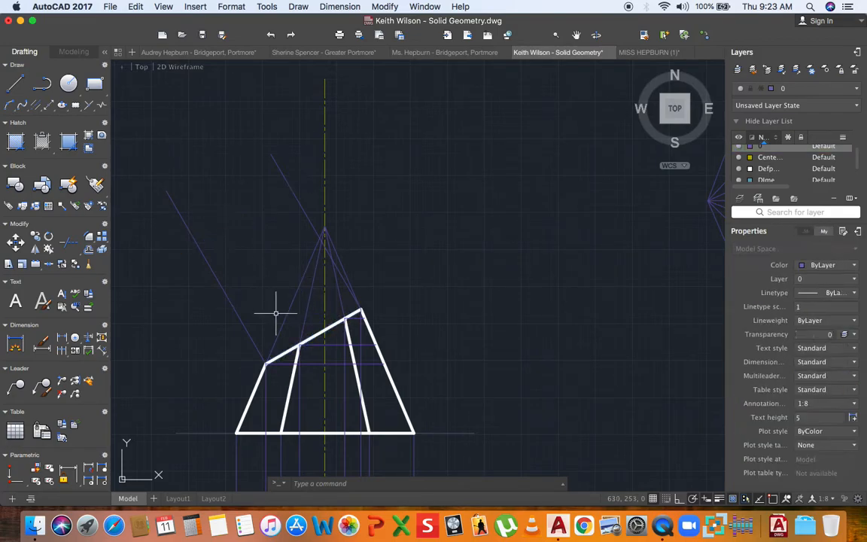
# - Copy the cut-face edge from its midpoint to lie across the projectors
pyautogui.click(35, 239)
pyautogui.click(313, 337)
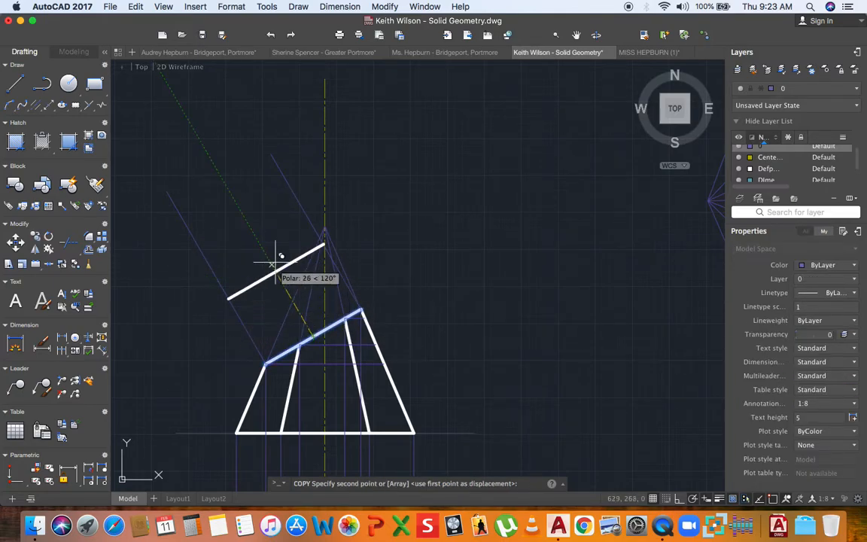
pyautogui.click(250, 220)
pyautogui.press('Escape')
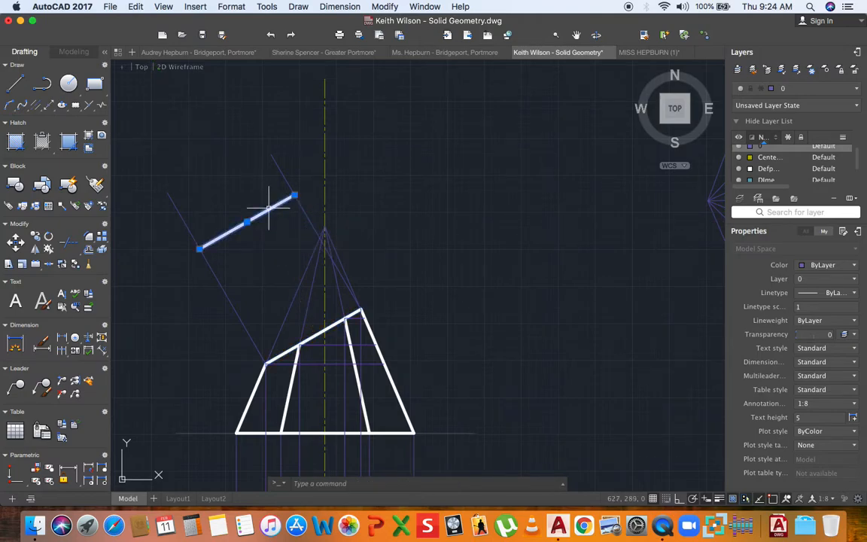
# - Put the copied edge on the Center Line layer, keeping layer 0 current
pyautogui.click(808, 90)
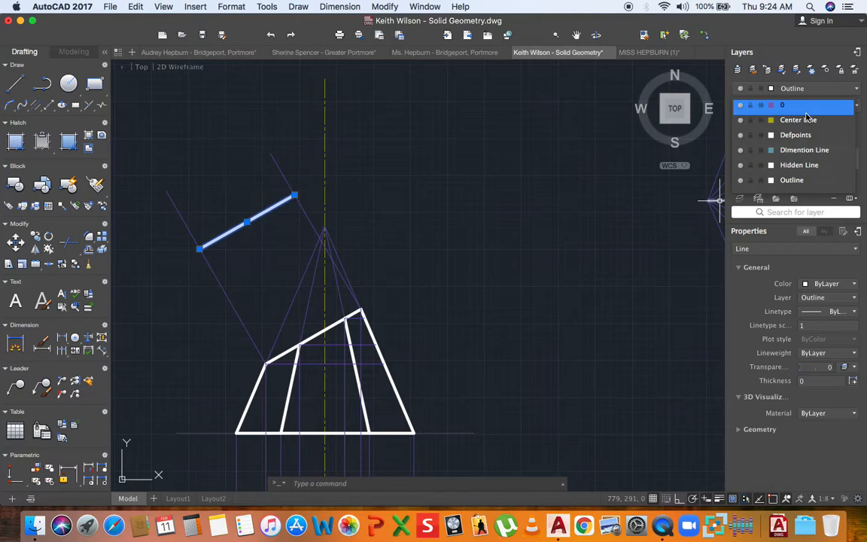
pyautogui.click(805, 111)
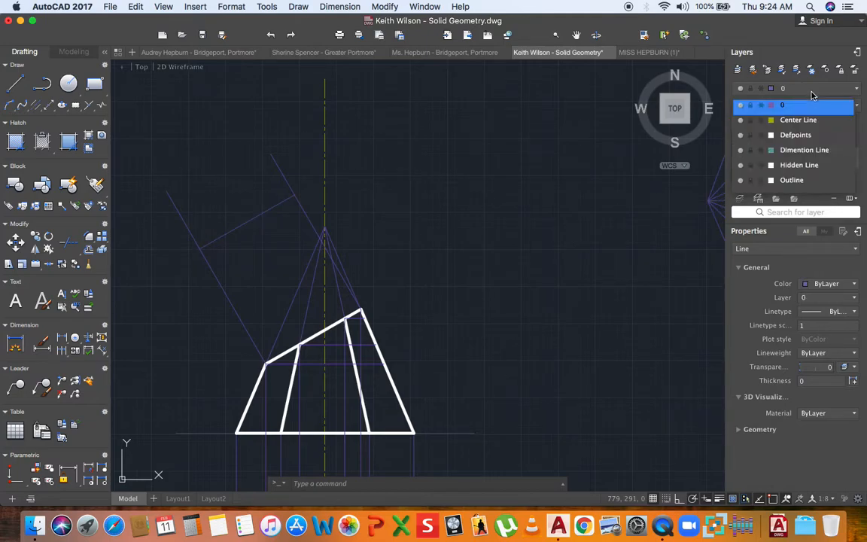
pyautogui.click(787, 88)
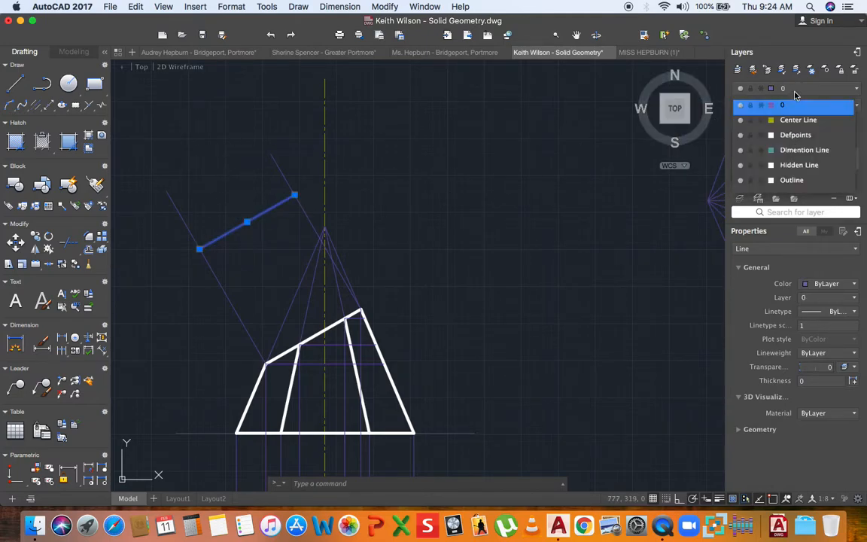
pyautogui.click(783, 121)
pyautogui.press('Escape')
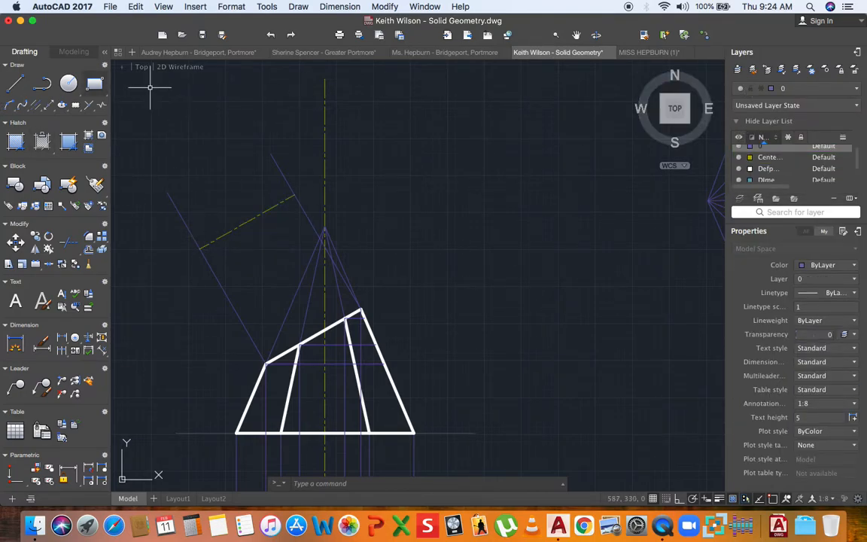
pyautogui.click(834, 87)
# - Set layer 0 current and cancel two lines started at cut-face points
pyautogui.click(817, 104)
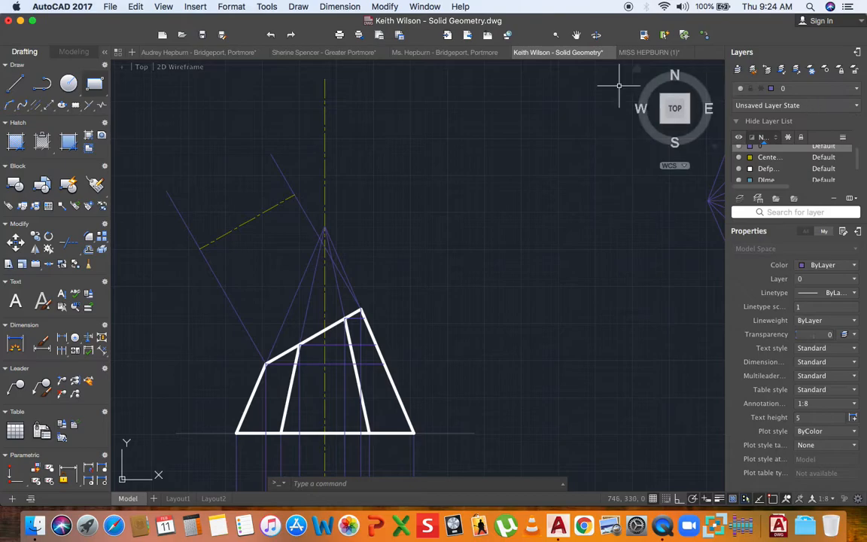
pyautogui.click(15, 84)
pyautogui.click(299, 344)
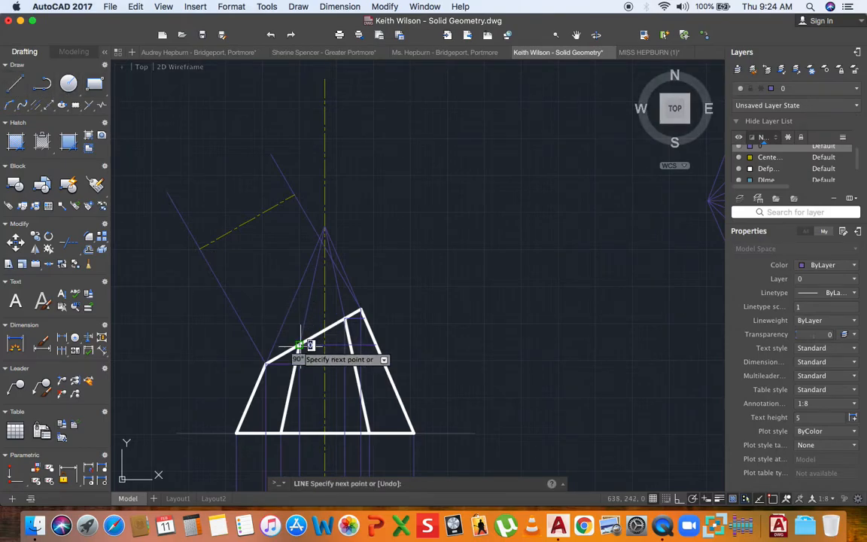
pyautogui.press('Escape')
pyautogui.press('space')
pyautogui.click(344, 319)
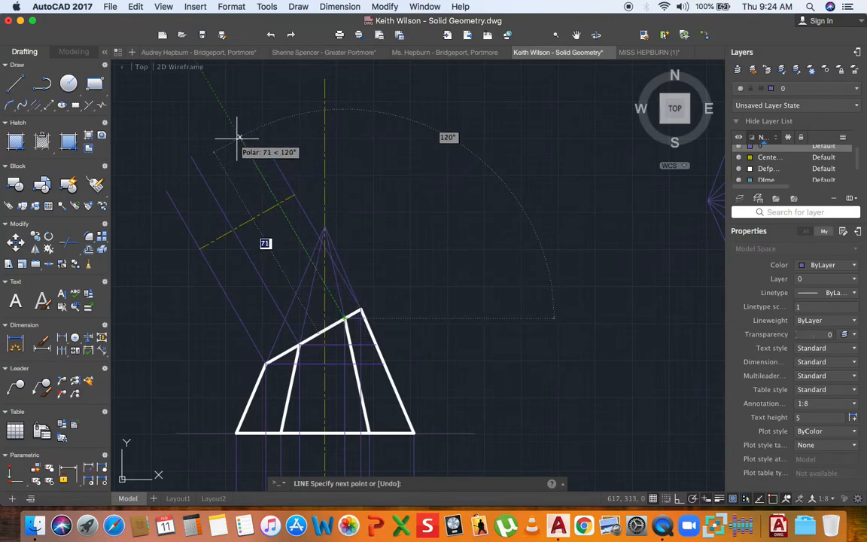
pyautogui.press('Escape')
# - Pan and zoom in on the hexagonal plan below the front elevation
pyautogui.scroll(-3, 245, 143)
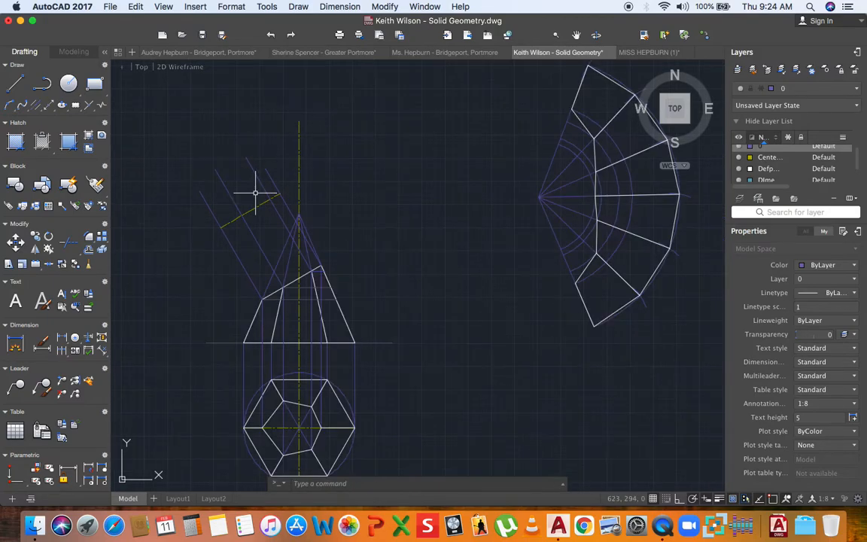
pyautogui.moveTo(256, 151)
pyautogui.mouseDown(button='middle')
pyautogui.moveTo(229, 205)
pyautogui.moveTo(234, 141)
pyautogui.mouseUp(button='middle')
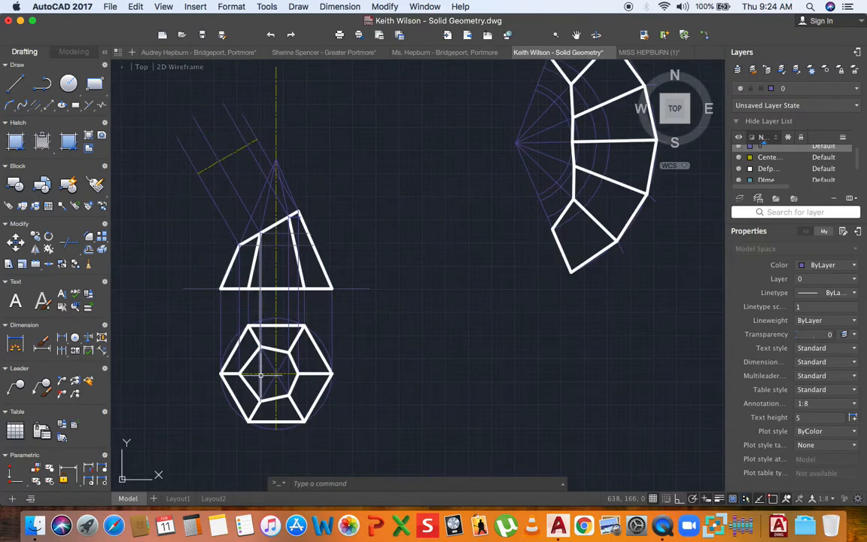
pyautogui.scroll(3, 262, 375)
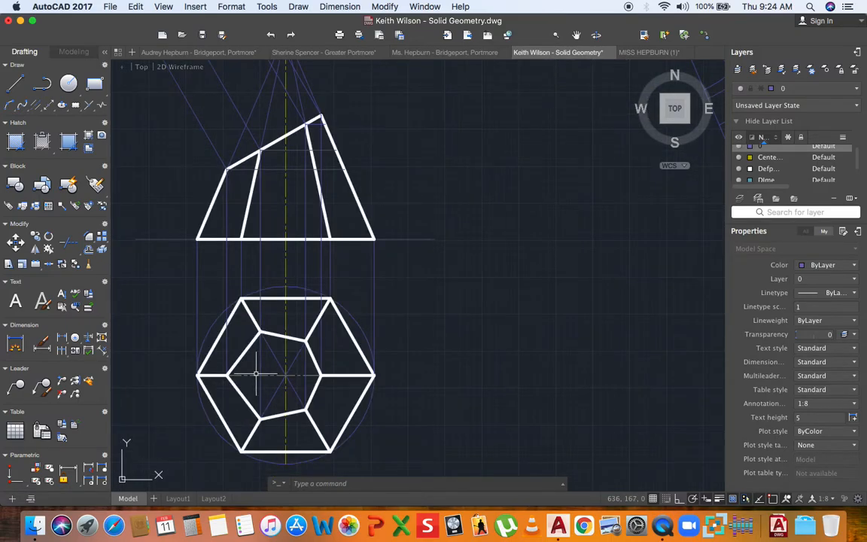
pyautogui.scroll(3, 264, 350)
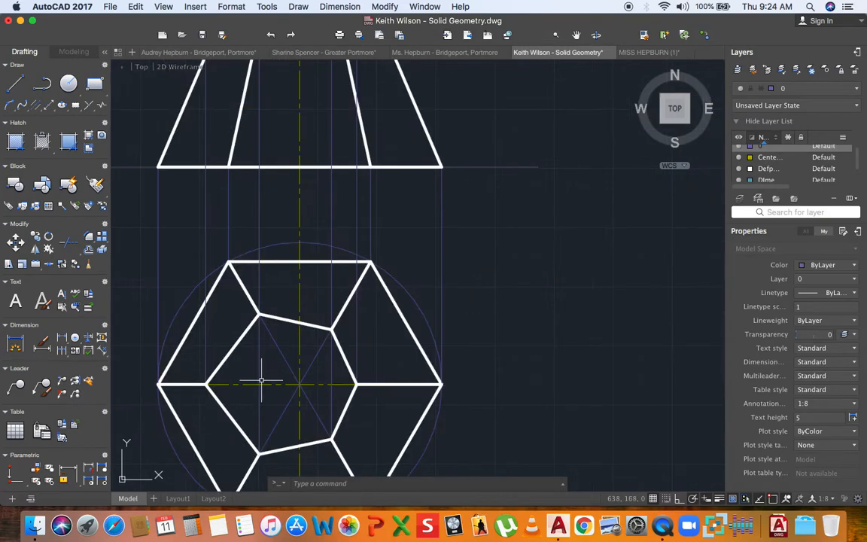
# - Draw a short vertical measuring line from a hexagon vertex in the plan
pyautogui.click(15, 83)
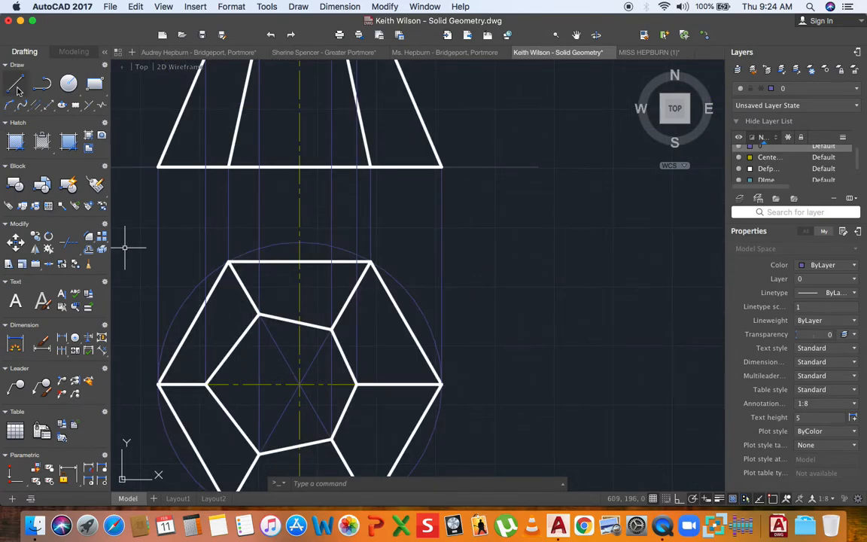
pyautogui.click(259, 315)
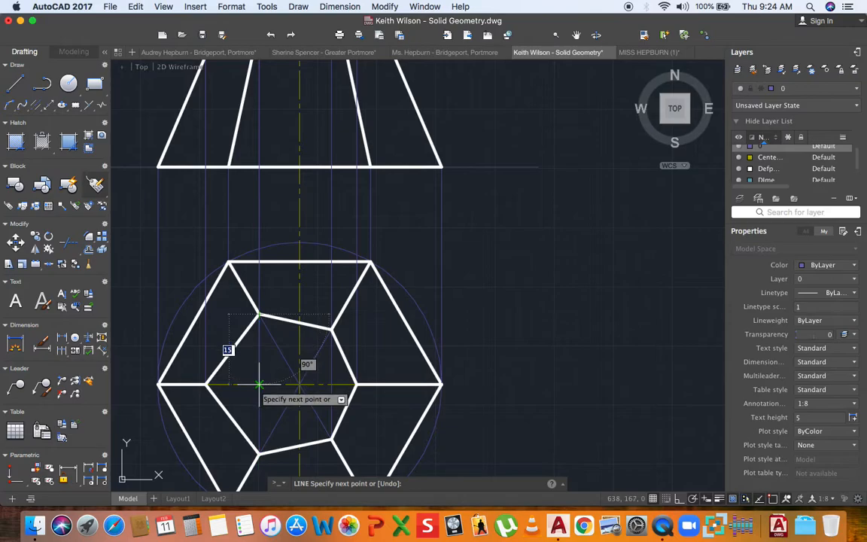
pyautogui.click(331, 329)
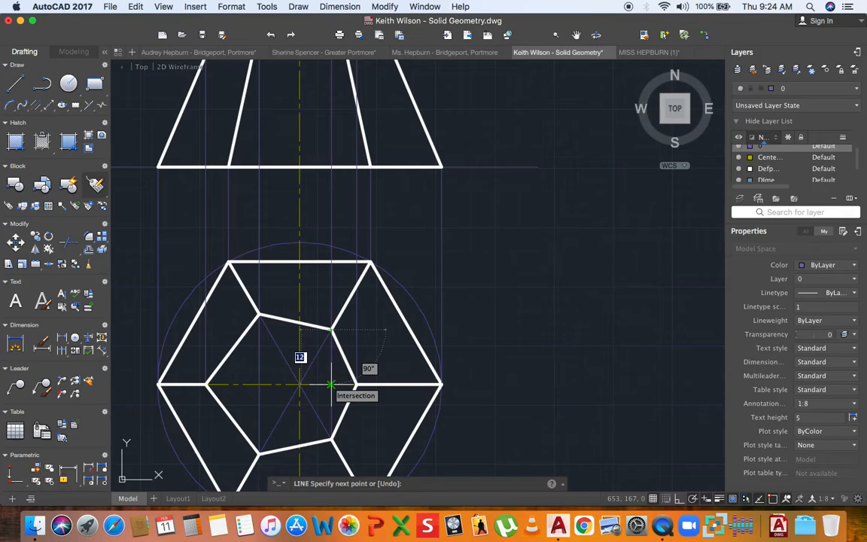
pyautogui.press('Escape')
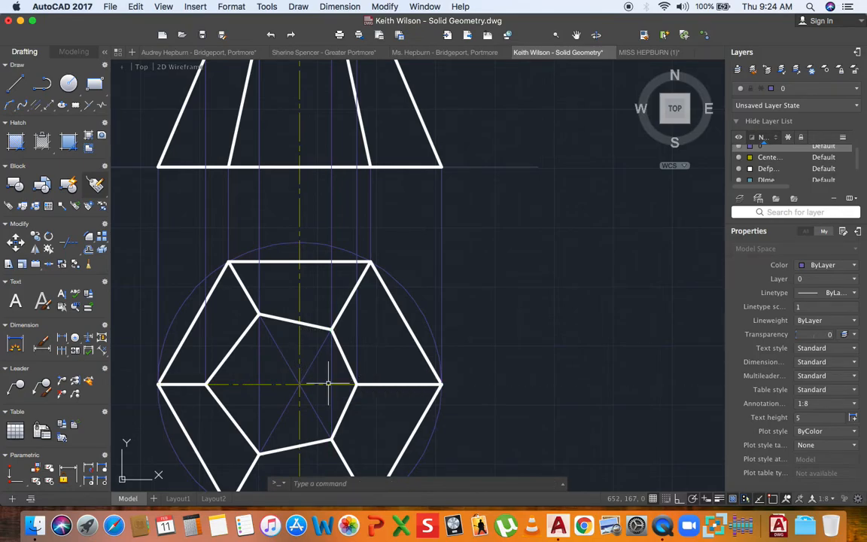
pyautogui.click(17, 87)
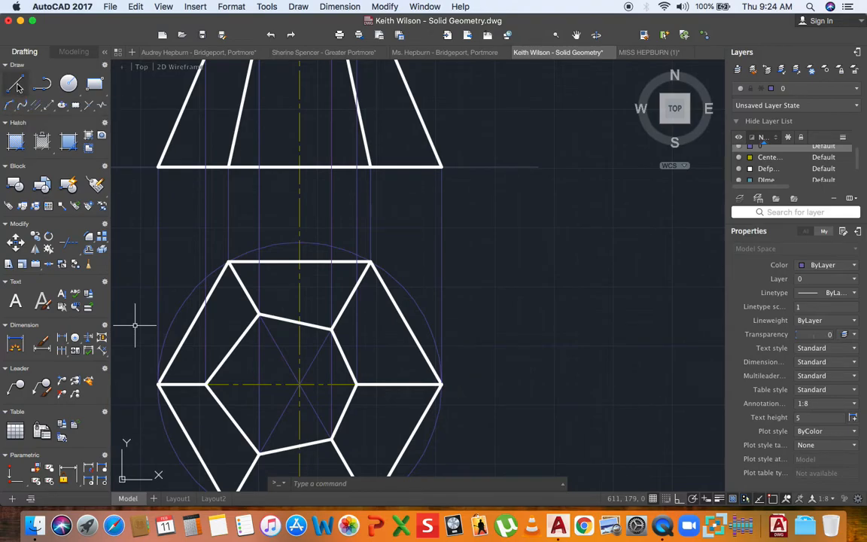
pyautogui.click(259, 314)
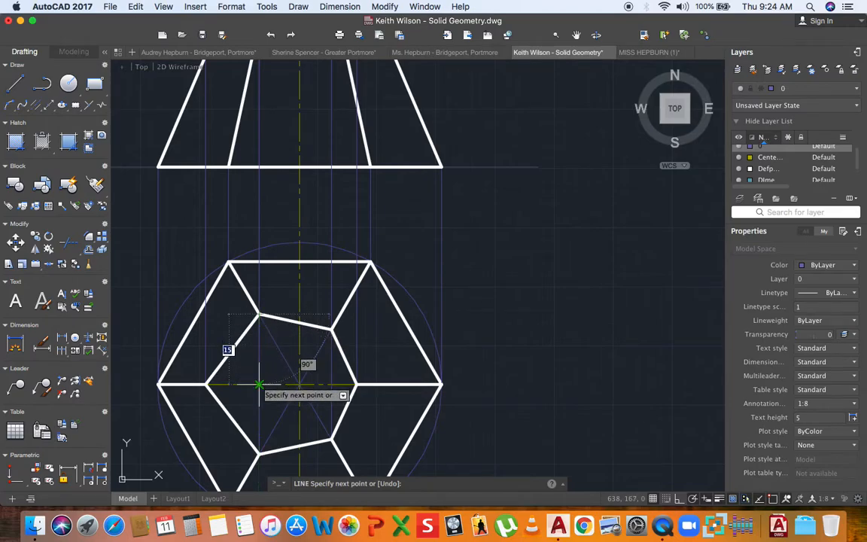
pyautogui.press('Escape')
pyautogui.click(259, 348)
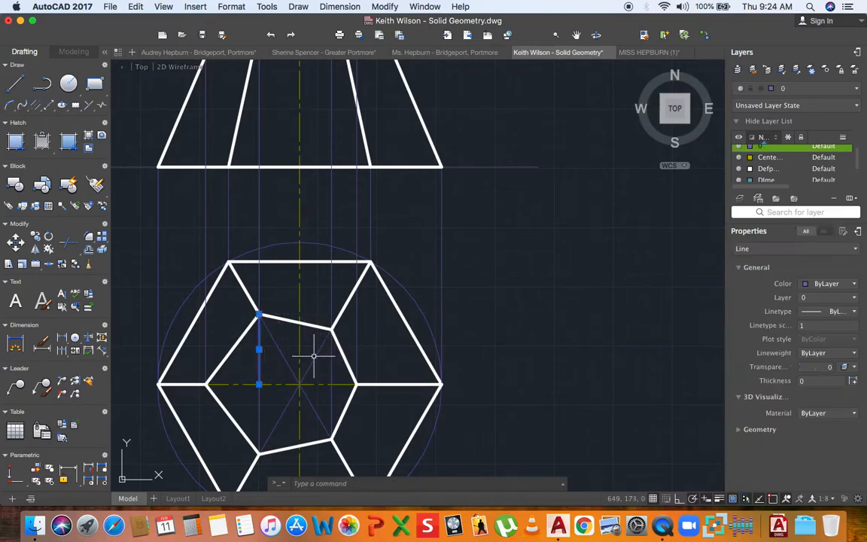
pyautogui.click(35, 239)
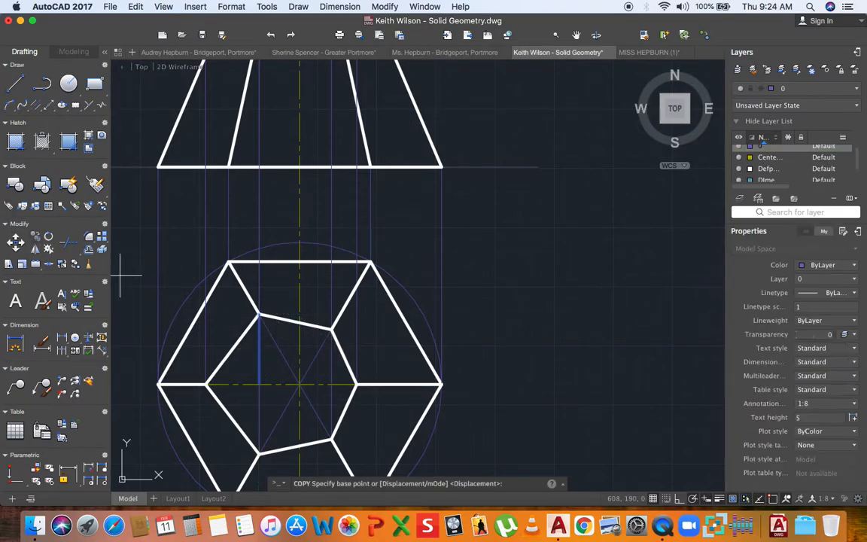
pyautogui.click(259, 384)
pyautogui.scroll(-5, 267, 380)
pyautogui.scroll(-2, 268, 382)
pyautogui.scroll(5, 239, 238)
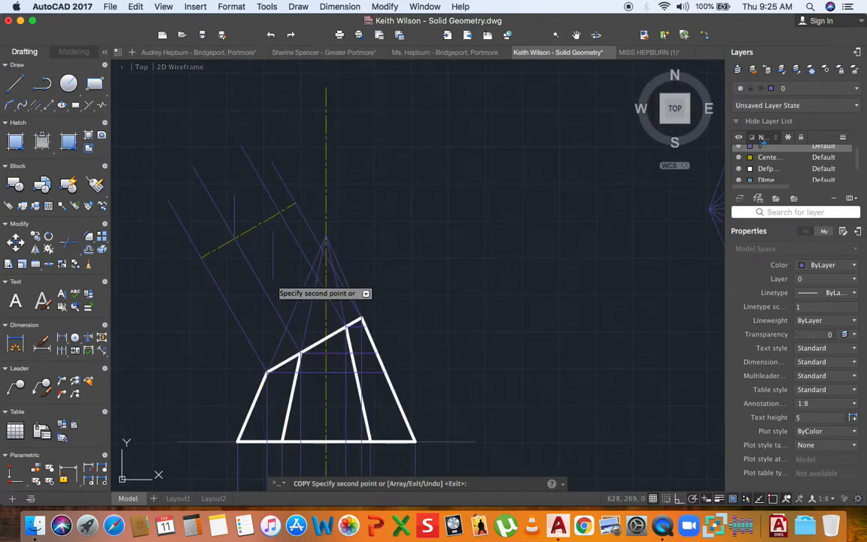
pyautogui.press('Escape')
pyautogui.scroll(-5, 265, 271)
pyautogui.scroll(8, 298, 401)
# - Draw a vertical from the centre line to the inner hexagon corner and copy it onto the yellow reference line
pyautogui.press('l')
pyautogui.press('Return')
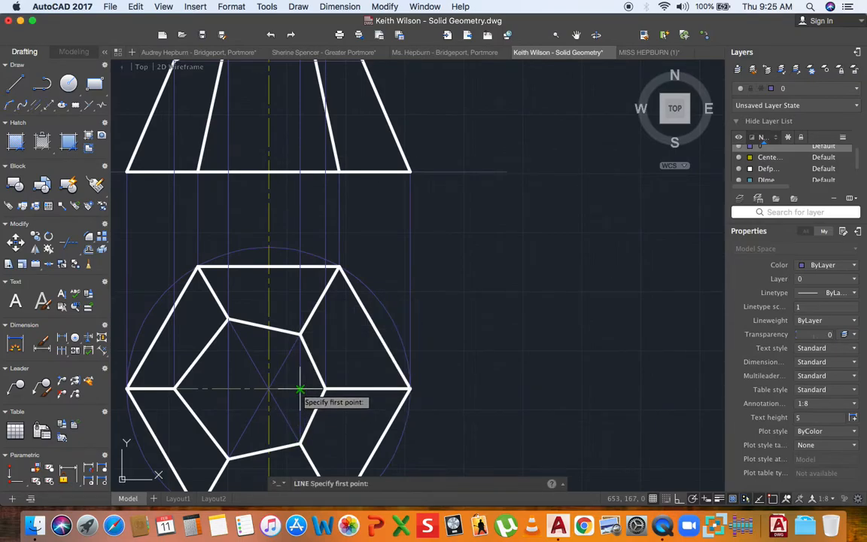
pyautogui.click(299, 389)
pyautogui.click(300, 334)
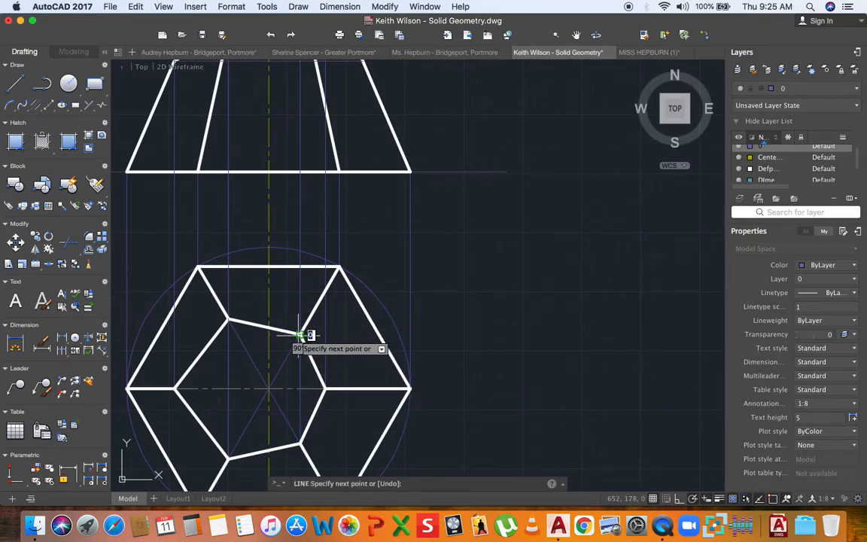
pyautogui.press('Escape')
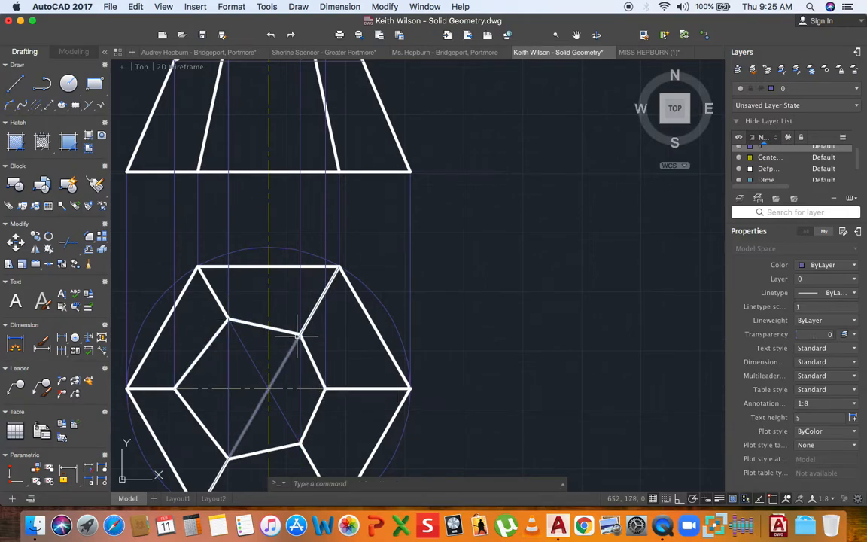
pyautogui.click(300, 361)
pyautogui.write('o')
pyautogui.press('Return')
pyautogui.click(299, 389)
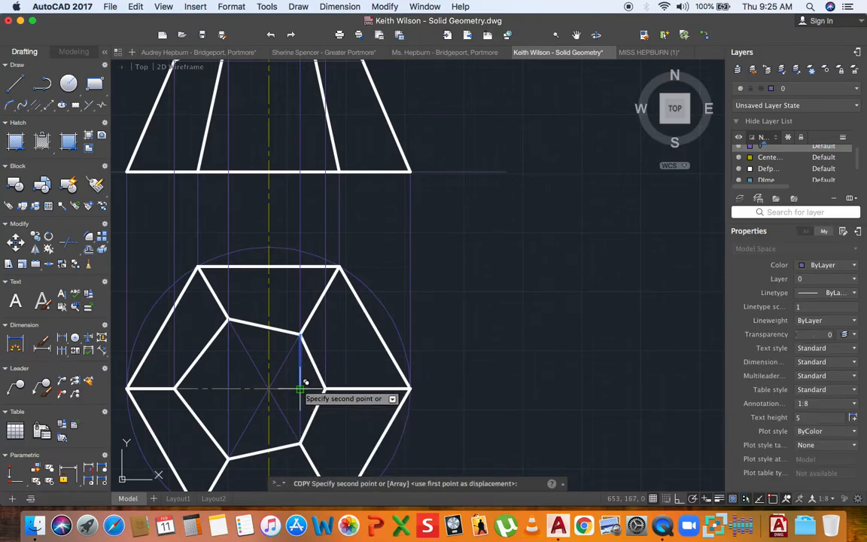
pyautogui.scroll(-5, 299, 395)
pyautogui.scroll(5, 305, 344)
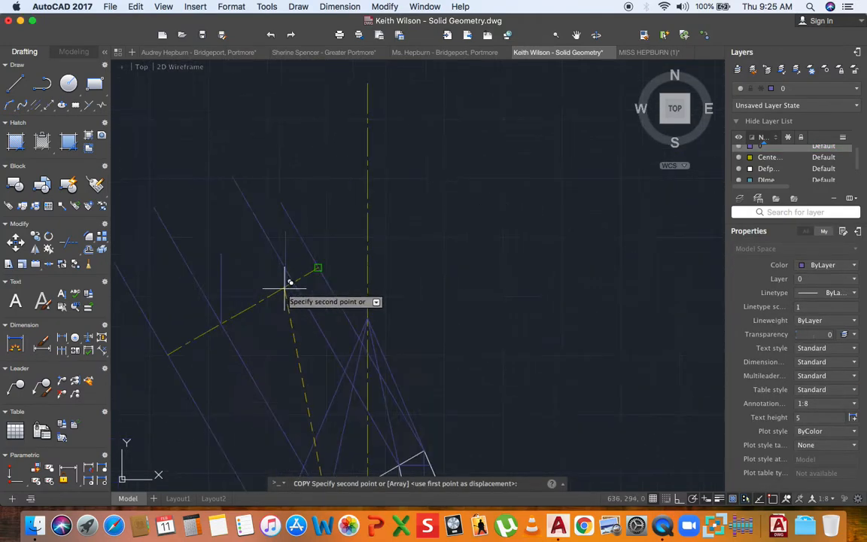
pyautogui.click(298, 276)
pyautogui.moveTo(288, 319)
pyautogui.mouseDown(button='middle')
pyautogui.moveTo(299, 340)
pyautogui.moveTo(275, 322)
pyautogui.moveTo(307, 322)
pyautogui.mouseUp(button='middle')
pyautogui.press('Escape')
pyautogui.scroll(-3, 300, 329)
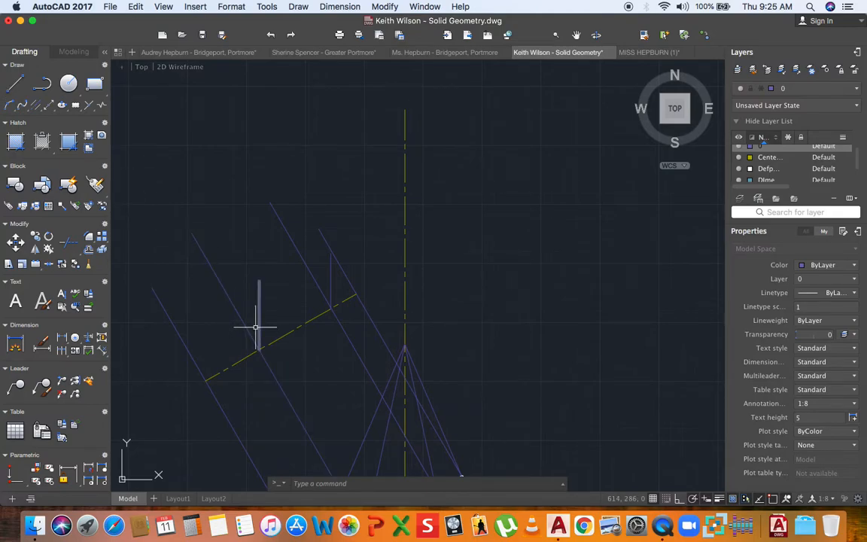
# - Trim the three projector lines back to the yellow reference line
pyautogui.click(48, 239)
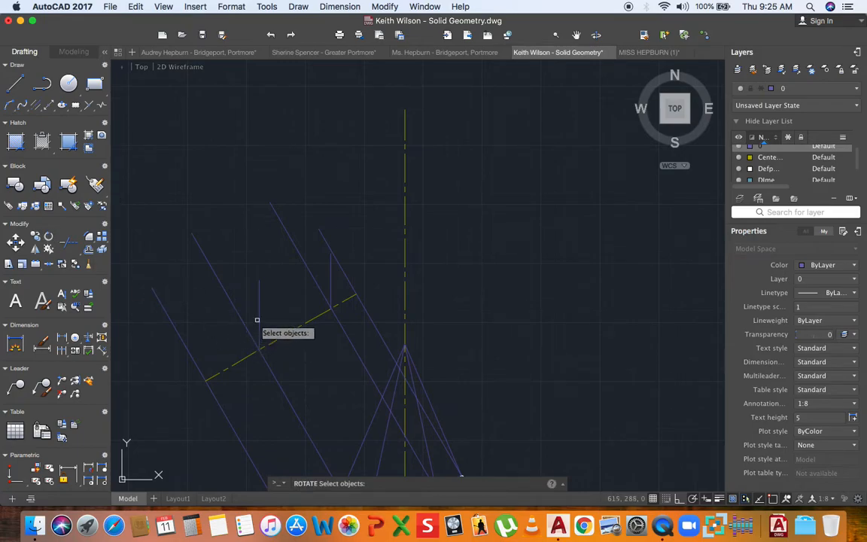
pyautogui.press('Escape')
pyautogui.write('tr')
pyautogui.press('Return')
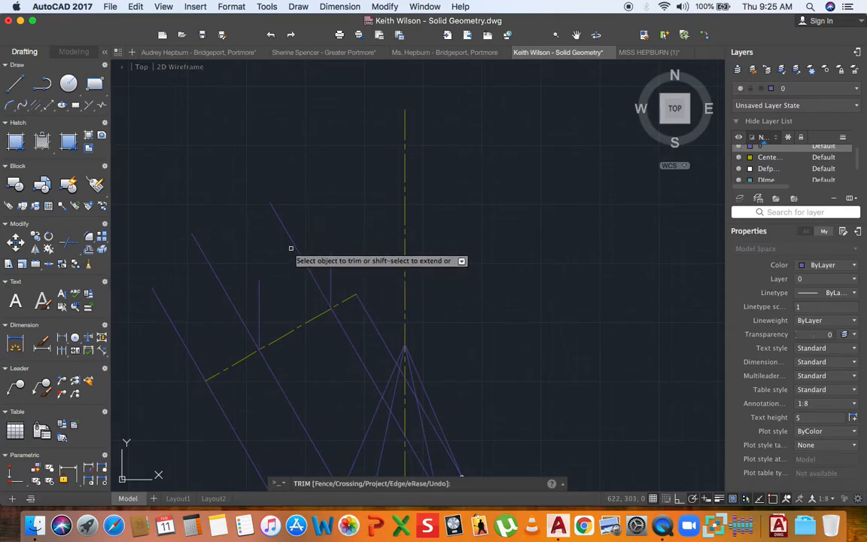
pyautogui.click(293, 246)
pyautogui.click(217, 281)
pyautogui.click(160, 303)
pyautogui.press('Return')
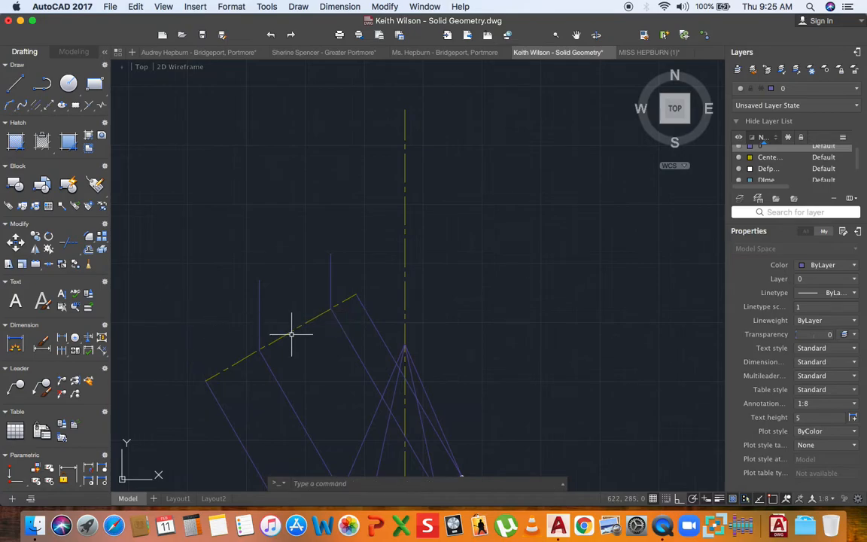
# - Rotate the two short lines about their lower ends, the left to the snapped endpoint, the right by 30°
pyautogui.click(259, 315)
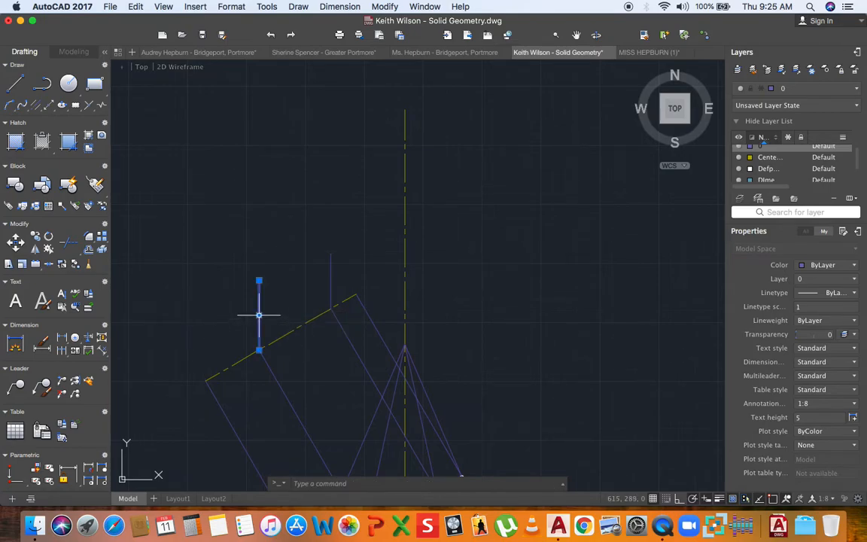
pyautogui.click(49, 238)
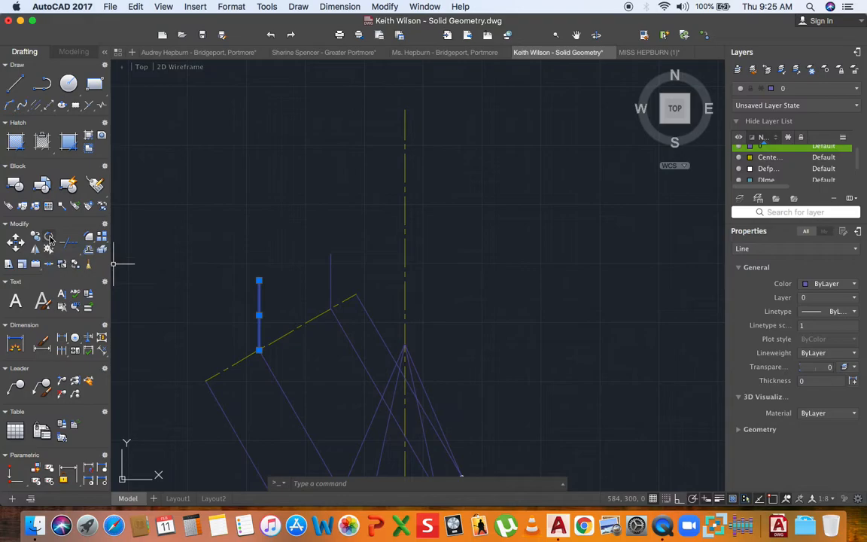
pyautogui.click(258, 348)
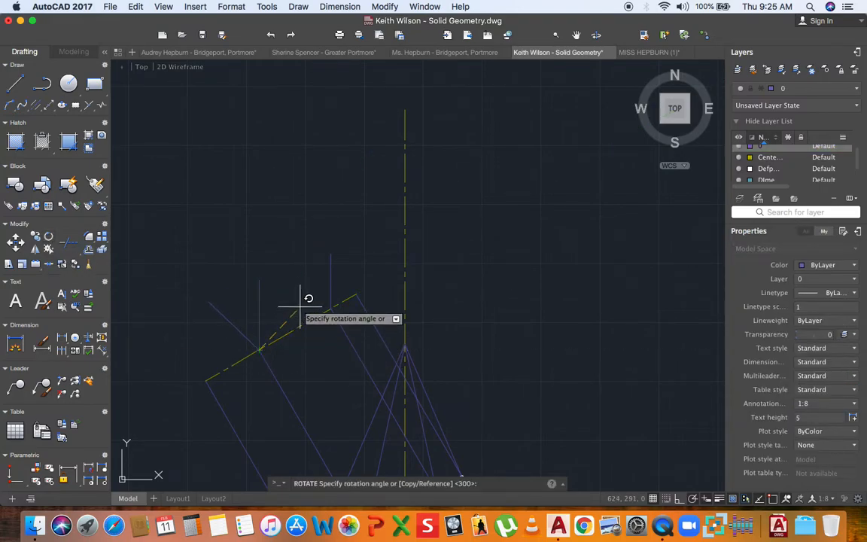
pyautogui.click(356, 294)
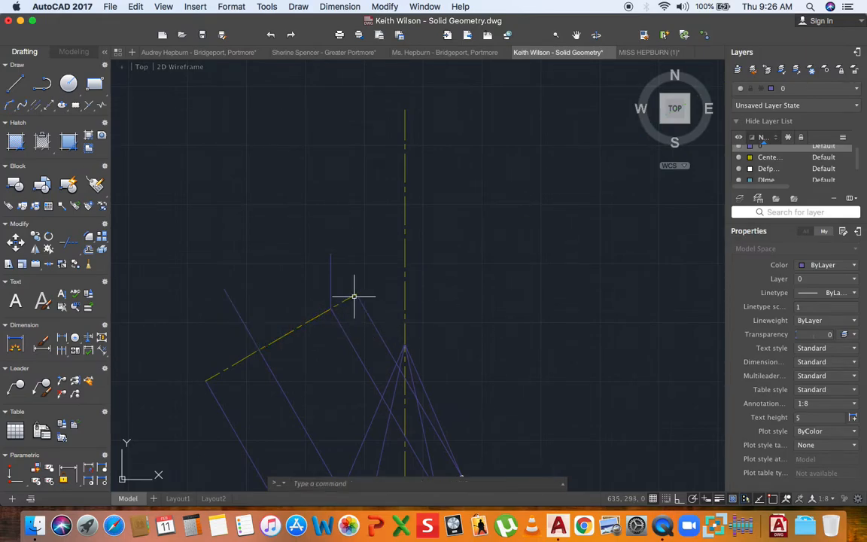
pyautogui.click(48, 237)
pyautogui.click(331, 309)
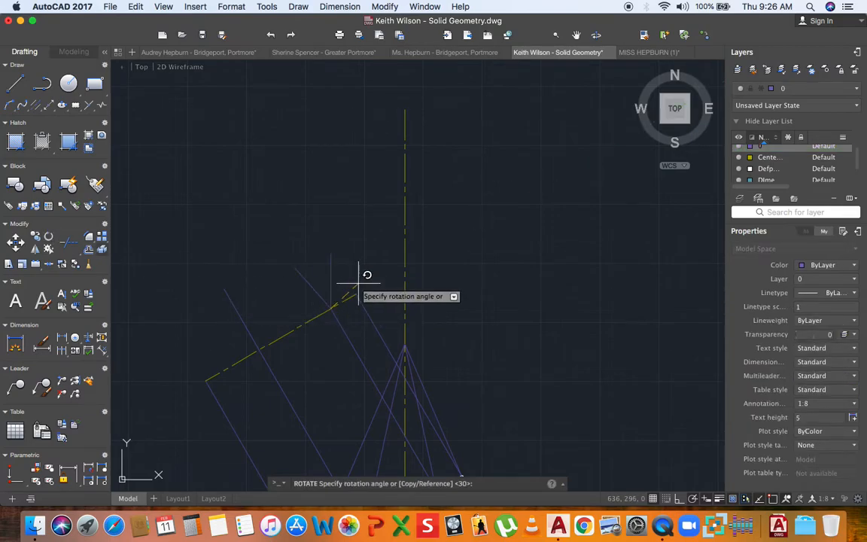
pyautogui.write('30')
pyautogui.press('Return')
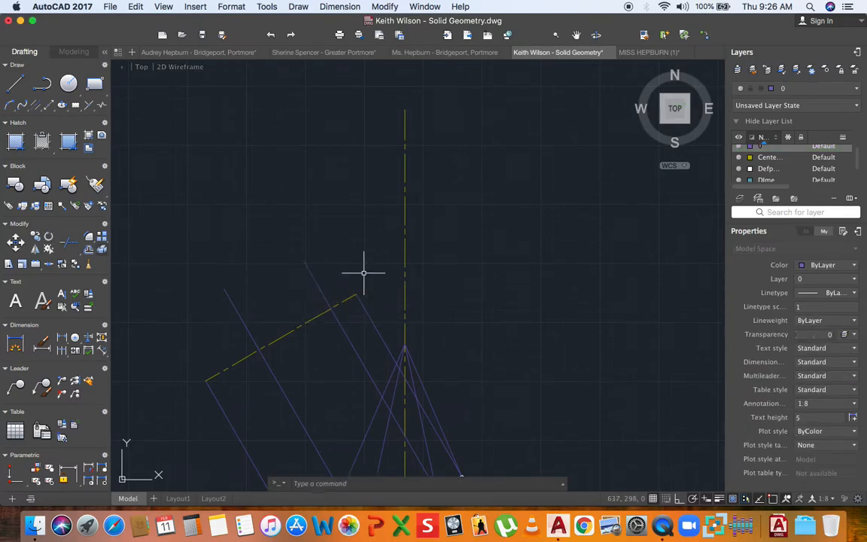
pyautogui.moveTo(260, 286); pyautogui.dragTo(247, 249, button='middle')
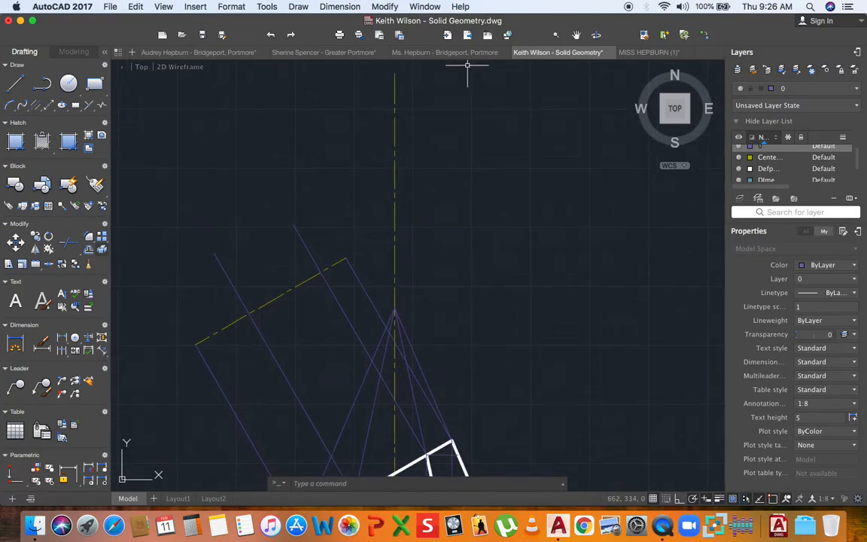
# - On the Outline layer, draw three sides of the half hexagon between the yellow line's ends
pyautogui.click(818, 89)
pyautogui.click(782, 180)
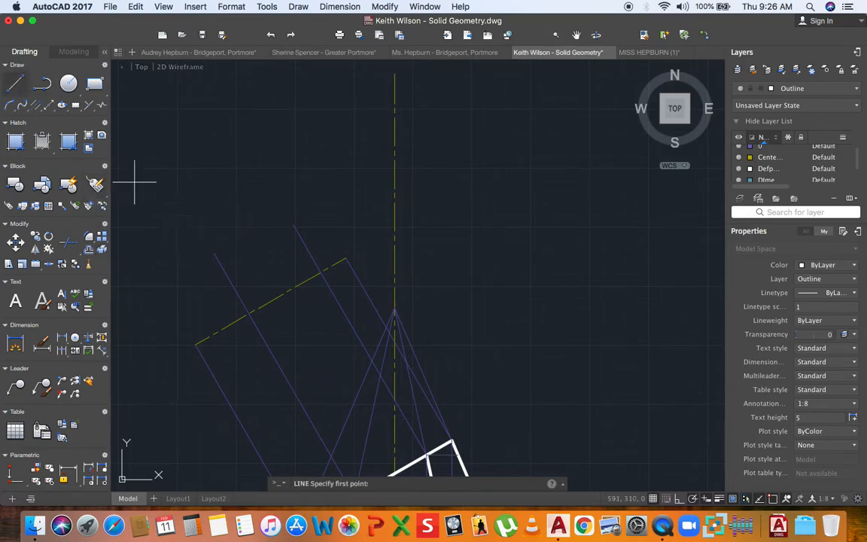
pyautogui.click(195, 344)
pyautogui.click(214, 252)
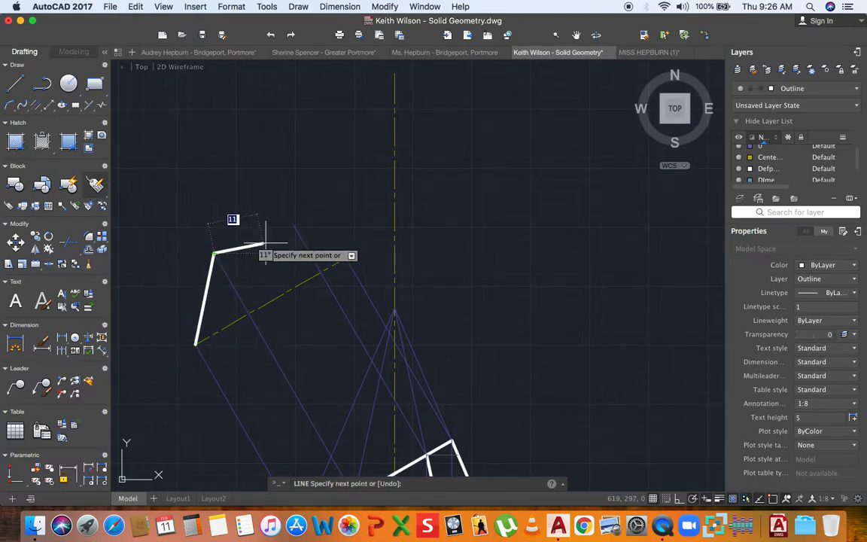
pyautogui.click(293, 225)
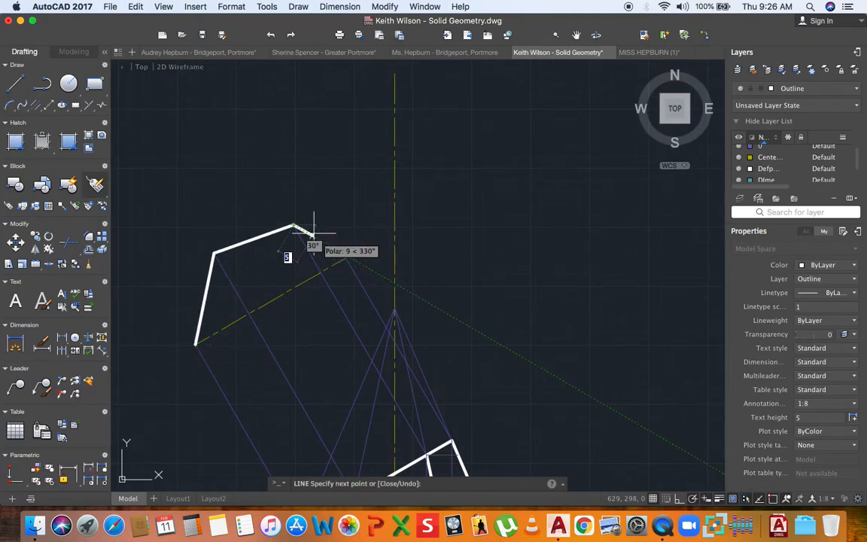
pyautogui.scroll(4, 342, 254)
pyautogui.click(352, 266)
pyautogui.scroll(-5, 305, 240)
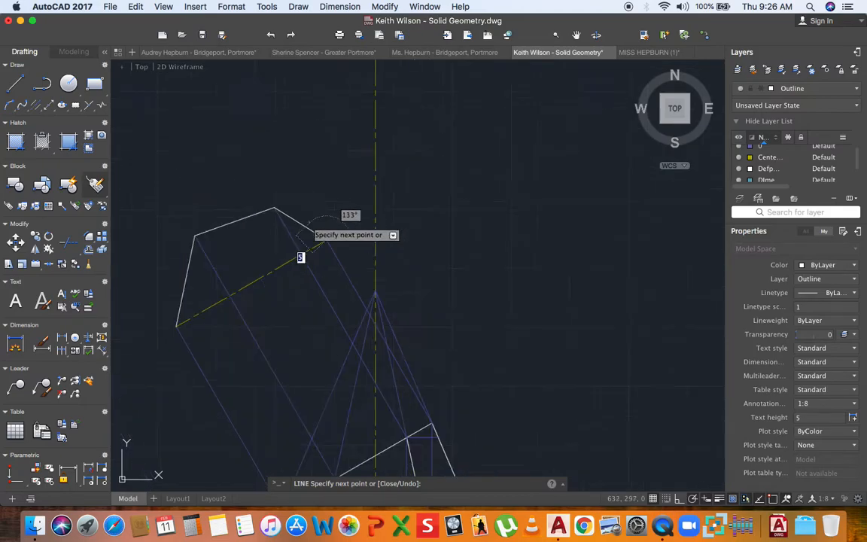
pyautogui.press('Escape')
# - Mirror the three sides about the yellow centre line, keeping the originals
pyautogui.click(293, 217)
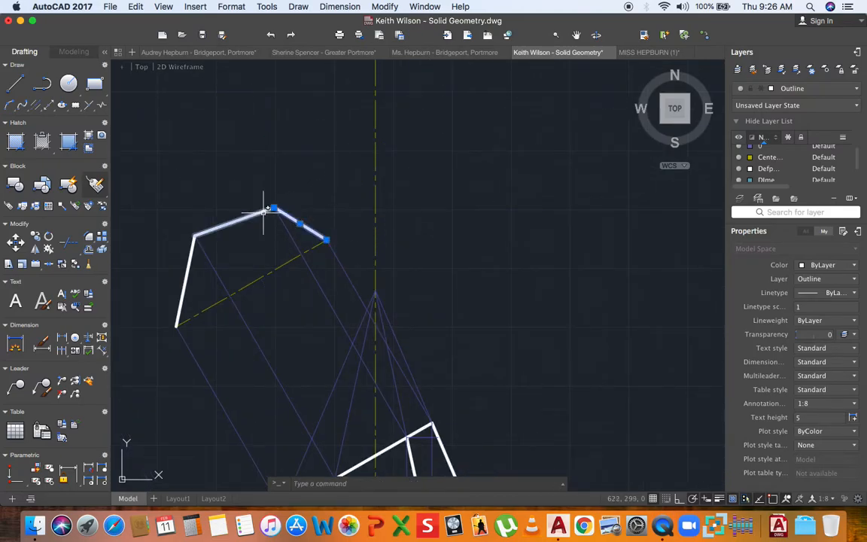
pyautogui.click(270, 210)
pyautogui.click(219, 234)
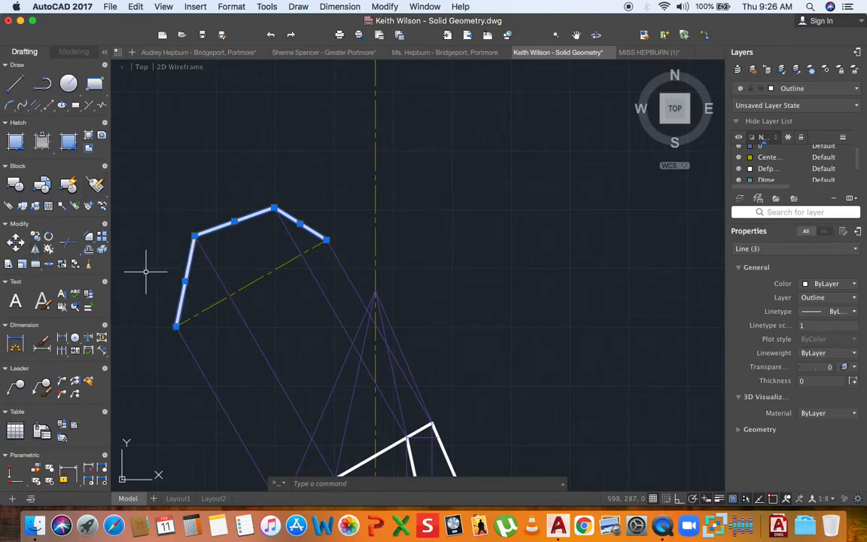
pyautogui.write('mi')
pyautogui.press('Return')
pyautogui.click(176, 325)
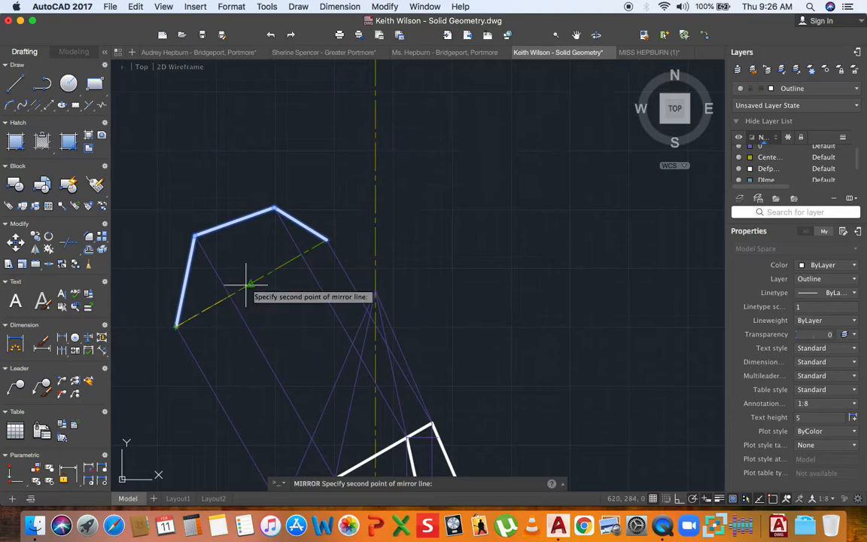
pyautogui.click(326, 241)
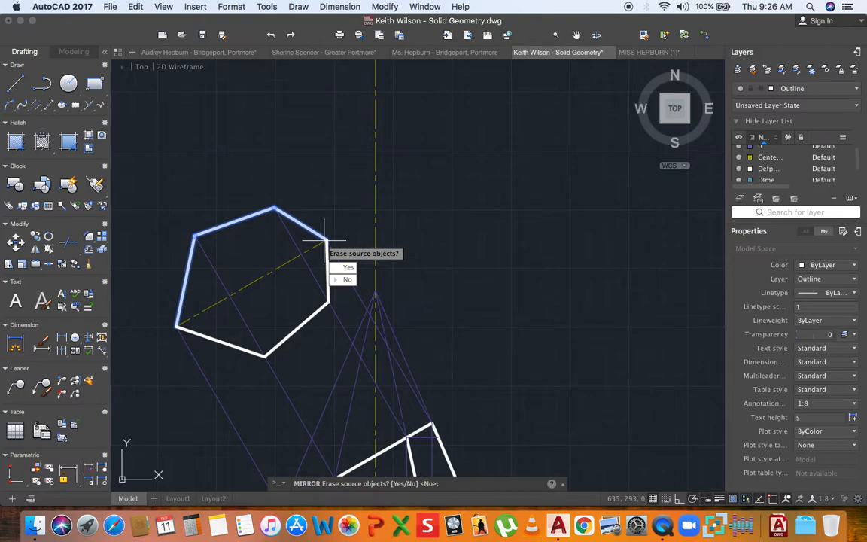
pyautogui.press('Return')
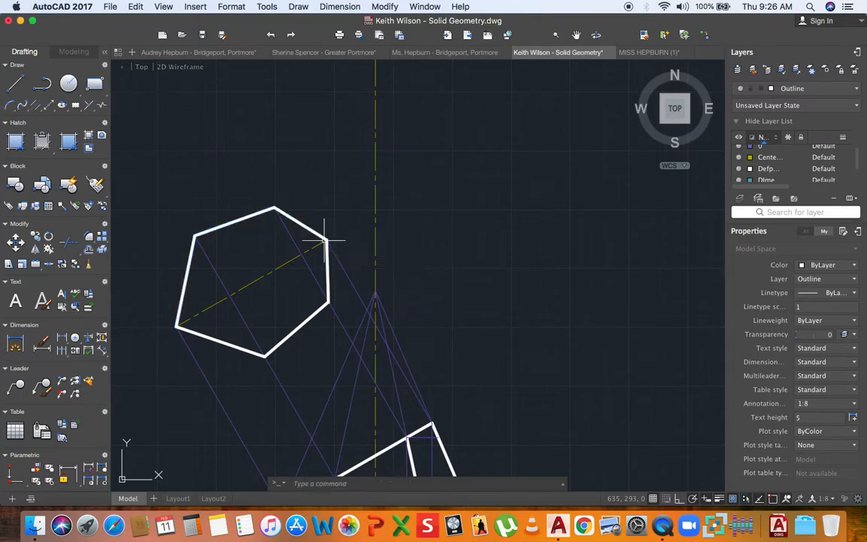
# - Pan and zoom the view over to the pyramid's development fan
pyautogui.scroll(-5, 351, 238)
pyautogui.scroll(2, 285, 228)
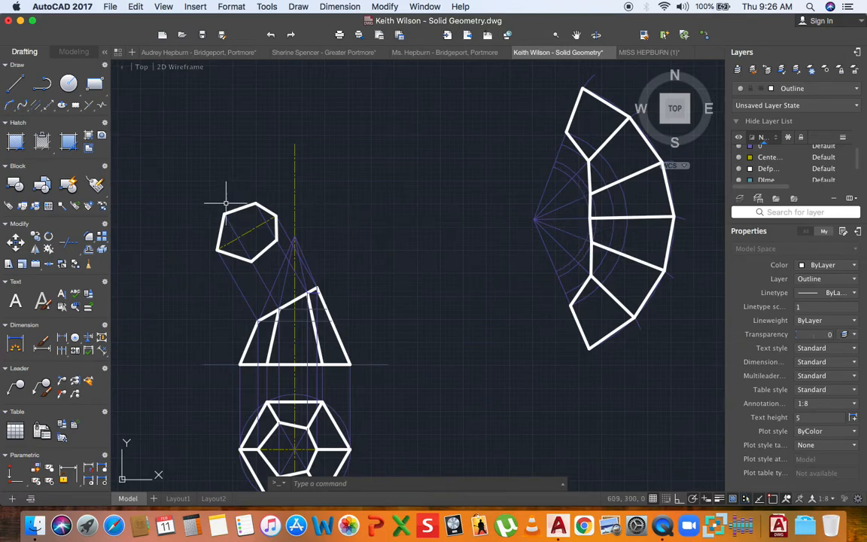
pyautogui.scroll(-2, 496, 187)
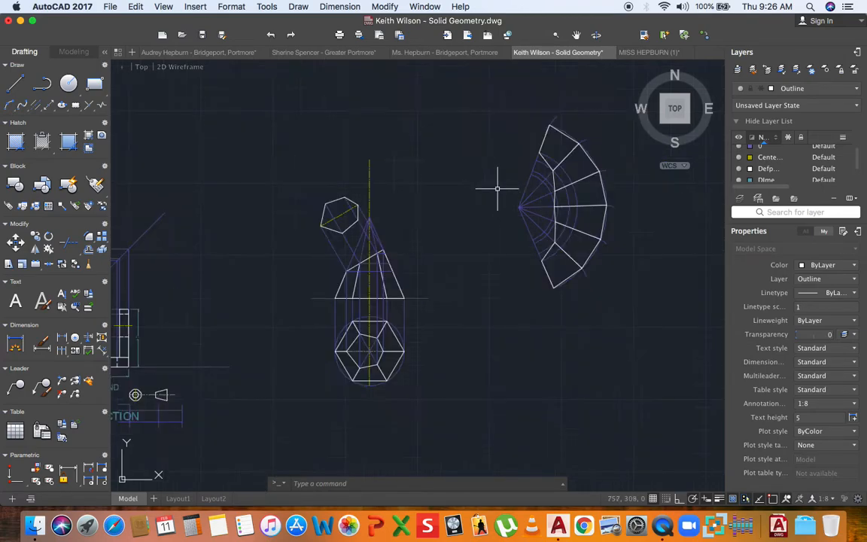
pyautogui.moveTo(505, 212); pyautogui.dragTo(420, 220, button='middle')
pyautogui.moveTo(526, 258); pyautogui.dragTo(429, 279, button='middle')
pyautogui.scroll(3, 439, 262)
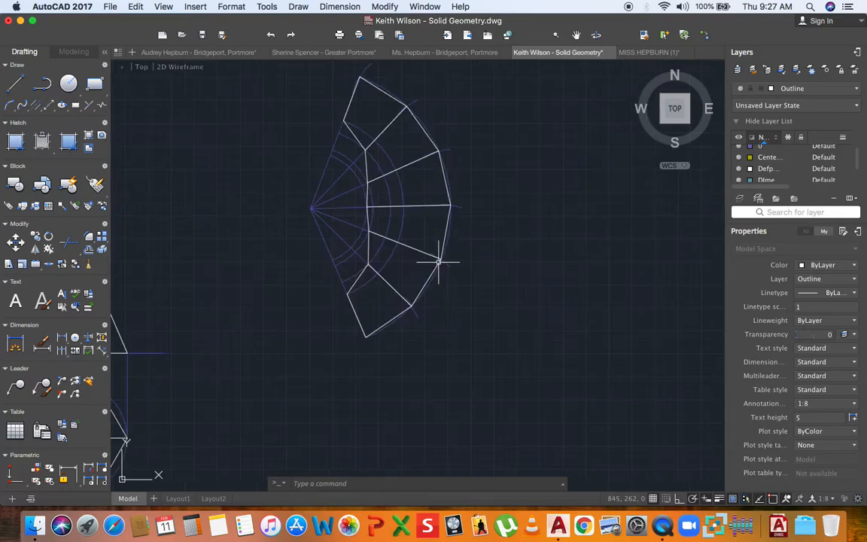
pyautogui.scroll(-5, 420, 344)
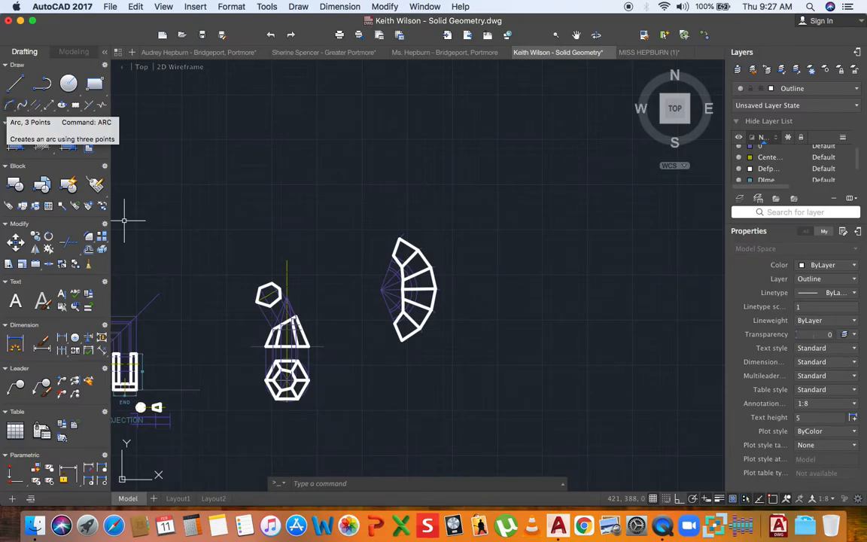
pyautogui.moveTo(509, 310); pyautogui.dragTo(398, 327, button='middle')
pyautogui.scroll(10, 339, 332)
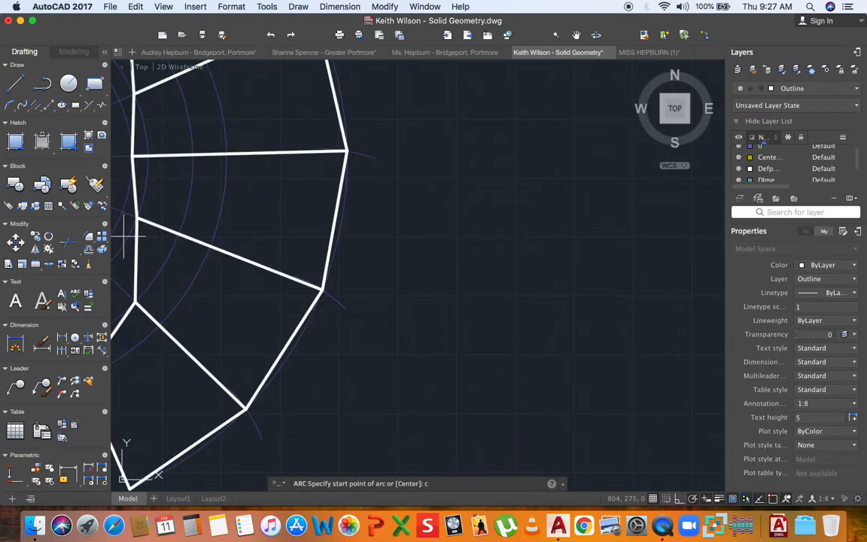
# - Draw a radius 30 arc centred on the development's lower corner and move it to layer 0
pyautogui.press('Return')
pyautogui.scroll(-5, 332, 300)
pyautogui.scroll(3, 314, 326)
pyautogui.scroll(5, 313, 327)
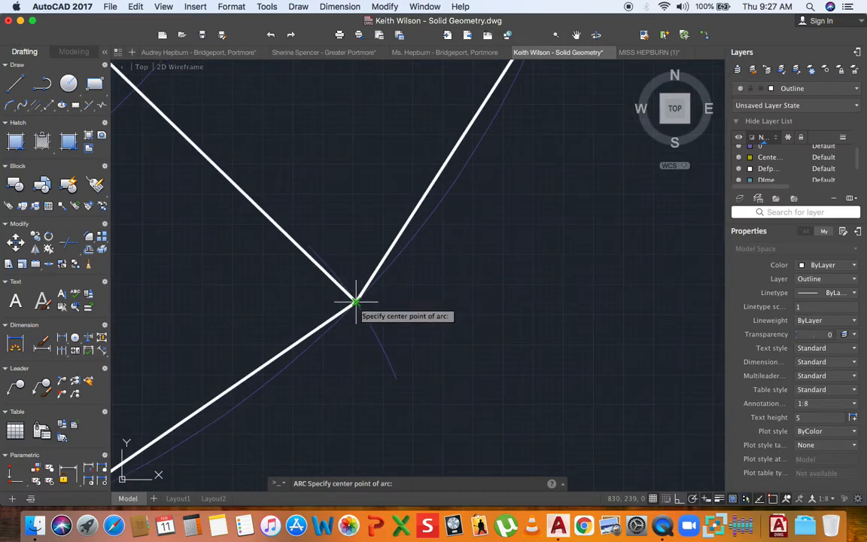
pyautogui.click(356, 304)
pyautogui.scroll(-4, 356, 301)
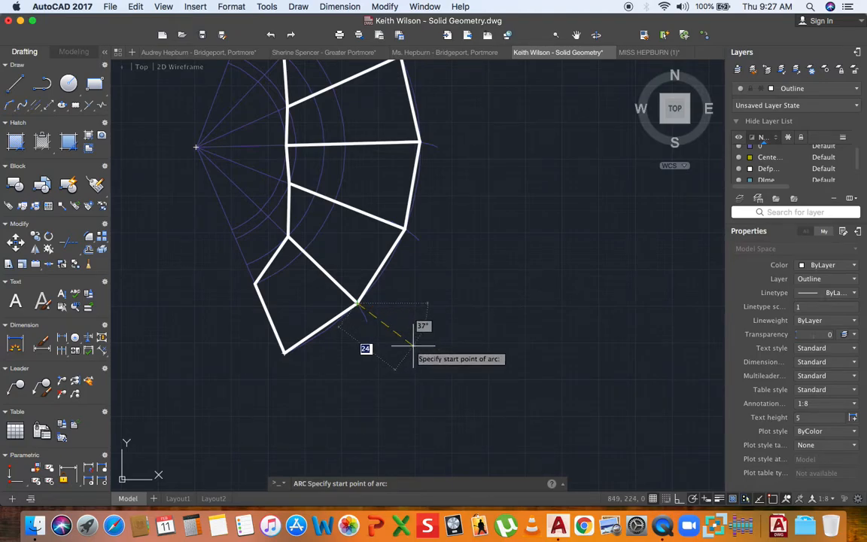
pyautogui.press('Return')
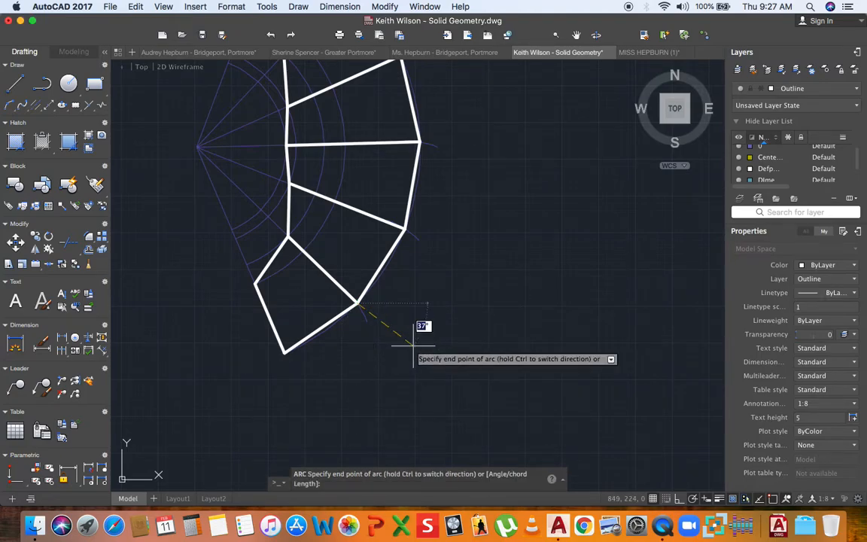
pyautogui.click(436, 290)
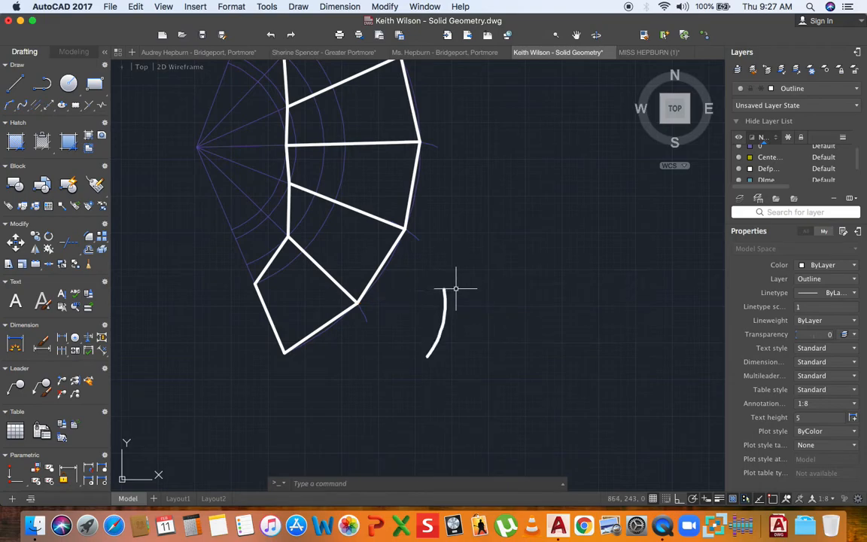
pyautogui.click(824, 89)
pyautogui.click(819, 105)
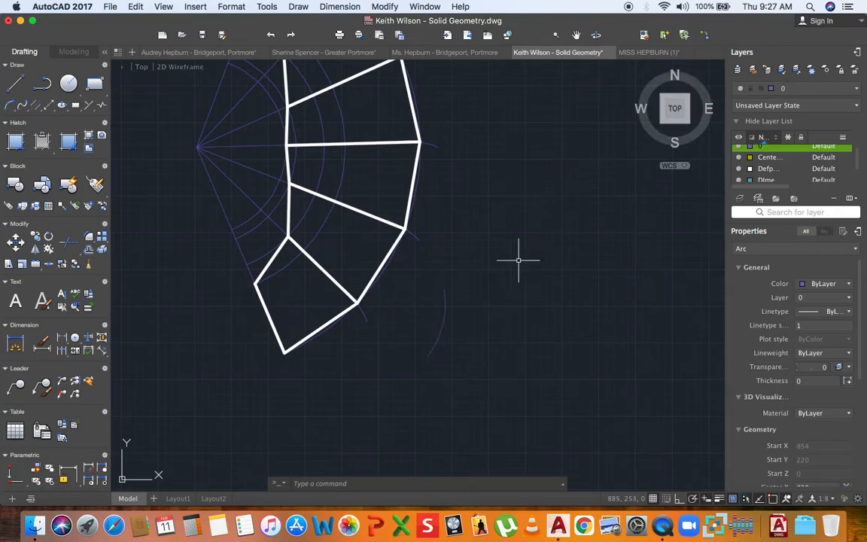
pyautogui.press('Escape')
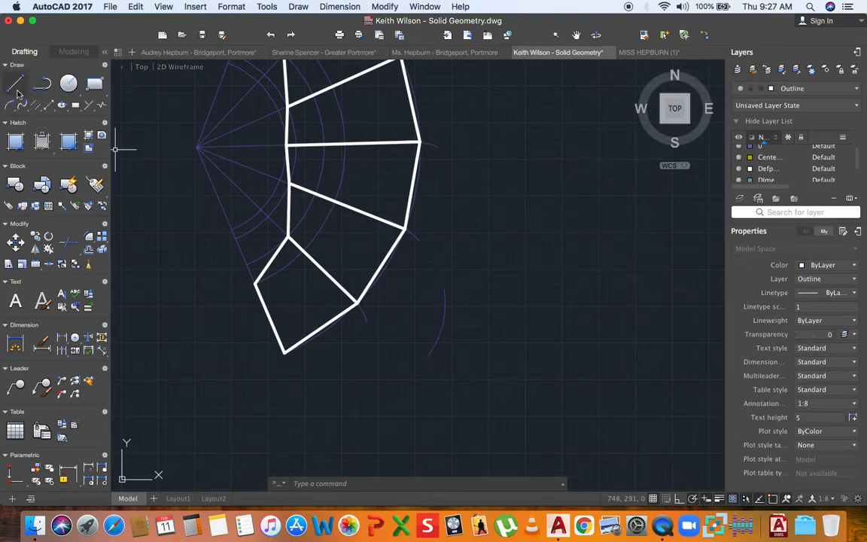
# - With layer 0 current, draw a second centre arc from the other corner crossing the first
pyautogui.click(11, 107)
pyautogui.scroll(5, 385, 225)
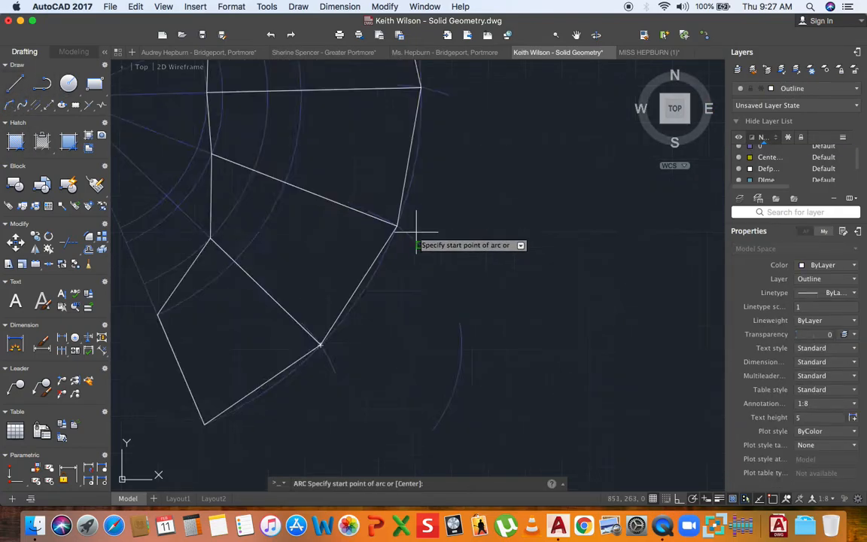
pyautogui.click(378, 216)
pyautogui.scroll(-3, 401, 213)
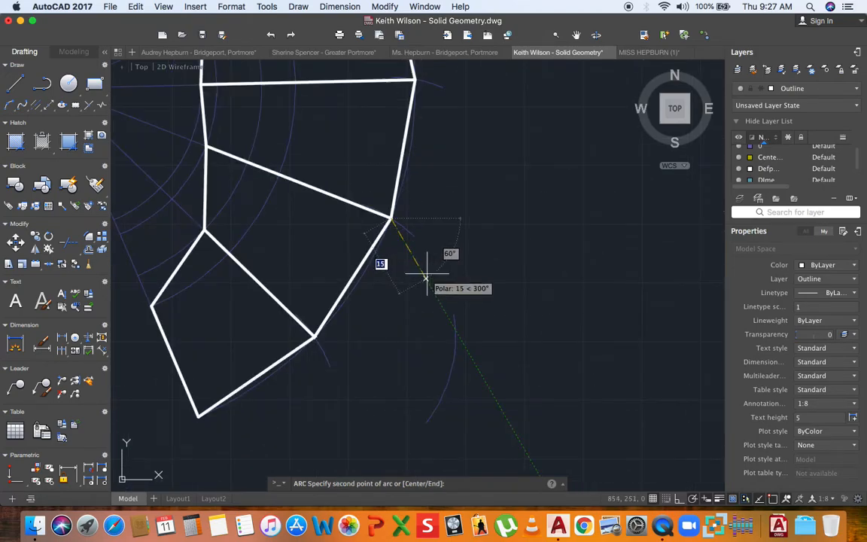
pyautogui.click(403, 356)
pyautogui.press('Escape')
pyautogui.click(824, 88)
pyautogui.click(783, 100)
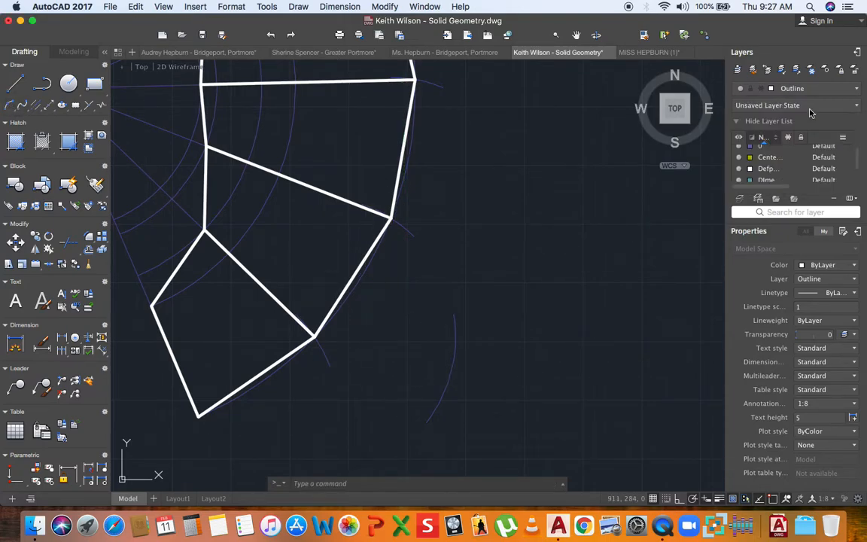
pyautogui.click(10, 106)
pyautogui.write('c')
pyautogui.press('Return')
pyautogui.scroll(5, 388, 218)
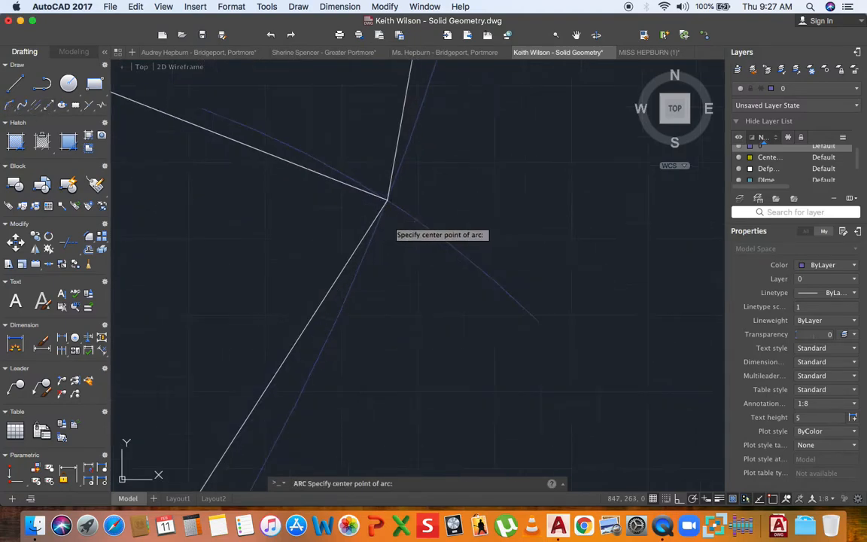
pyautogui.click(386, 200)
pyautogui.scroll(-5, 376, 203)
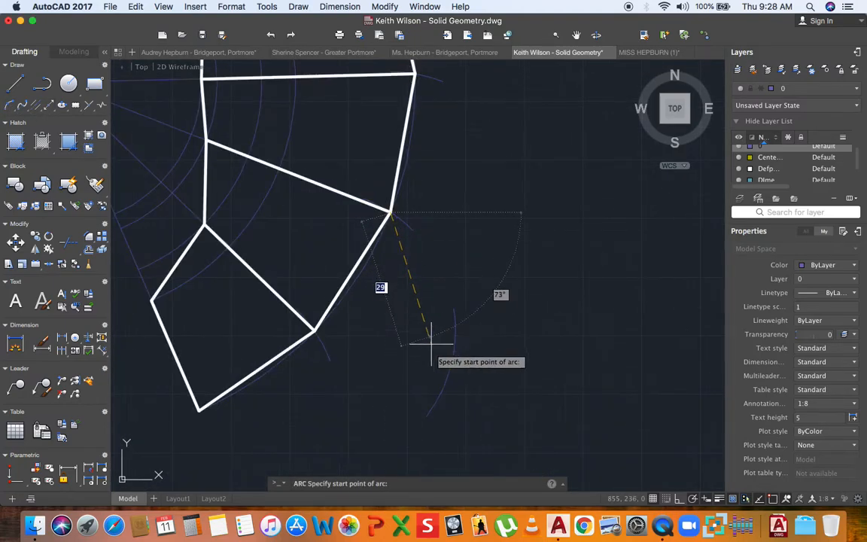
pyautogui.click(420, 365)
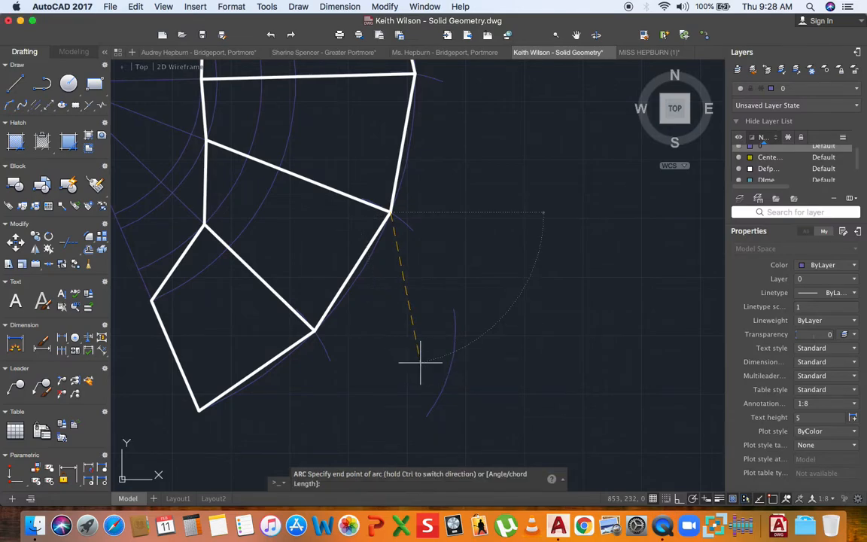
pyautogui.press('Escape')
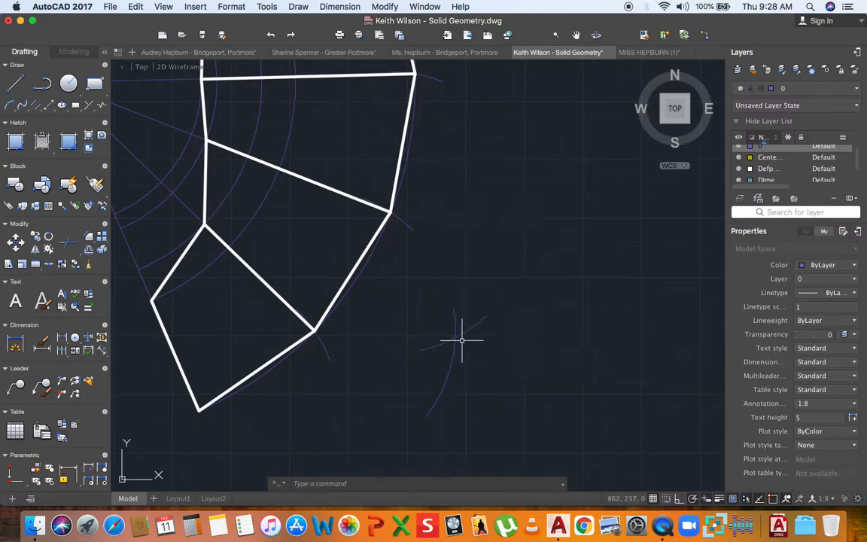
pyautogui.moveTo(464, 341); pyautogui.dragTo(406, 315, button='middle')
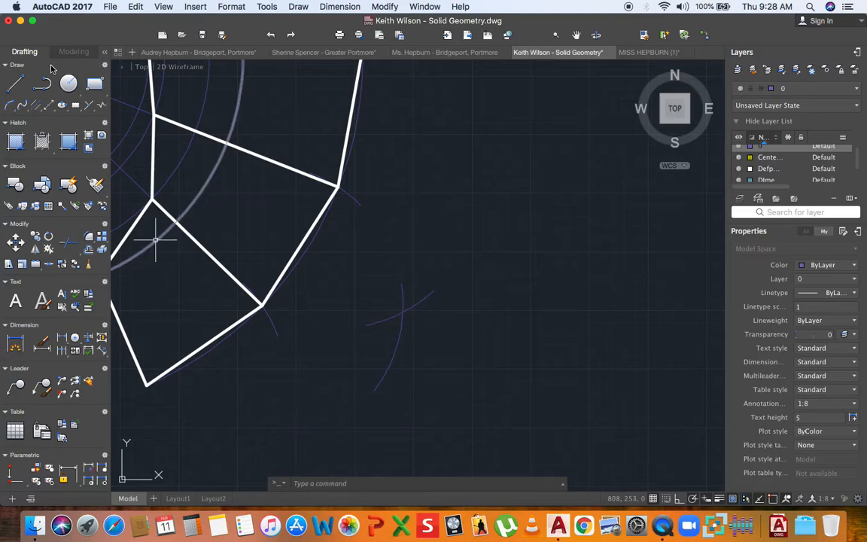
# - Draw a radius 30 circle centred on the arcs' crossing point and frame it in view
pyautogui.click(68, 85)
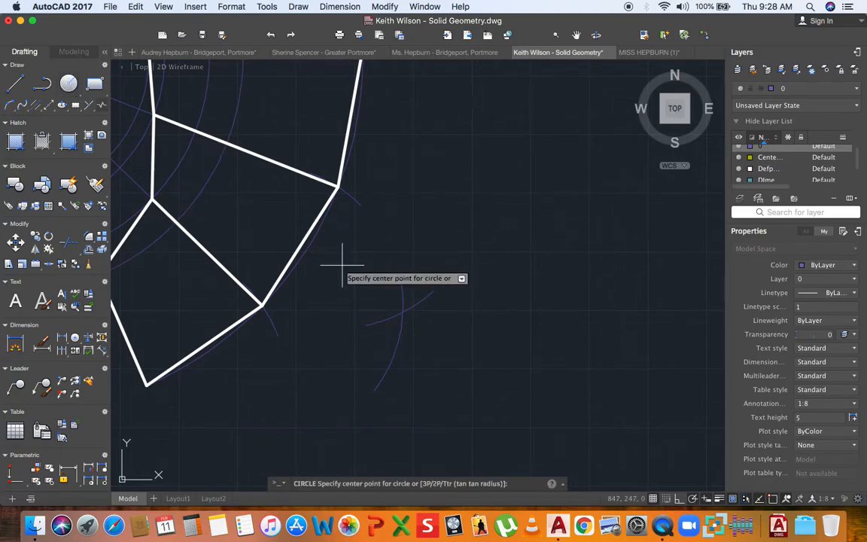
pyautogui.click(403, 311)
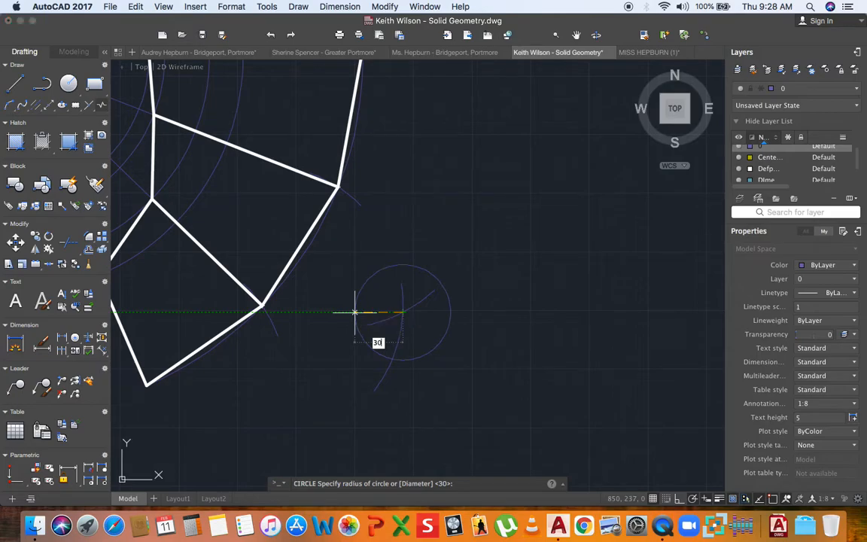
pyautogui.press('Return')
pyautogui.scroll(-5, 349, 246)
pyautogui.moveTo(349, 245); pyautogui.dragTo(289, 260, button='middle')
pyautogui.scroll(3, 297, 266)
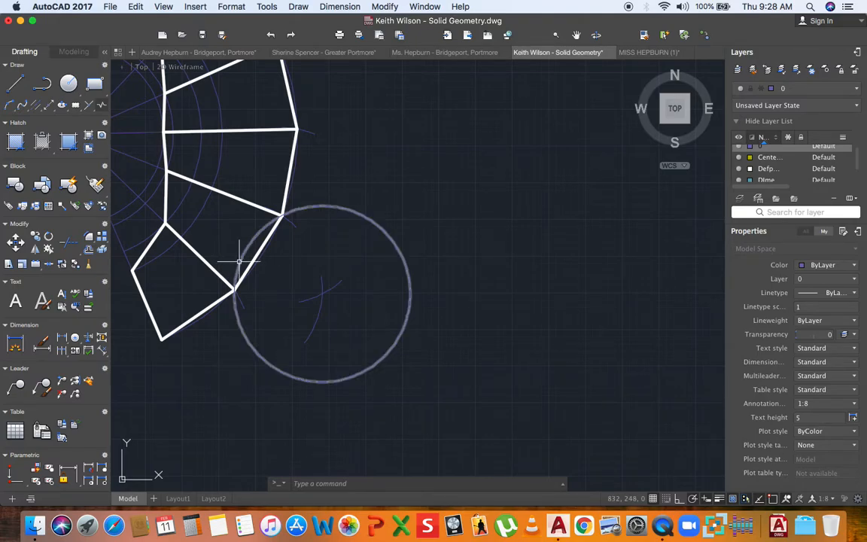
pyautogui.scroll(2, 294, 273)
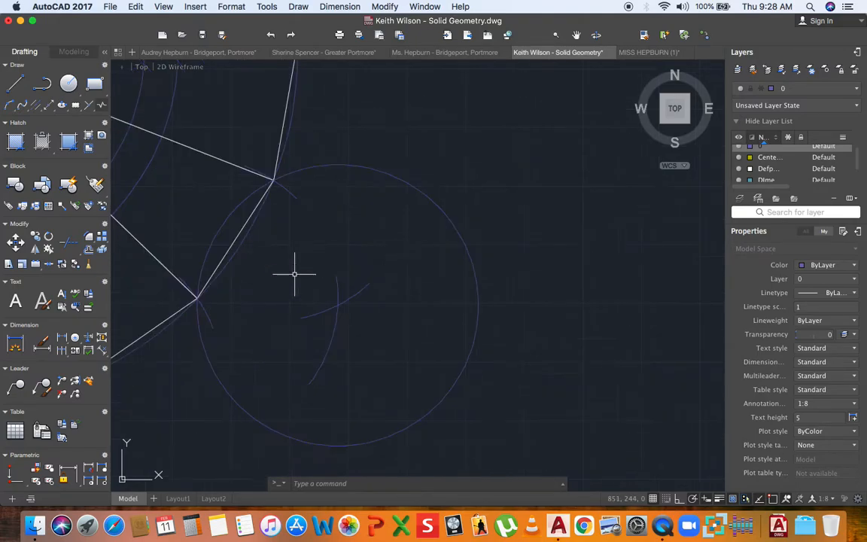
pyautogui.moveTo(294, 274); pyautogui.dragTo(297, 259, button='middle')
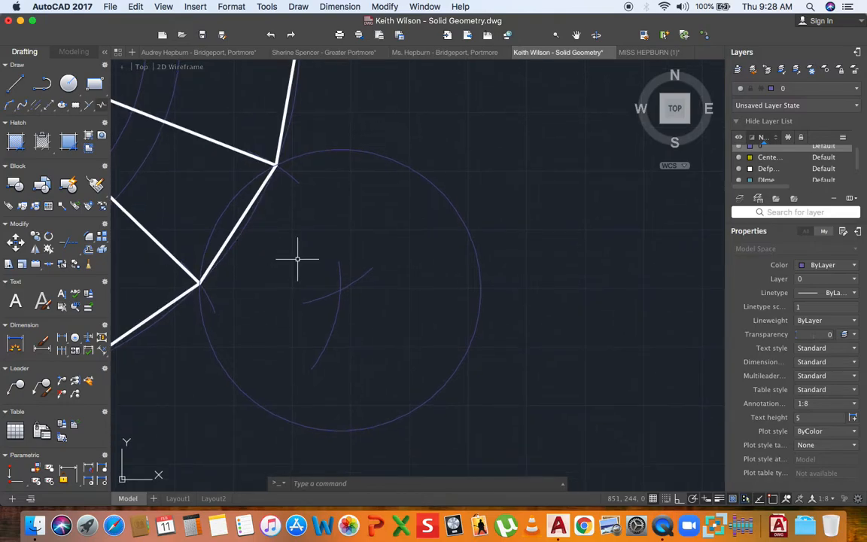
pyautogui.scroll(-2, 301, 257)
pyautogui.scroll(2, 301, 257)
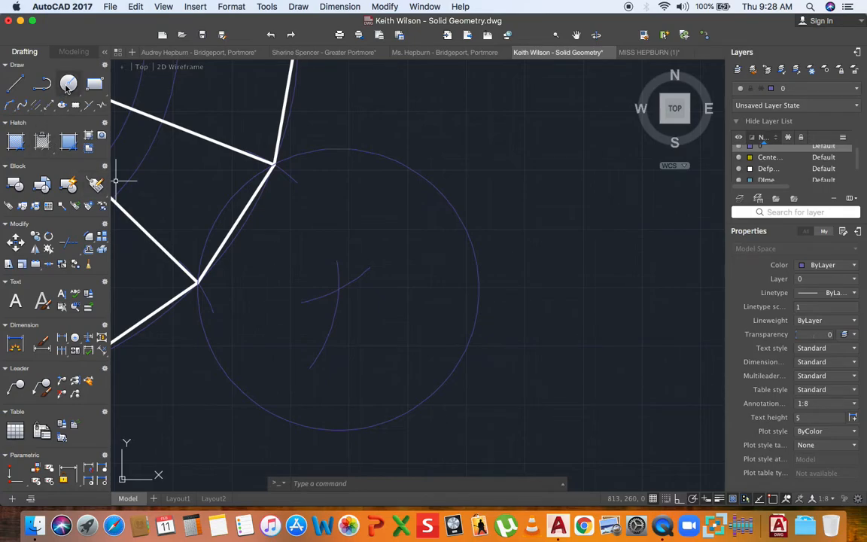
# - Draw the first two corner-marking arcs across the radius 30 circle, starting from the net's corner
pyautogui.click(12, 106)
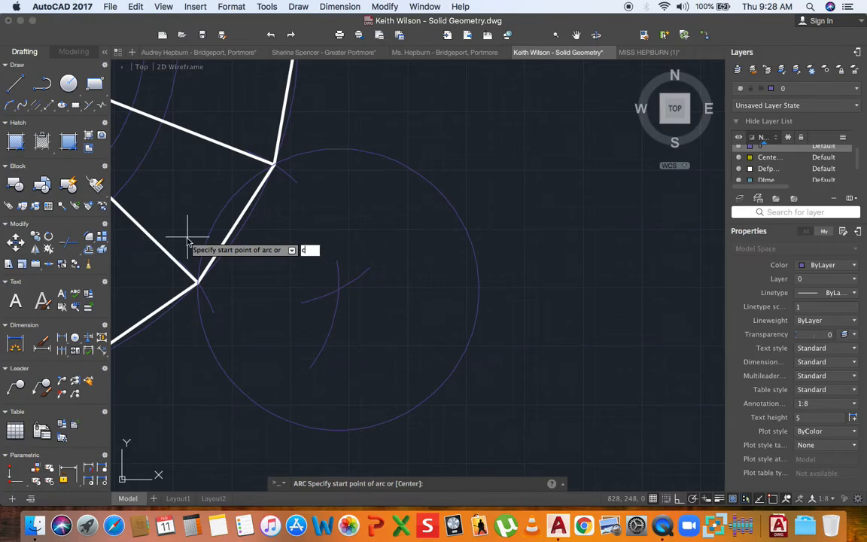
pyautogui.write('c')
pyautogui.press('Return')
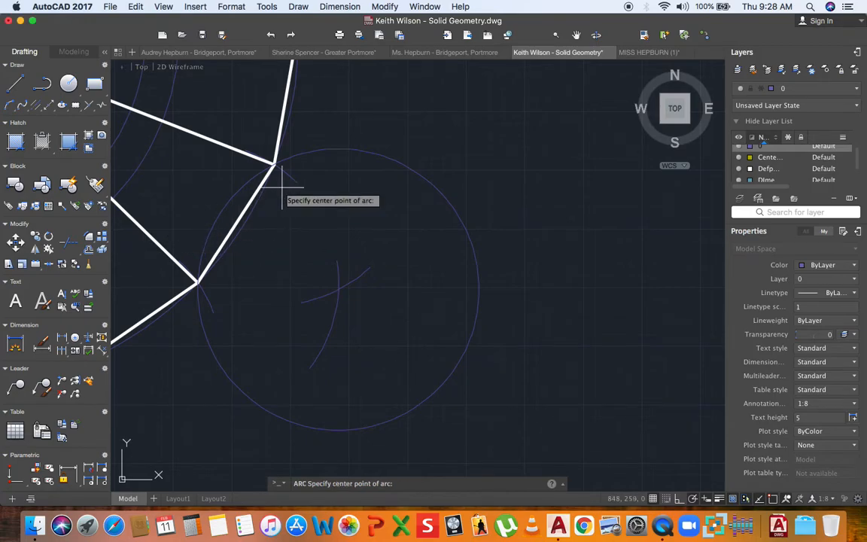
pyautogui.scroll(-4, 274, 176)
pyautogui.scroll(5, 277, 182)
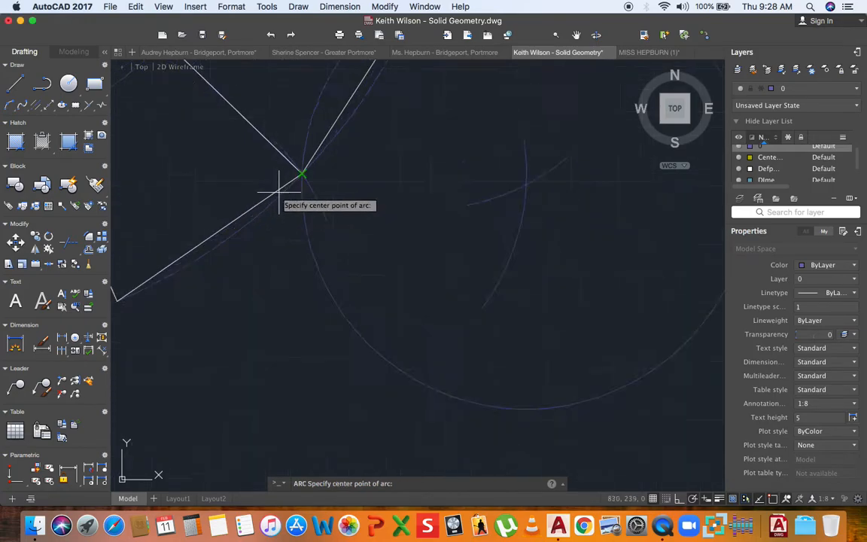
pyautogui.click(329, 158)
pyautogui.scroll(-4, 316, 179)
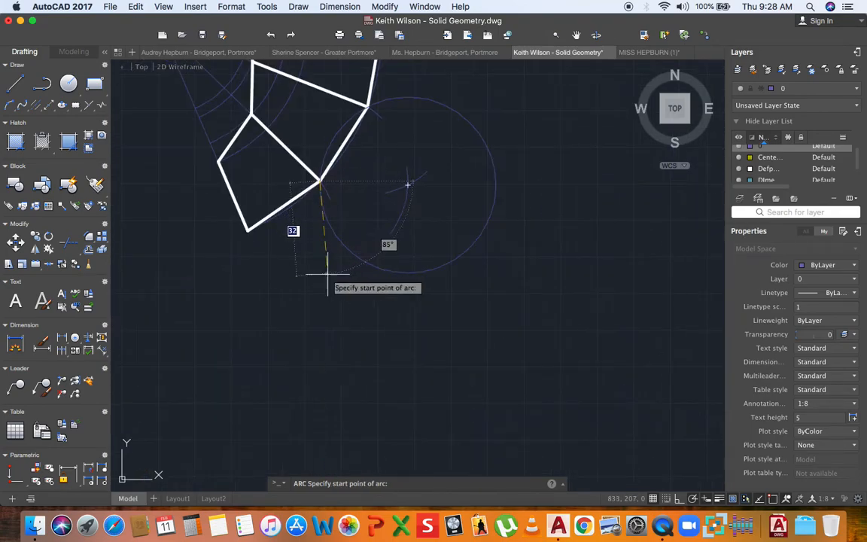
pyautogui.click(329, 276)
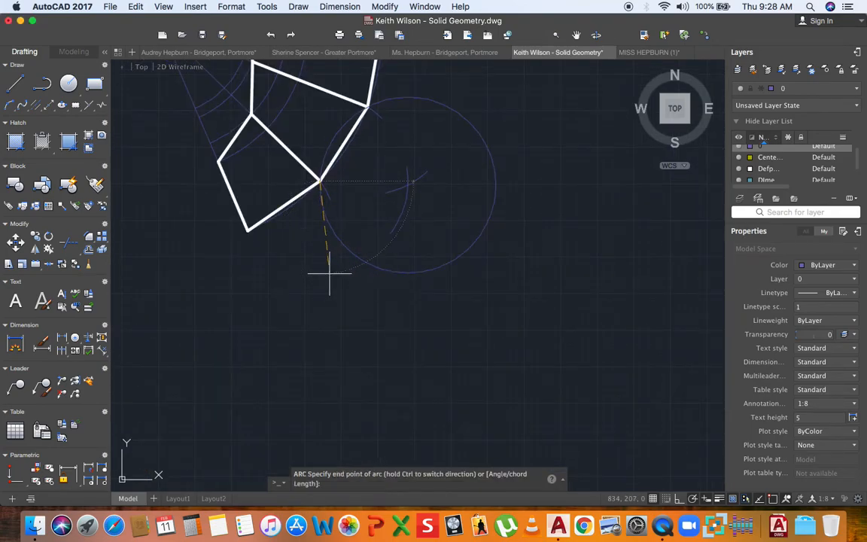
pyautogui.click(373, 242)
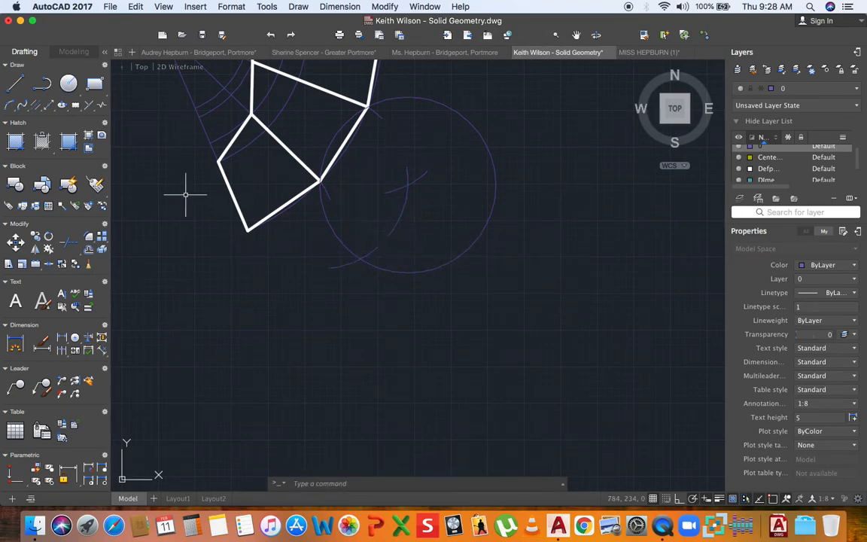
pyautogui.click(13, 108)
pyautogui.write('c')
pyautogui.press('Return')
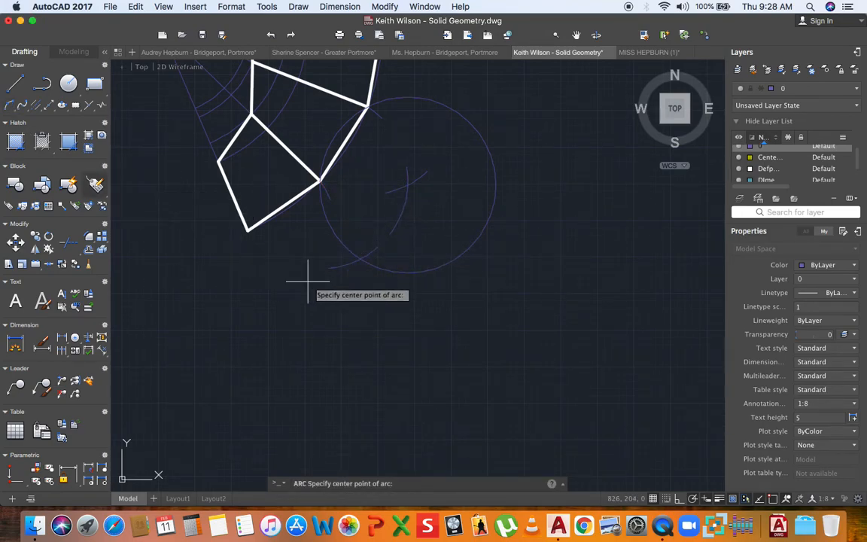
pyautogui.click(359, 259)
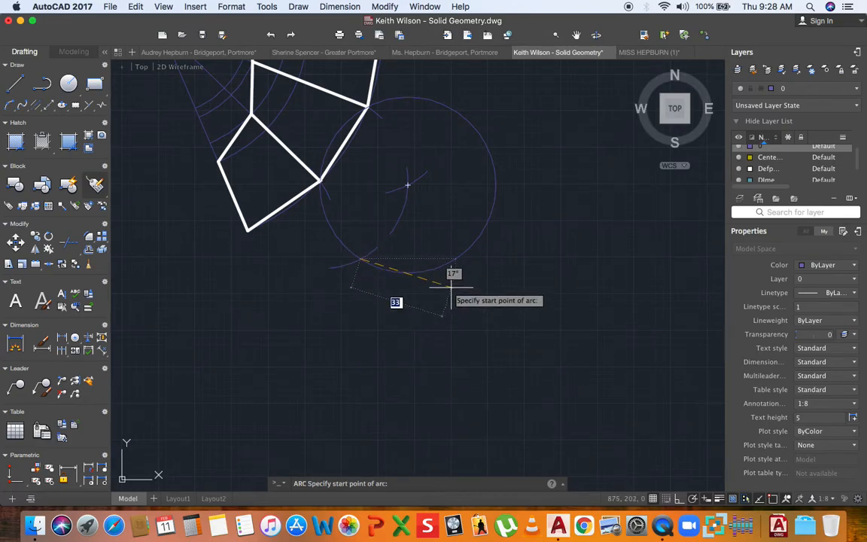
pyautogui.click(451, 284)
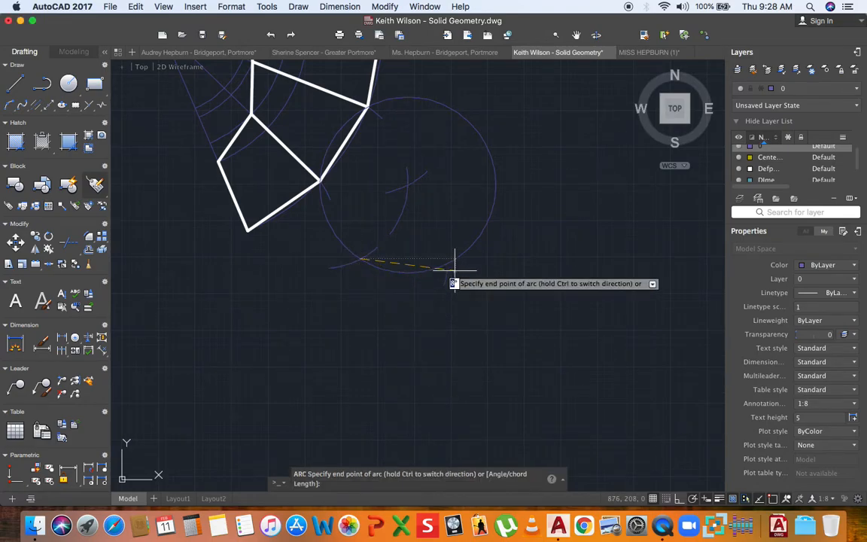
pyautogui.click(458, 248)
pyautogui.moveTo(475, 213)
pyautogui.mouseDown(button='middle')
pyautogui.moveTo(426, 271)
pyautogui.moveTo(374, 283)
pyautogui.mouseUp(button='middle')
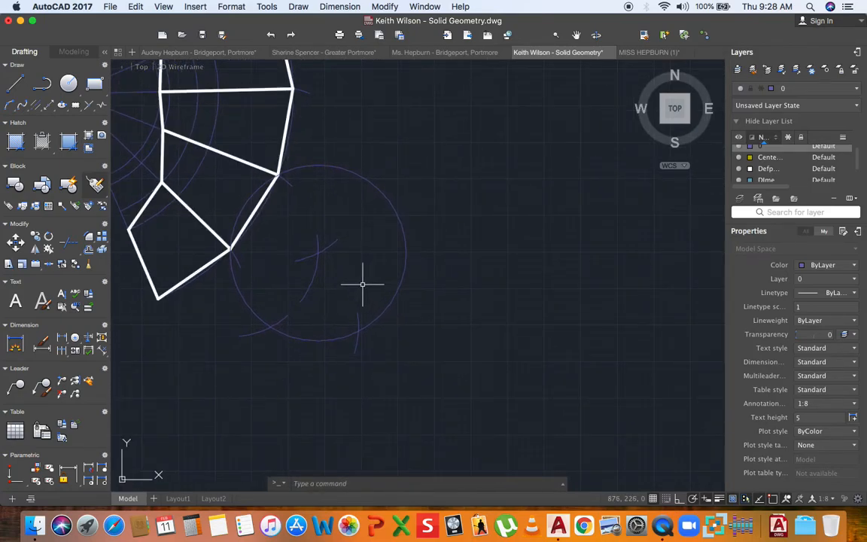
# - Step off two more radius 30 arcs, each centred on the previous mark on the circle
pyautogui.click(9, 107)
pyautogui.write('c')
pyautogui.press('Return')
pyautogui.click(360, 328)
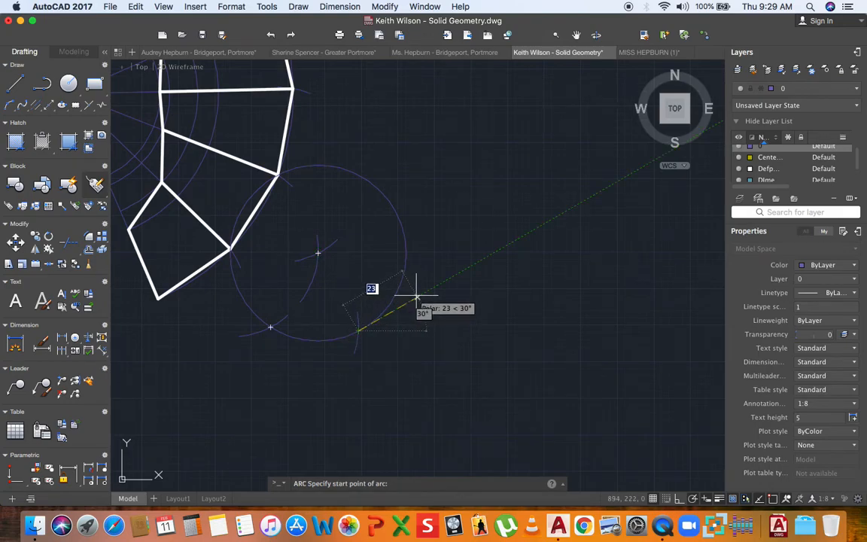
pyautogui.write('30')
pyautogui.press('Return')
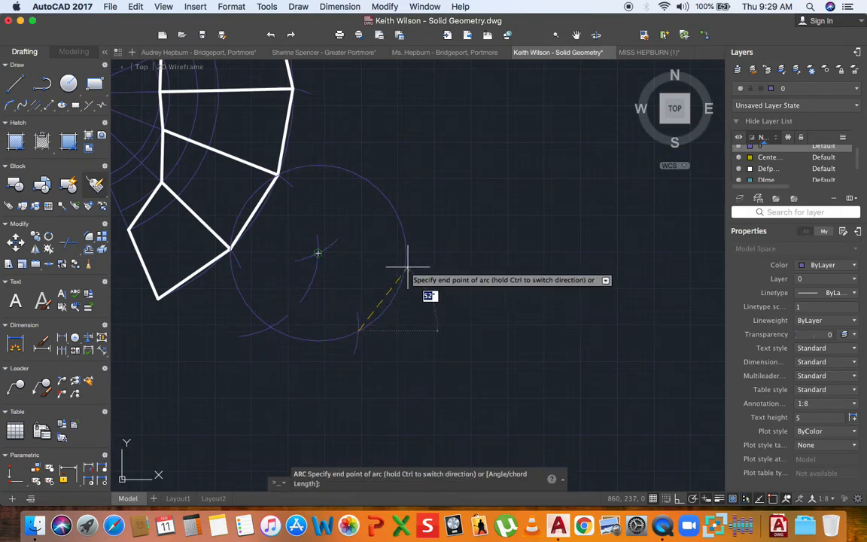
pyautogui.click(387, 235)
pyautogui.moveTo(391, 224); pyautogui.dragTo(379, 288, button='middle')
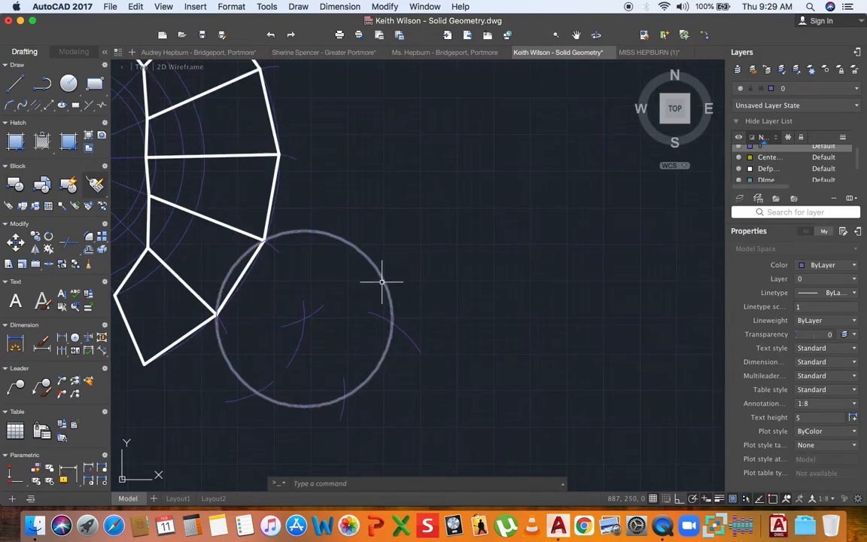
pyautogui.click(8, 106)
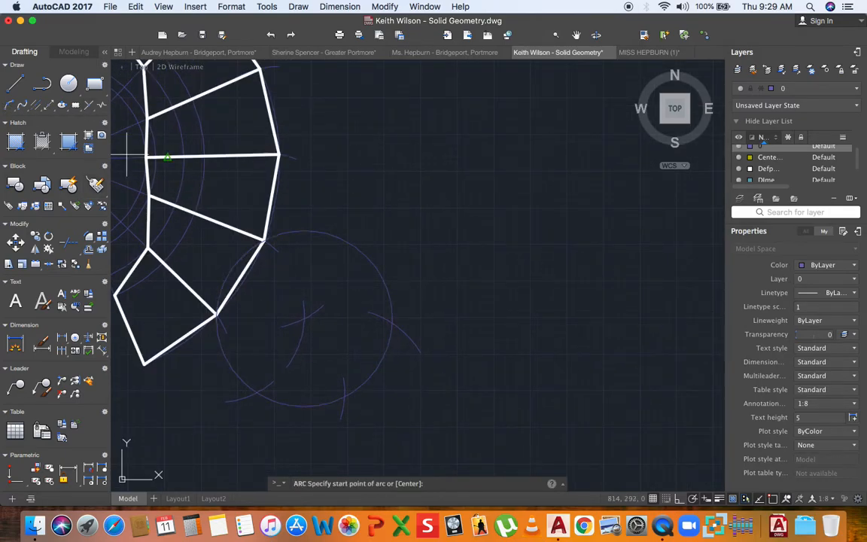
pyautogui.write('c')
pyautogui.press('Return')
pyautogui.click(392, 323)
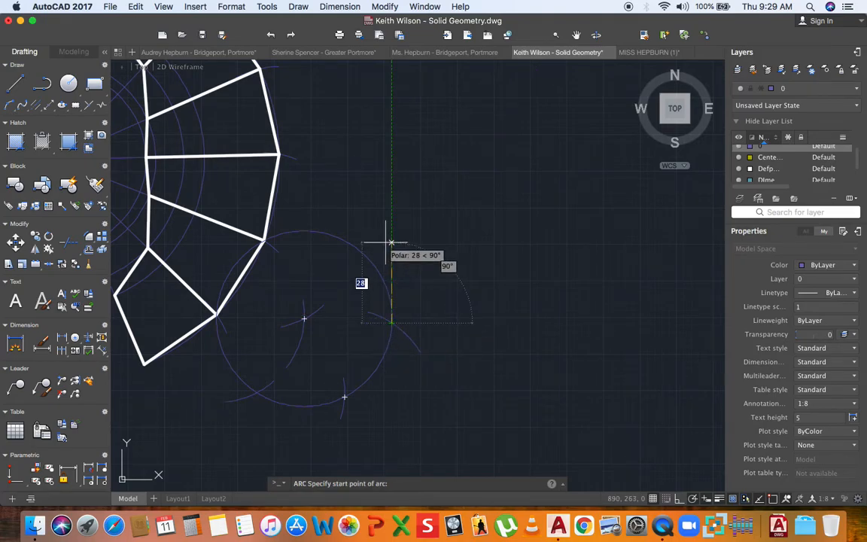
pyautogui.click(391, 242)
pyautogui.click(400, 231)
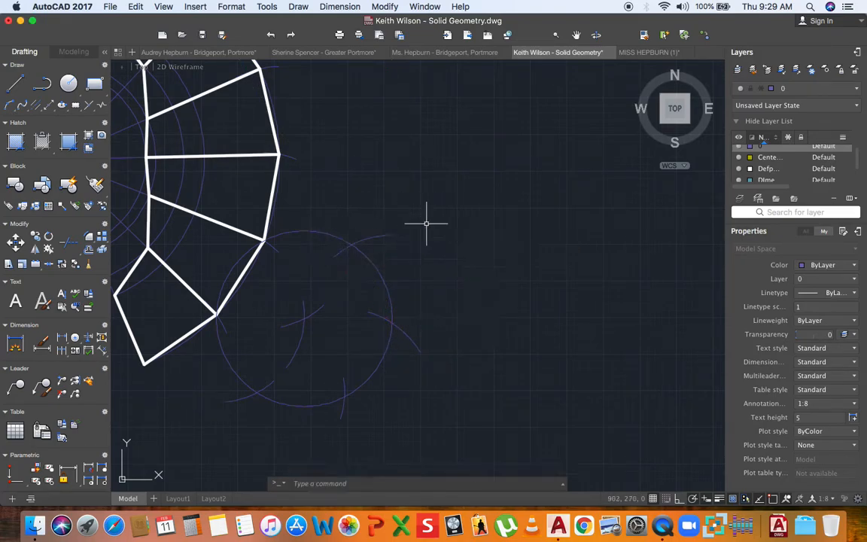
pyautogui.click(820, 89)
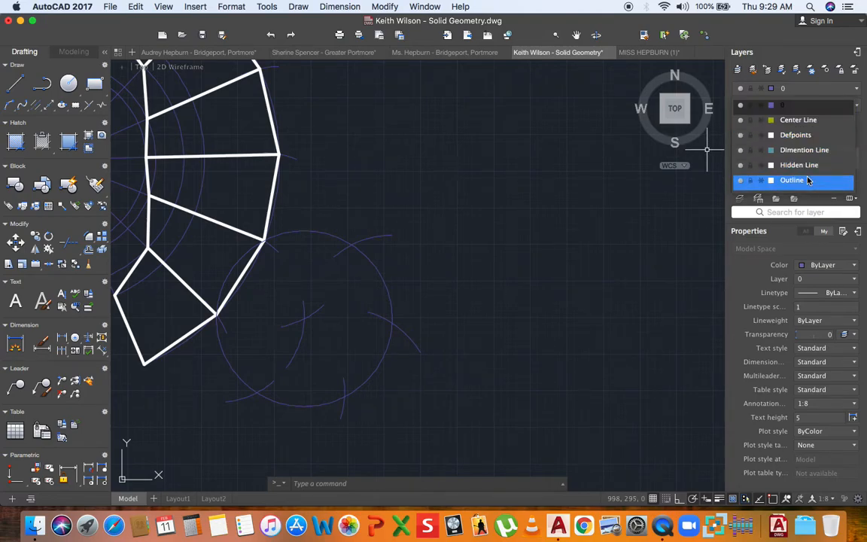
# - On the Outline layer, draw the first hexagon edge from the net's corner to the next arc intersection
pyautogui.click(775, 180)
pyautogui.click(15, 83)
pyautogui.scroll(3, 217, 331)
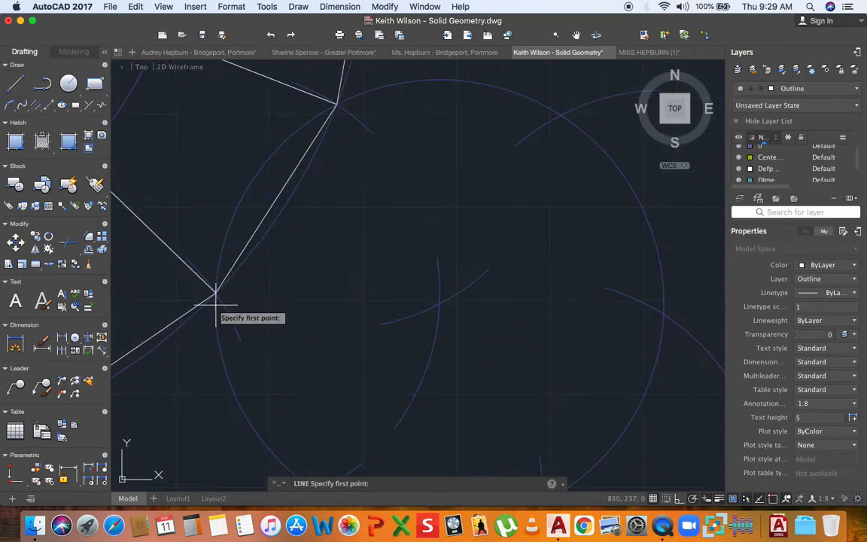
pyautogui.click(216, 284)
pyautogui.scroll(5, 225, 324)
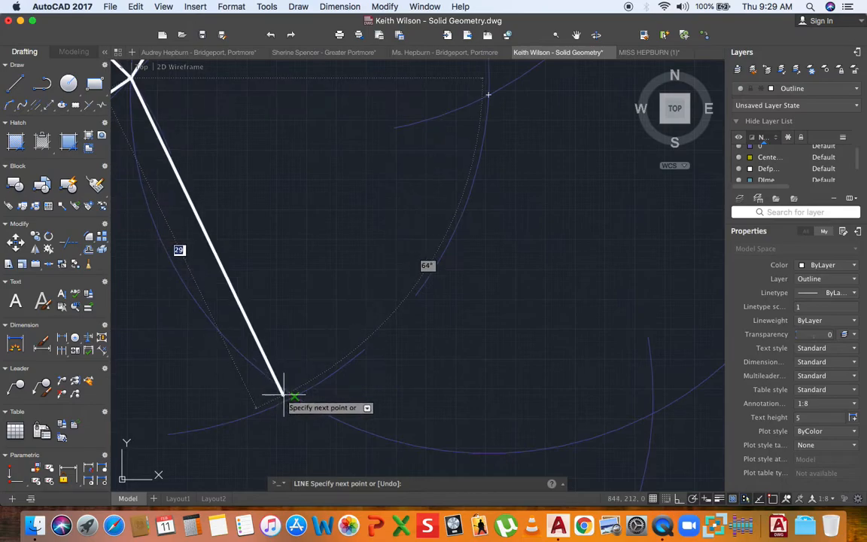
pyautogui.scroll(-5, 226, 339)
pyautogui.scroll(5, 336, 354)
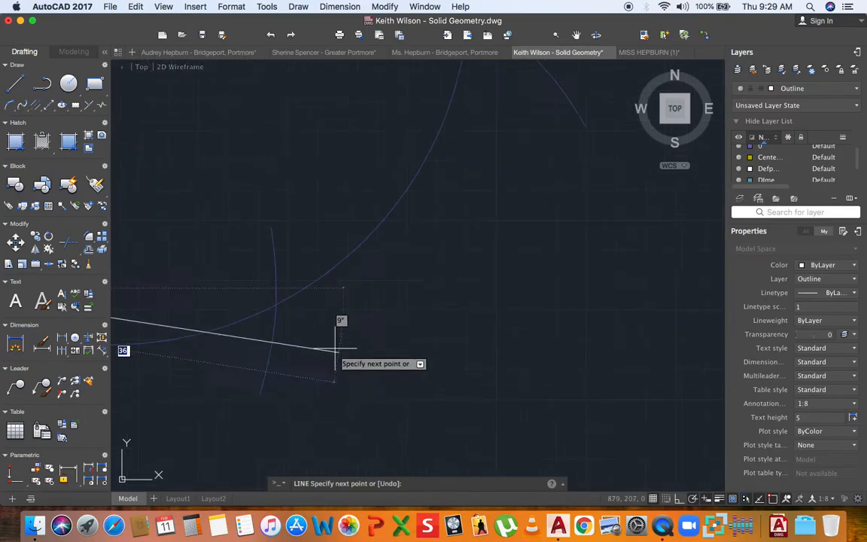
pyautogui.click(276, 304)
# - Complete the thick hexagon back to the net's corner and recentre the view on all drawings
pyautogui.scroll(-3, 276, 305)
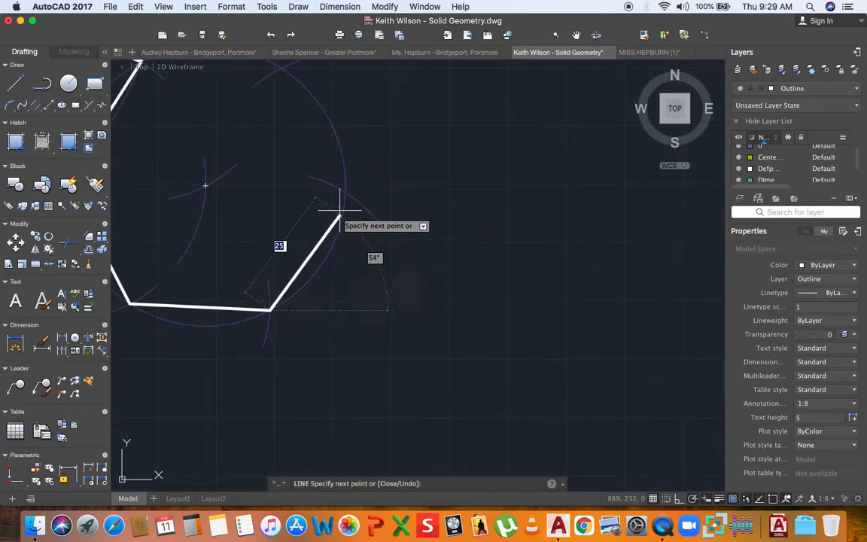
pyautogui.moveTo(337, 214); pyautogui.dragTo(365, 386, button='middle')
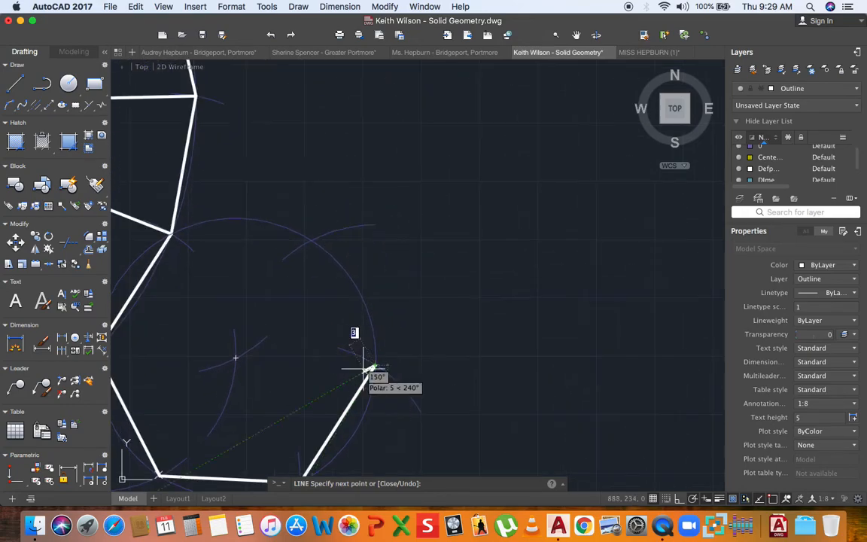
pyautogui.click(311, 241)
pyautogui.scroll(4, 174, 233)
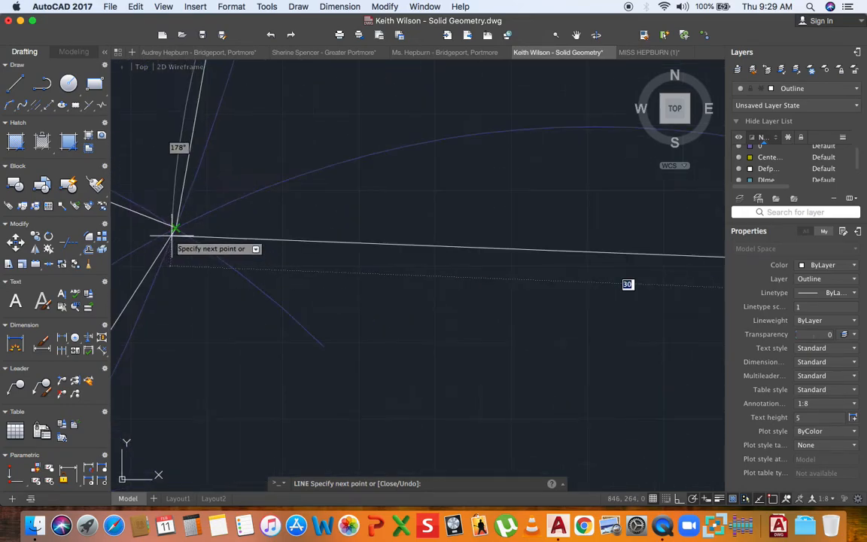
pyautogui.click(195, 233)
pyautogui.scroll(-5, 254, 236)
pyautogui.press('Escape')
pyautogui.scroll(-3, 331, 242)
pyautogui.moveTo(302, 253); pyautogui.dragTo(365, 279, button='middle')
pyautogui.scroll(-2, 342, 274)
pyautogui.scroll(2, 300, 294)
pyautogui.moveTo(299, 295); pyautogui.dragTo(357, 267, button='middle')
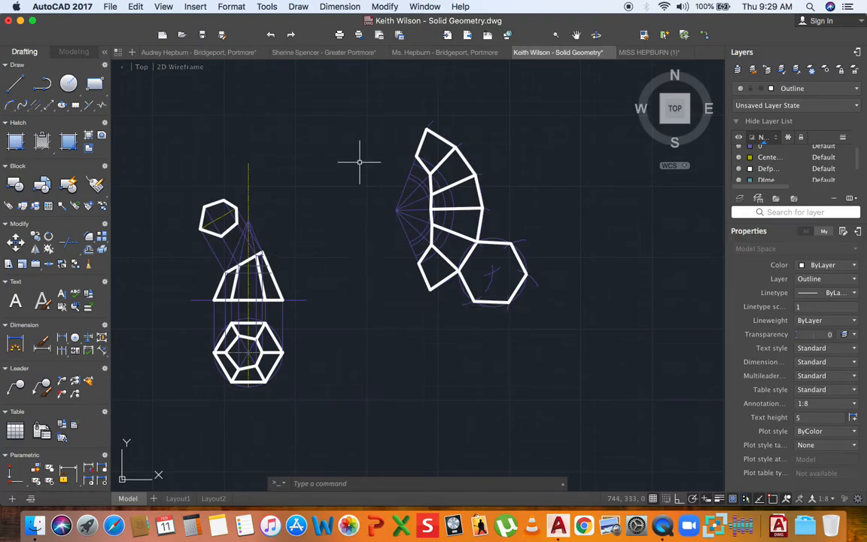
# - Window-select the whole development and move it closer to the pyramid views
pyautogui.click(354, 116)
pyautogui.click(534, 305)
pyautogui.press('Return')
pyautogui.click(550, 332)
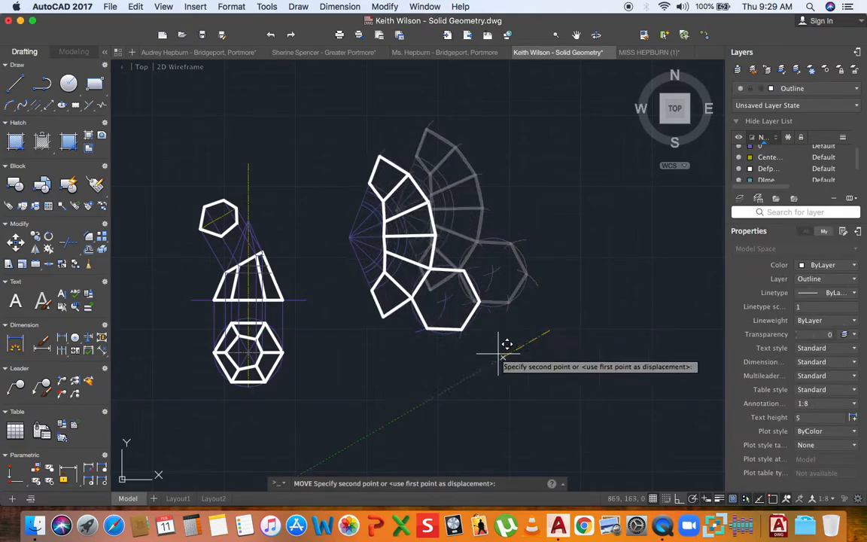
pyautogui.click(460, 351)
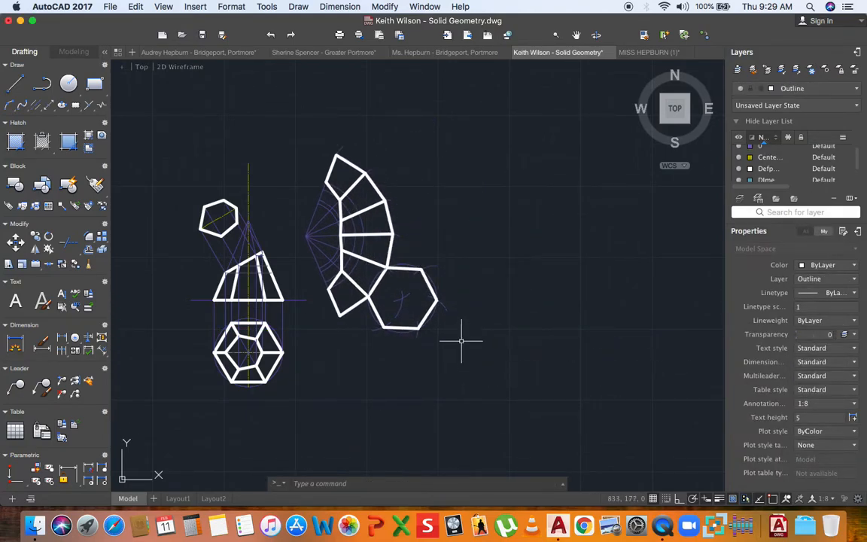
# - Turn off layer 0 to hide the purple construction lines
pyautogui.scroll(5, 241, 200)
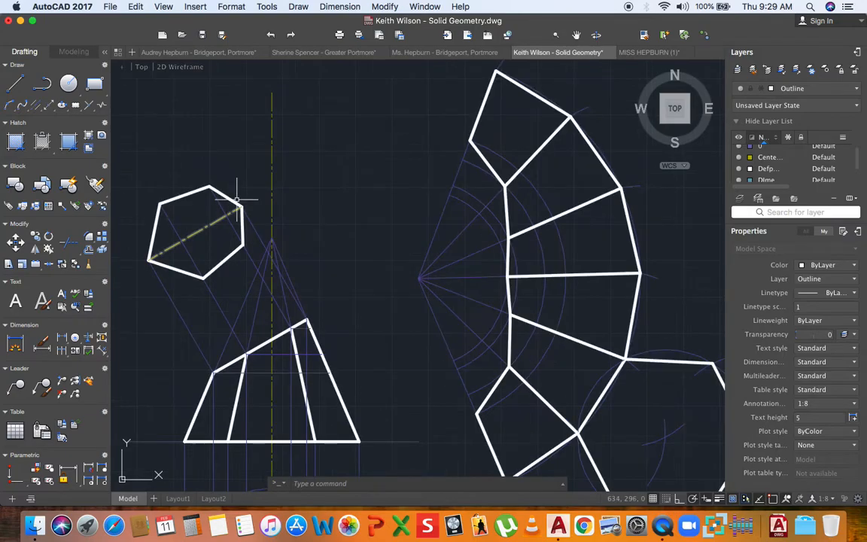
pyautogui.scroll(5, 237, 226)
pyautogui.scroll(-5, 238, 226)
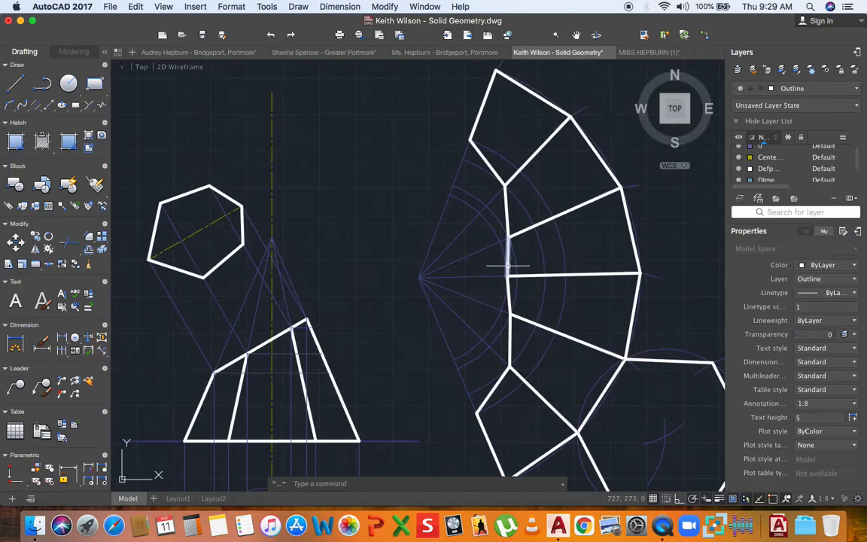
pyautogui.scroll(-2, 508, 264)
pyautogui.moveTo(446, 303); pyautogui.dragTo(403, 232, button='middle')
pyautogui.click(834, 90)
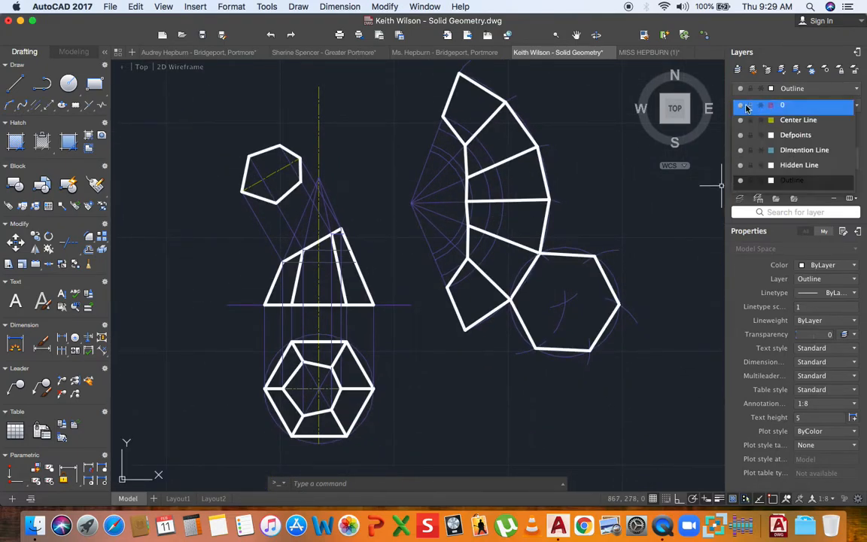
pyautogui.click(743, 109)
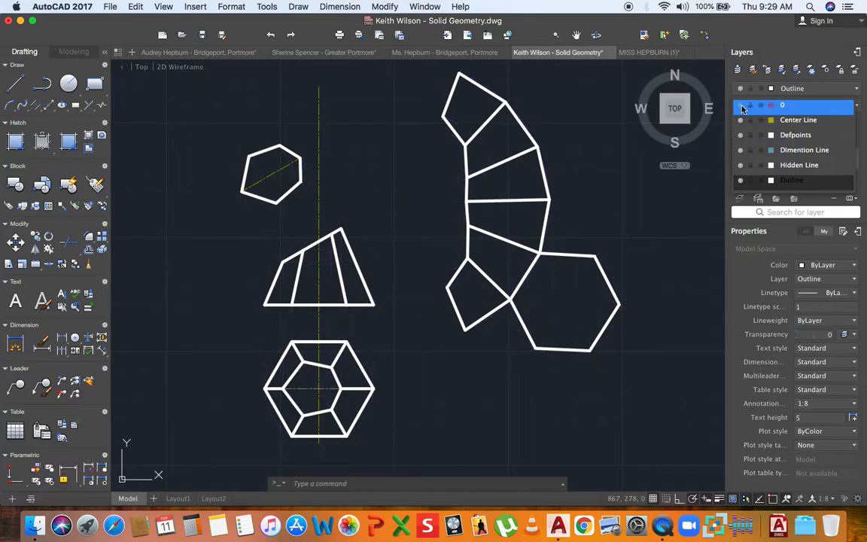
# - Shorten the vertical centre line by dragging its top grip downward
pyautogui.moveTo(534, 251); pyautogui.dragTo(457, 230, button='middle')
pyautogui.scroll(-5, 319, 215)
pyautogui.scroll(5, 299, 176)
pyautogui.click(272, 162)
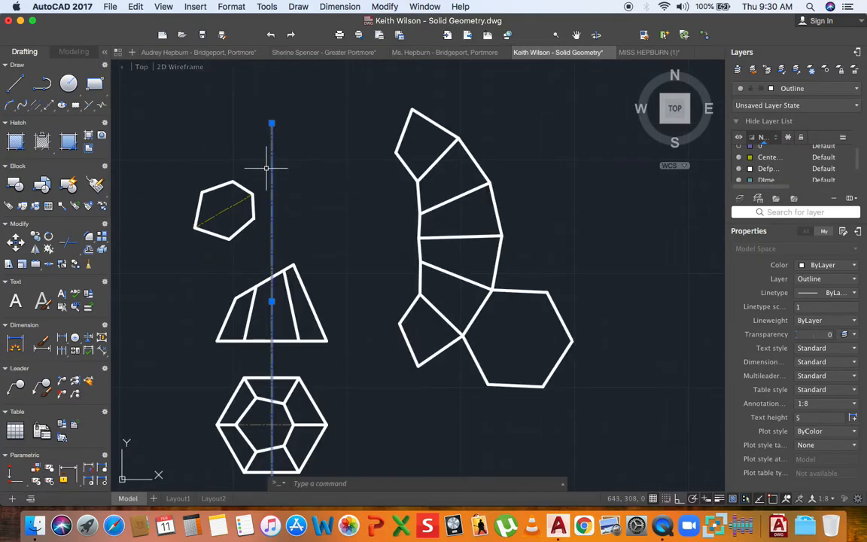
pyautogui.click(272, 123)
pyautogui.click(272, 204)
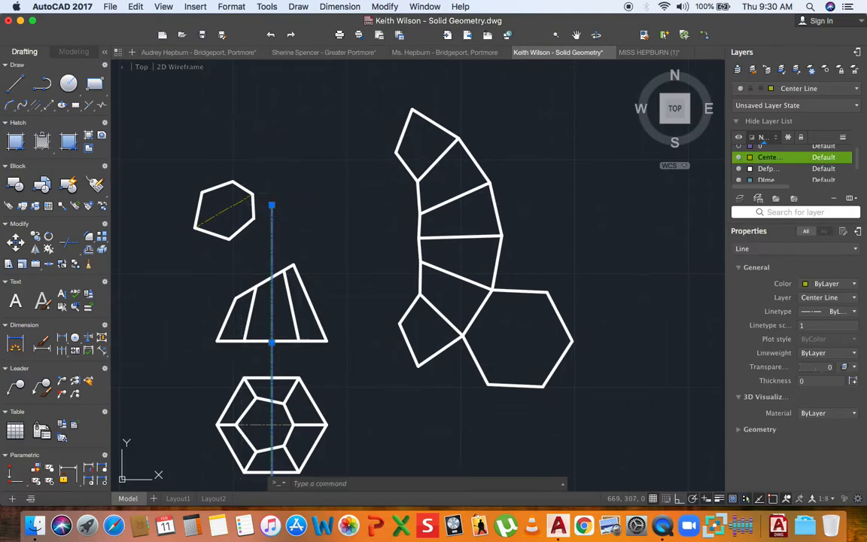
pyautogui.press('Escape')
pyautogui.scroll(-4, 333, 167)
pyautogui.moveTo(356, 182); pyautogui.dragTo(351, 185, button='middle')
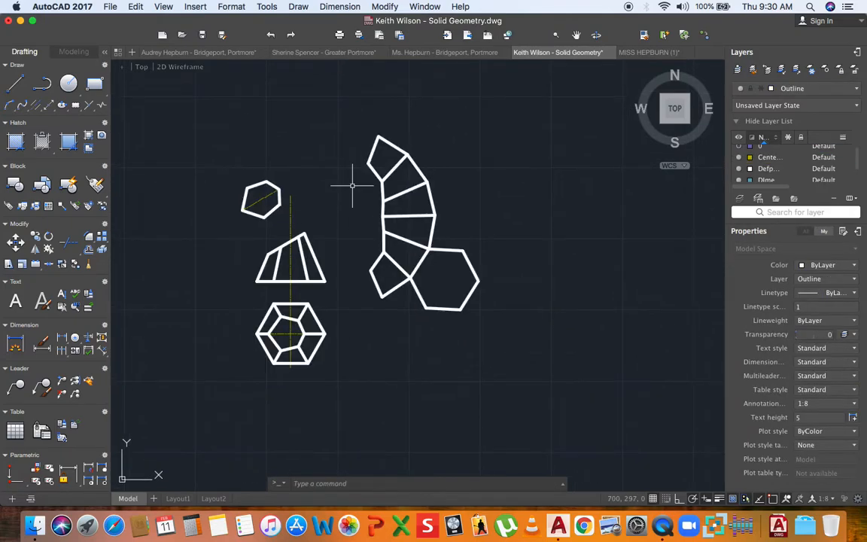
pyautogui.click(822, 91)
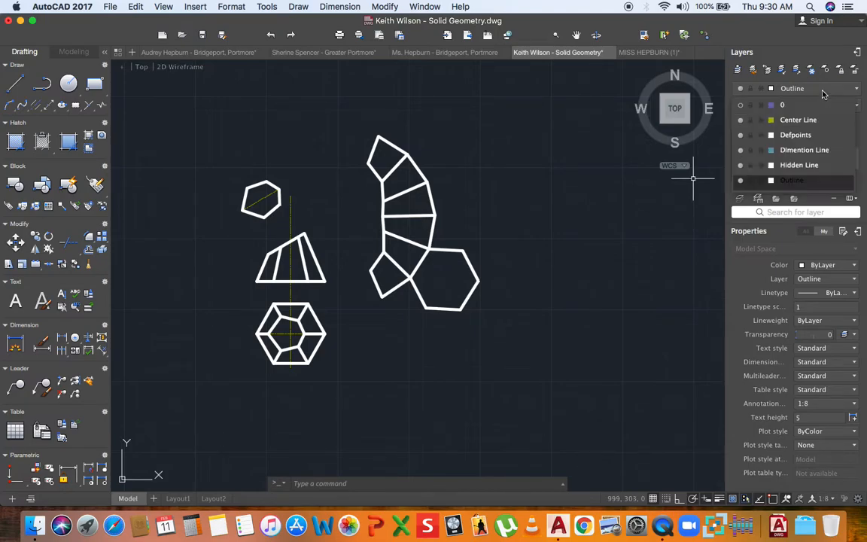
# - On the Dimension Line layer, dimension the plan hexagon's 60 width below it
pyautogui.click(797, 150)
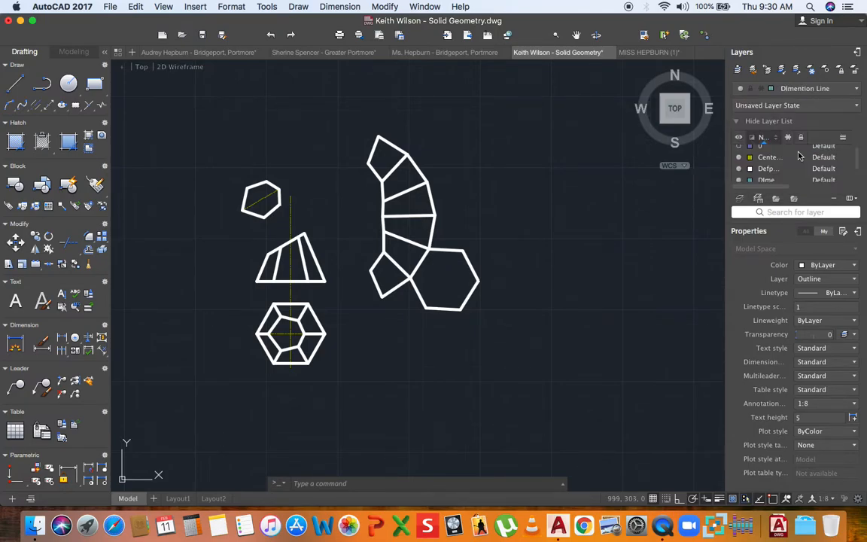
pyautogui.click(62, 340)
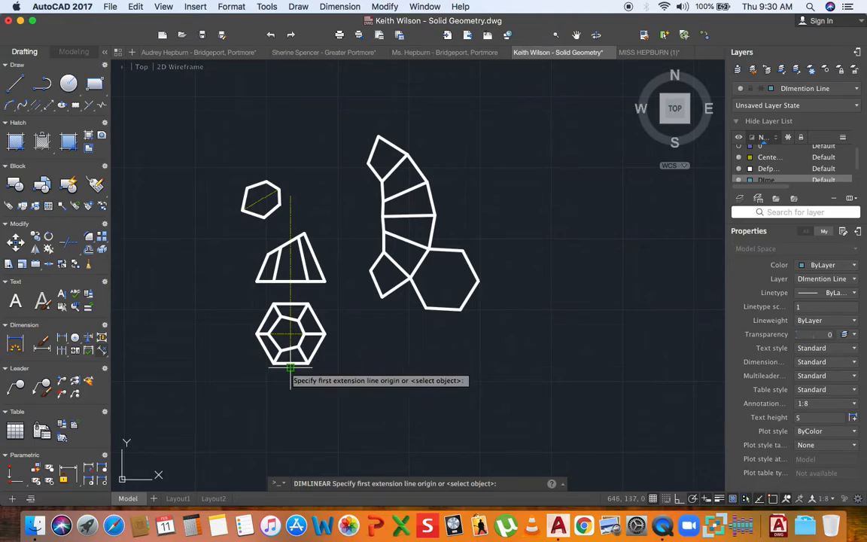
pyautogui.click(257, 334)
pyautogui.click(326, 334)
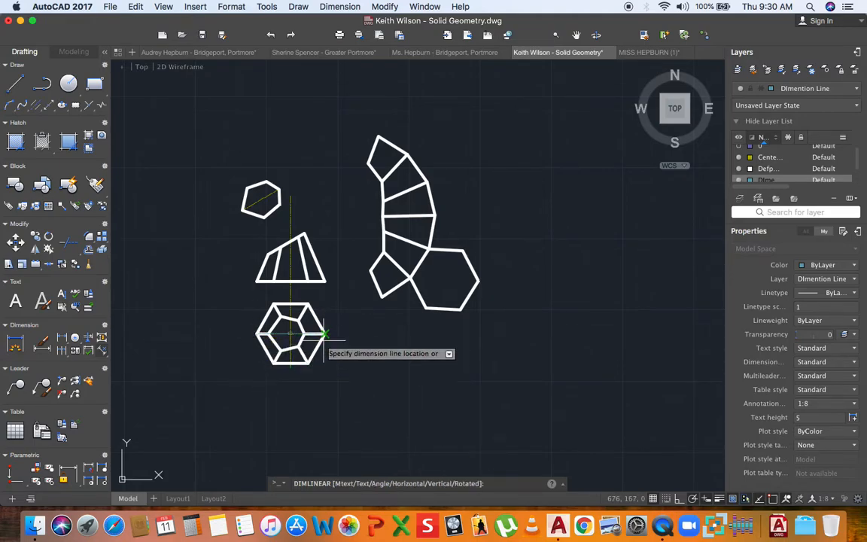
pyautogui.click(321, 379)
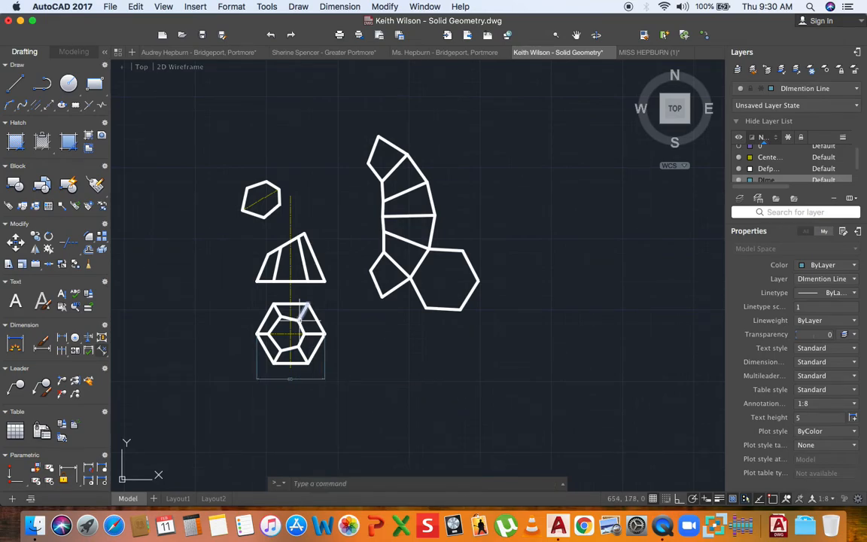
pyautogui.moveTo(272, 277); pyautogui.dragTo(271, 303, button='middle')
pyautogui.scroll(3, 269, 240)
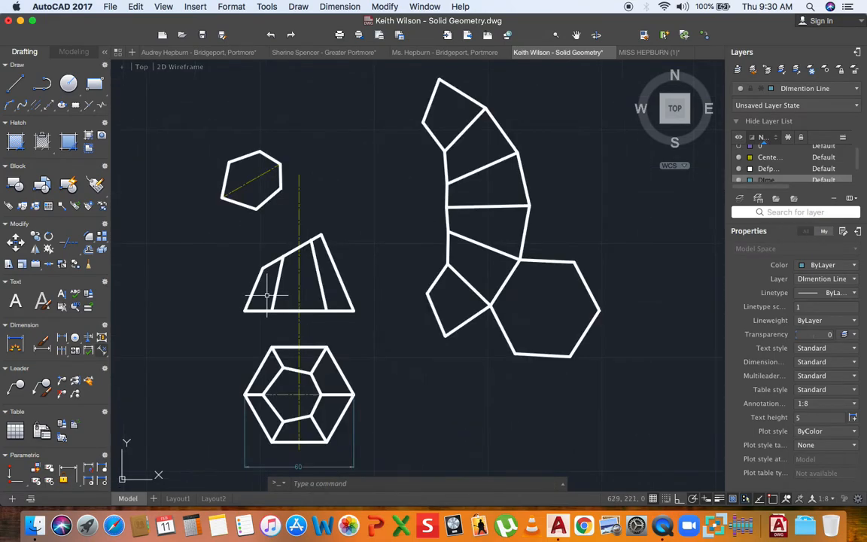
# - Add the 35 height dimension of the truncated elevation on its left side
pyautogui.press('space')
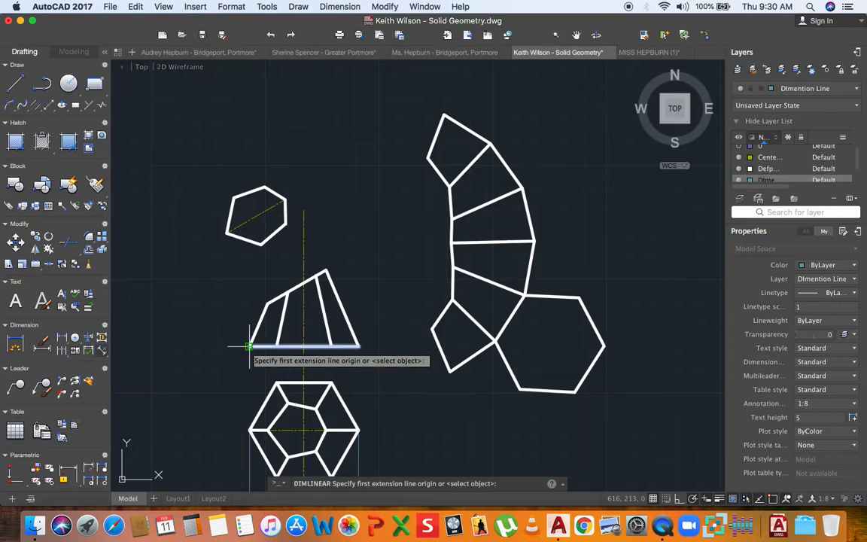
pyautogui.click(249, 347)
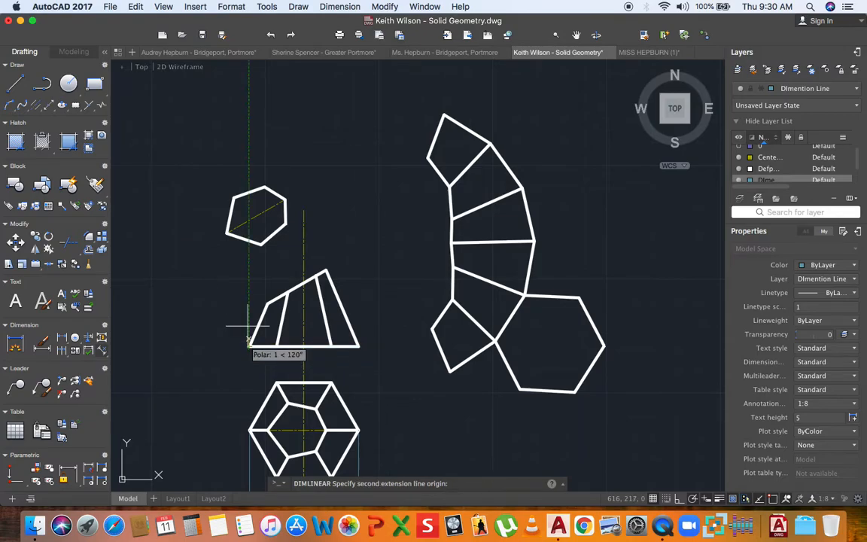
pyautogui.click(303, 283)
pyautogui.scroll(4, 218, 308)
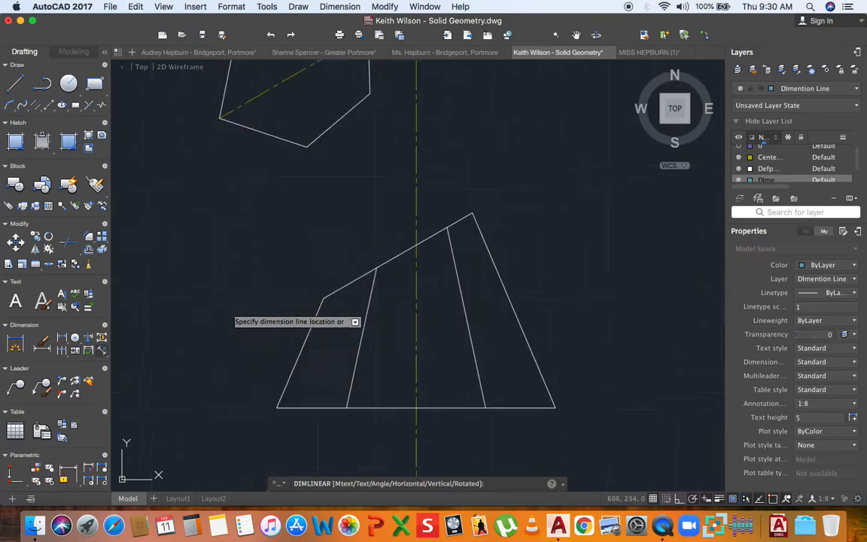
pyautogui.scroll(-3, 230, 309)
pyautogui.scroll(1, 229, 309)
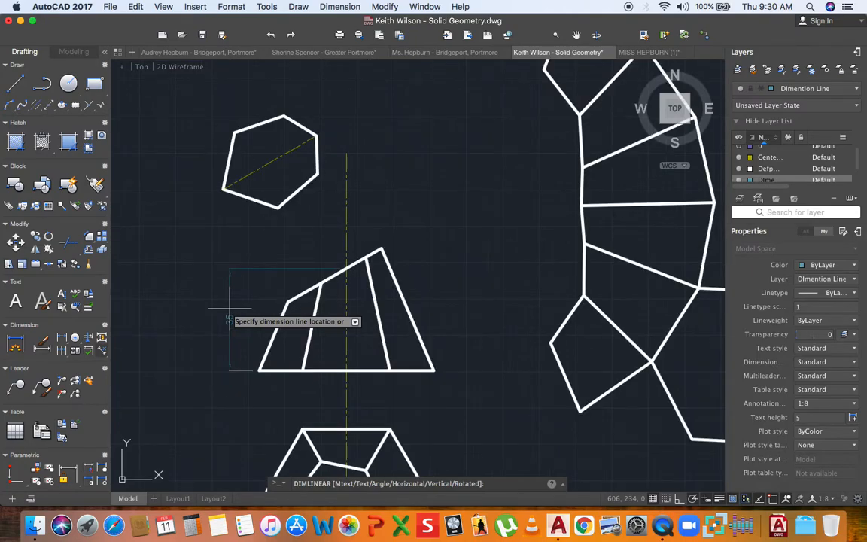
pyautogui.click(230, 309)
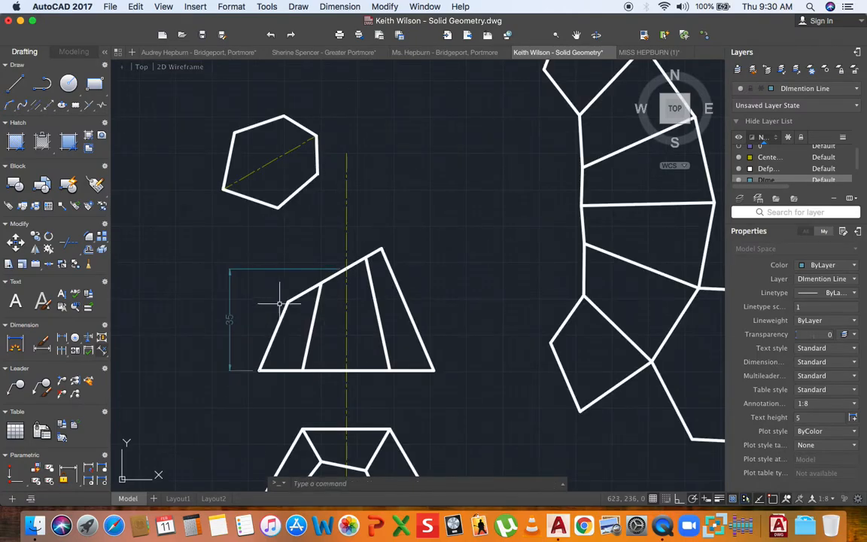
pyautogui.moveTo(300, 301); pyautogui.dragTo(278, 305, button='middle')
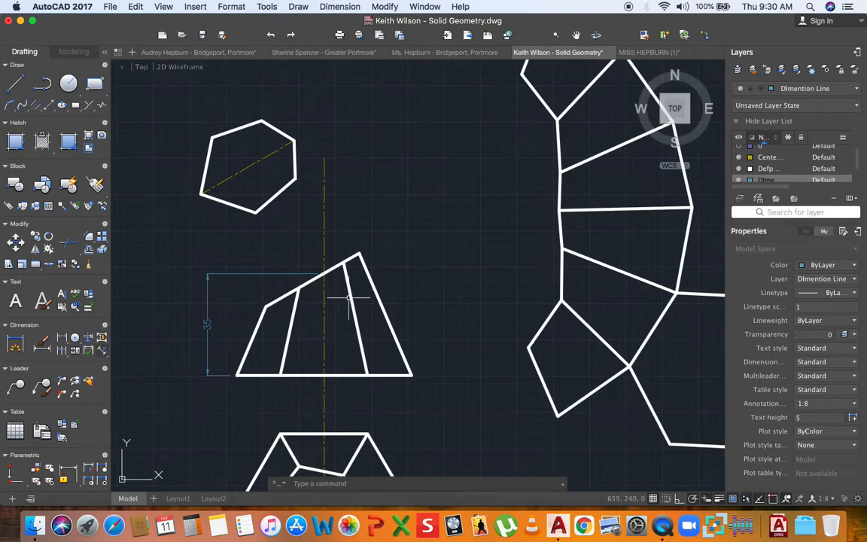
# - Turn layer 0 back on to show the construction lines again
pyautogui.click(833, 88)
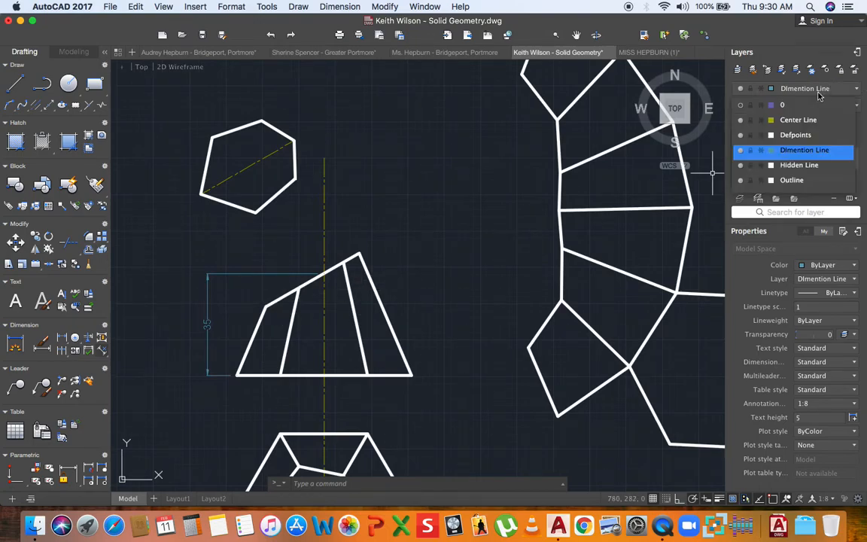
pyautogui.click(742, 108)
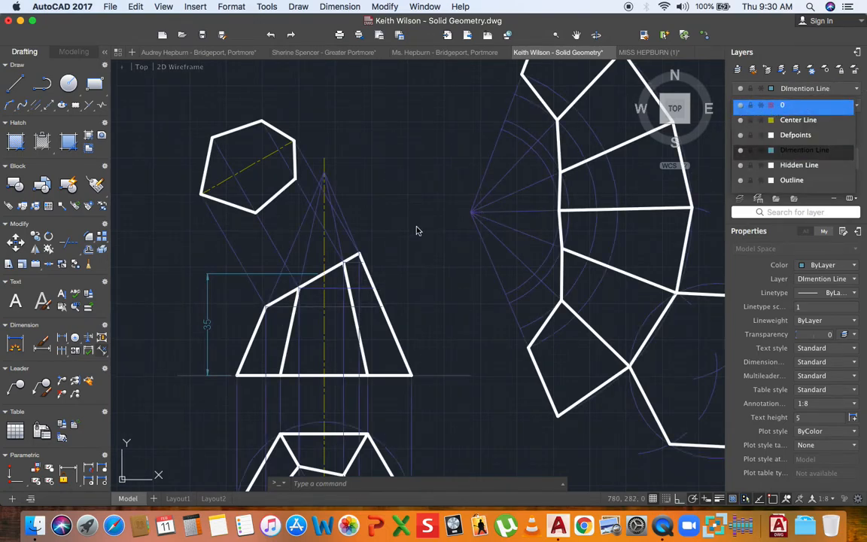
pyautogui.click(376, 205)
pyautogui.moveTo(399, 198); pyautogui.dragTo(375, 195, button='middle')
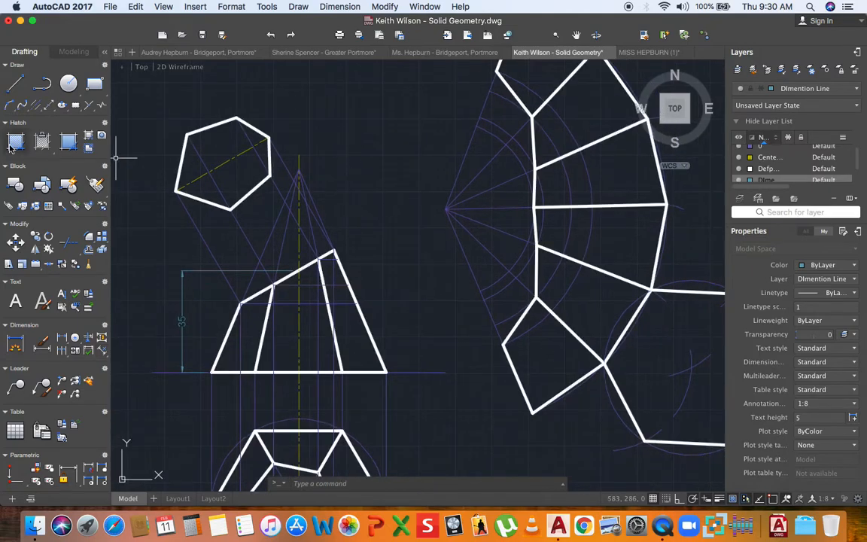
# - Add the 70 apex-to-base height dimension right of the elevation and create a new layer
pyautogui.click(65, 340)
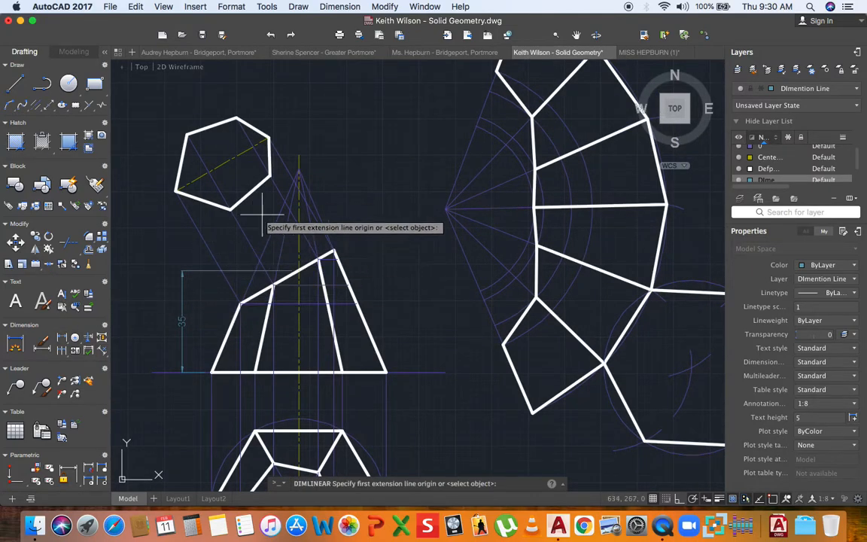
pyautogui.click(299, 173)
pyautogui.click(387, 371)
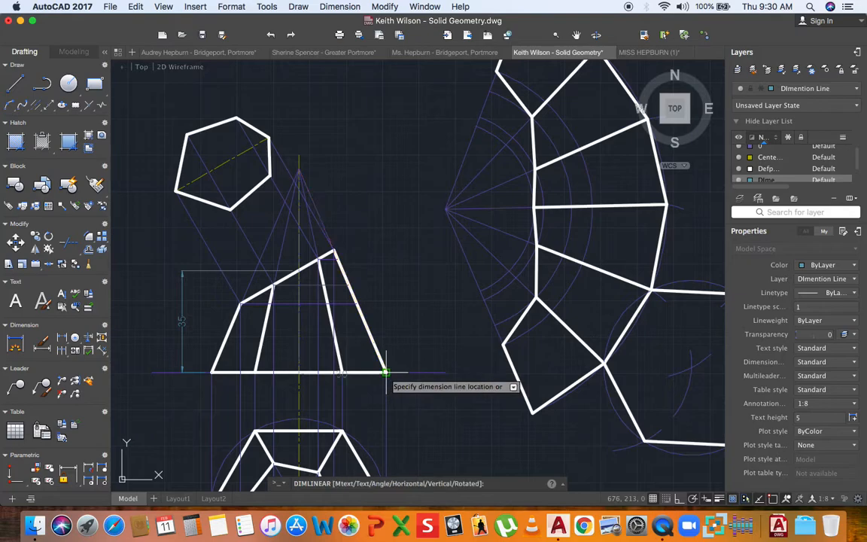
pyautogui.click(397, 264)
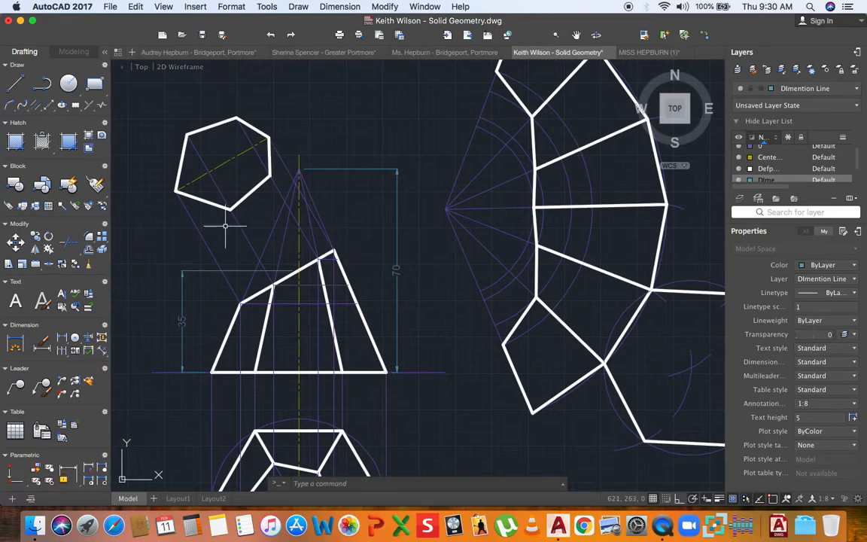
pyautogui.scroll(-3, 232, 221)
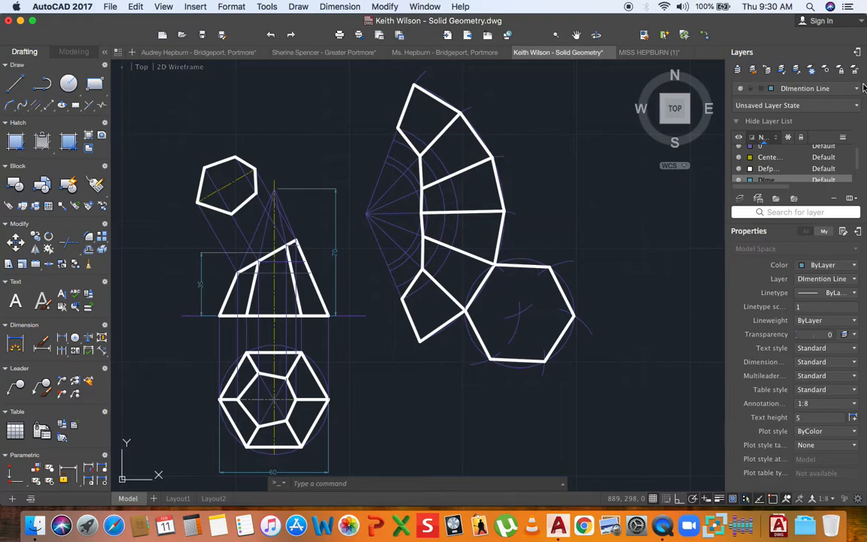
pyautogui.click(740, 201)
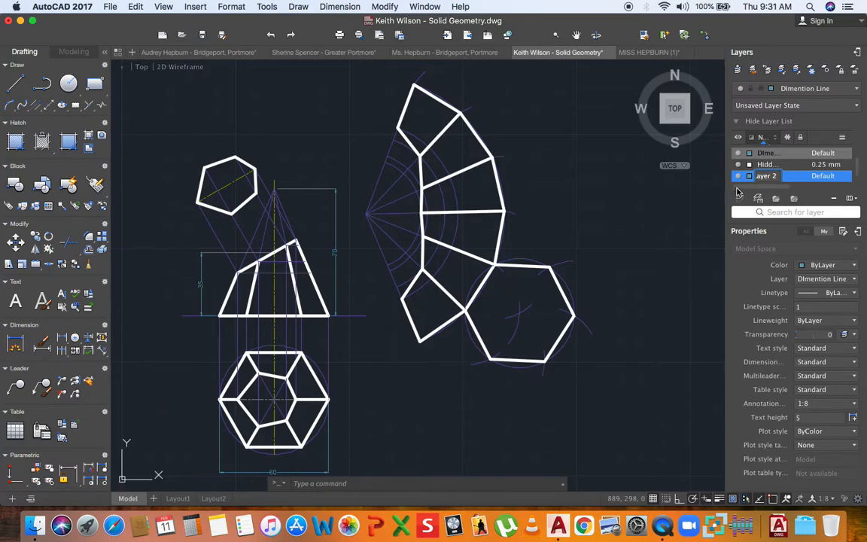
# - Set Layer 2's colour to Magenta and make Layer 2 the current layer
pyautogui.click(750, 176)
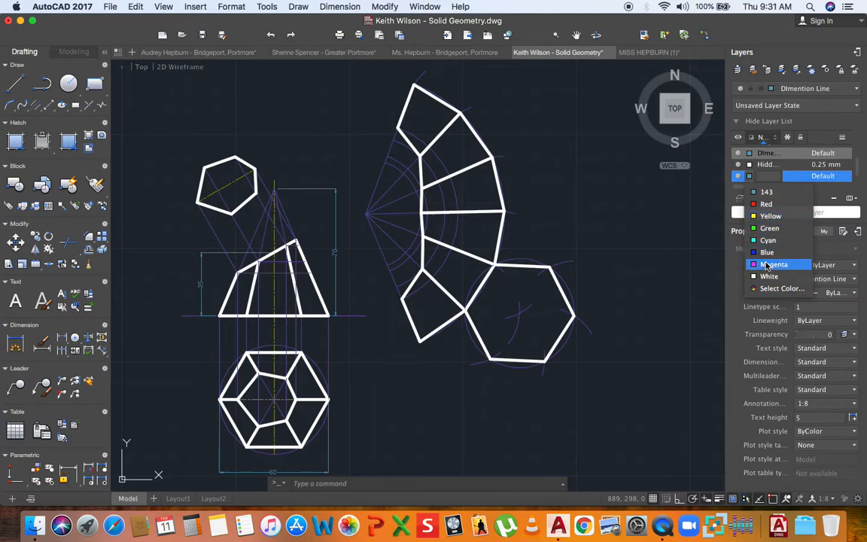
pyautogui.click(767, 265)
pyautogui.click(750, 176)
pyautogui.click(750, 176)
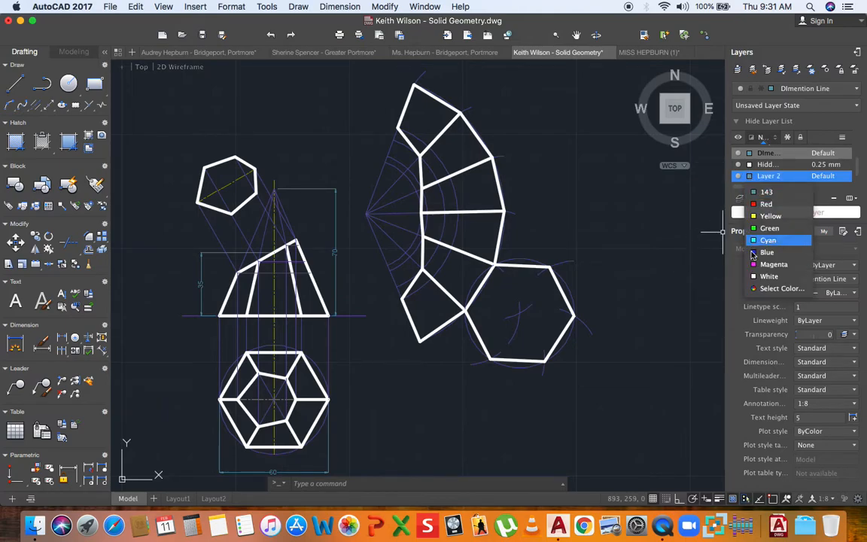
pyautogui.click(756, 264)
pyautogui.click(610, 217)
pyautogui.click(610, 217)
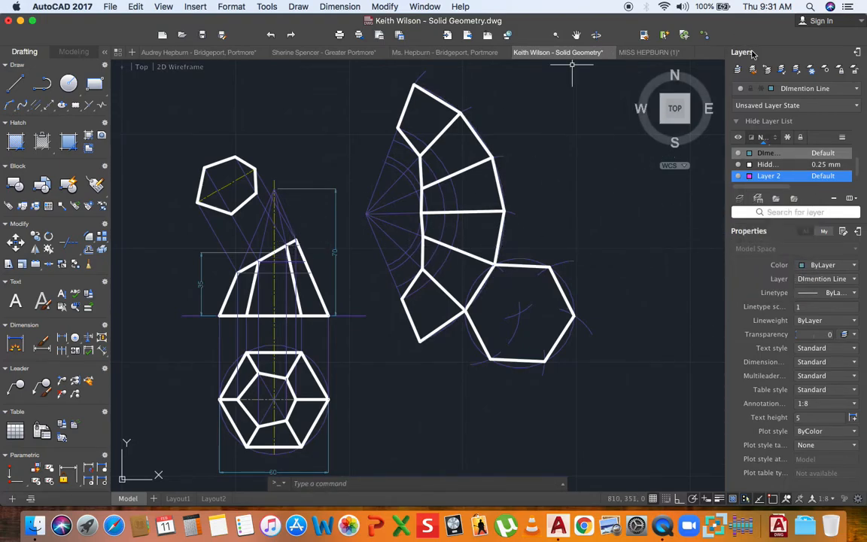
pyautogui.click(818, 91)
pyautogui.click(791, 177)
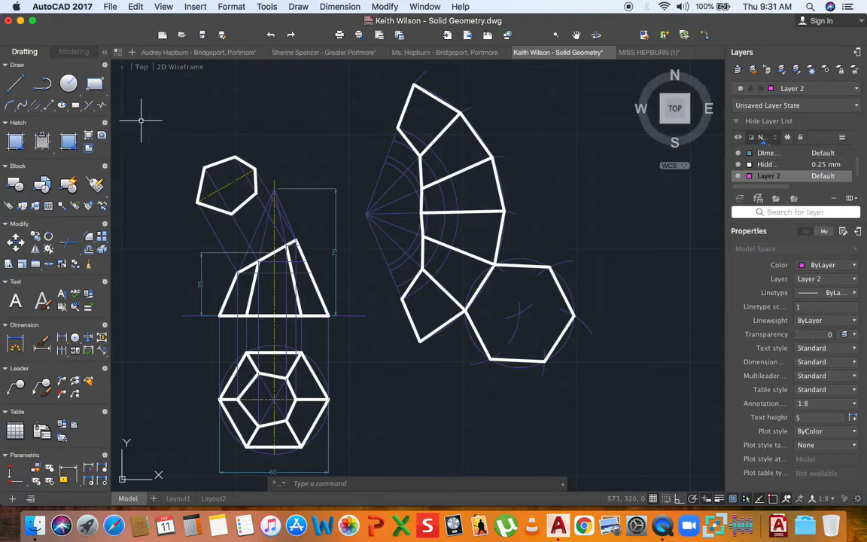
# - Draw a magenta line from the cut edge up to the apex and down to the lower corner
pyautogui.click(15, 84)
pyautogui.scroll(5, 252, 275)
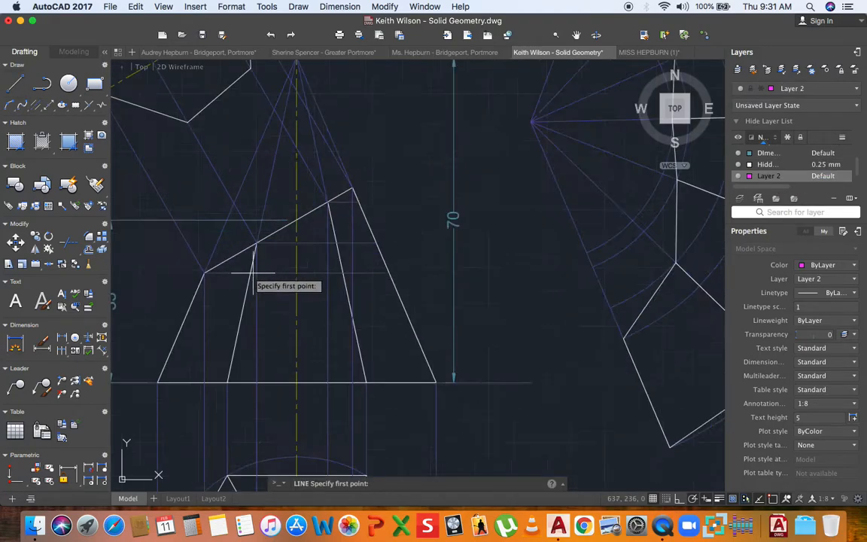
pyautogui.click(201, 273)
pyautogui.scroll(-3, 238, 220)
pyautogui.scroll(6, 270, 124)
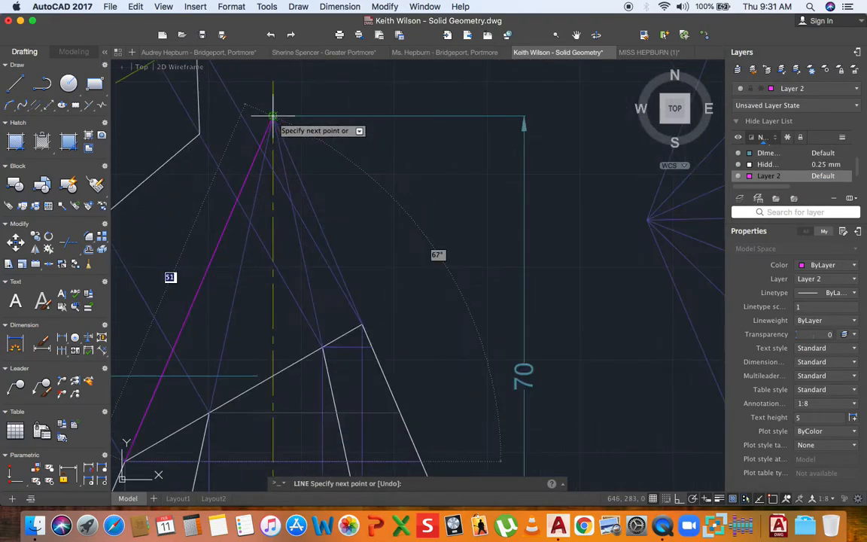
pyautogui.click(272, 117)
pyautogui.click(209, 412)
pyautogui.press('Escape')
# - Draw magenta lines from the next two cut corners up to the apex
pyautogui.press('Return')
pyautogui.click(323, 350)
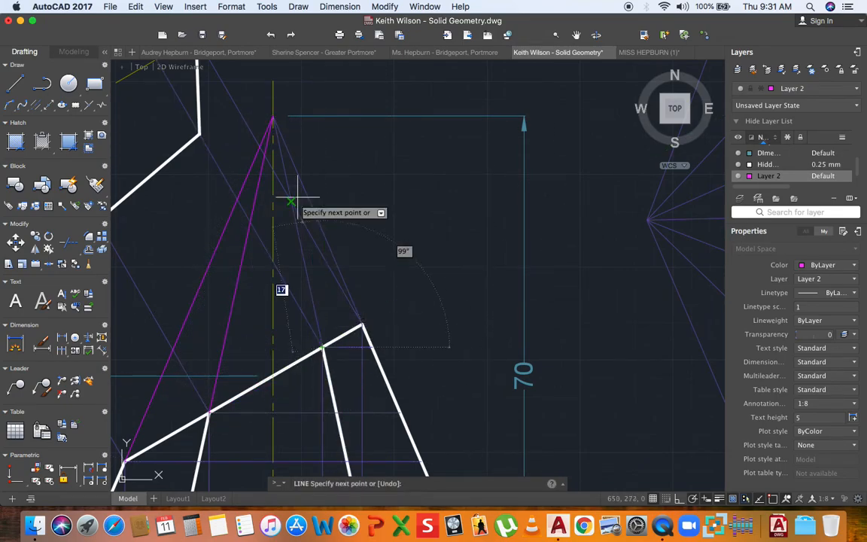
pyautogui.click(273, 116)
pyautogui.press('Escape')
pyautogui.press('Return')
pyautogui.click(362, 325)
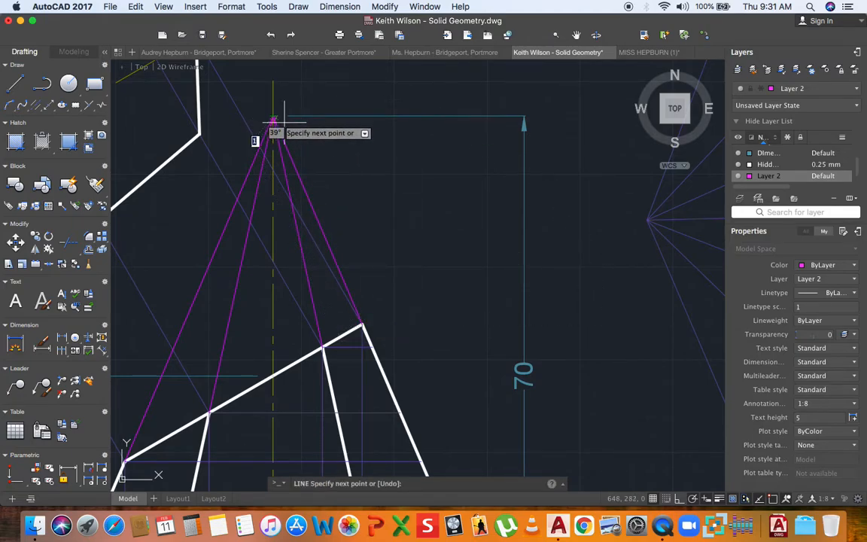
pyautogui.click(273, 116)
pyautogui.press('Escape')
# - Turn off layer 0 to hide the projection lines
pyautogui.scroll(-4, 299, 175)
pyautogui.scroll(-3, 299, 174)
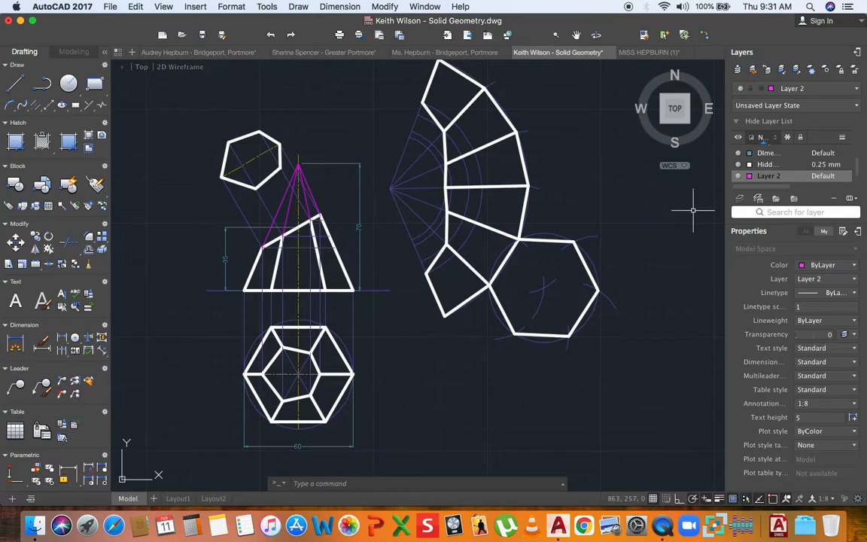
pyautogui.click(813, 92)
pyautogui.click(741, 107)
pyautogui.click(391, 305)
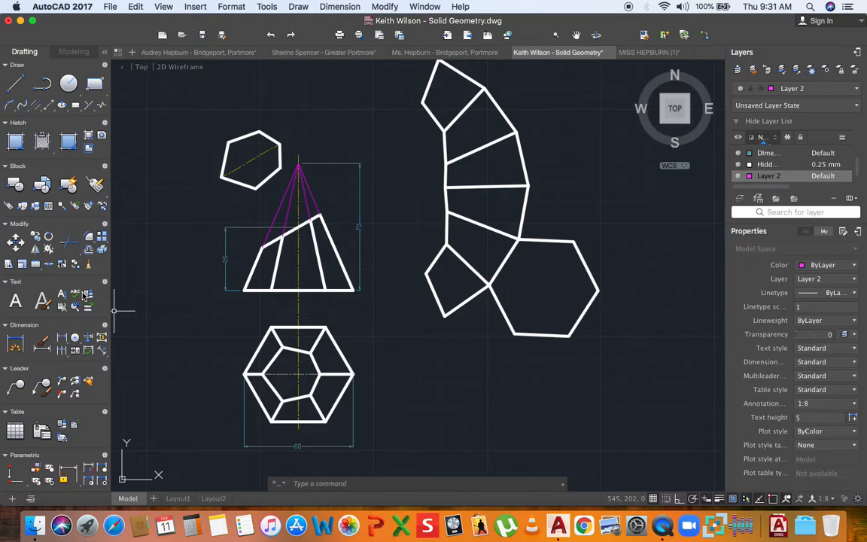
# - Draw a horizontal magenta line across the front view from the cut's left-edge point
pyautogui.scroll(2, 304, 246)
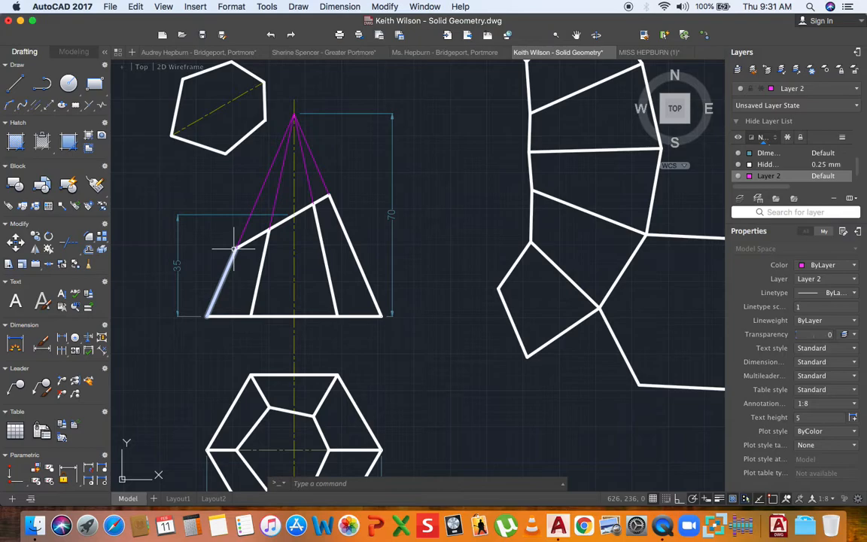
pyautogui.click(15, 83)
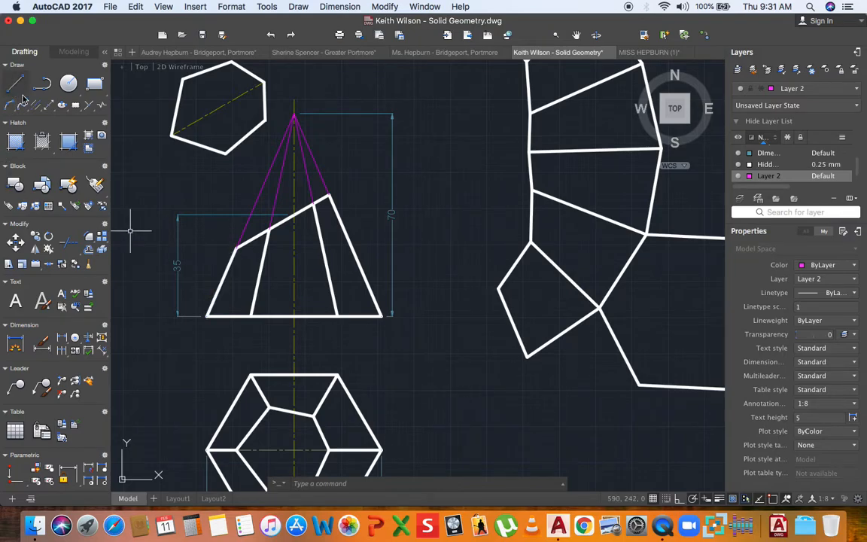
pyautogui.click(236, 248)
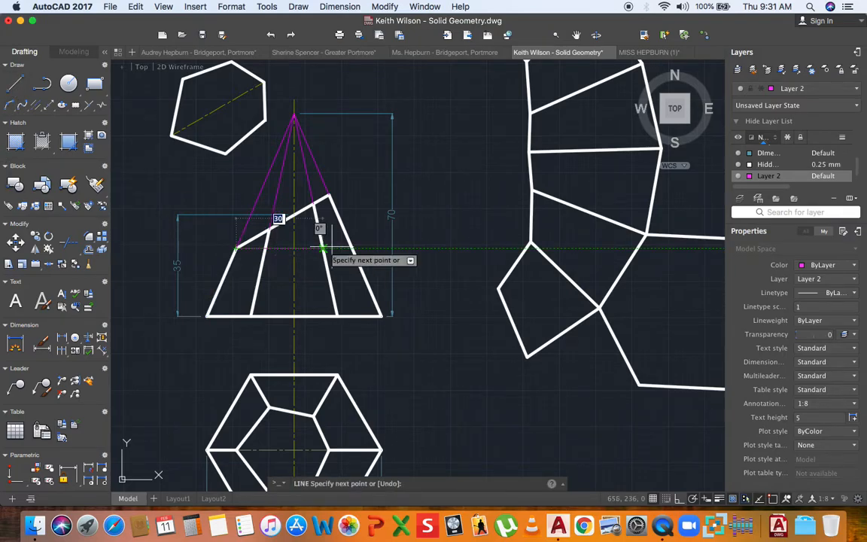
pyautogui.click(339, 248)
pyautogui.press('Return')
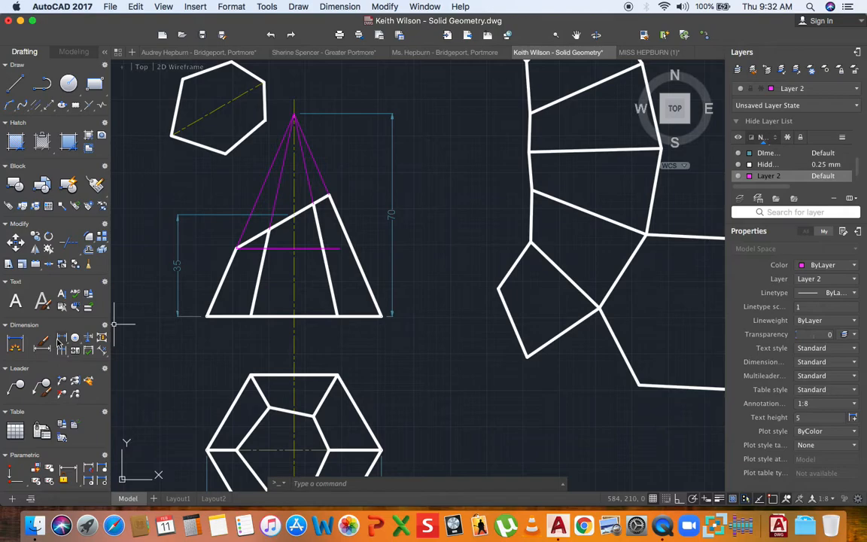
pyautogui.click(59, 342)
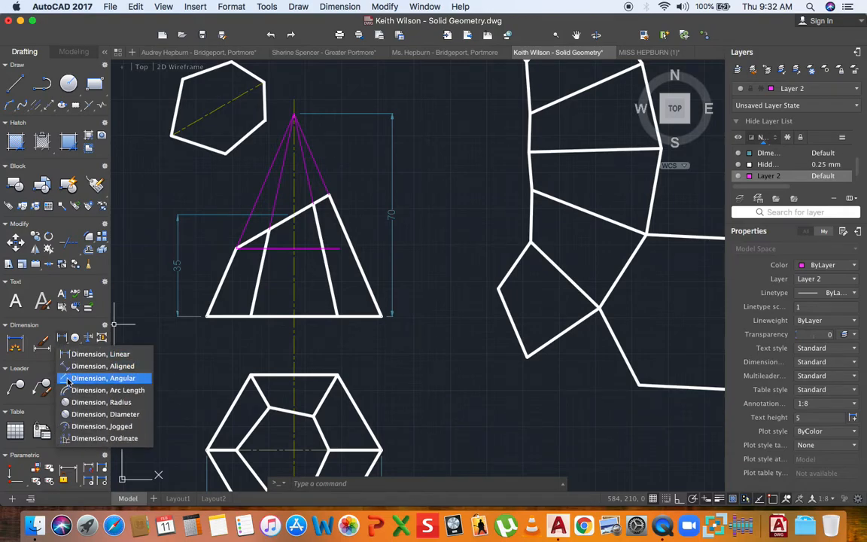
# - Cancel a first angular dimension attempt and make DImention Line the current layer
pyautogui.click(102, 378)
pyautogui.scroll(3, 283, 251)
pyautogui.click(285, 250)
pyautogui.click(280, 210)
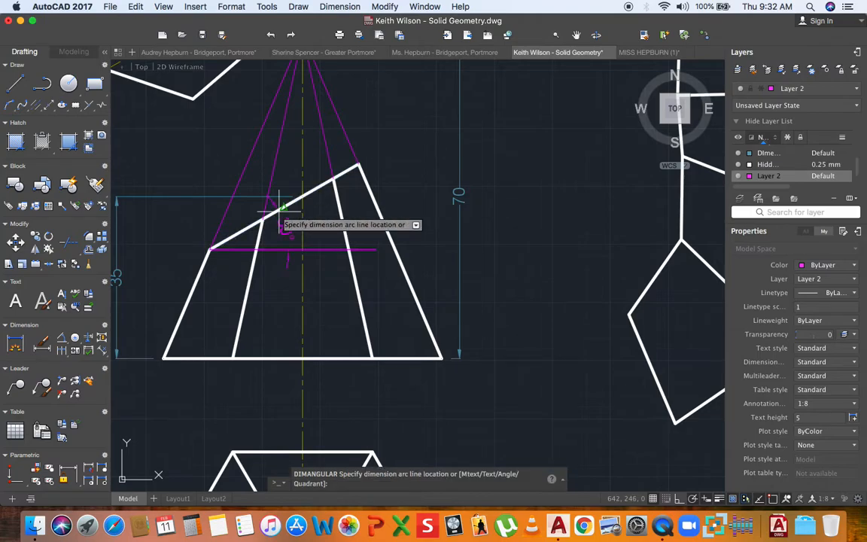
pyautogui.press('Escape')
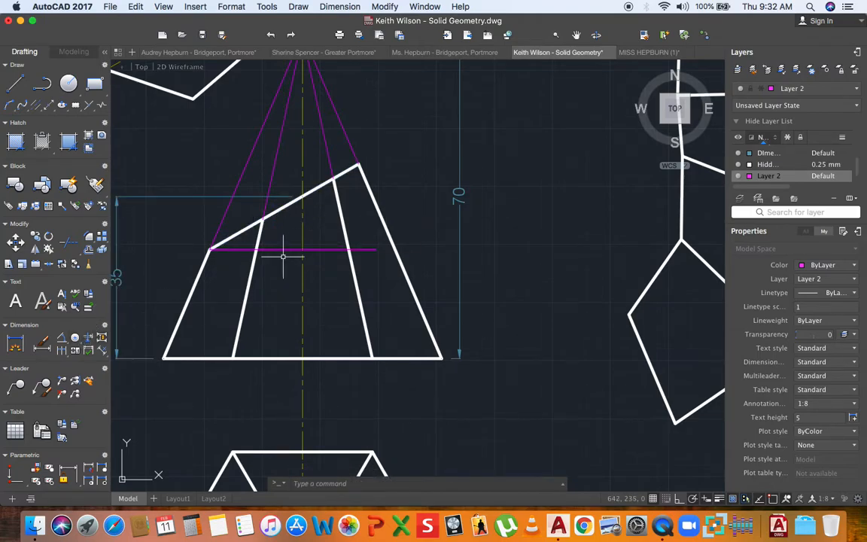
pyautogui.click(807, 89)
pyautogui.click(790, 149)
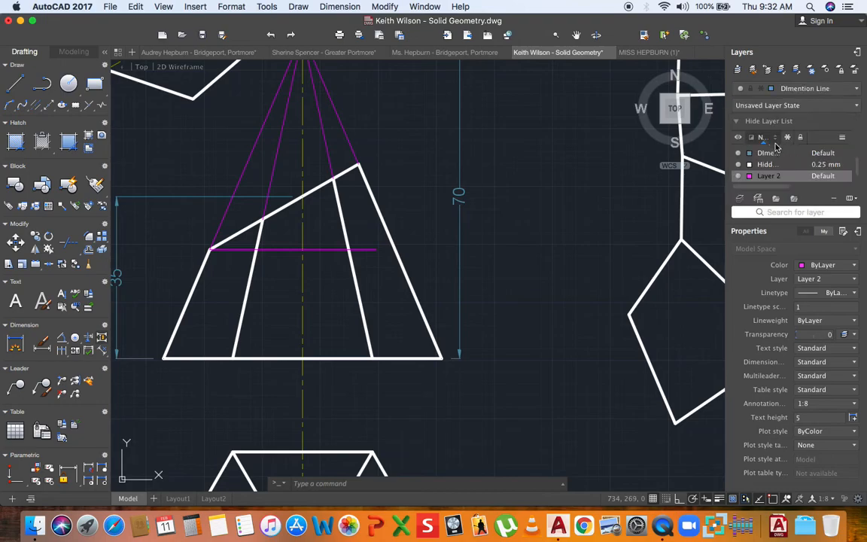
# - Add a 30° angular dimension between the horizontal magenta line and the sloping cut edge
pyautogui.click(61, 341)
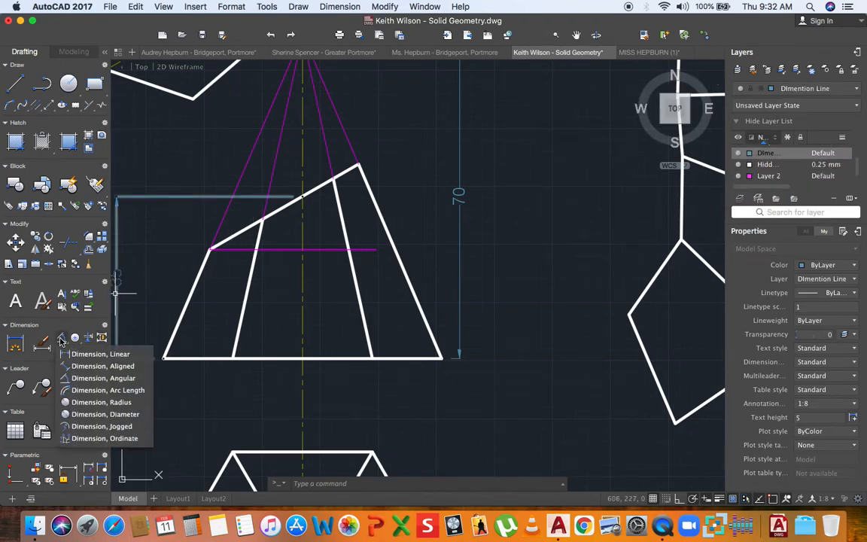
pyautogui.click(67, 382)
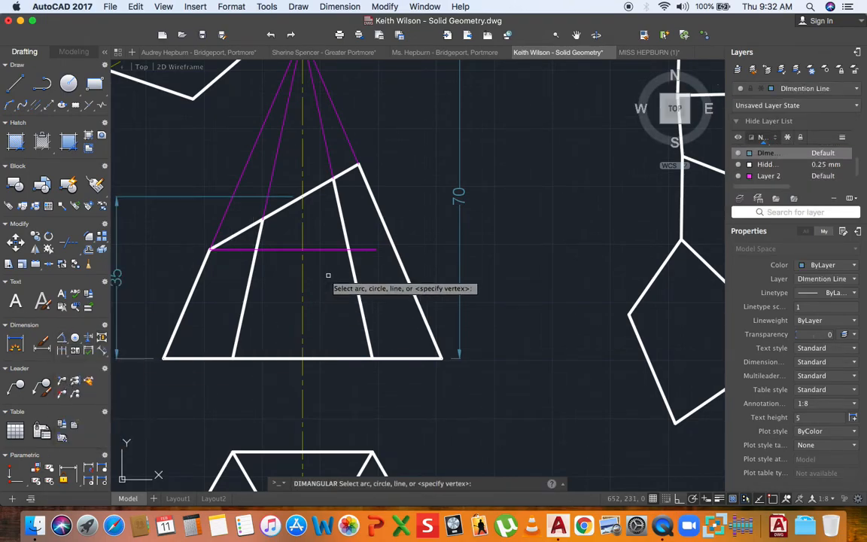
pyautogui.scroll(2, 286, 247)
pyautogui.click(286, 247)
pyautogui.click(260, 192)
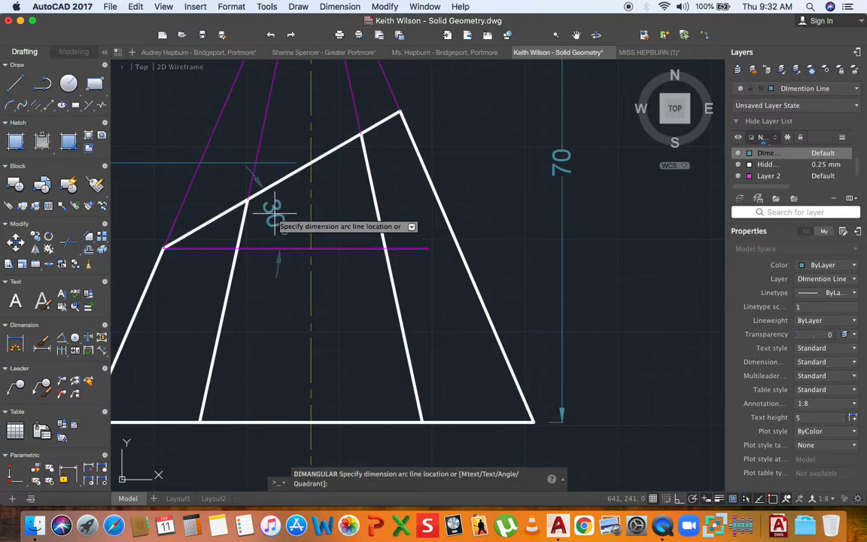
pyautogui.scroll(2, 264, 198)
pyautogui.click(292, 228)
pyautogui.scroll(-6, 297, 235)
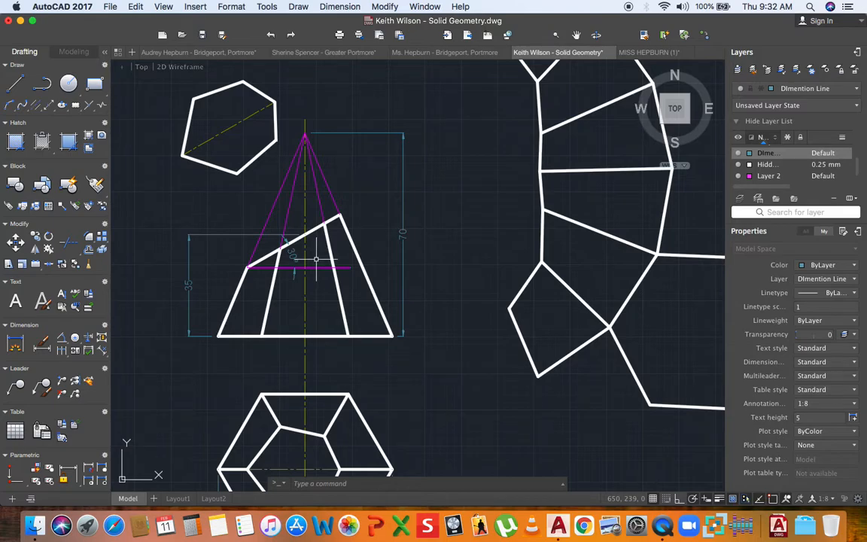
pyautogui.scroll(-4, 316, 260)
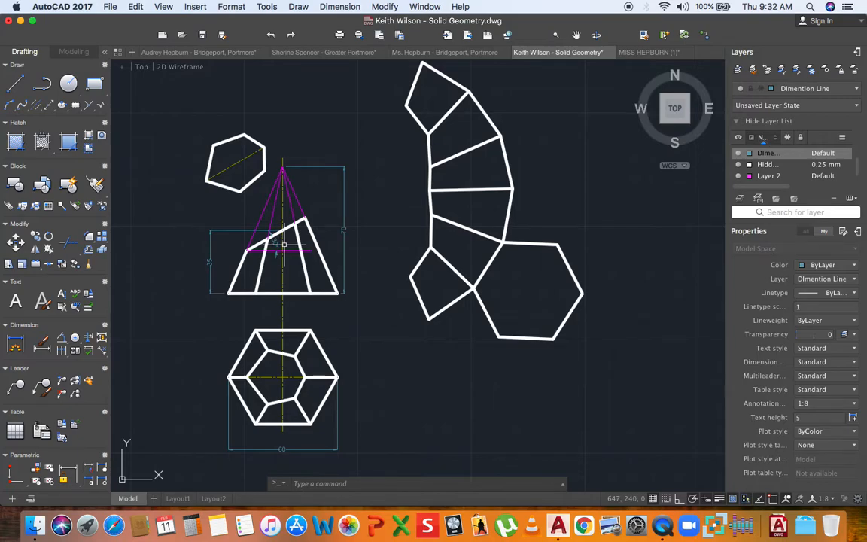
pyautogui.scroll(-2, 284, 245)
# - Paste a copy of the PLAN label below the plan hexagon
pyautogui.scroll(-5, 260, 247)
pyautogui.moveTo(122, 296); pyautogui.dragTo(246, 280, button='middle')
pyautogui.scroll(5, 232, 285)
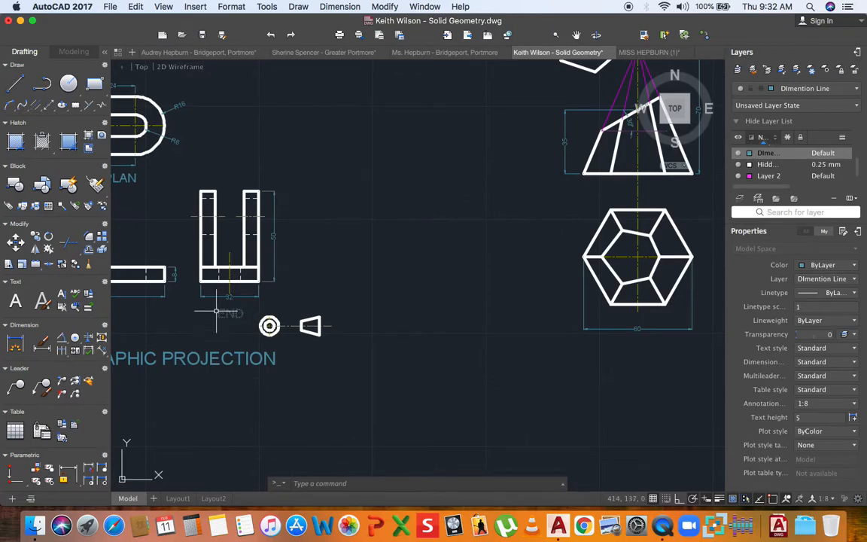
pyautogui.scroll(-2, 235, 307)
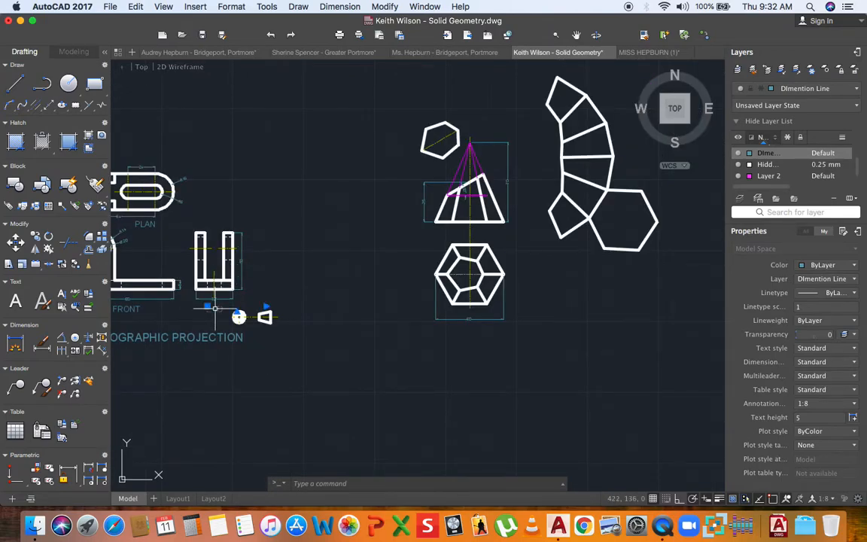
pyautogui.press('Escape')
pyautogui.moveTo(159, 249); pyautogui.dragTo(182, 245, button='middle')
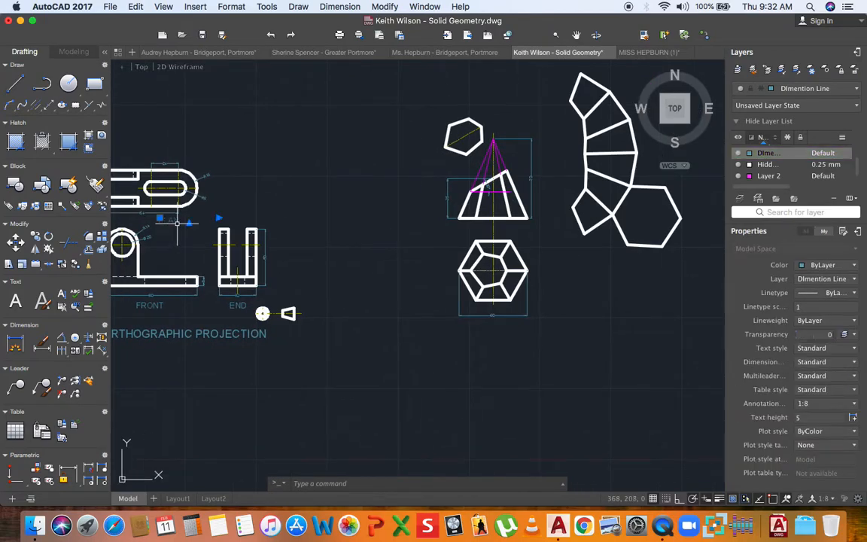
pyautogui.press('super+v')
pyautogui.scroll(3, 454, 301)
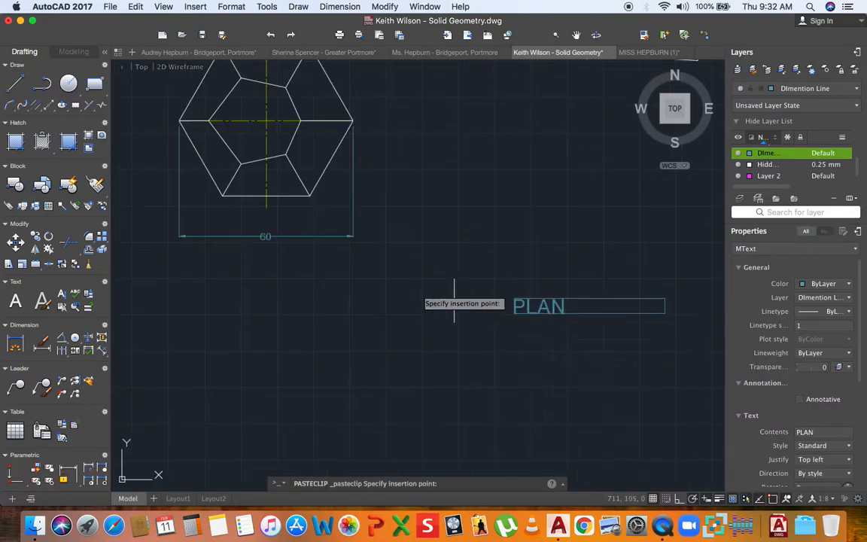
pyautogui.scroll(3, 238, 229)
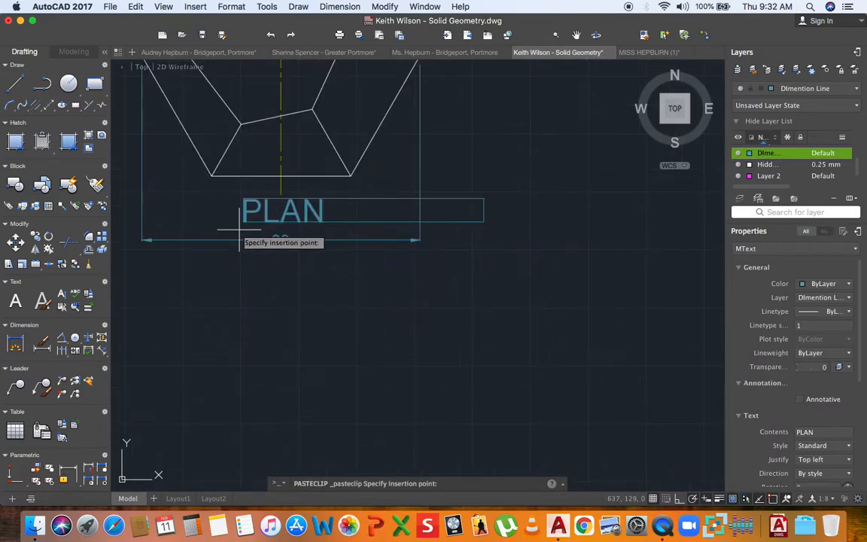
pyautogui.click(235, 295)
pyautogui.scroll(-10, 410, 311)
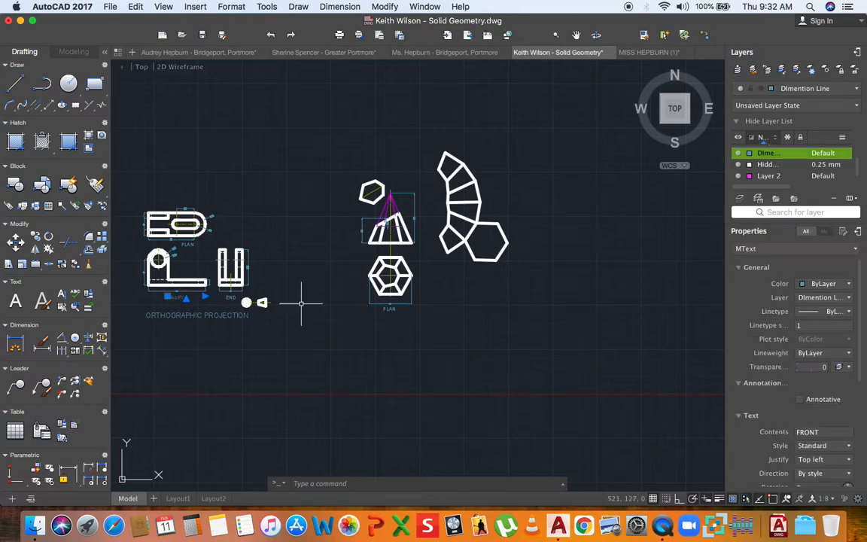
# - Place a label copy beside the net and retype it as DEVELOPMENT
pyautogui.press('super+v')
pyautogui.scroll(8, 372, 259)
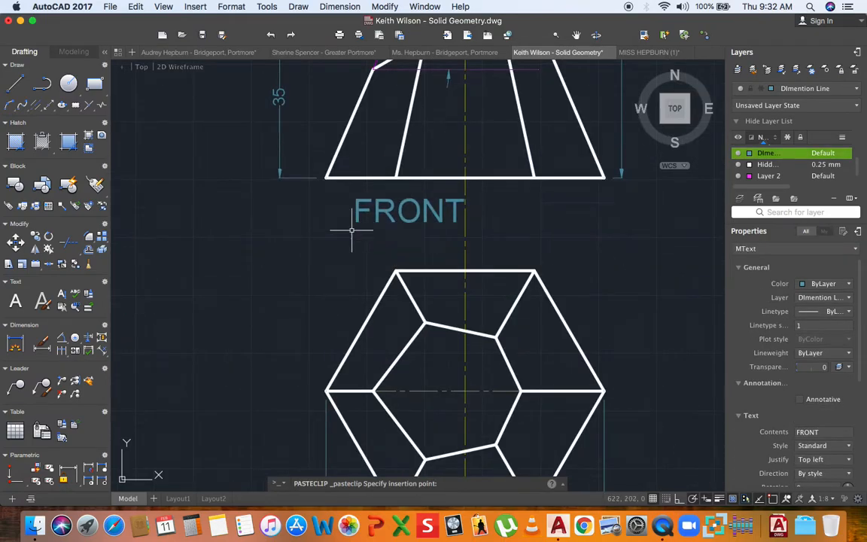
pyautogui.scroll(-6, 316, 241)
pyautogui.scroll(6, 489, 263)
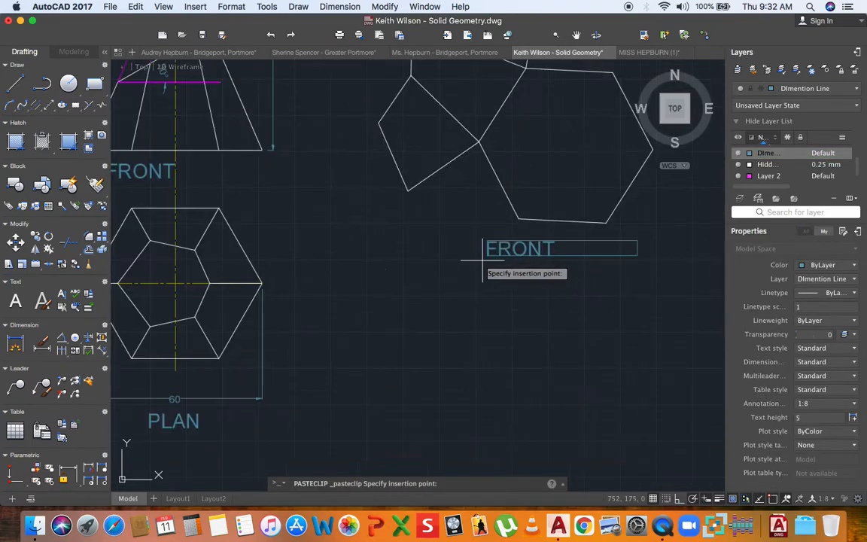
pyautogui.click(484, 260)
pyautogui.click(486, 256)
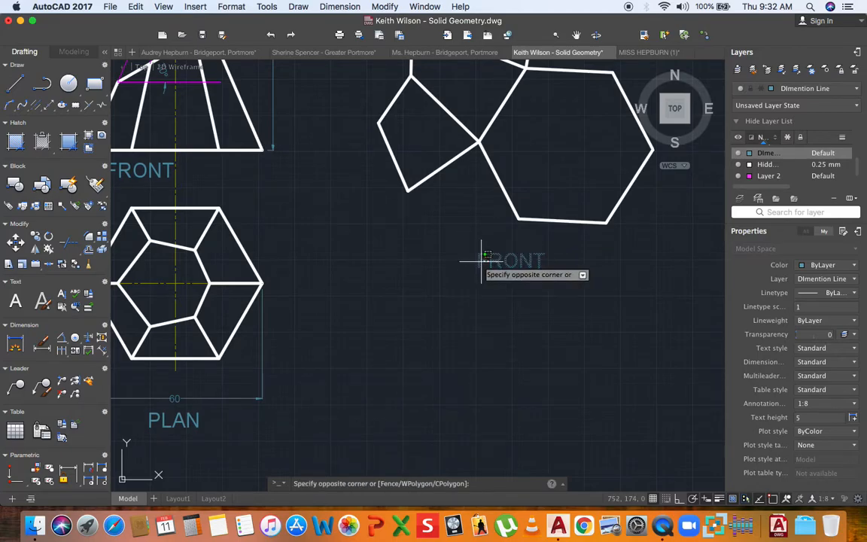
pyautogui.click(480, 254)
pyautogui.doubleClick(482, 259)
pyautogui.write('DEVELOPME')
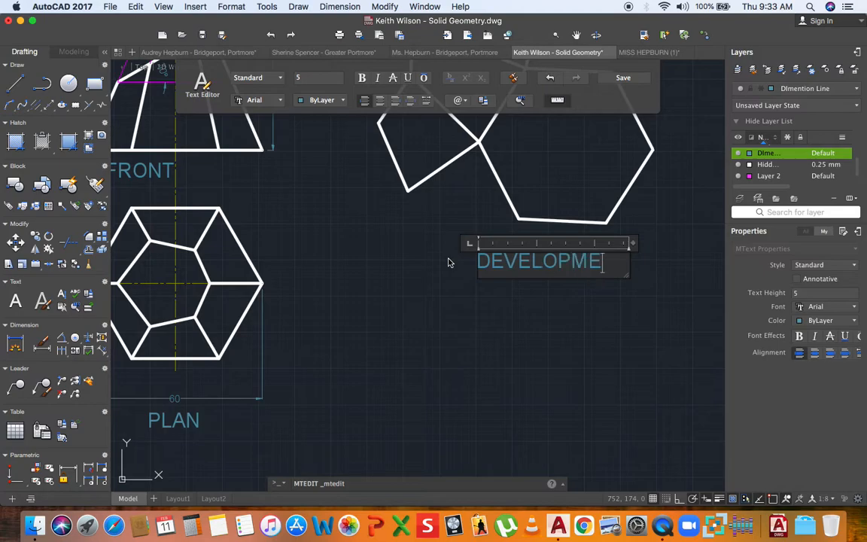
pyautogui.write('NT')
pyautogui.click(421, 294)
pyautogui.scroll(-5, 490, 279)
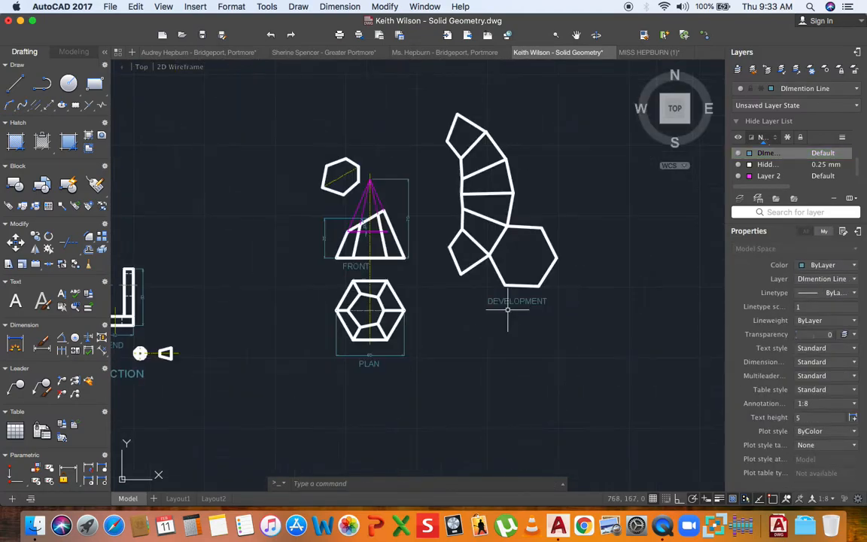
# - Paste a DEVELOPMENT copy above-right of the net and change the lower label to BOTTOM
pyautogui.click(510, 301)
pyautogui.press('super+v')
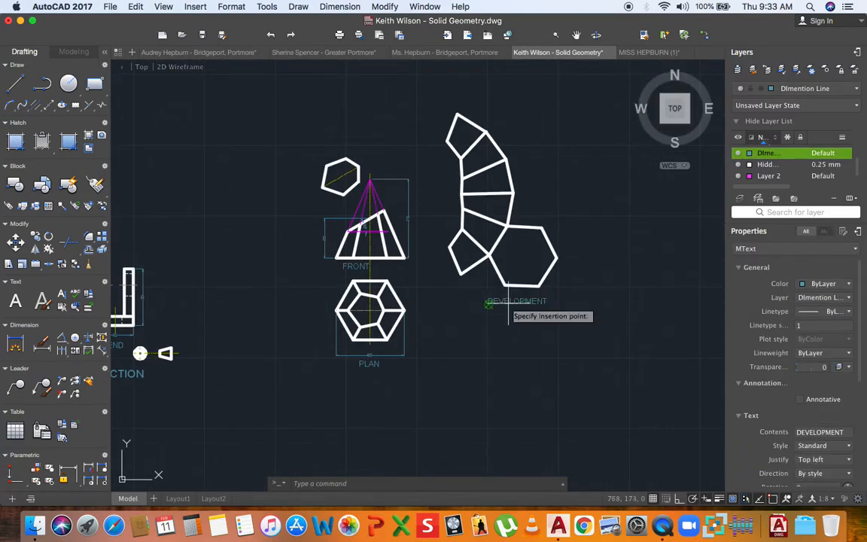
pyautogui.moveTo(508, 304); pyautogui.dragTo(502, 342, button='middle')
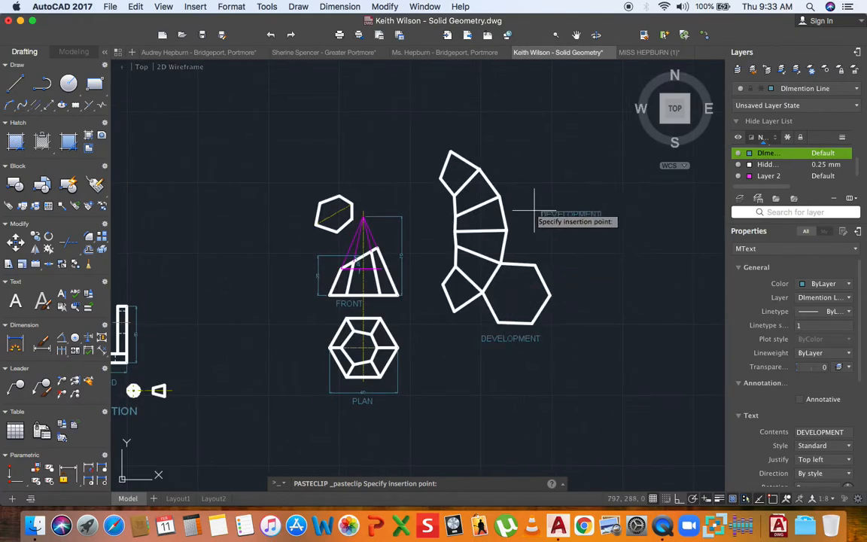
pyautogui.scroll(3, 527, 197)
pyautogui.click(505, 197)
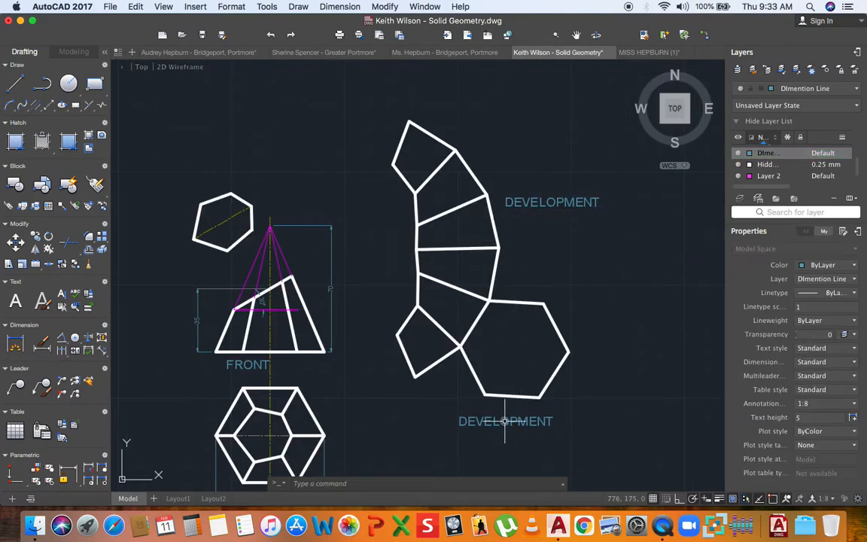
pyautogui.doubleClick(504, 421)
pyautogui.moveTo(544, 425); pyautogui.dragTo(441, 412)
pyautogui.write('BOTTOM')
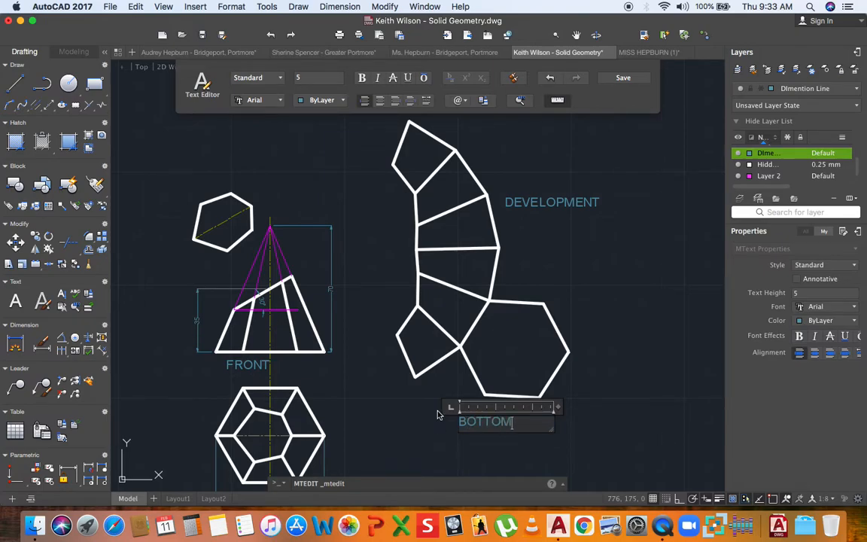
pyautogui.click(397, 417)
# - Copy the BOTTOM label above the true-shape hexagon and retype it as TRUE SHAPE OF TOP
pyautogui.click(486, 423)
pyautogui.press('super+c')
pyautogui.press('super+v')
pyautogui.moveTo(180, 245); pyautogui.dragTo(323, 309, button='middle')
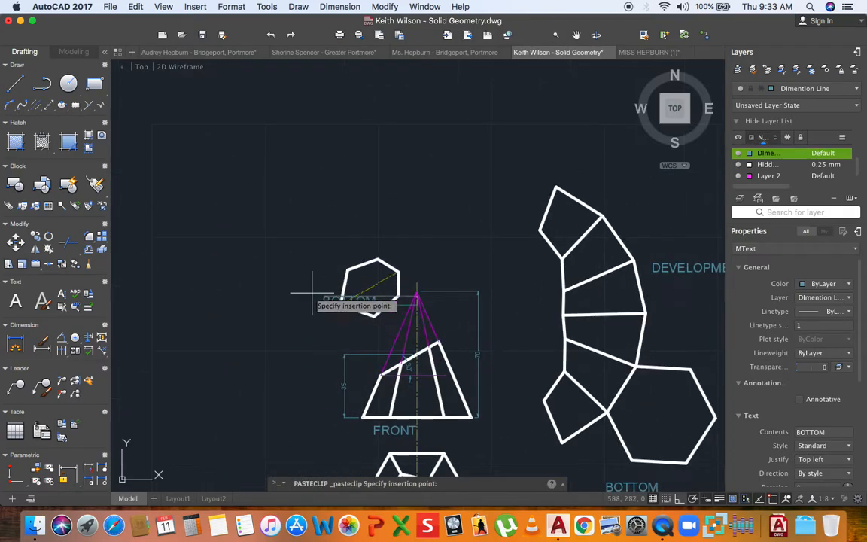
pyautogui.click(312, 245)
pyautogui.doubleClick(369, 238)
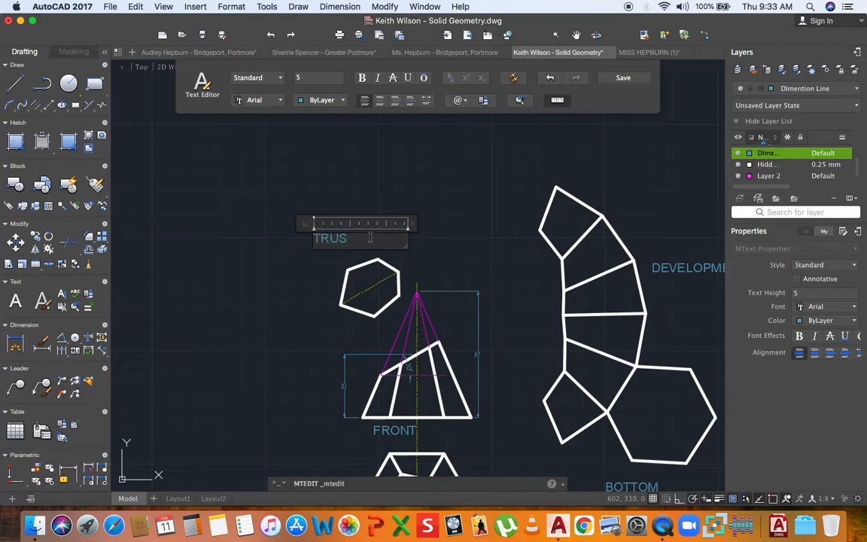
pyautogui.write('TRUE SHAPE OF TOP')
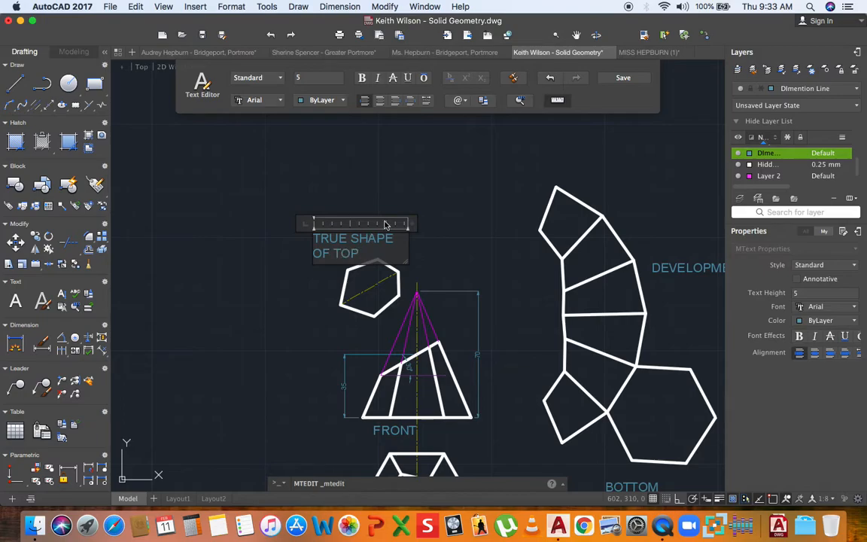
pyautogui.moveTo(413, 224); pyautogui.dragTo(468, 224)
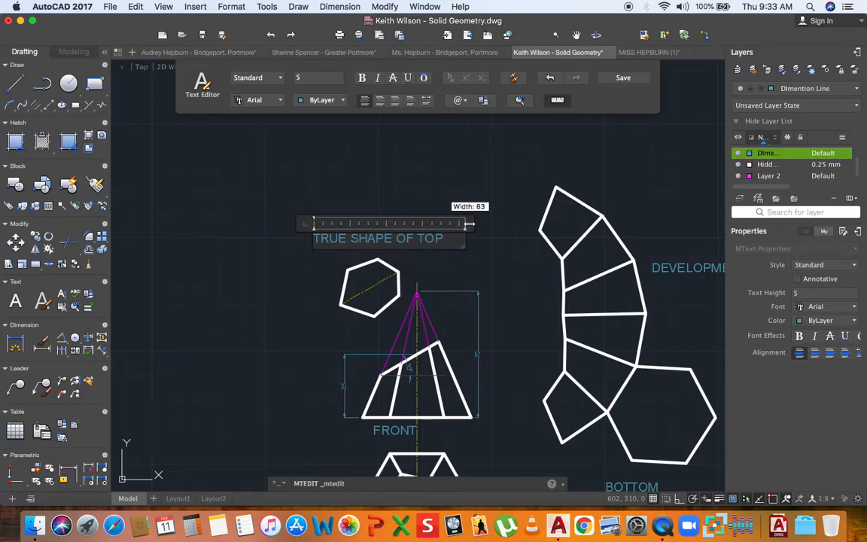
pyautogui.click(493, 280)
# - Pan and zoom to frame all the labelled pyramid views
pyautogui.scroll(-5, 493, 280)
pyautogui.scroll(5, 469, 359)
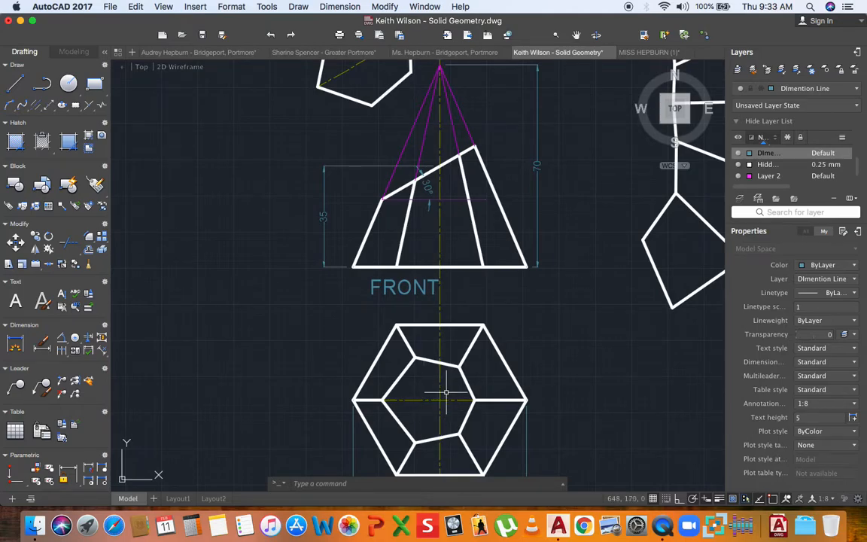
pyautogui.moveTo(427, 381)
pyautogui.mouseDown(button='middle')
pyautogui.moveTo(362, 365)
pyautogui.moveTo(334, 385)
pyautogui.mouseUp(button='middle')
pyautogui.scroll(-3, 334, 385)
pyautogui.scroll(1, 337, 387)
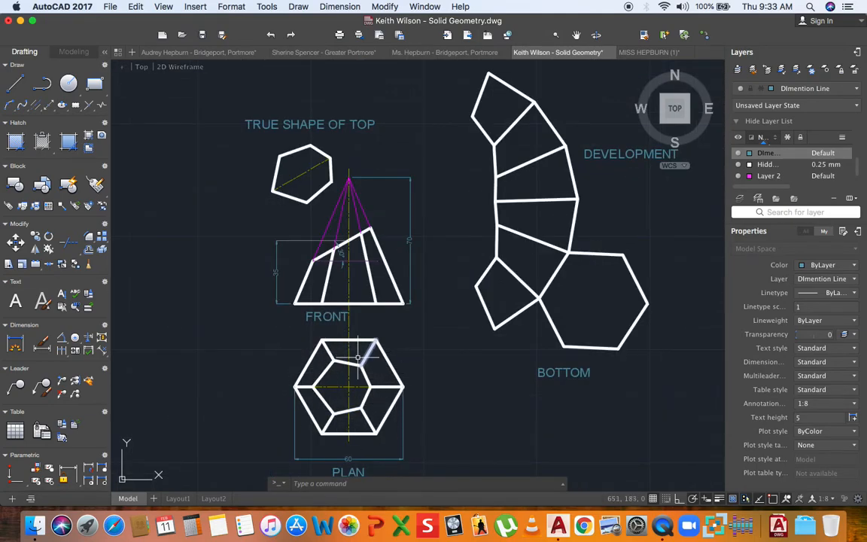
pyautogui.moveTo(395, 363); pyautogui.dragTo(350, 386, button='middle')
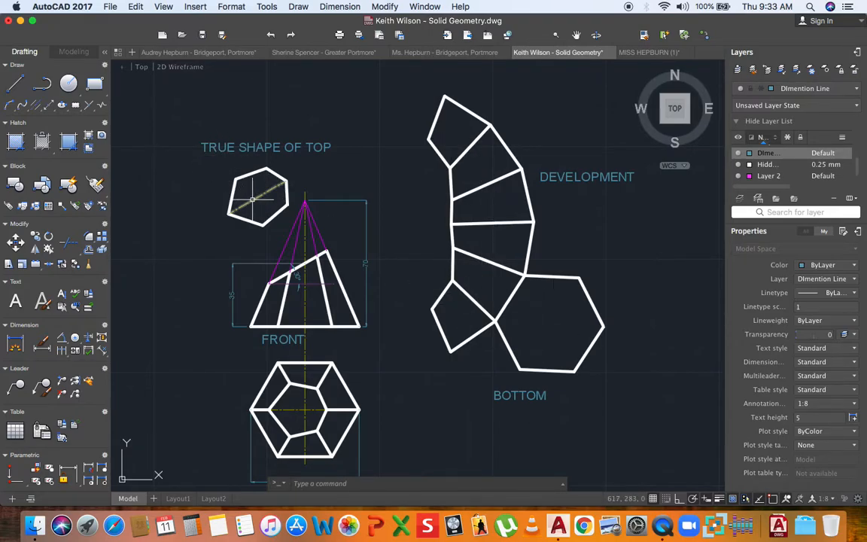
pyautogui.scroll(-5, 334, 234)
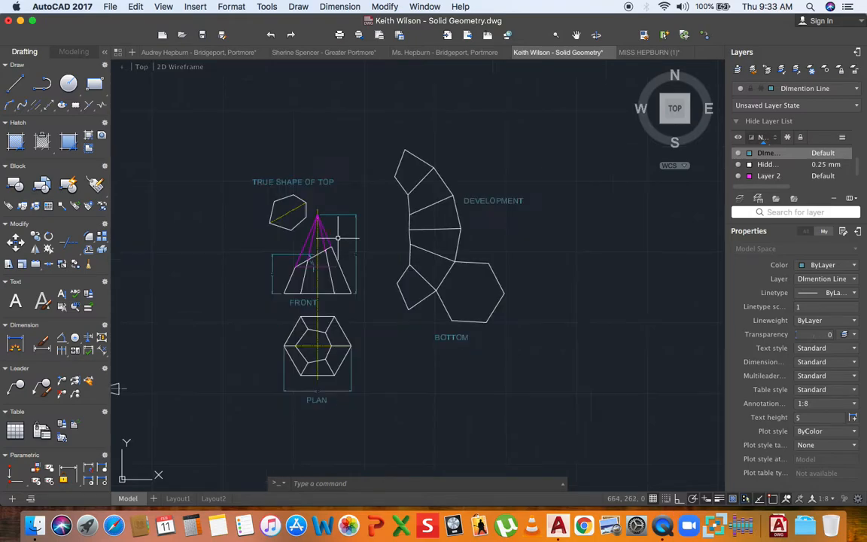
pyautogui.scroll(3, 324, 248)
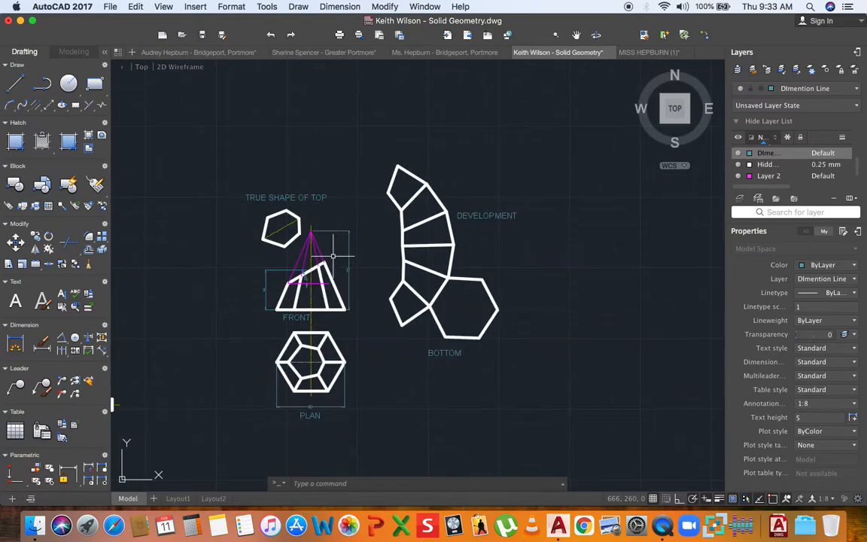
# - Paste a copy of the ORTHOGRAPHIC PROJECTION title below the pyramid views
pyautogui.scroll(-4, 333, 252)
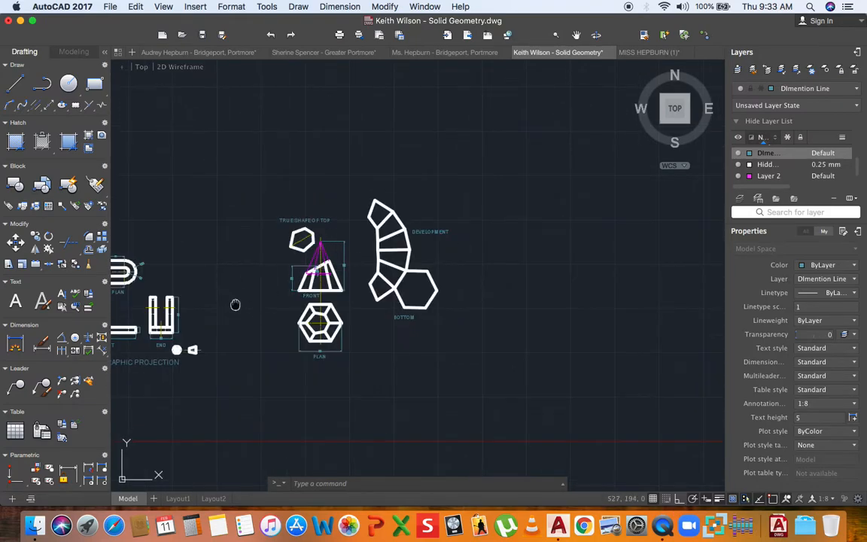
pyautogui.scroll(2, 257, 305)
pyautogui.press('super+v')
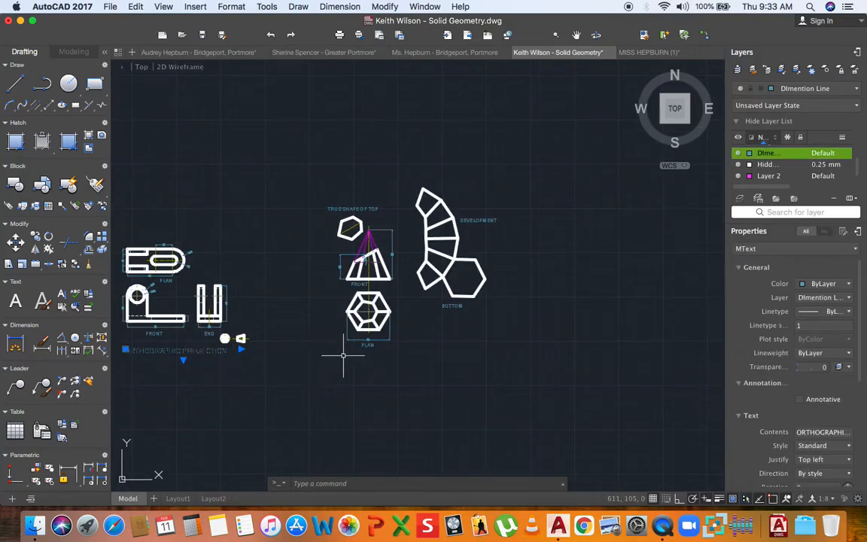
pyautogui.scroll(4, 407, 352)
pyautogui.scroll(-4, 380, 352)
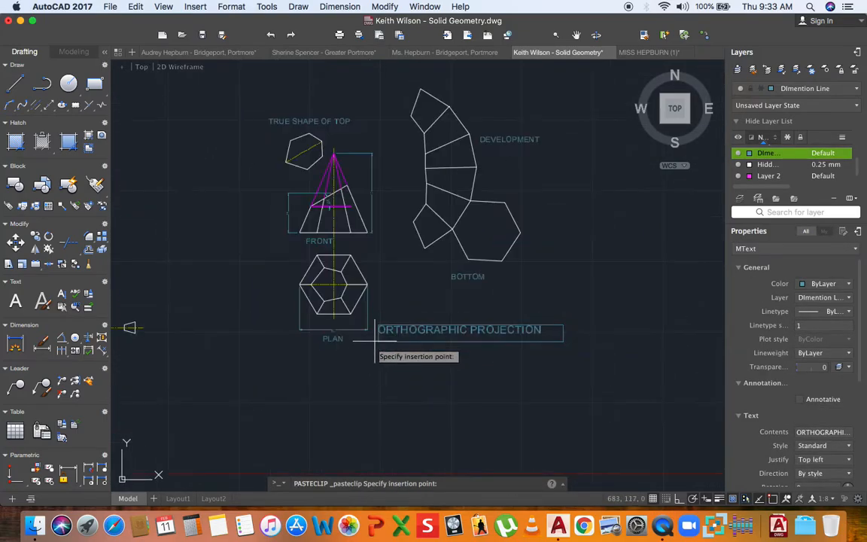
pyautogui.scroll(2, 363, 355)
pyautogui.click(366, 350)
pyautogui.doubleClick(388, 343)
# - Retype the title as DEVELOPMENT OF TRUNCATED HEXAGONAL PYRAMID, wrapped onto two lines
pyautogui.moveTo(367, 342); pyautogui.dragTo(549, 349)
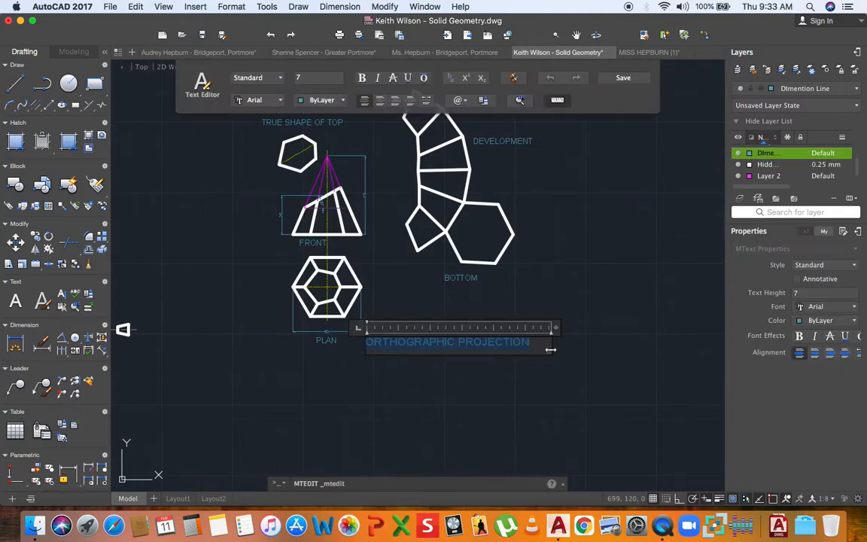
pyautogui.write('DEVELOPMENT OF TRU')
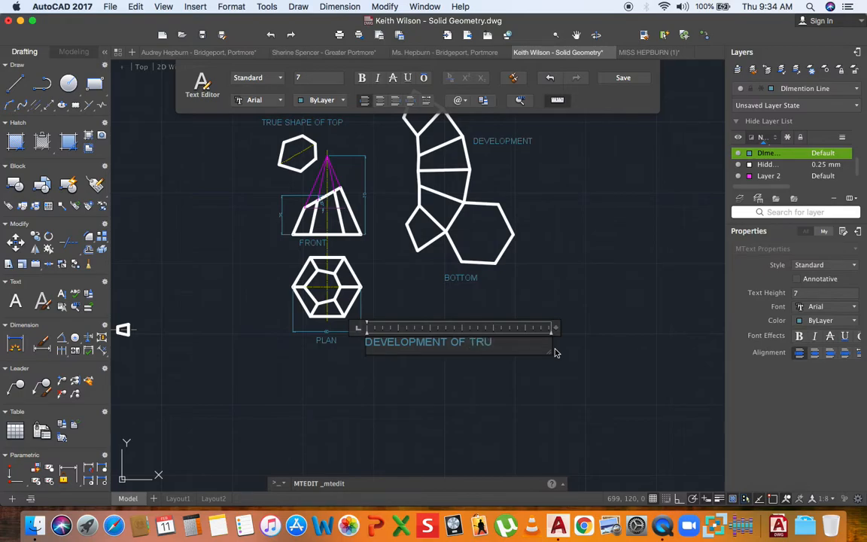
pyautogui.write('ATED')
pyautogui.press('Return')
pyautogui.write('HEXAGONAL')
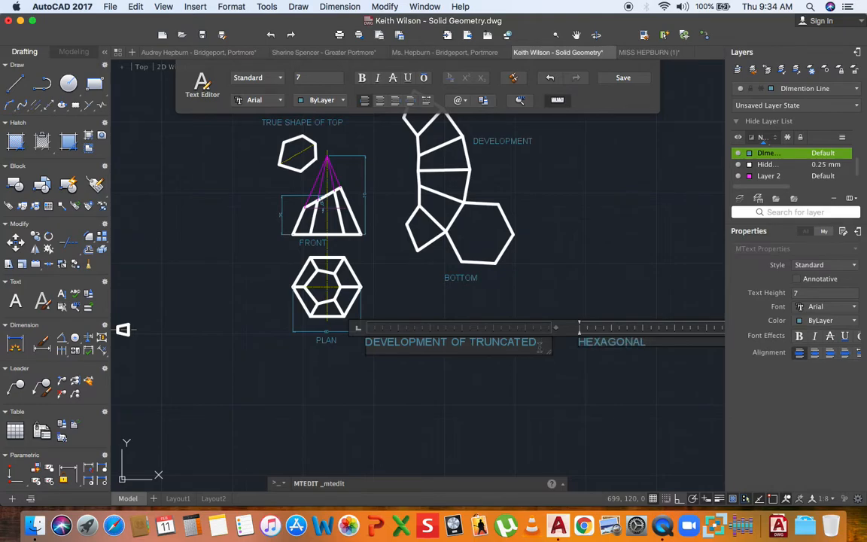
pyautogui.moveTo(542, 354); pyautogui.dragTo(542, 393)
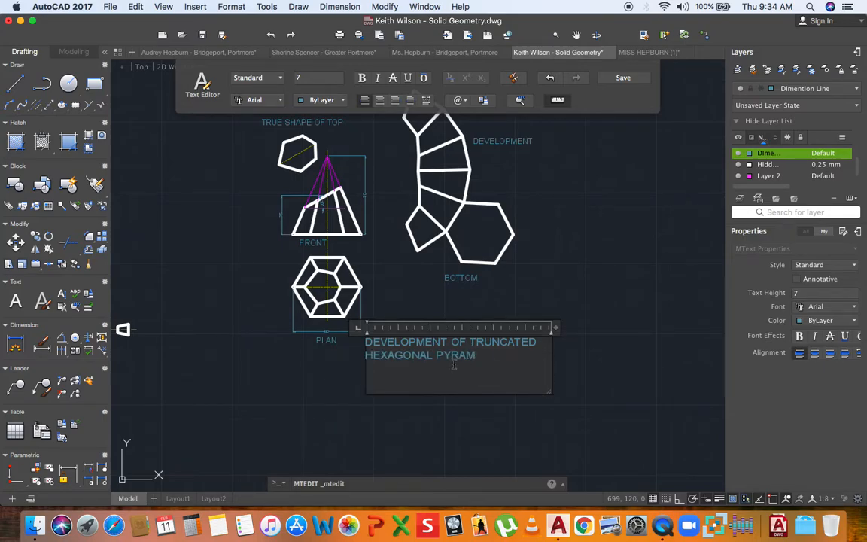
pyautogui.click(442, 247)
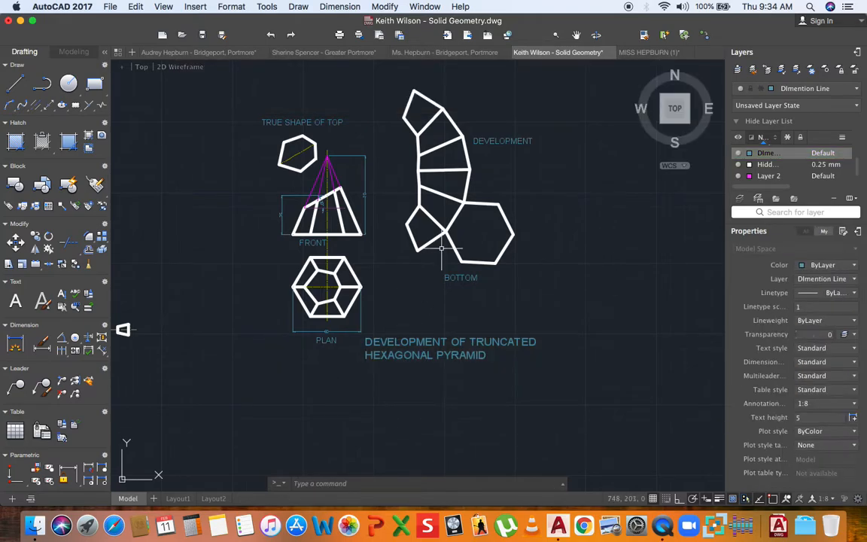
pyautogui.scroll(-5, 439, 256)
pyautogui.scroll(5, 433, 263)
pyautogui.moveTo(423, 256); pyautogui.dragTo(416, 285, button='middle')
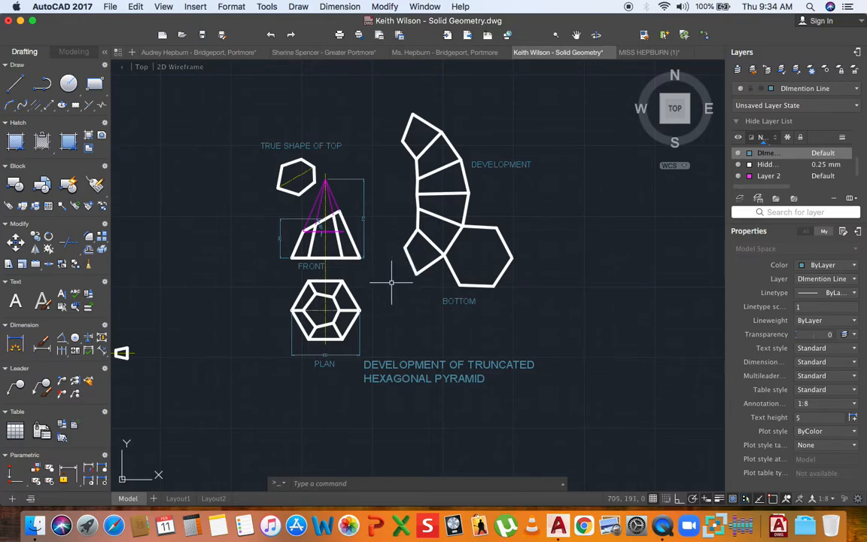
pyautogui.scroll(2, 353, 335)
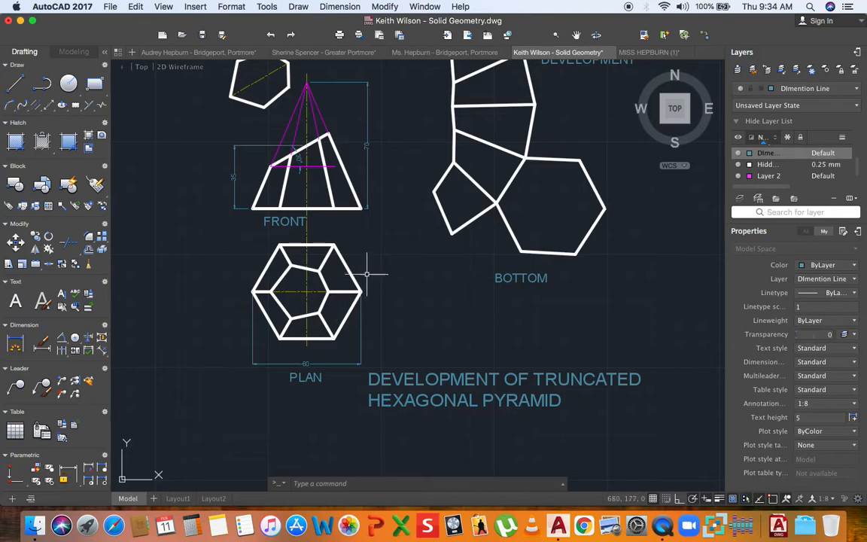
pyautogui.scroll(-2, 369, 269)
pyautogui.moveTo(369, 268); pyautogui.dragTo(356, 287, button='middle')
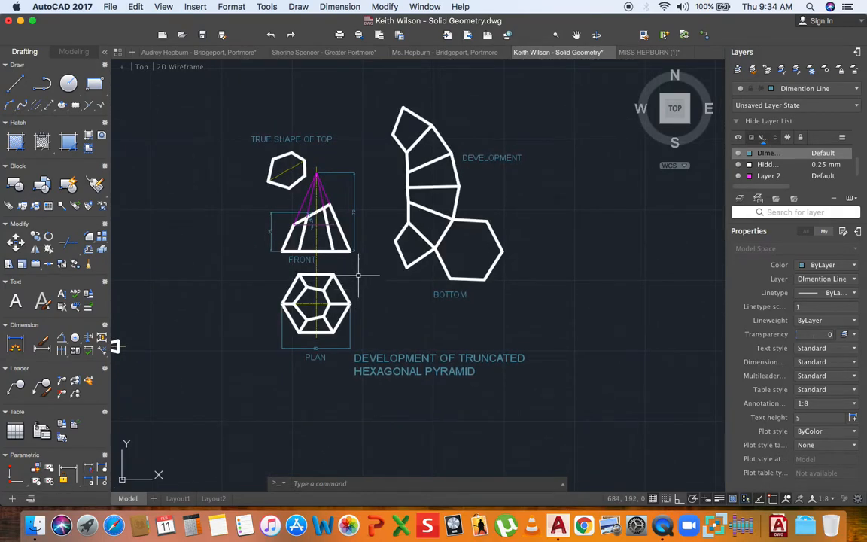
pyautogui.scroll(2, 323, 226)
pyautogui.scroll(-2, 325, 223)
pyautogui.moveTo(324, 222)
pyautogui.mouseDown(button='middle')
pyautogui.moveTo(329, 242)
pyautogui.moveTo(365, 236)
pyautogui.mouseUp(button='middle')
pyautogui.scroll(-4, 328, 242)
pyautogui.scroll(4, 202, 242)
pyautogui.scroll(-3, 201, 242)
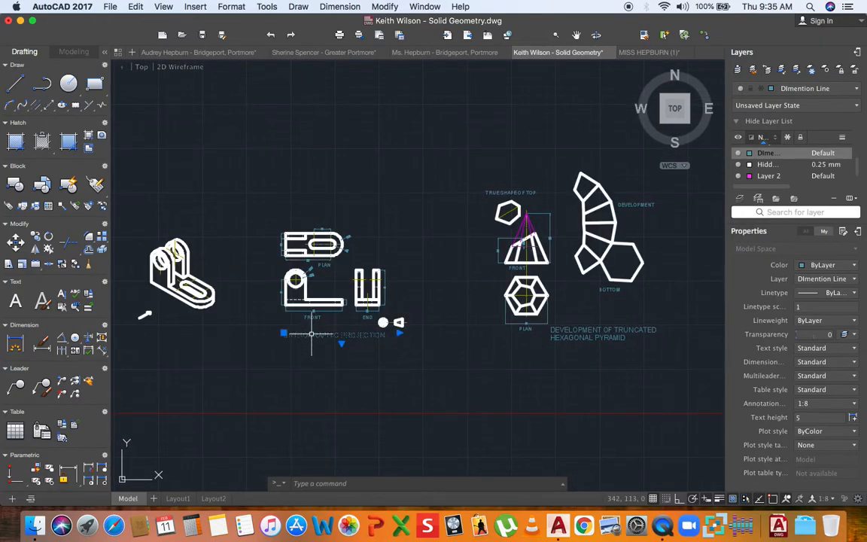
# - Paste the copied title beneath the isometric drawing and retitle it ISOMETRIC PROJECTION
pyautogui.hotkey('ctrl', 'v')
pyautogui.scroll(4, 290, 326)
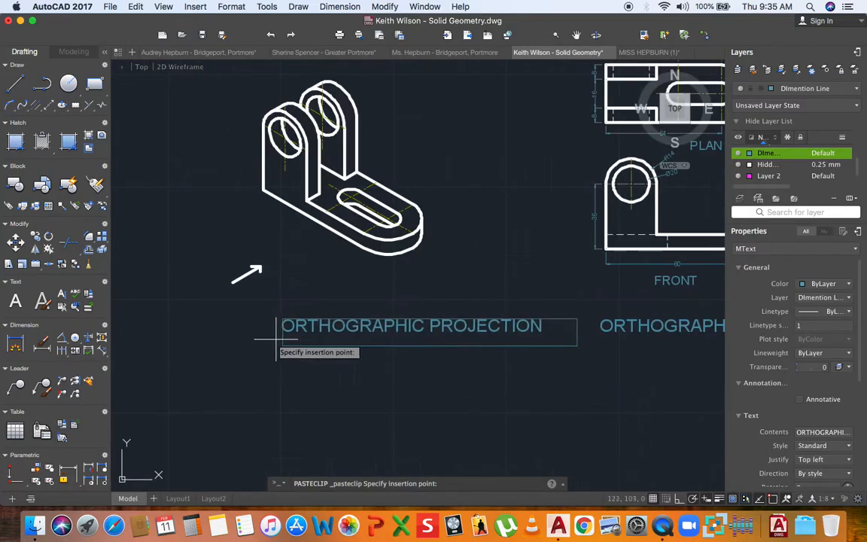
pyautogui.click(235, 337)
pyautogui.doubleClick(378, 323)
pyautogui.doubleClick(254, 330)
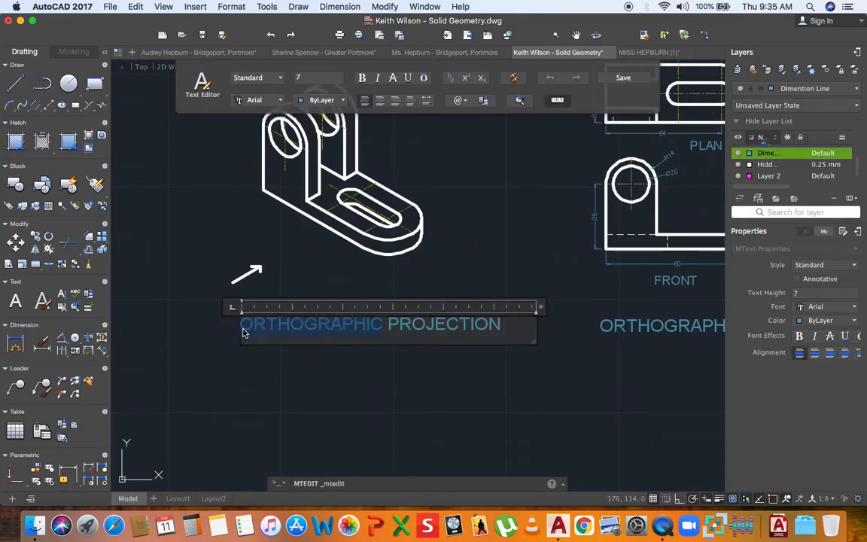
pyautogui.write('ISOMETRIC')
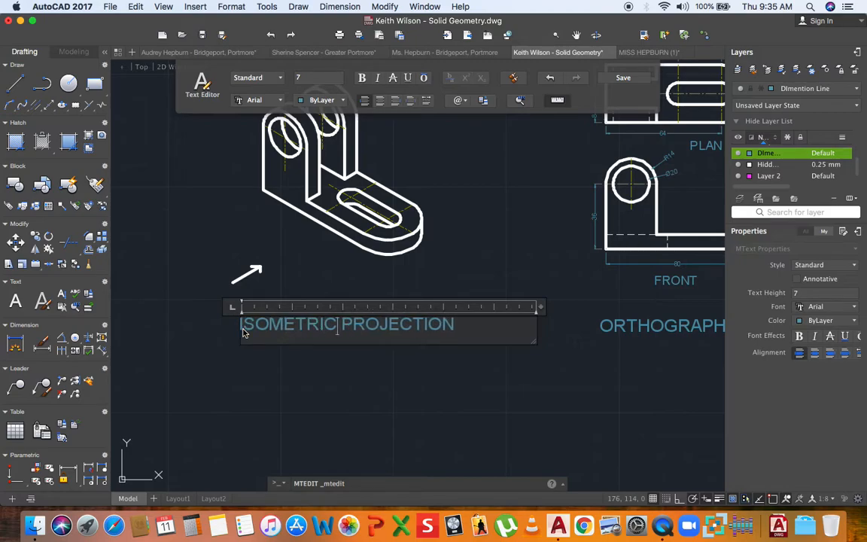
pyautogui.click(226, 396)
# - Copy the FRONT label beside the isometric arrow and move both up and right
pyautogui.scroll(-3, 488, 298)
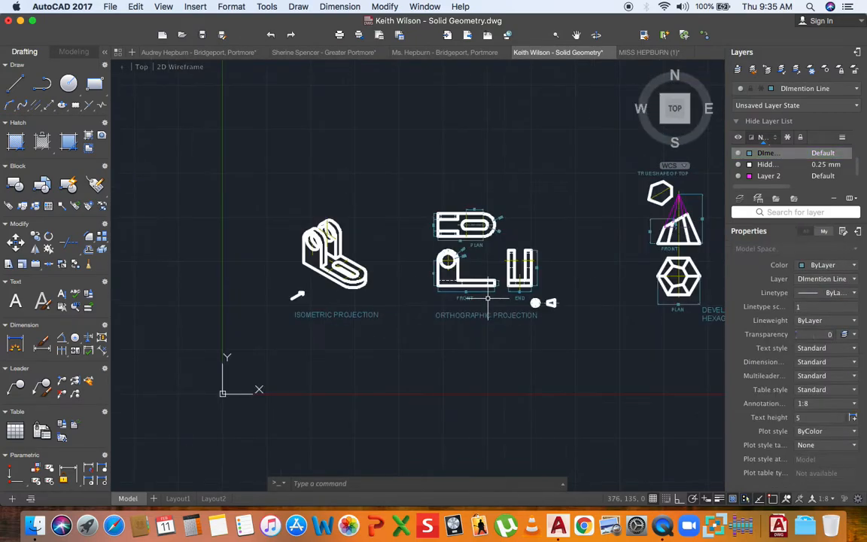
pyautogui.click(472, 298)
pyautogui.press('super+v')
pyautogui.scroll(5, 269, 305)
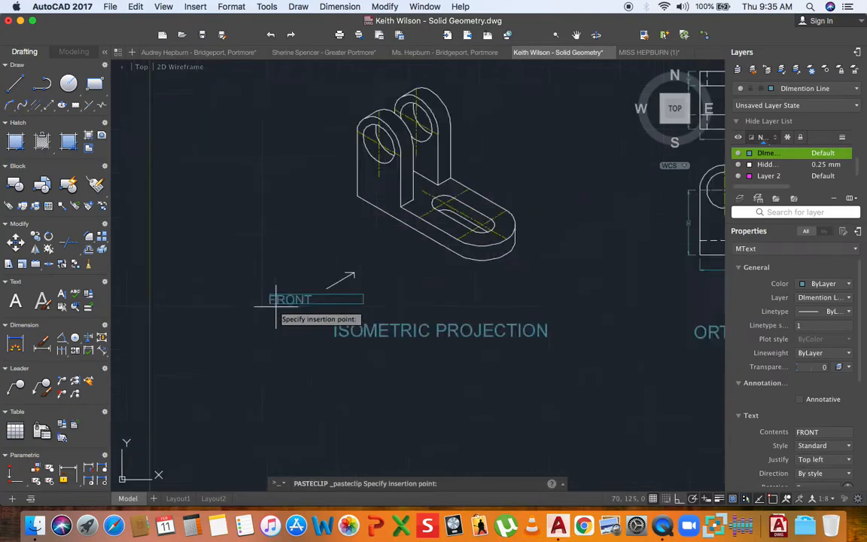
pyautogui.click(299, 312)
pyautogui.click(414, 240)
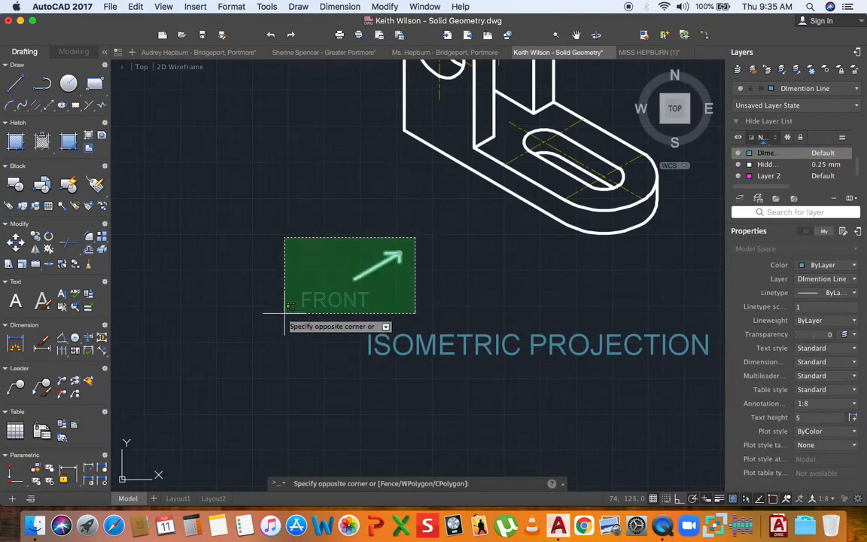
pyautogui.click(284, 313)
pyautogui.write('m')
pyautogui.press('Return')
pyautogui.click(280, 351)
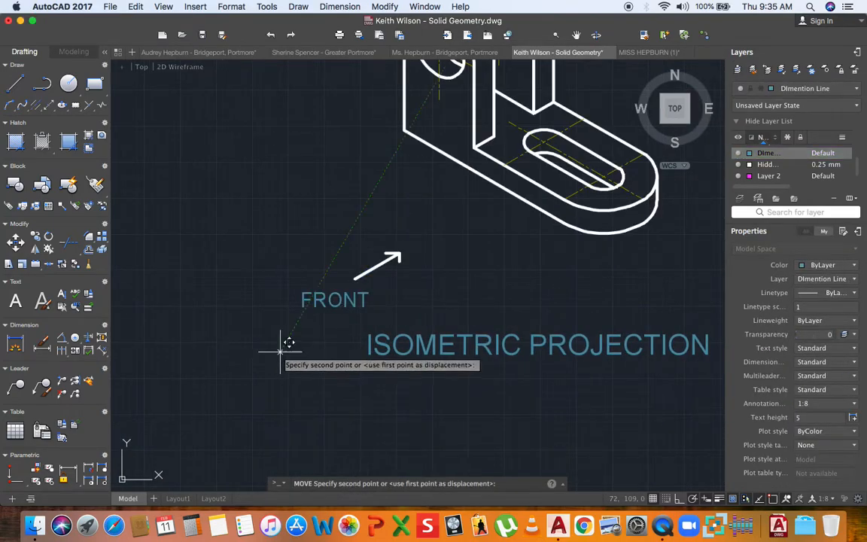
pyautogui.click(340, 298)
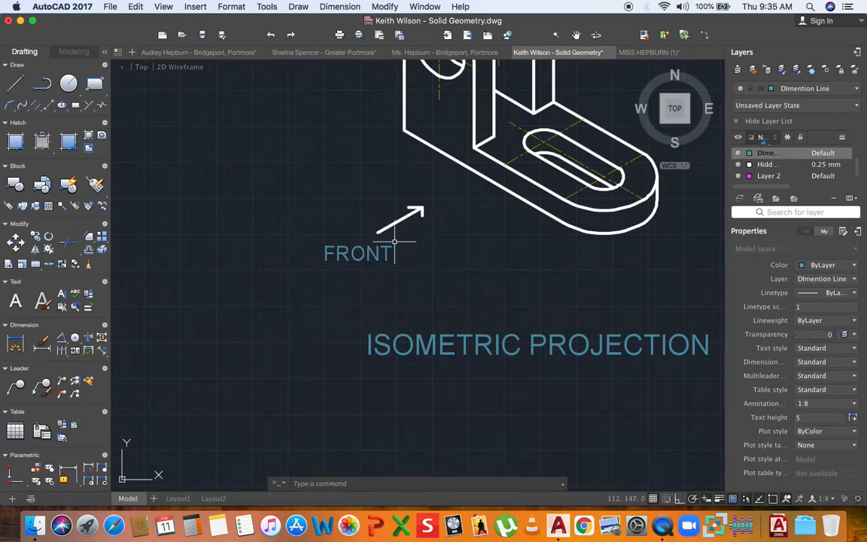
# - Move the arrow and FRONT label closer to the isometric model
pyautogui.click(437, 198)
pyautogui.click(286, 269)
pyautogui.write('m')
pyautogui.press('Return')
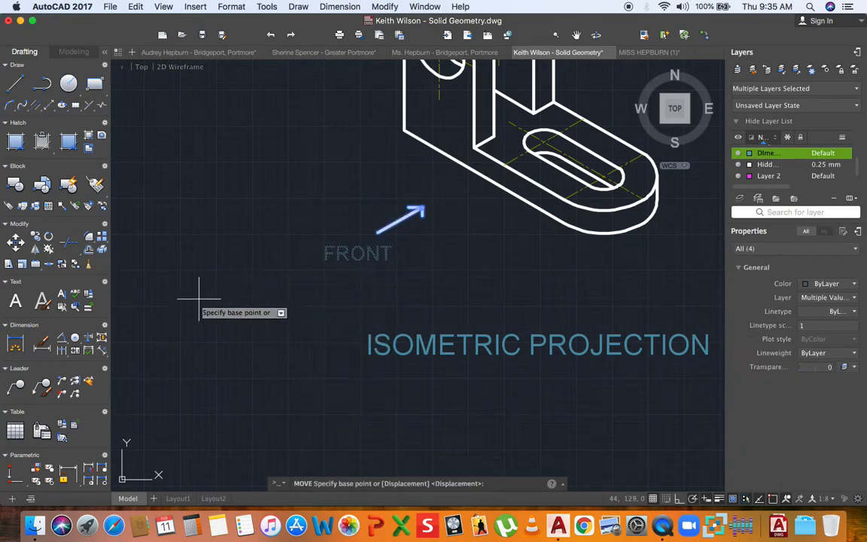
pyautogui.click(252, 298)
pyautogui.click(294, 281)
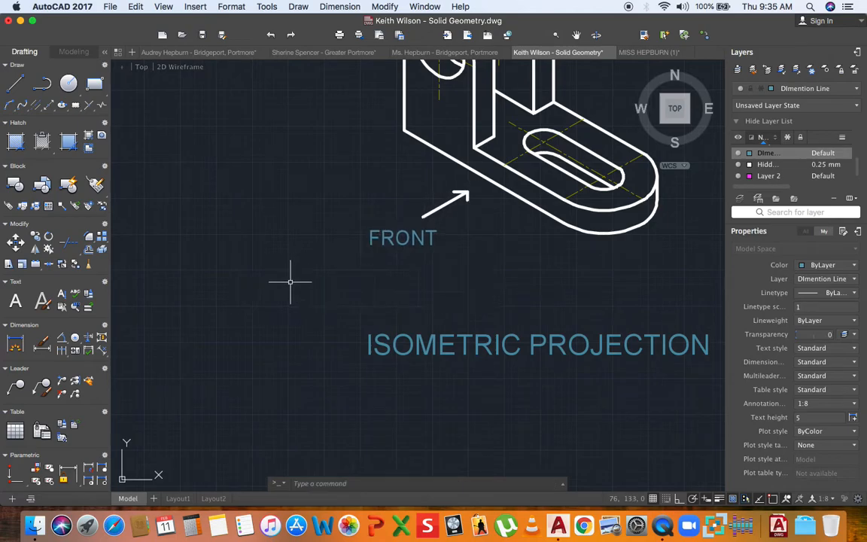
pyautogui.scroll(-2, 291, 282)
pyautogui.moveTo(304, 314); pyautogui.dragTo(230, 321, button='middle')
pyautogui.scroll(-8, 229, 322)
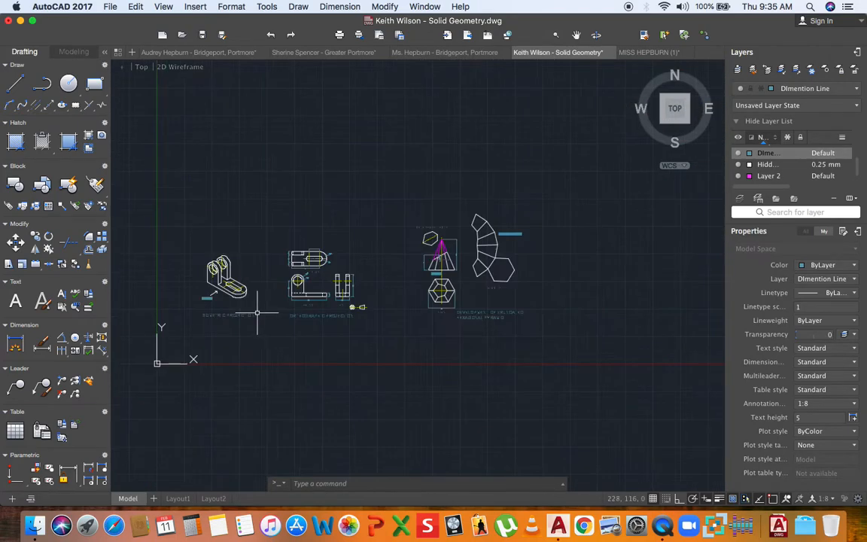
# - Window-select the truncated pyramid drawings and move them further left
pyautogui.moveTo(309, 310); pyautogui.dragTo(326, 312, button='middle')
pyautogui.click(402, 183)
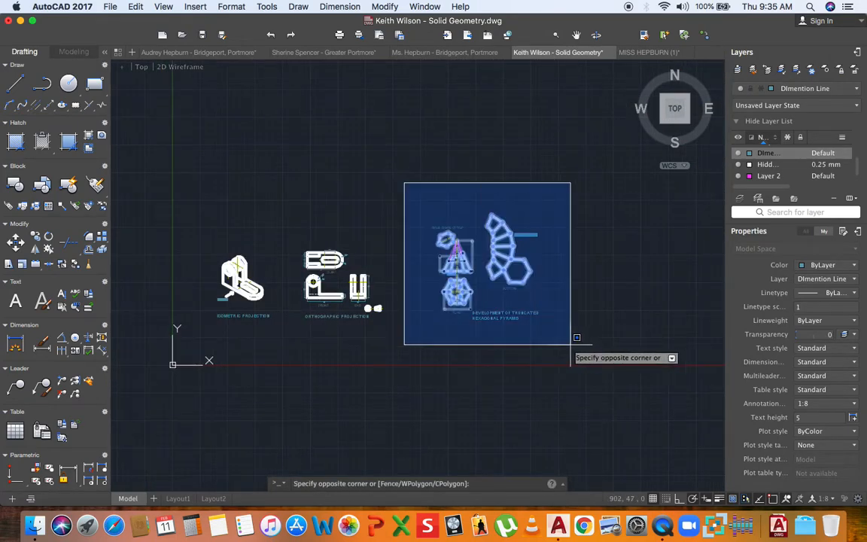
pyautogui.click(572, 343)
pyautogui.write('m')
pyautogui.press('Return')
pyautogui.click(570, 346)
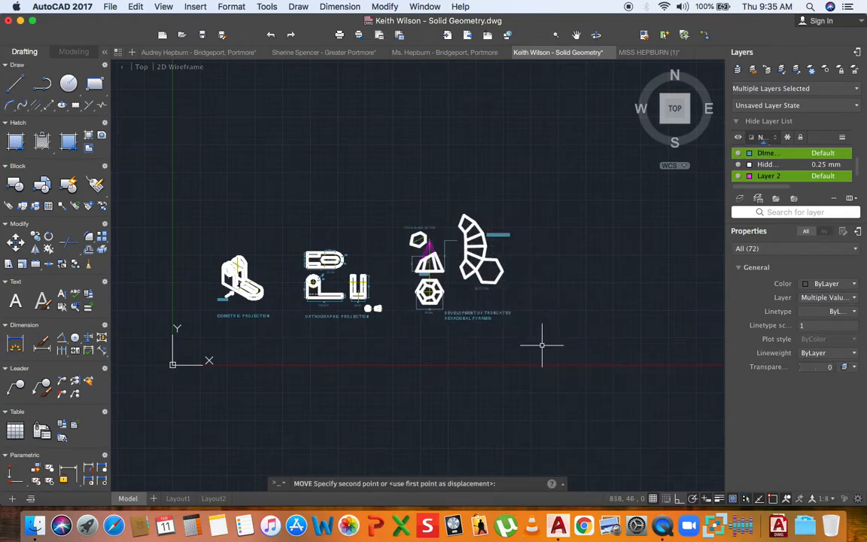
pyautogui.click(542, 345)
pyautogui.scroll(5, 271, 304)
pyautogui.scroll(-3, 301, 302)
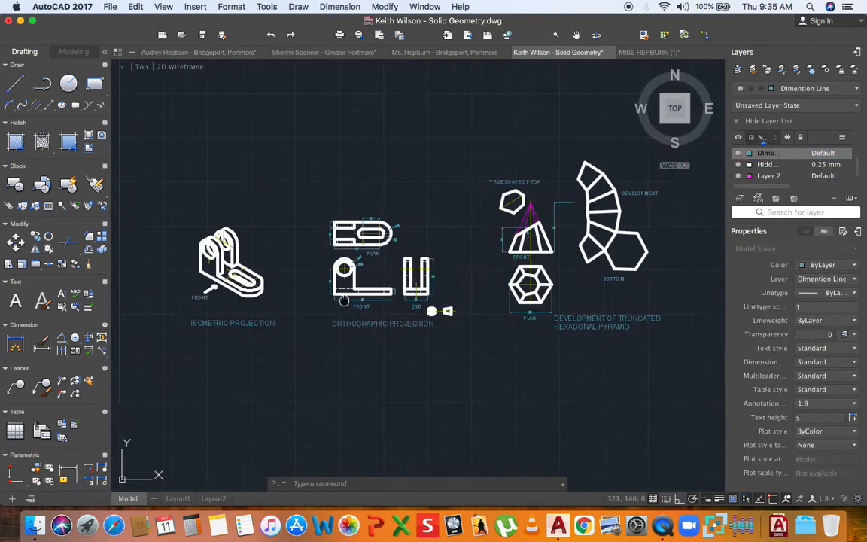
pyautogui.scroll(6, 553, 199)
# - Stretch the front view's height dimension so it reaches the pyramid apex
pyautogui.click(572, 203)
pyautogui.click(592, 203)
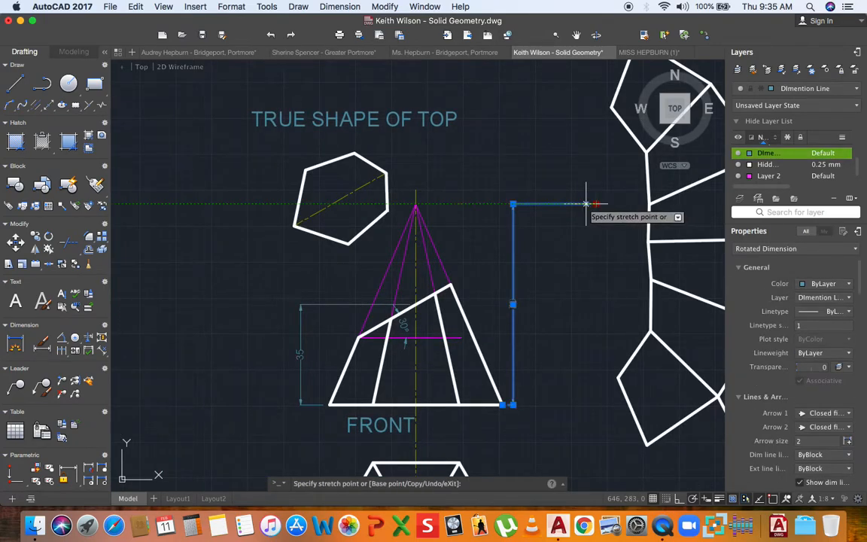
pyautogui.click(415, 204)
pyautogui.press('Escape')
pyautogui.scroll(-3, 454, 254)
pyautogui.scroll(-3, 450, 246)
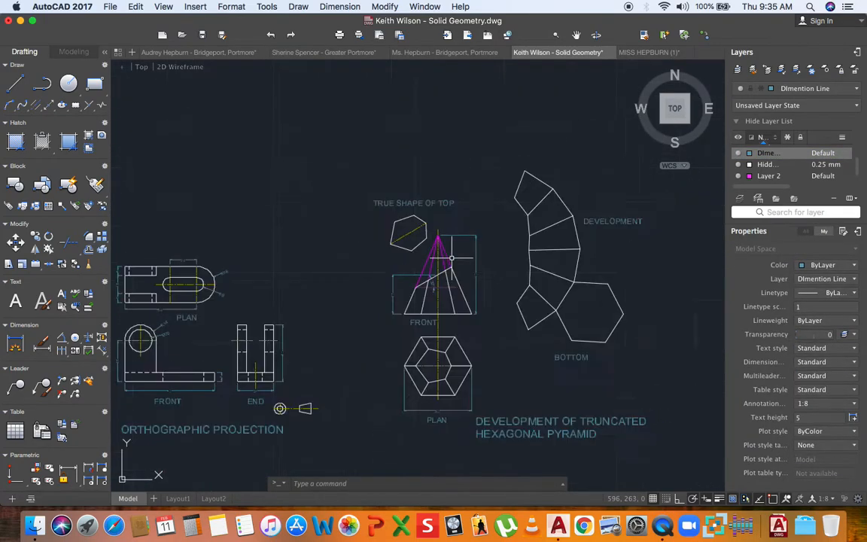